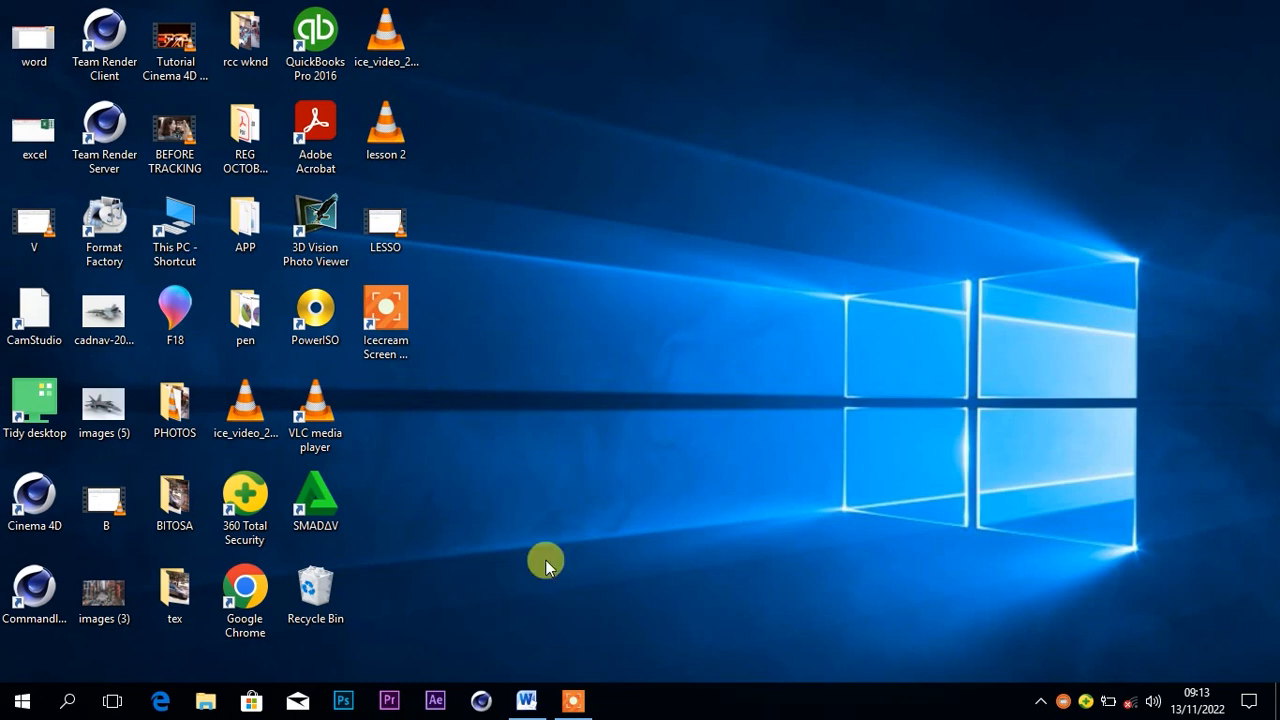
Switch to the open Word document and place the cursor at the end of APPLICATION SOFTWARE.
click(530, 700)
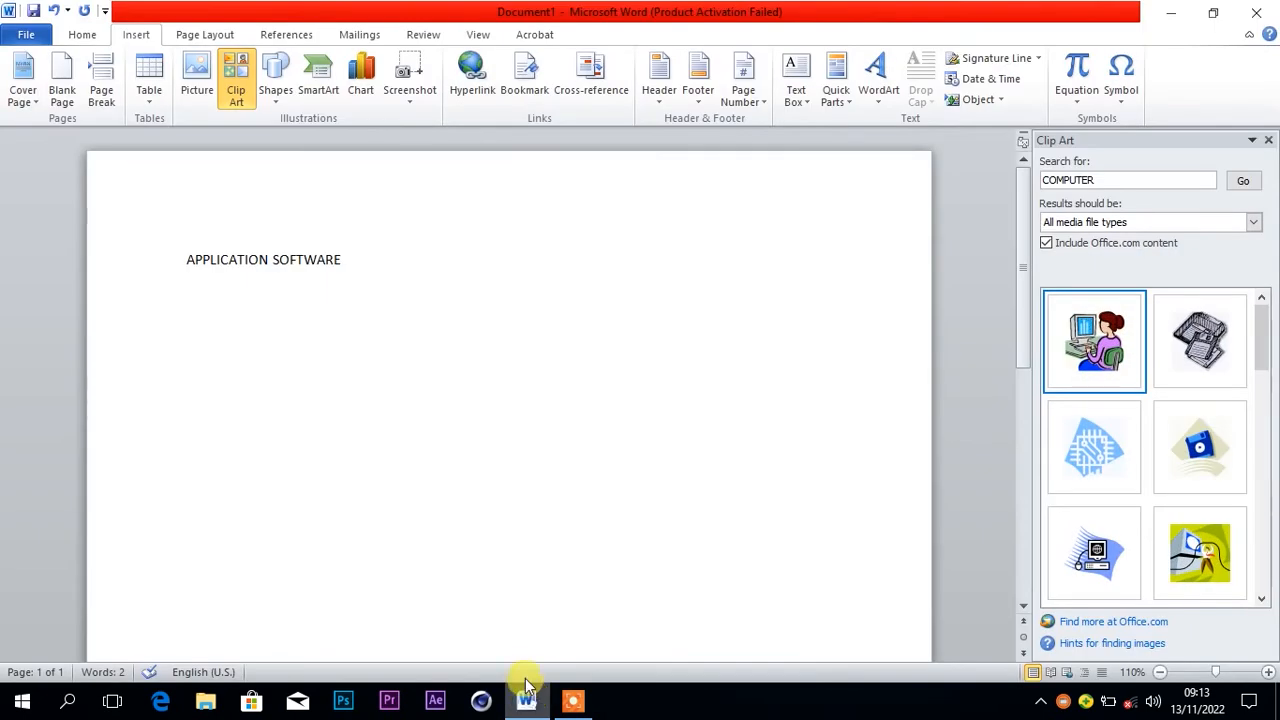
click(83, 37)
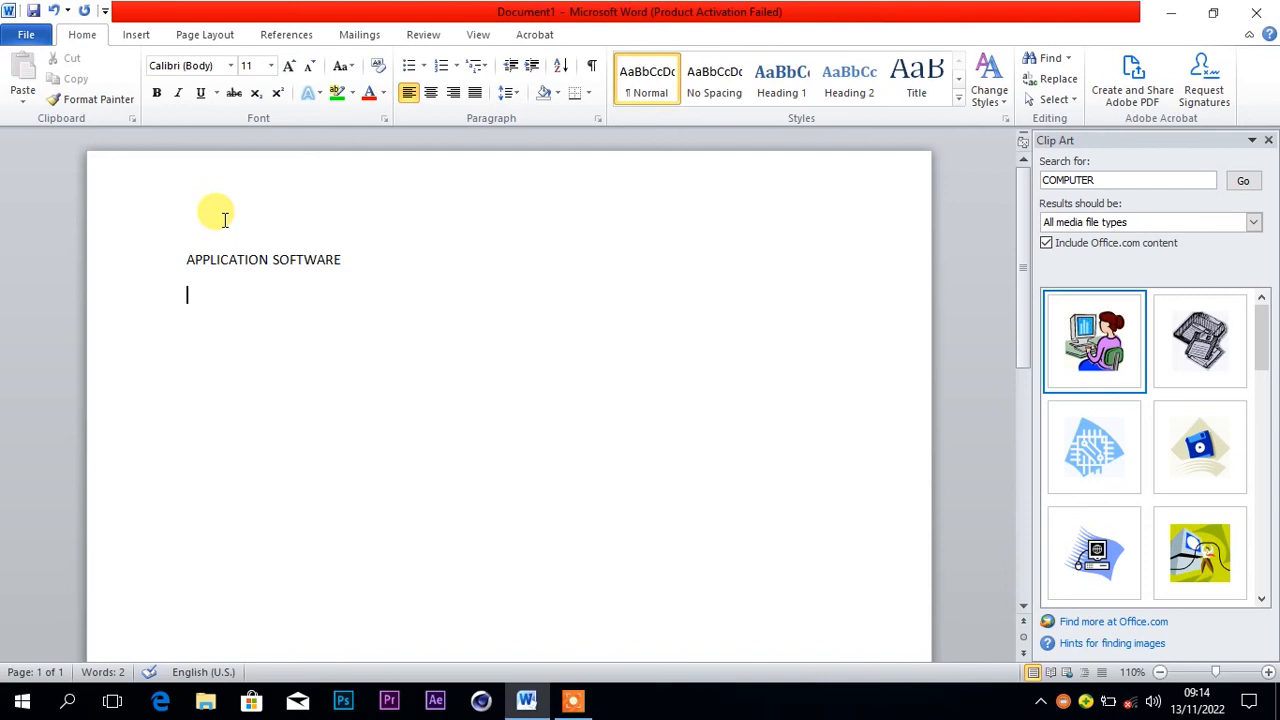
click(156, 268)
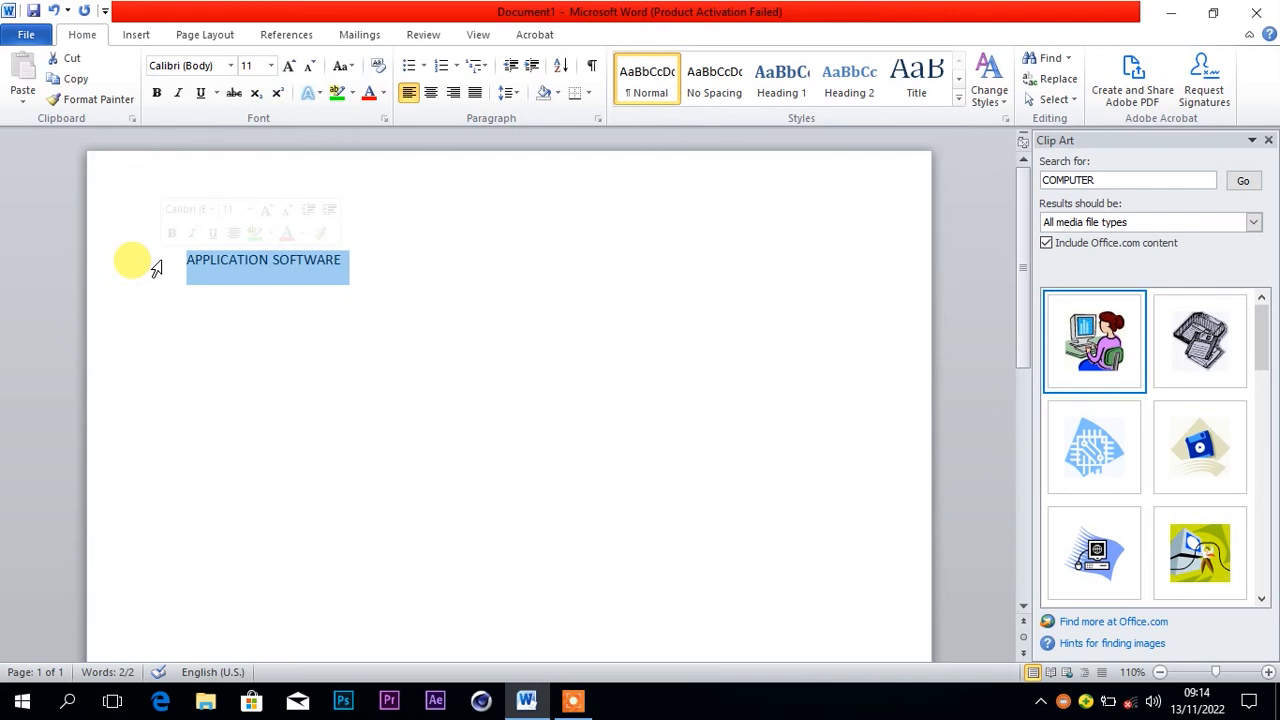
click(360, 265)
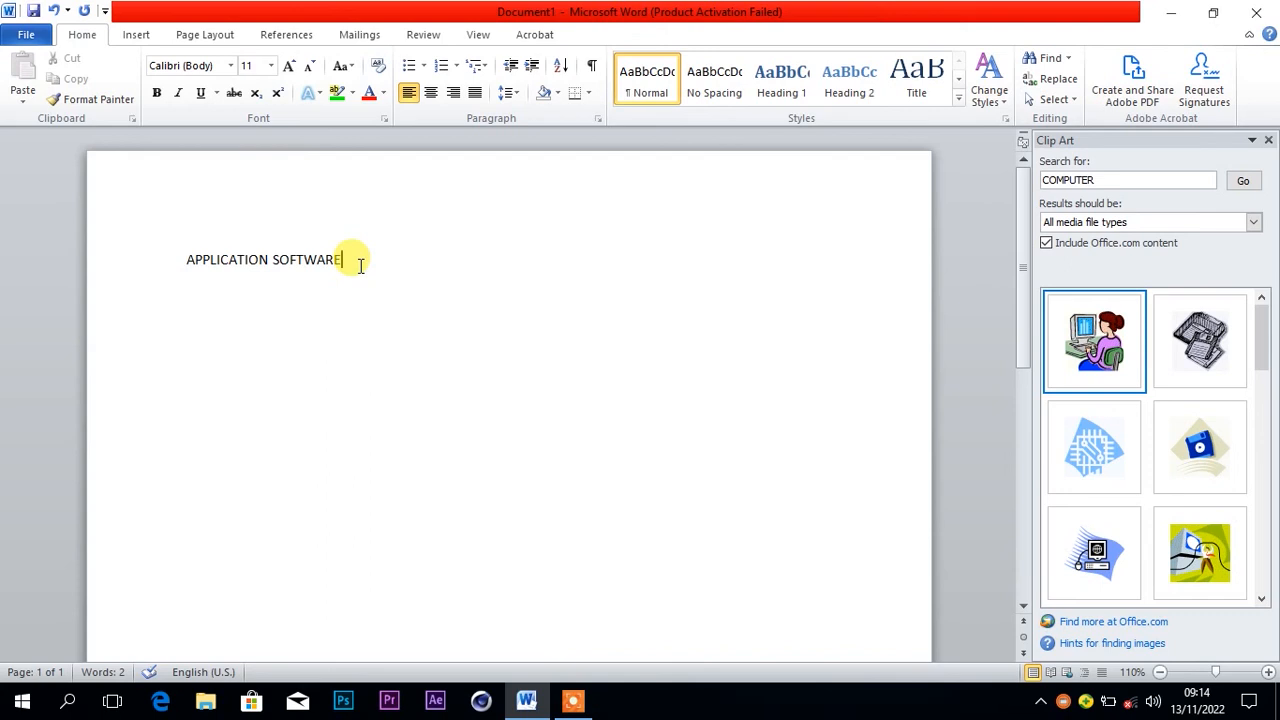
Look at the built-in cover page designs, leaving the gallery without choosing one.
click(137, 36)
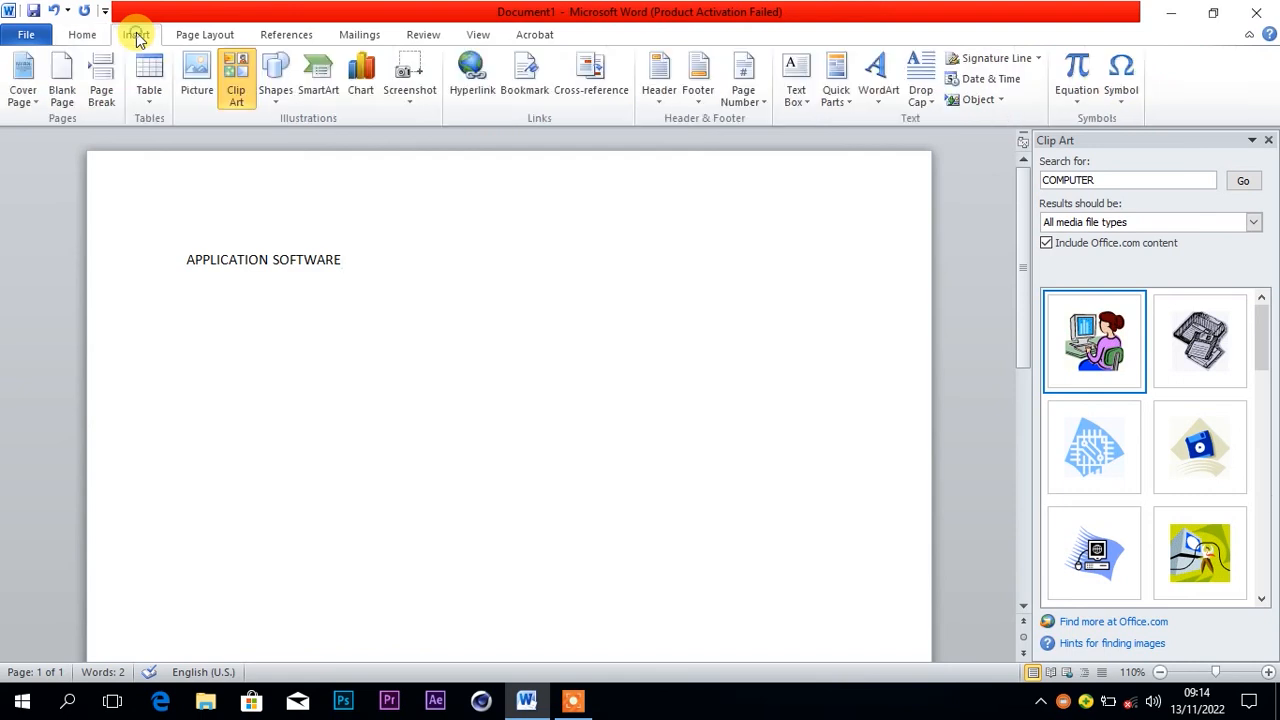
click(28, 78)
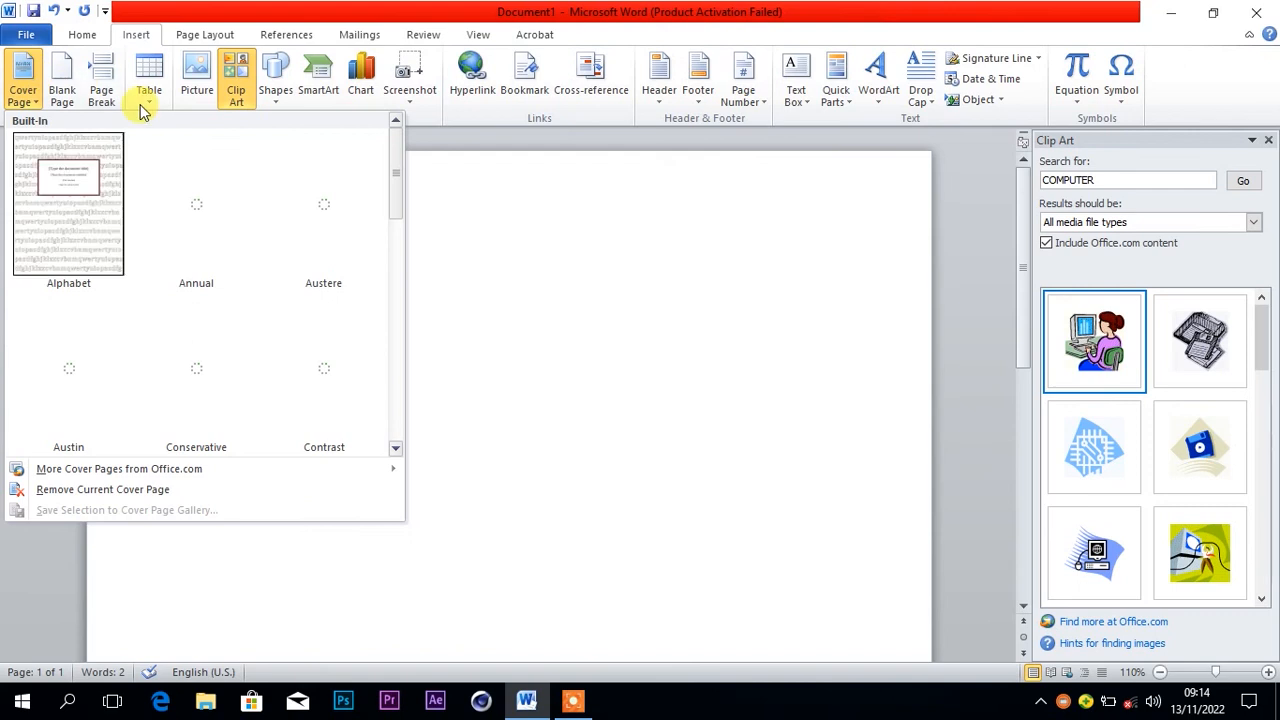
click(513, 220)
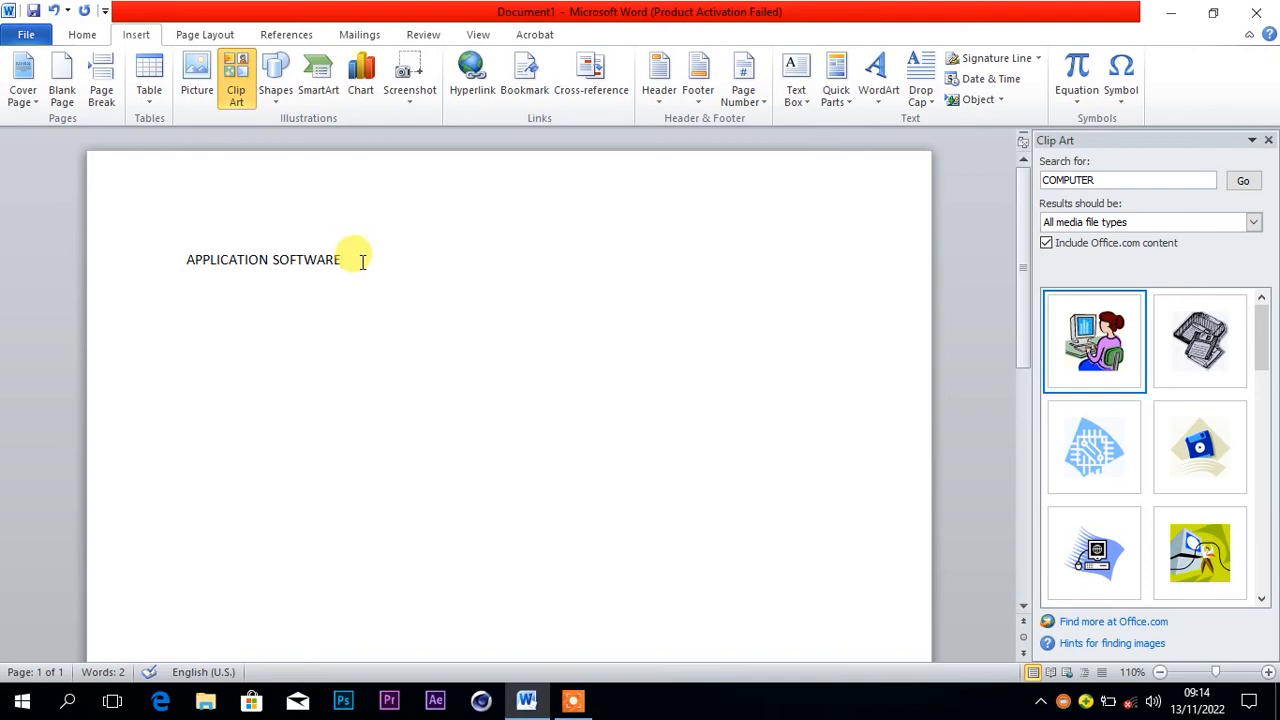
Try out the Contrast cover page, select its document title placeholder, and undo the insertion.
click(23, 80)
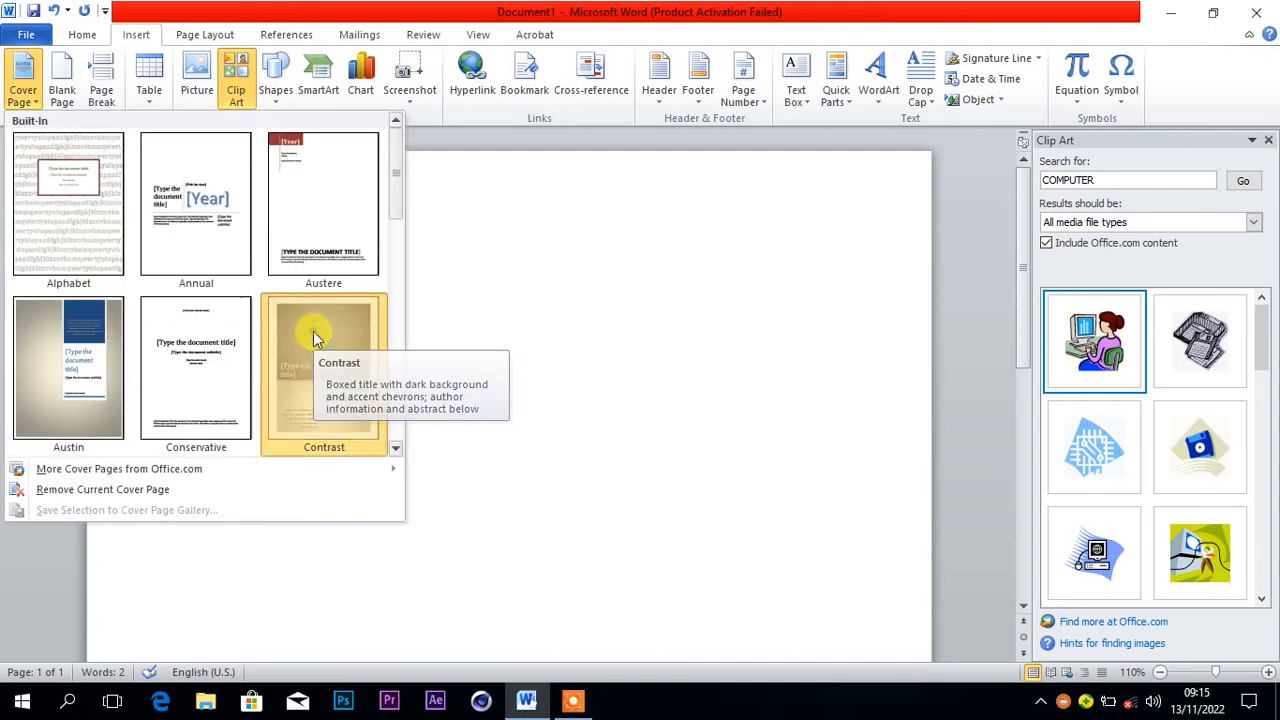
click(313, 331)
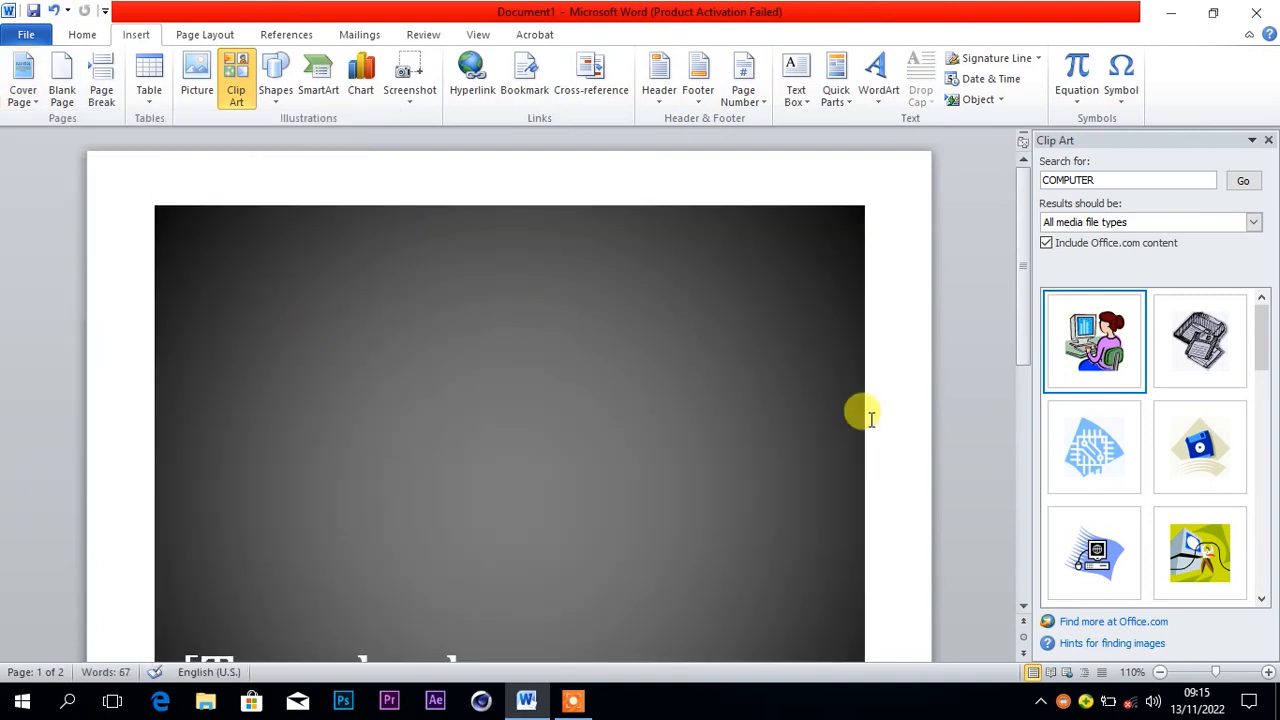
click(1023, 606)
click(1023, 609)
click(1023, 609)
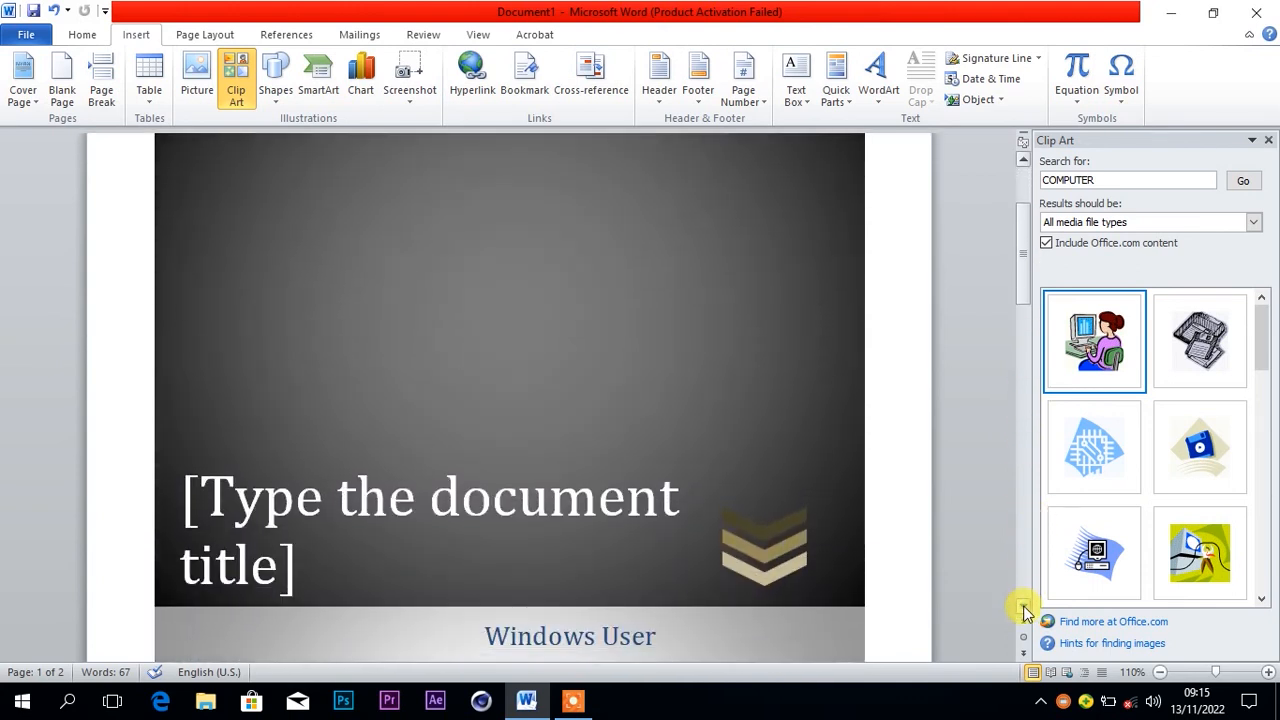
click(1023, 609)
click(541, 476)
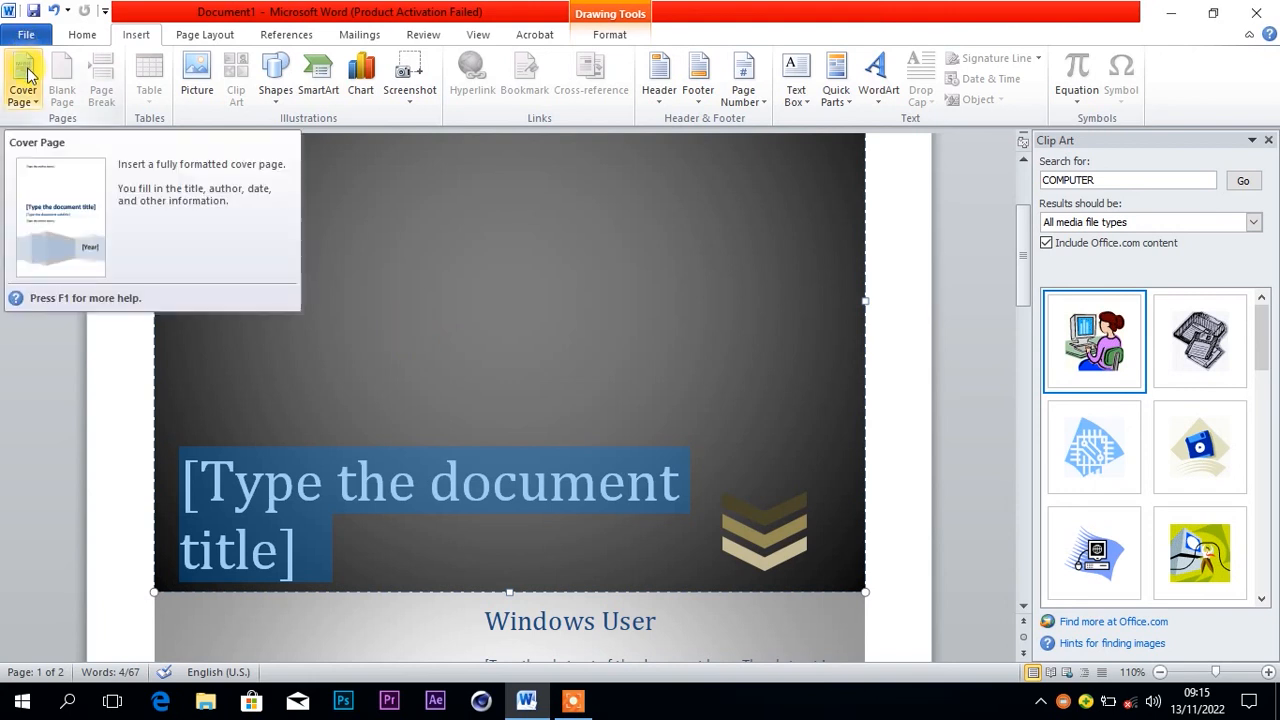
key(ctrl+z)
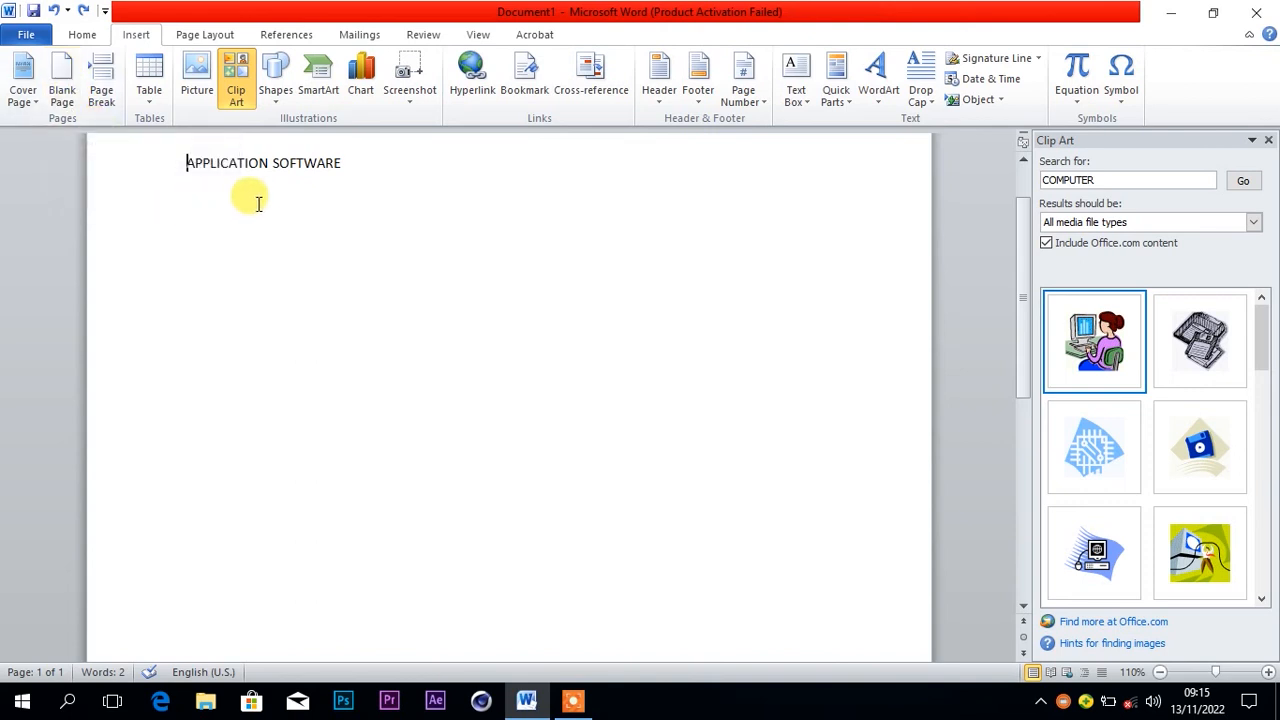
Insert a blank page with the cursor after APPLICATION SOFTWARE, and undo it.
click(359, 166)
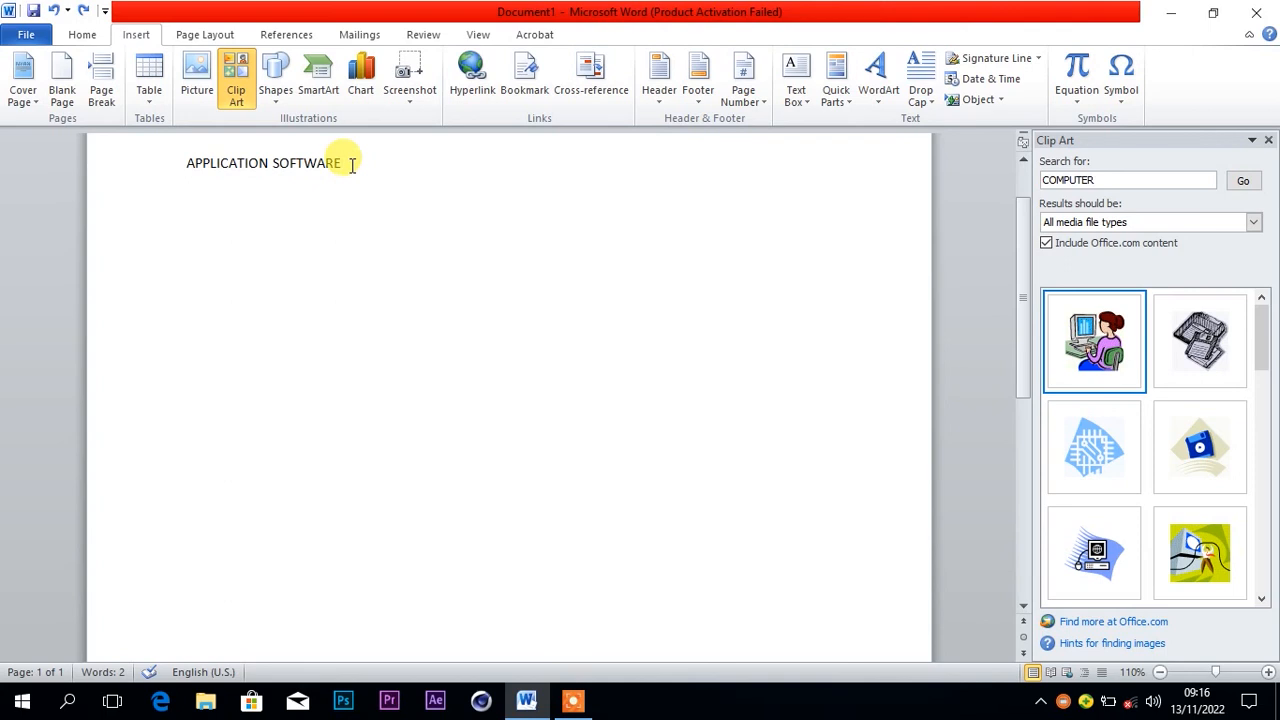
click(170, 174)
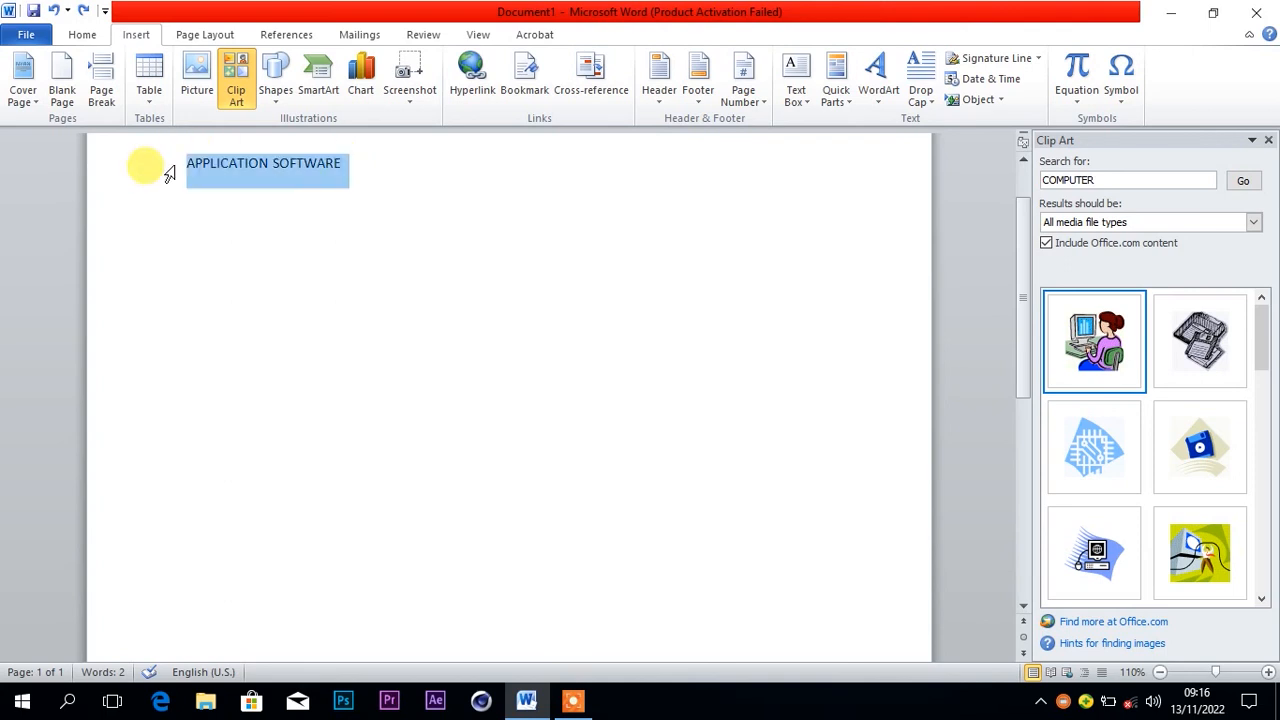
click(187, 160)
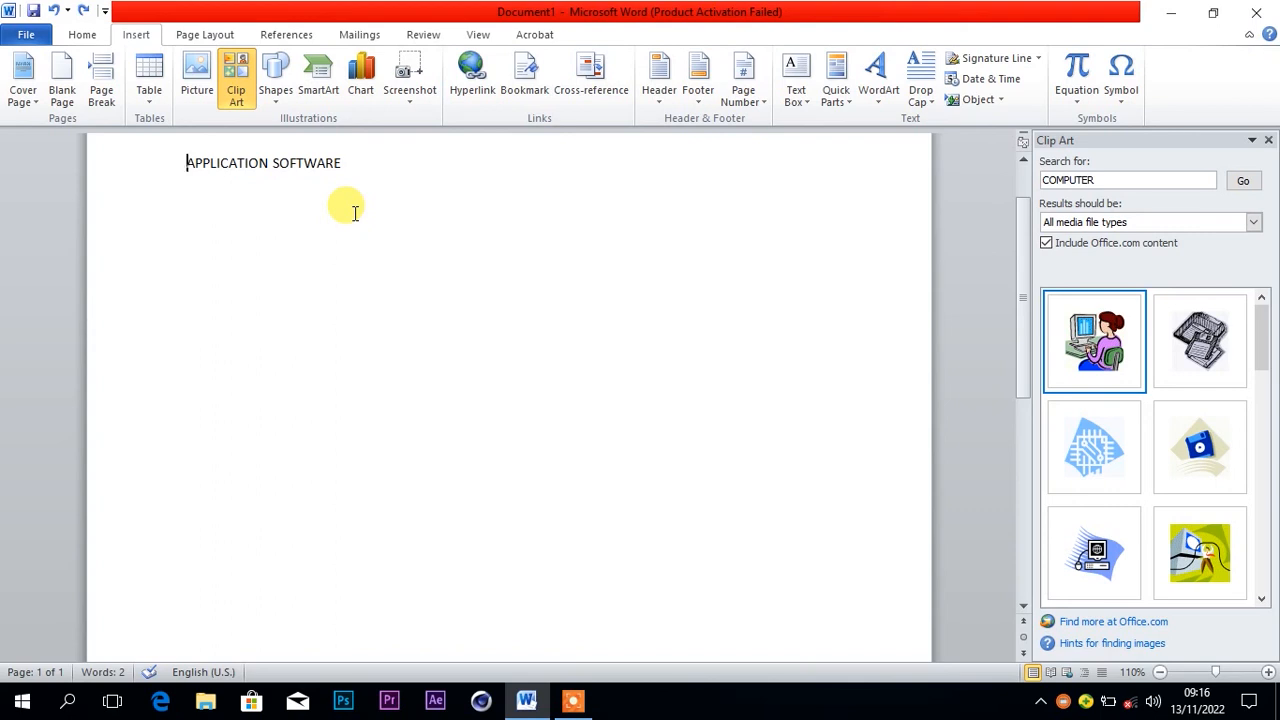
click(354, 163)
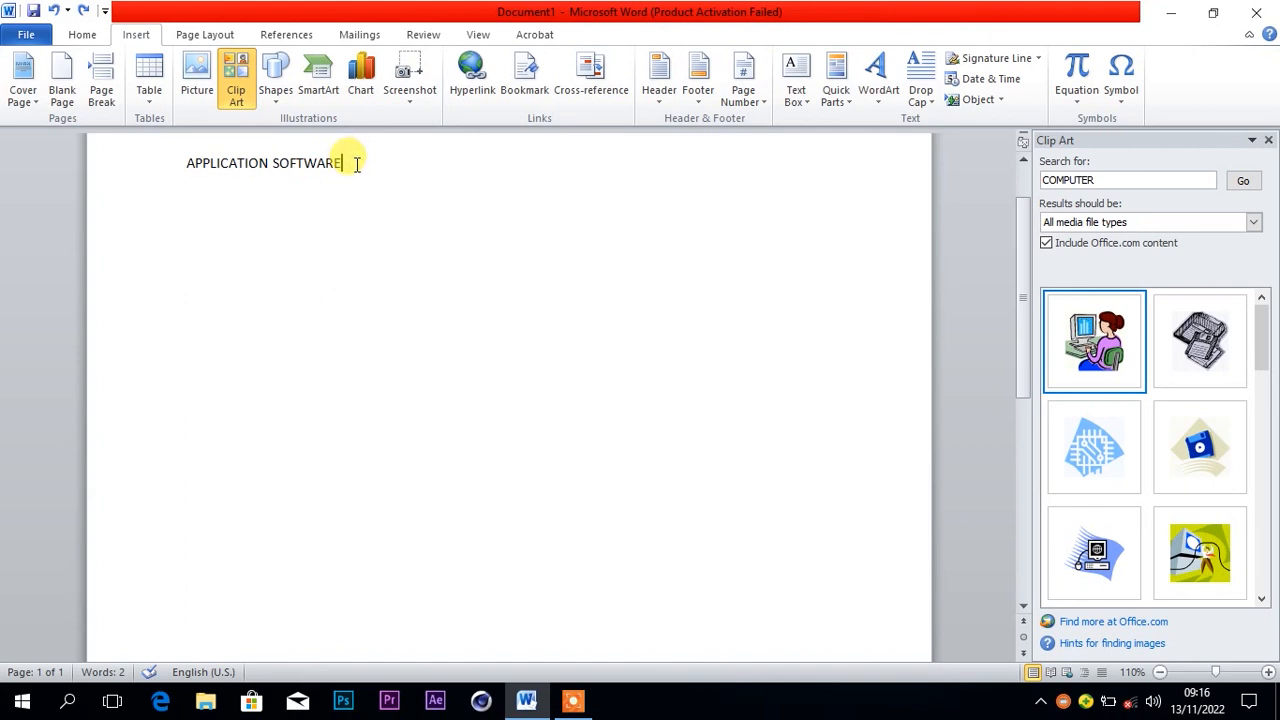
click(62, 88)
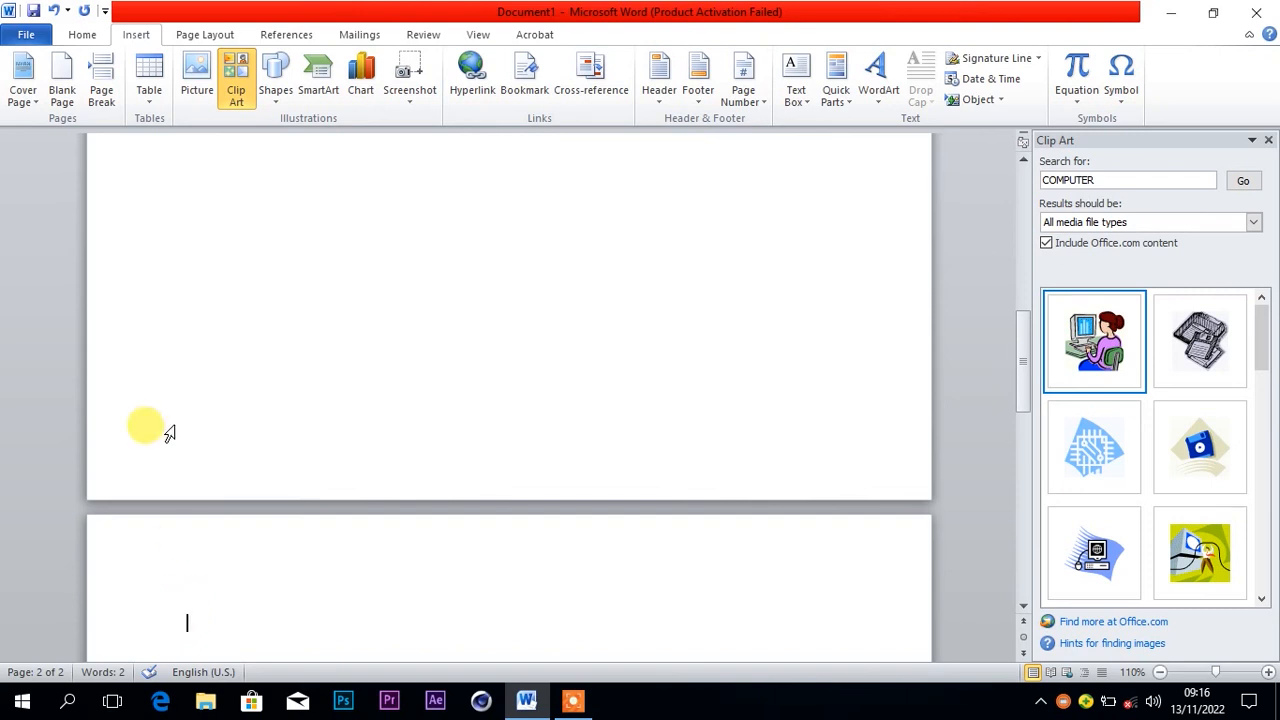
click(53, 11)
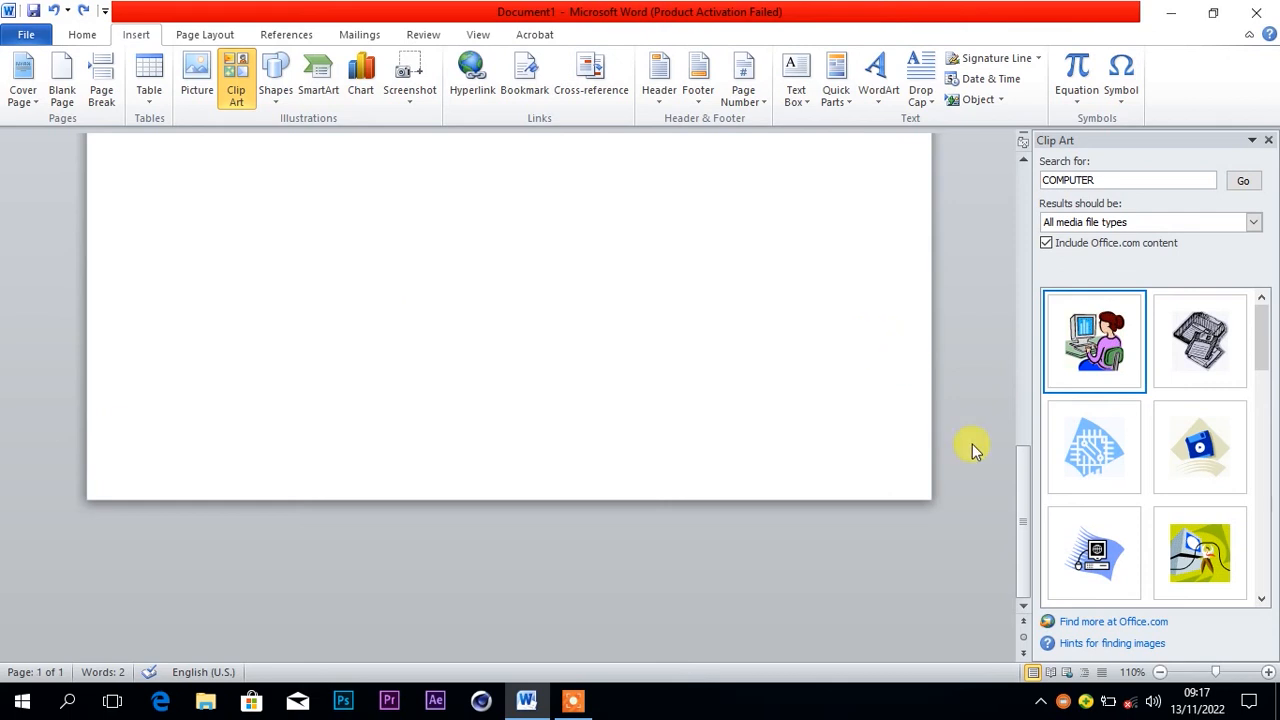
drag(1024, 482, 1017, 188)
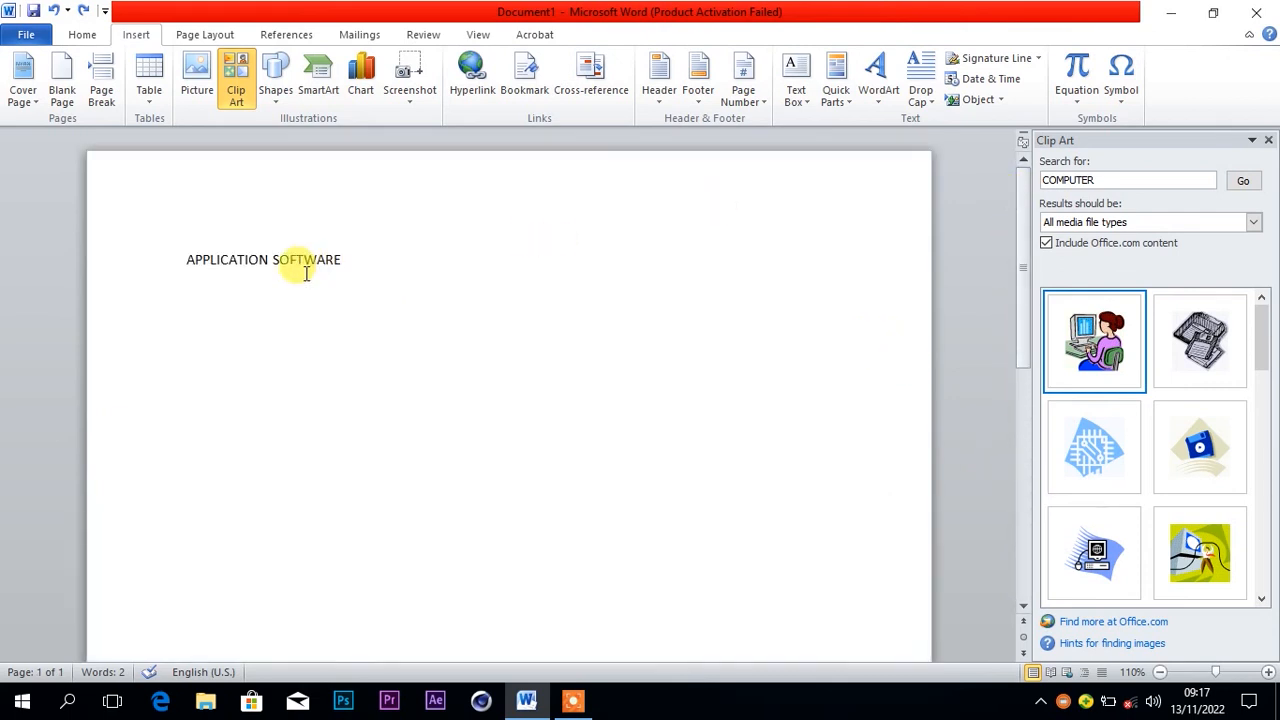
Insert a blank page with the cursor before APPLICATION SOFTWARE, and undo it.
click(186, 260)
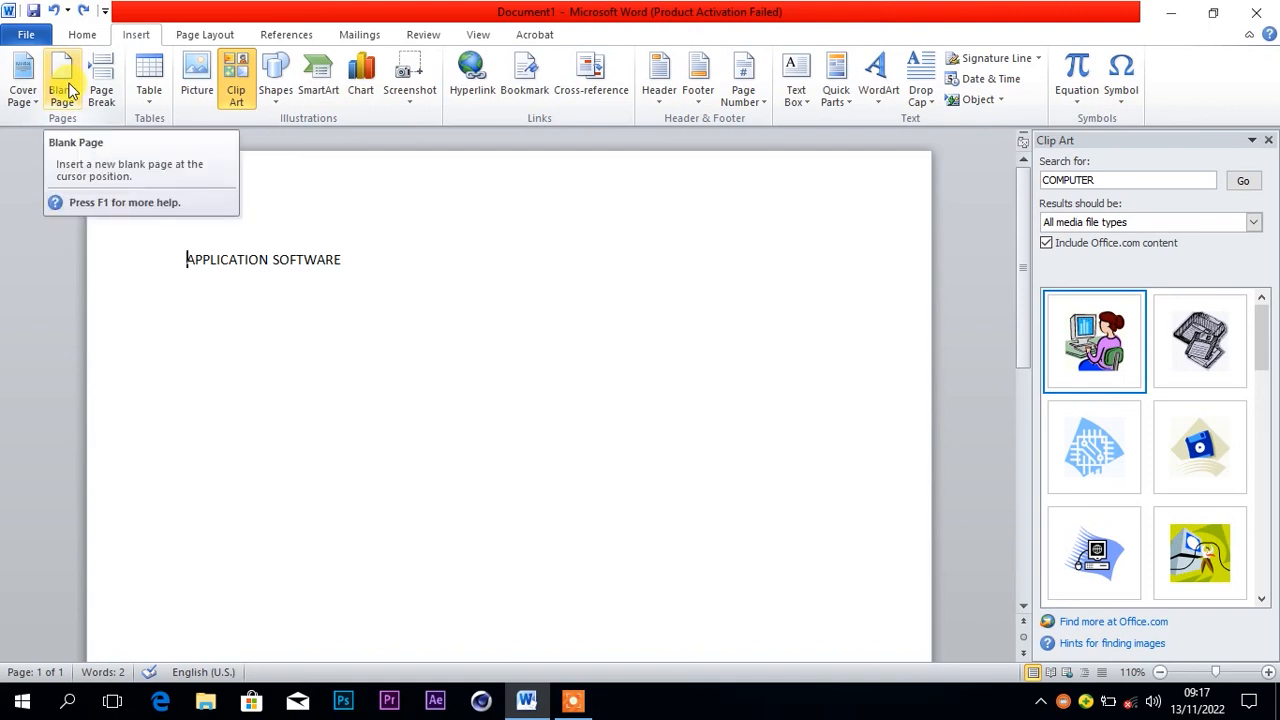
click(70, 90)
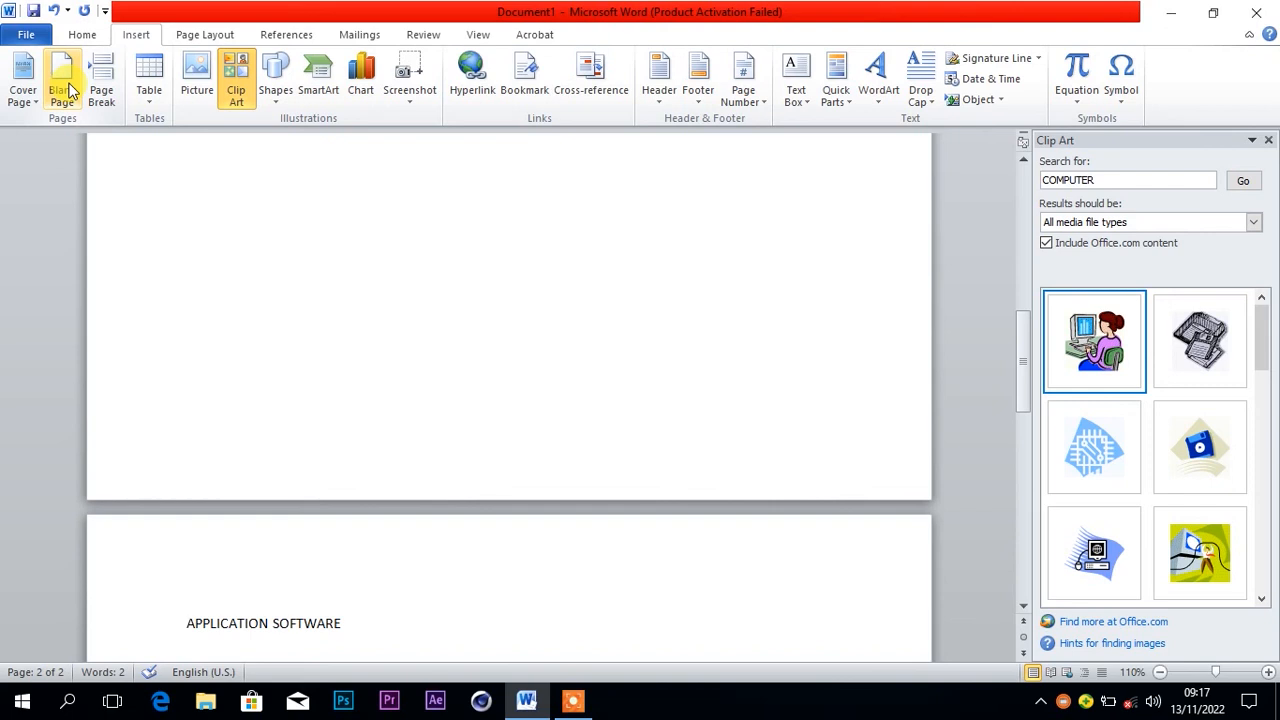
key(ctrl+z)
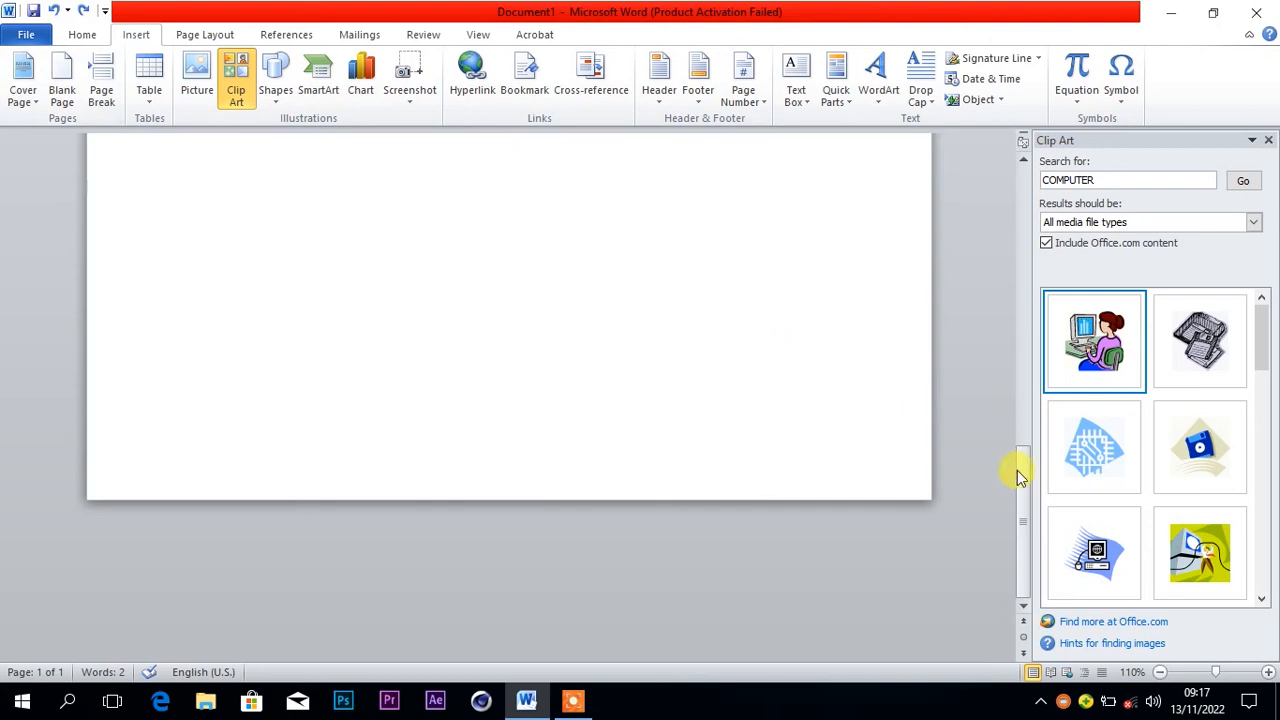
drag(1022, 487, 1023, 194)
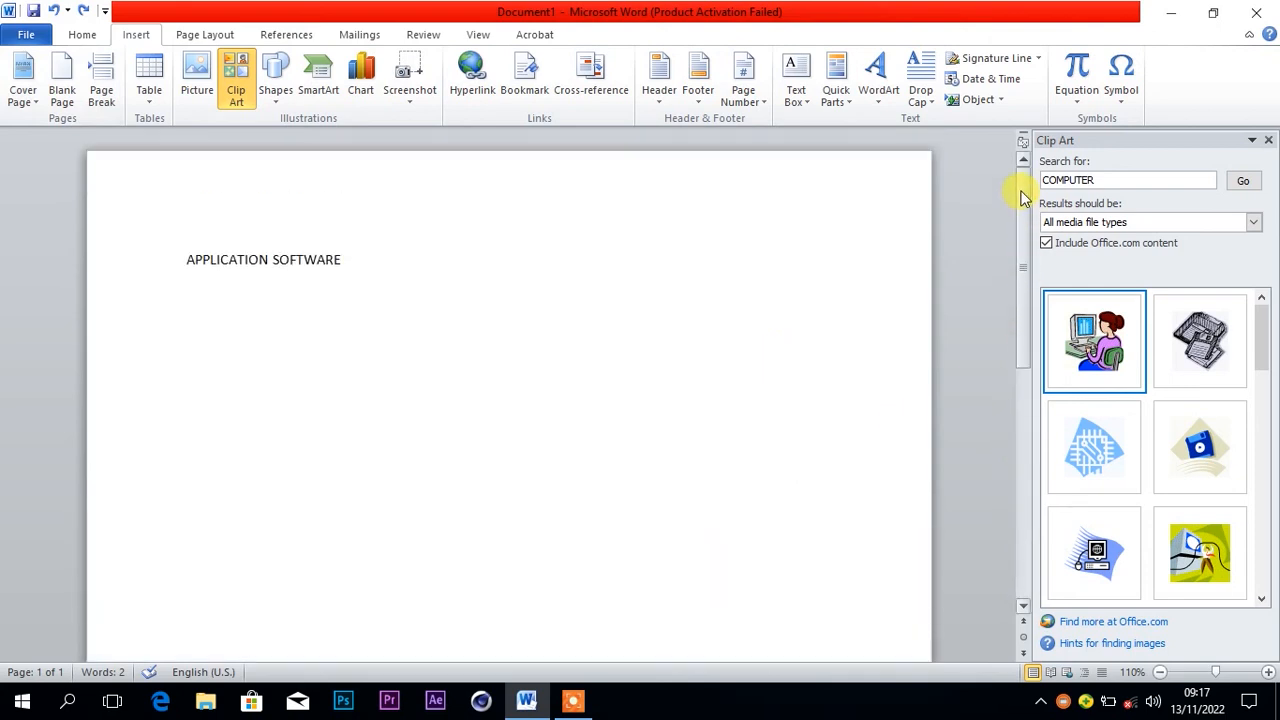
Add blank lines below APPLICATION SOFTWARE until a second page starts, and remove them again.
click(372, 259)
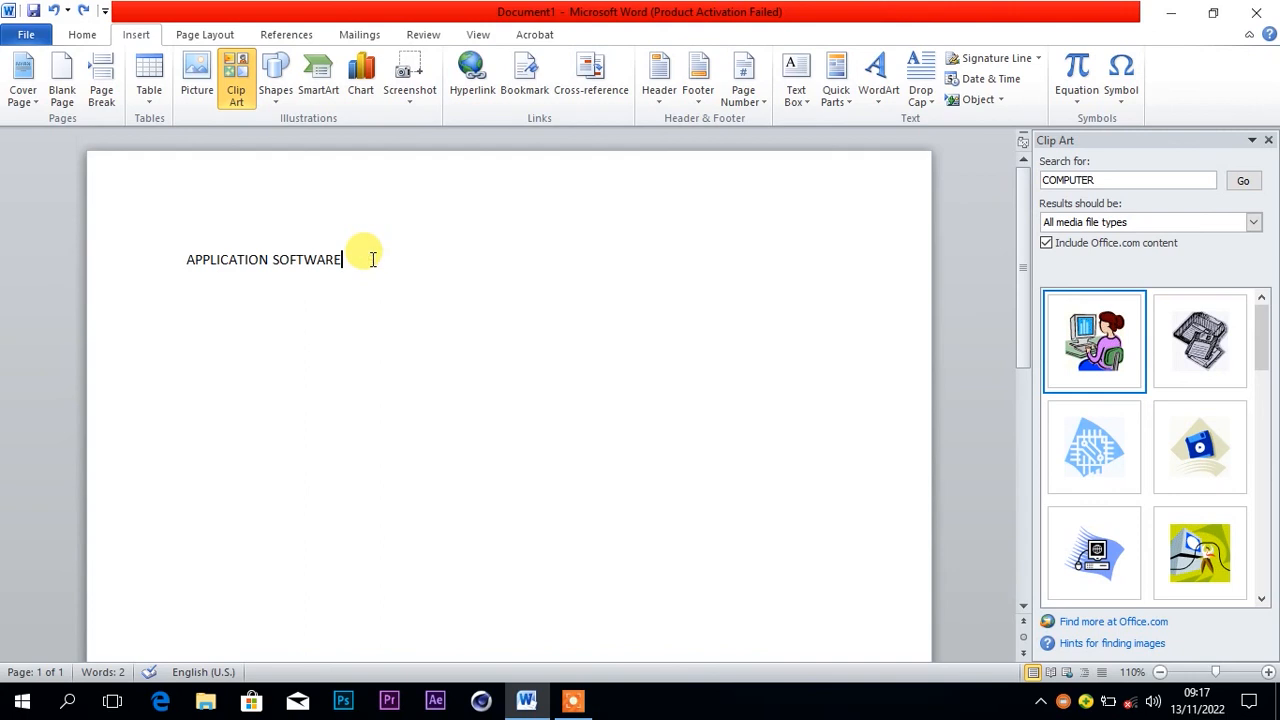
key(Return)
key(Return)
key(Return)
key(Return)
key(Return)
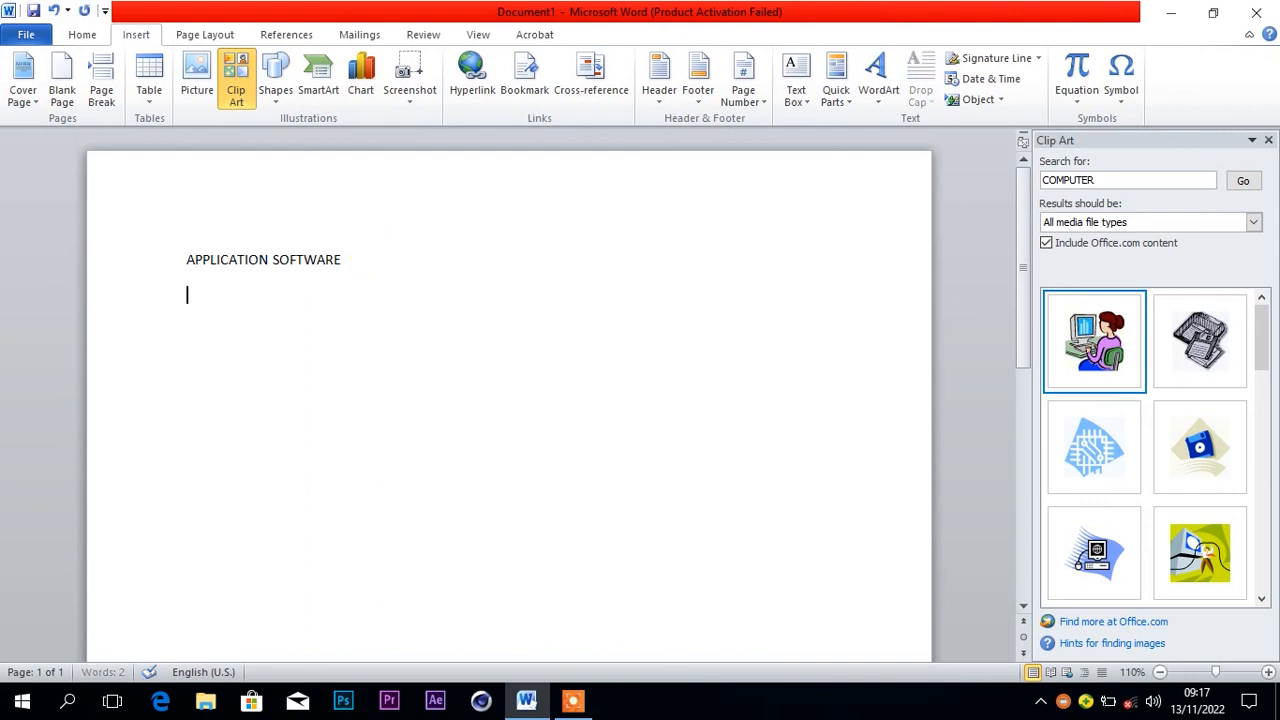
key(Return)
key(Return)
key(Return)
key(Return)
key(Return)
key(Return)
key(Return)
key(Return)
key(Return)
key(Return)
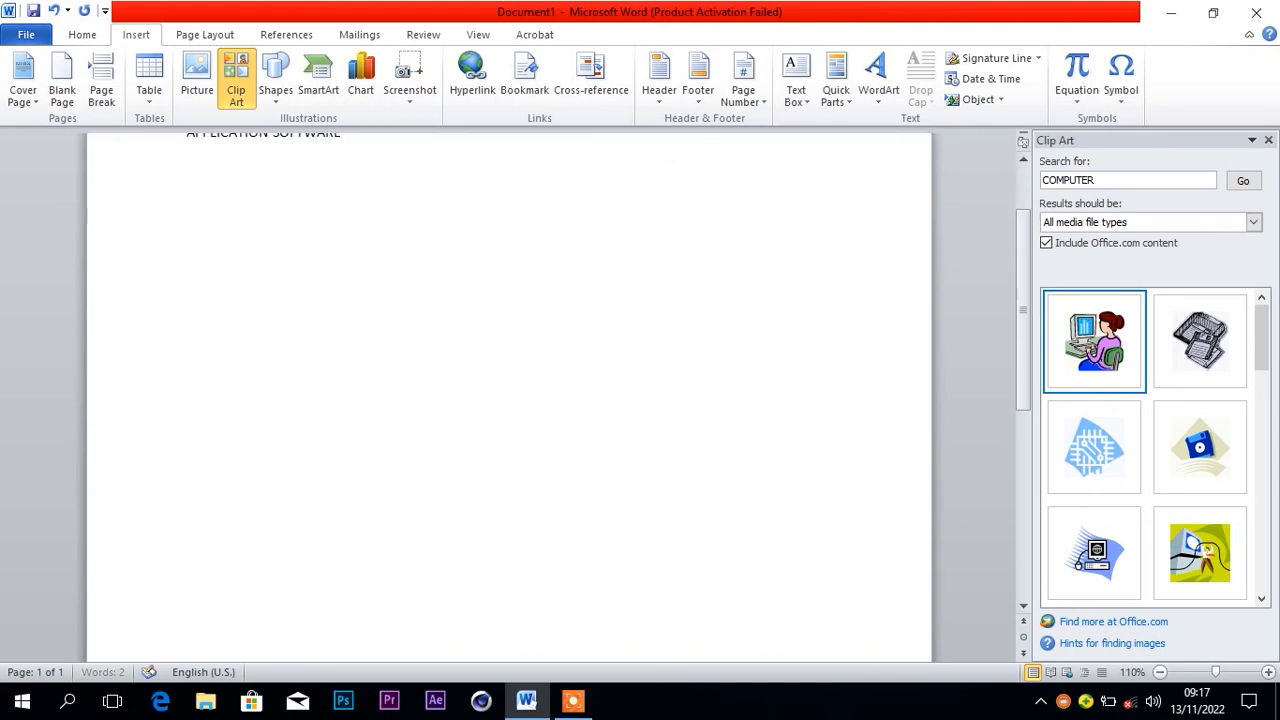
key(Return)
key(Return)
key(Return)
key(Return)
key(Return)
key(Return)
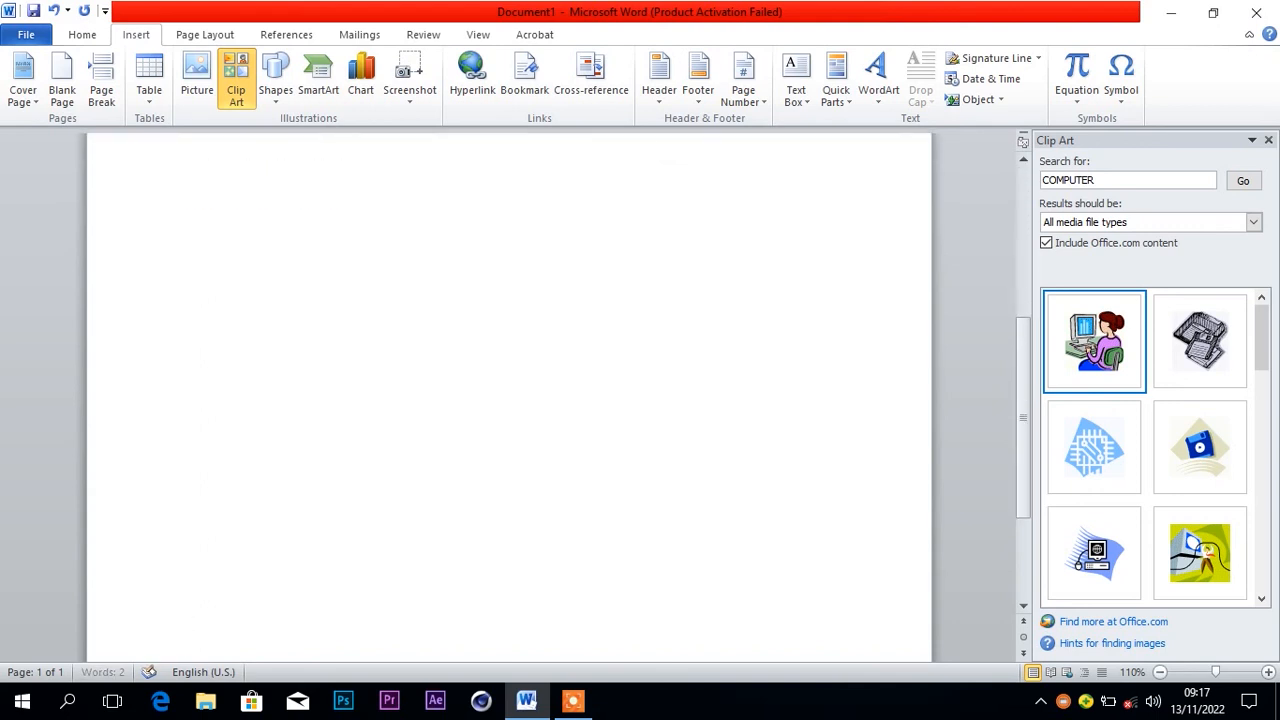
key(Return)
key(Return)
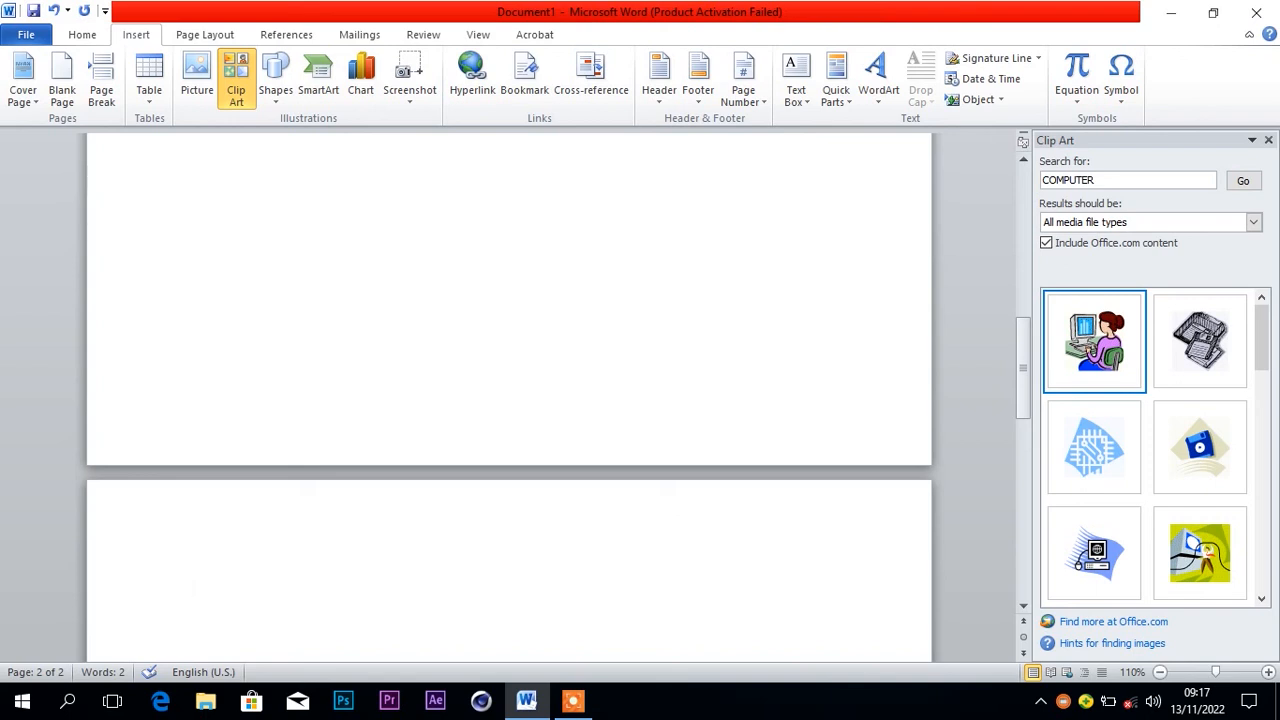
key(ctrl+a)
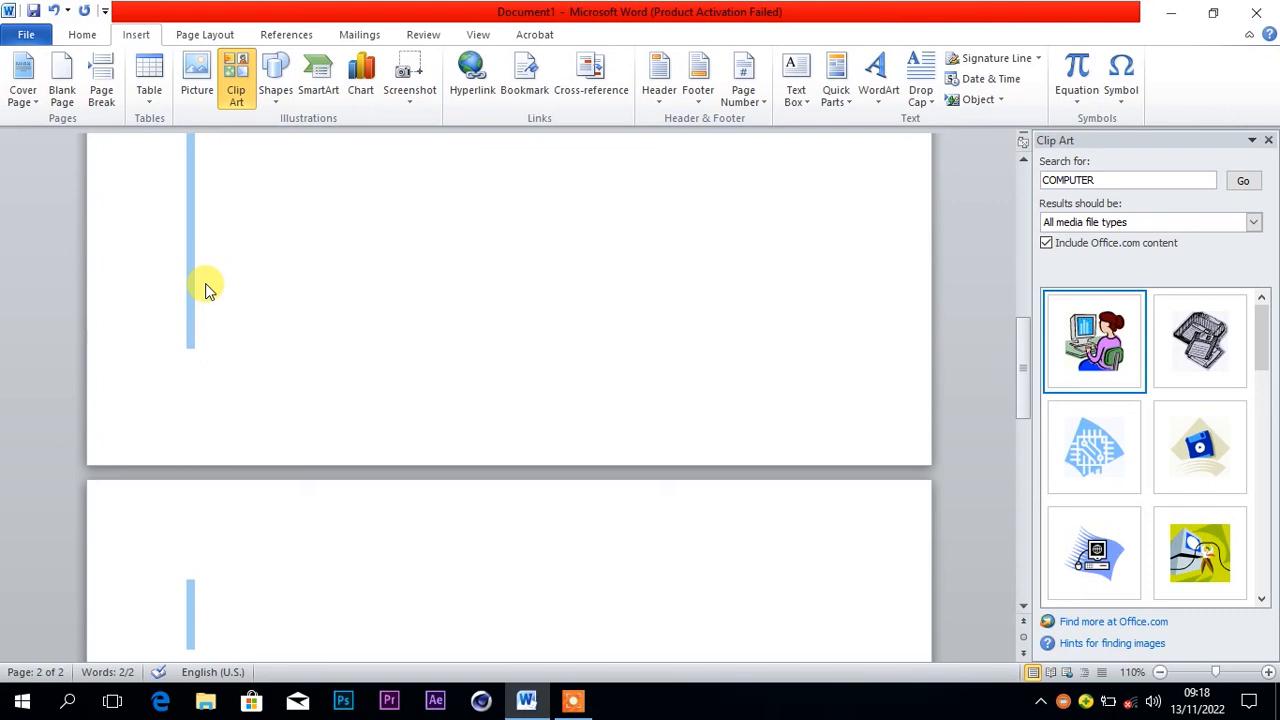
key(Delete)
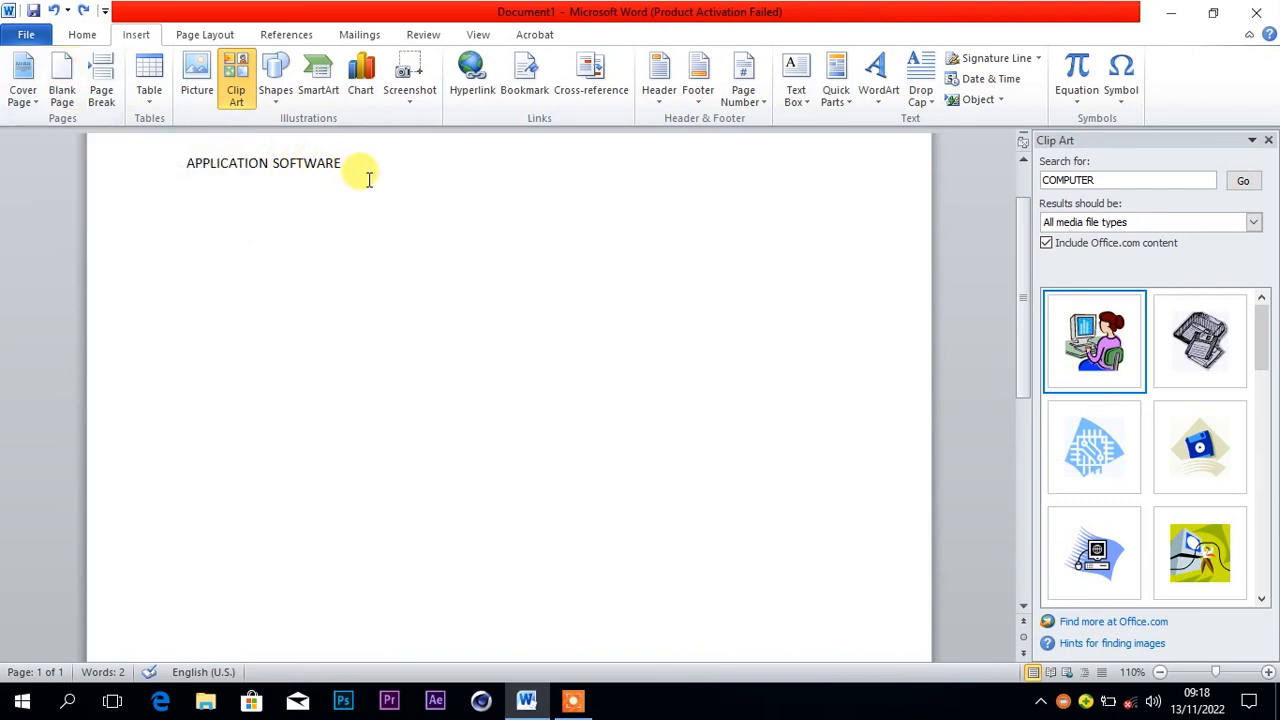
Enter HHHHHHHHHHHH on a new line below APPLICATION SOFTWARE and insert a page break in front of it.
key(Return)
text(HHHHHHHHHHHHH)
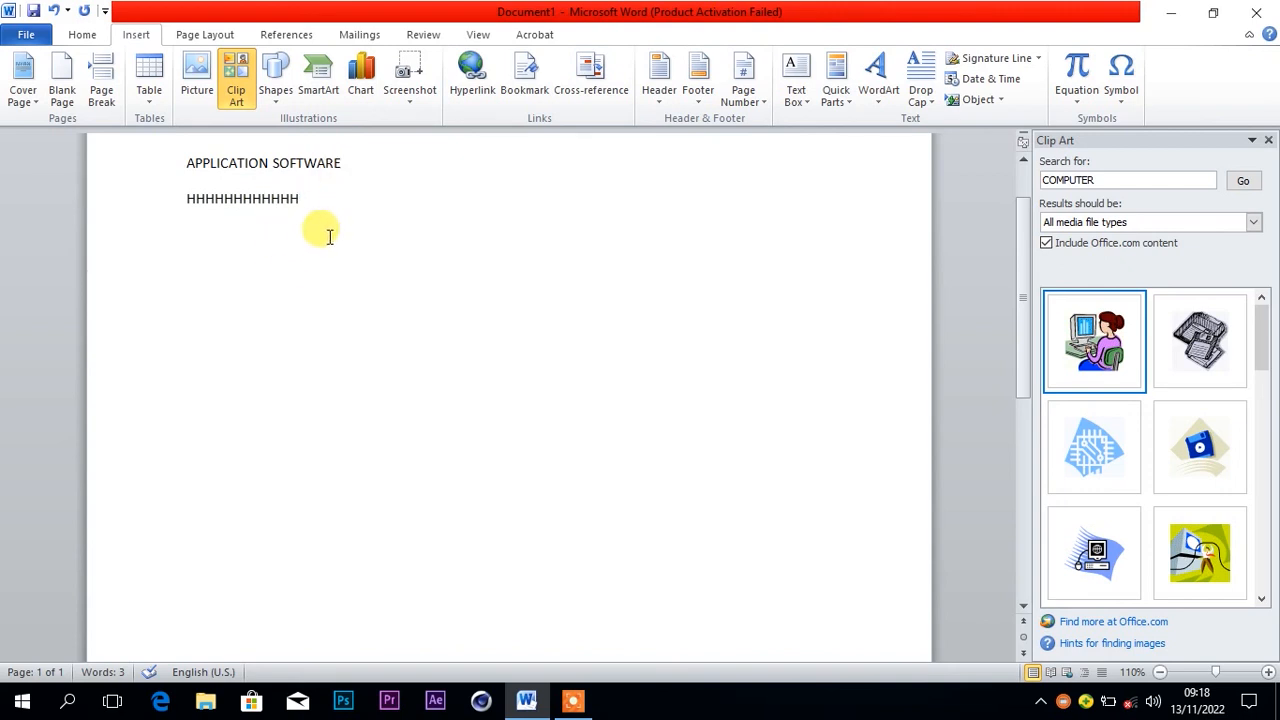
click(182, 197)
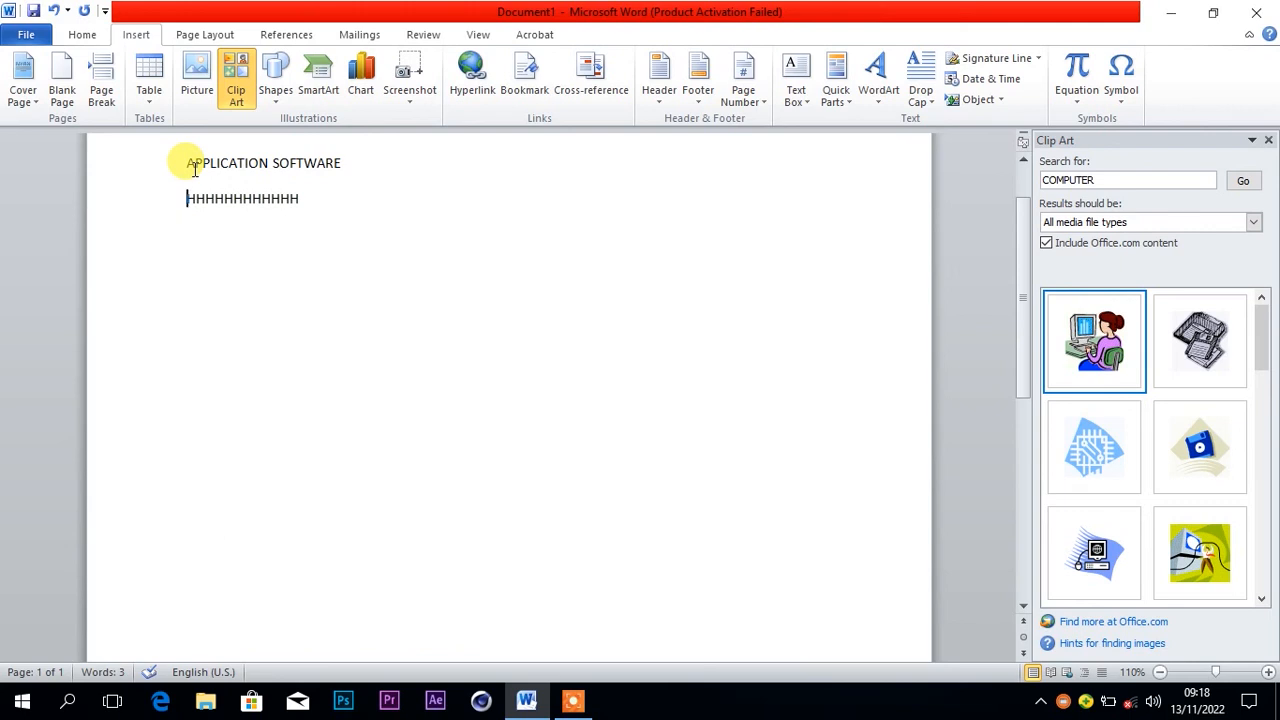
click(105, 83)
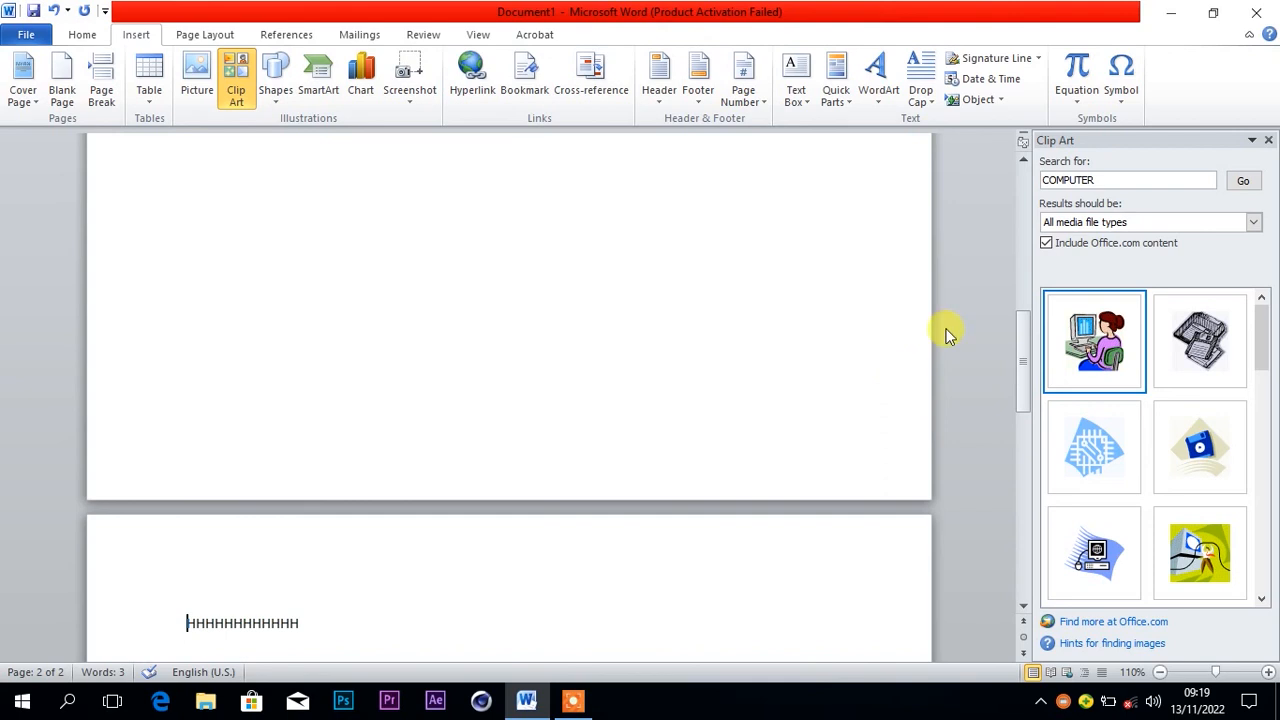
click(1024, 164)
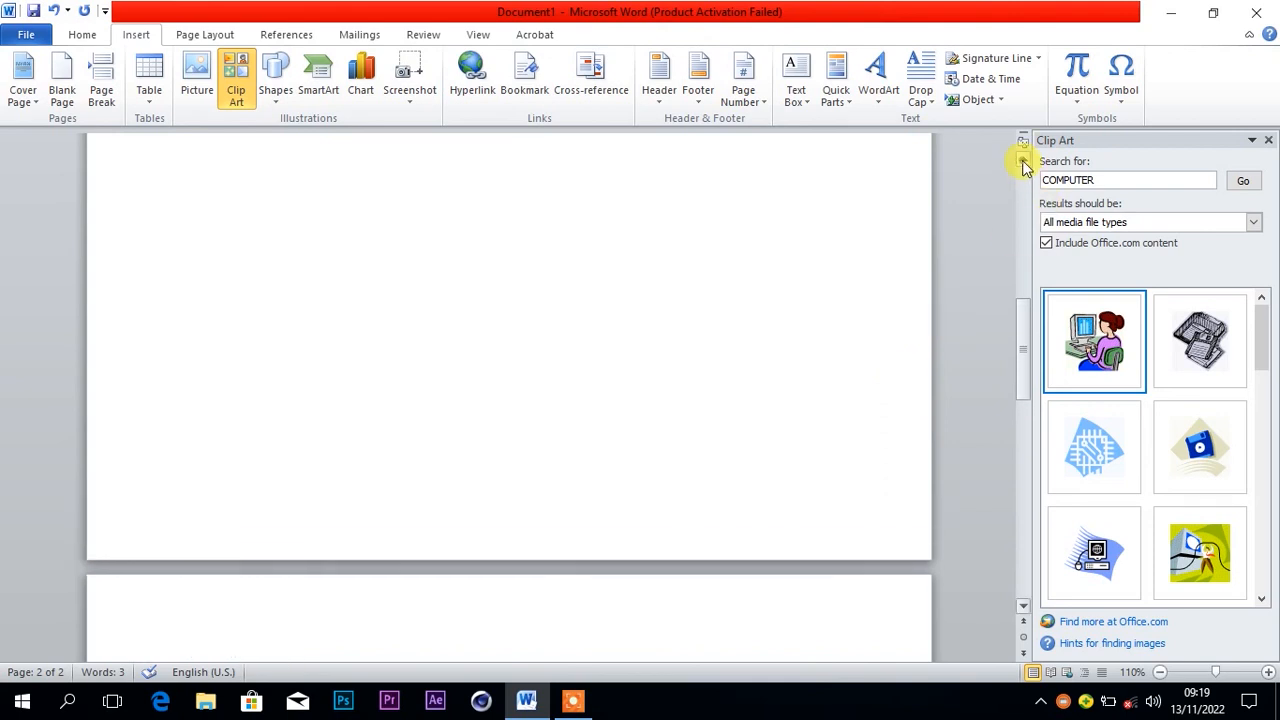
click(1023, 164)
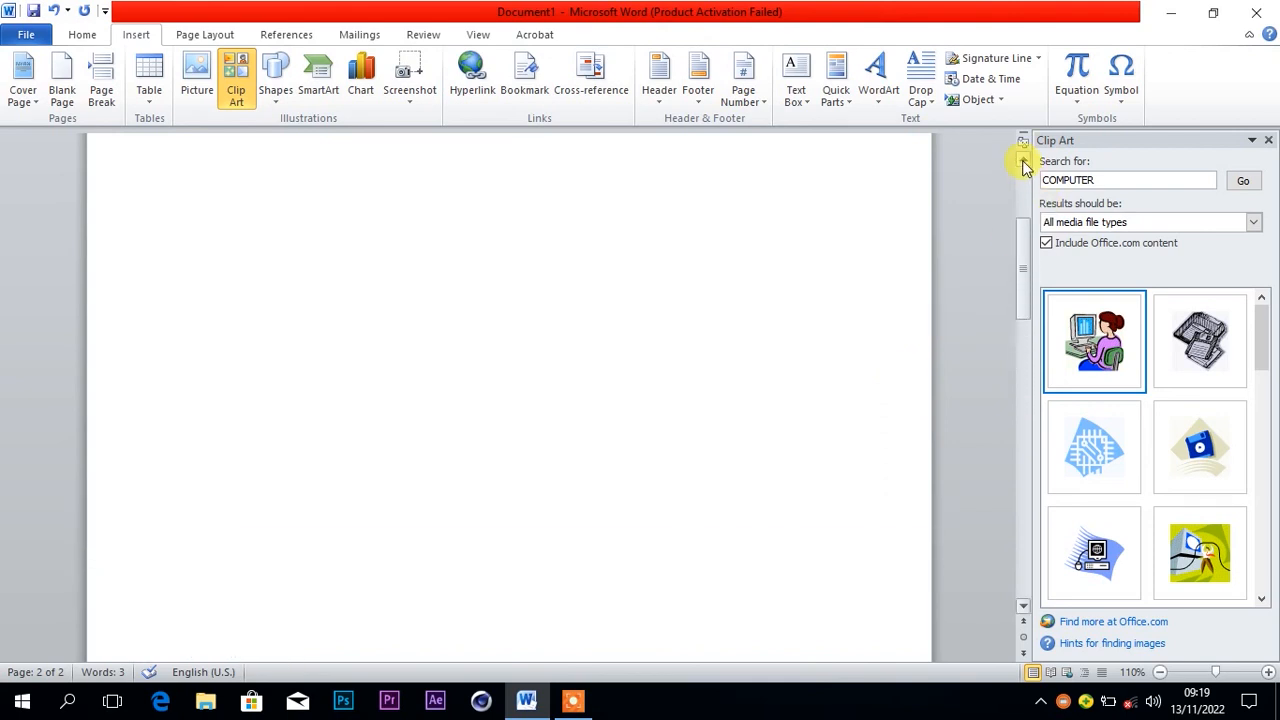
Remove the page break and delete the HHHHHHHHHHHH line below APPLICATION SOFTWARE.
click(1023, 164)
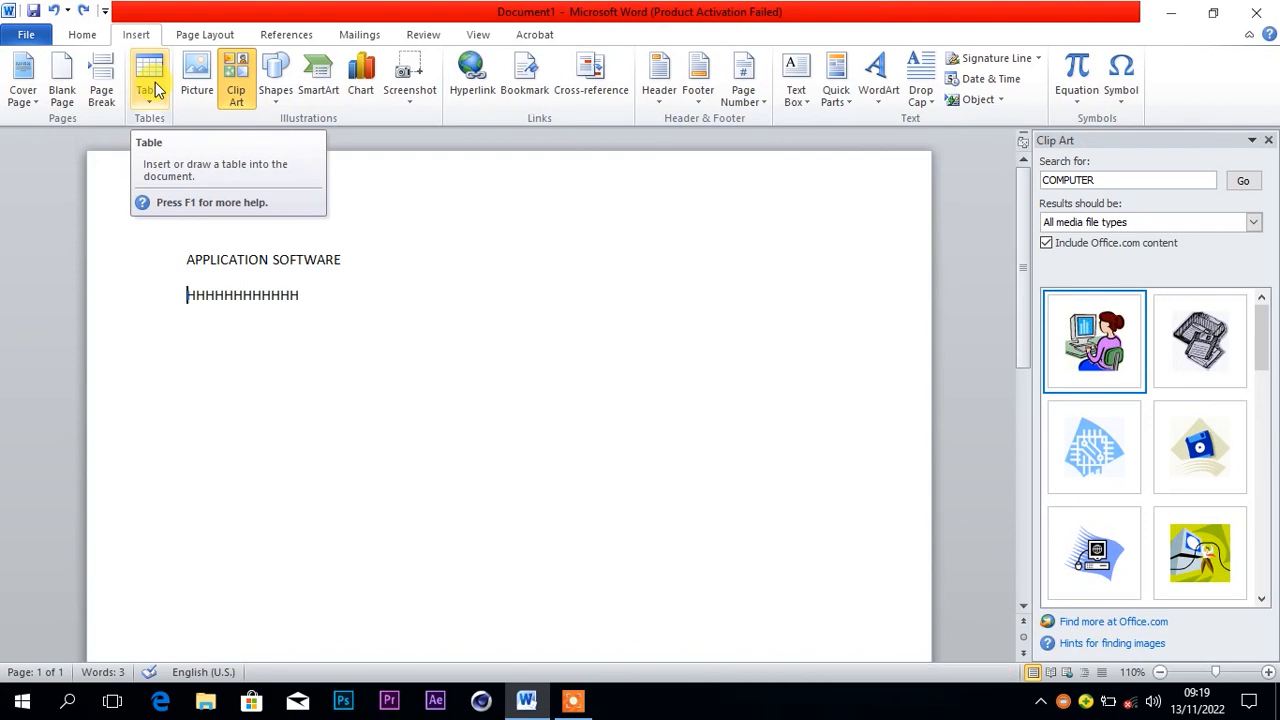
click(135, 302)
key(BackSpace)
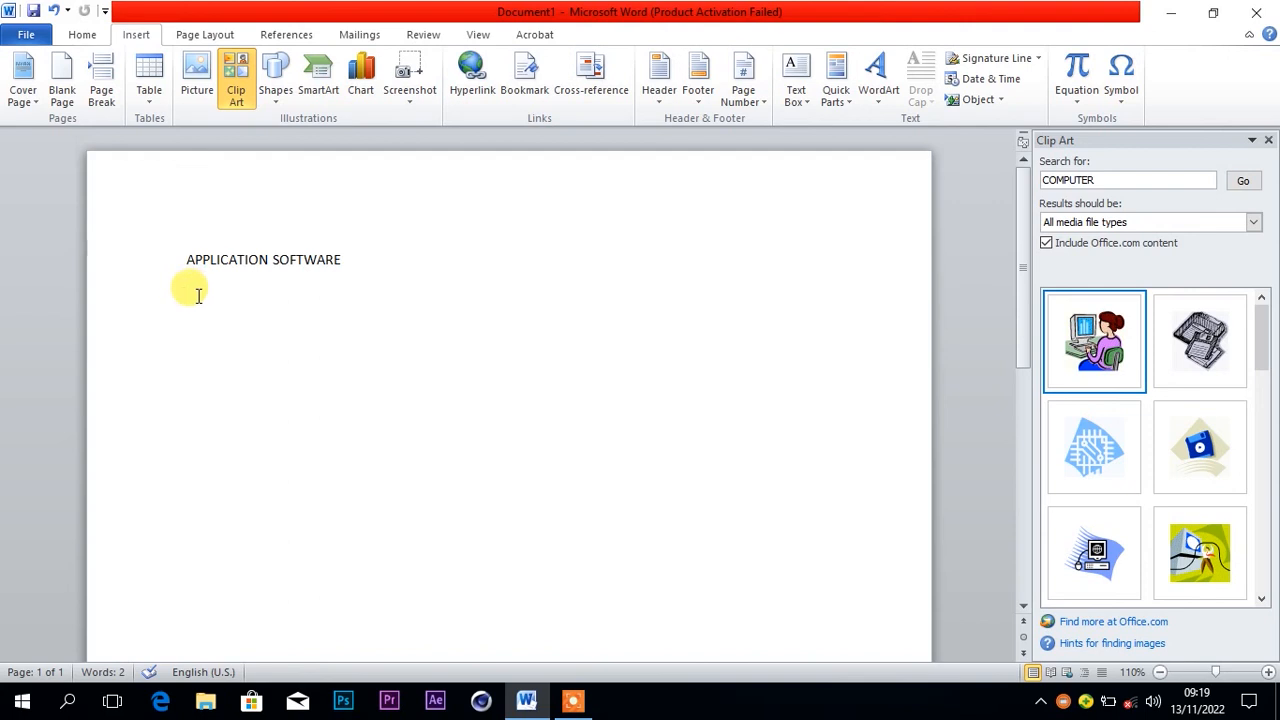
Insert a table with 4 columns and 10 rows below APPLICATION SOFTWARE, keeping the fixed automatic column width.
click(147, 90)
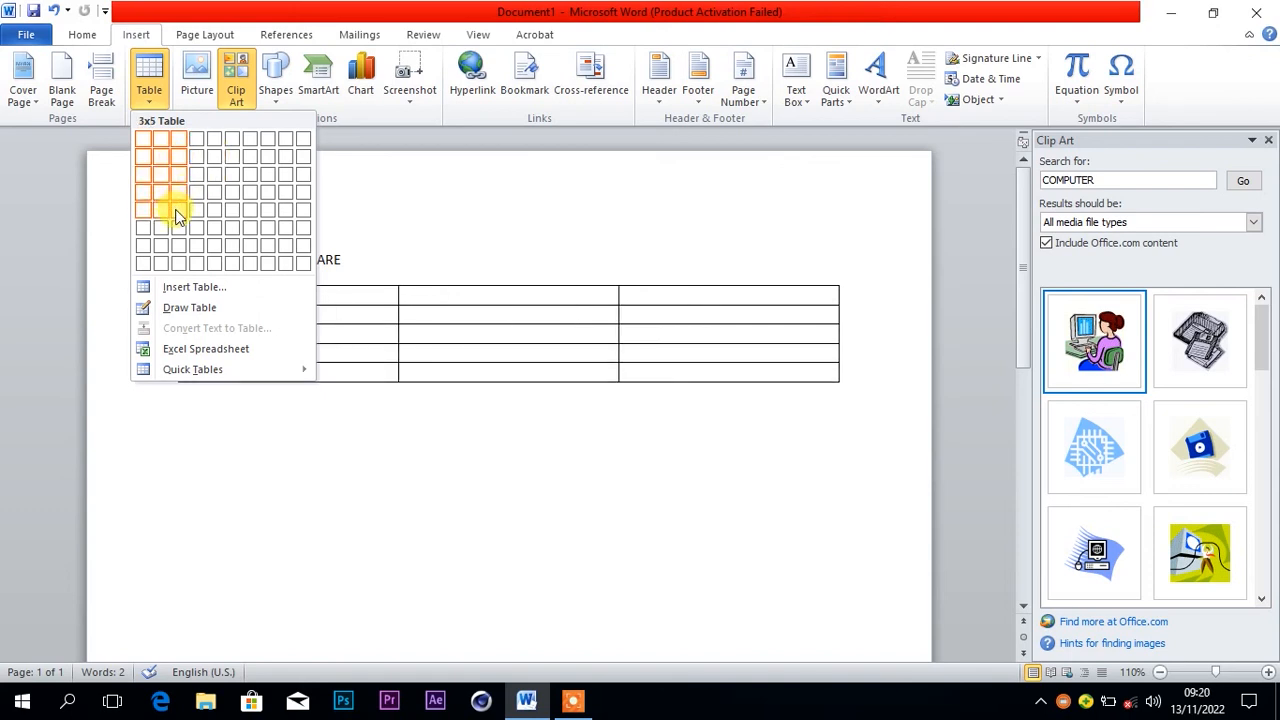
click(193, 288)
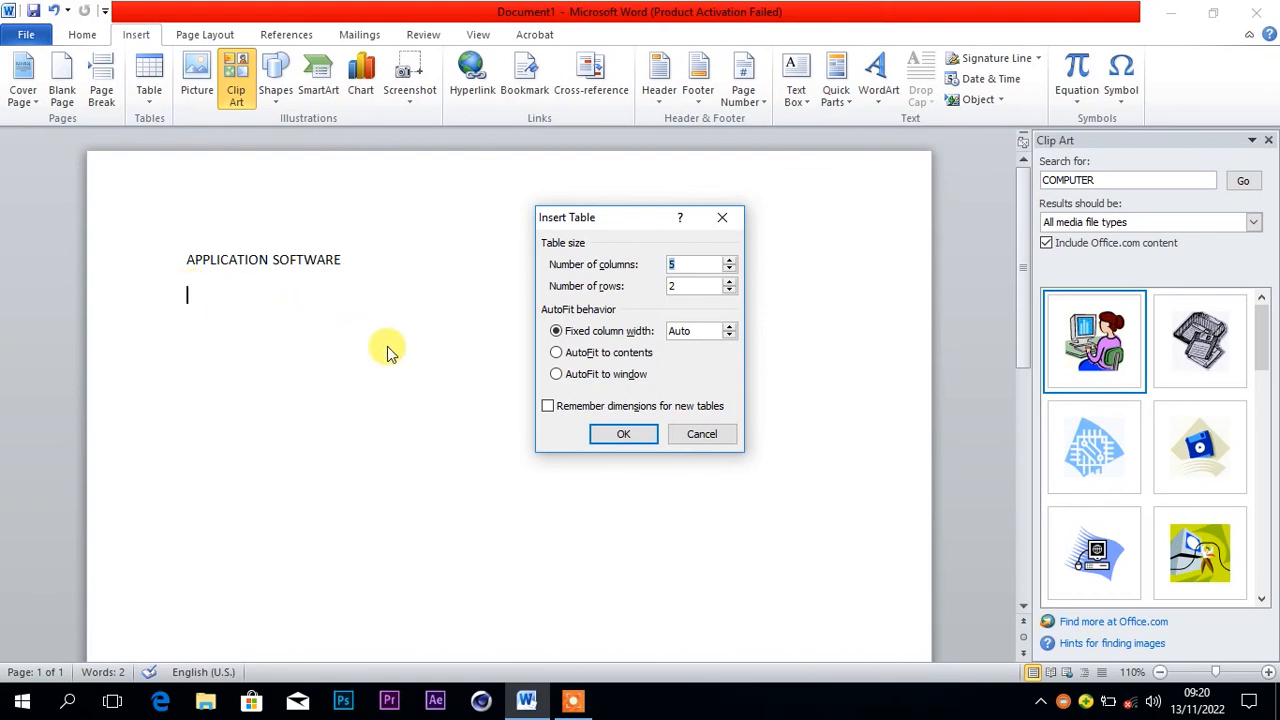
text(4)
double_click(688, 286)
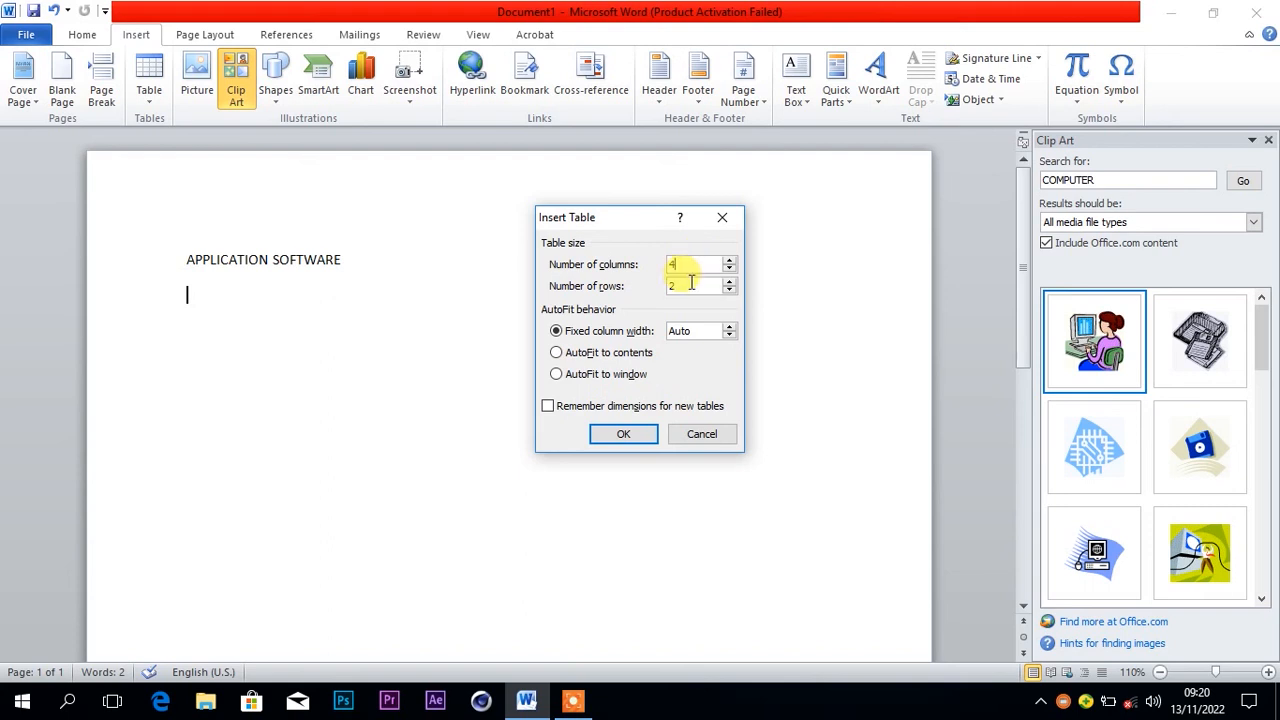
key(BackSpace)
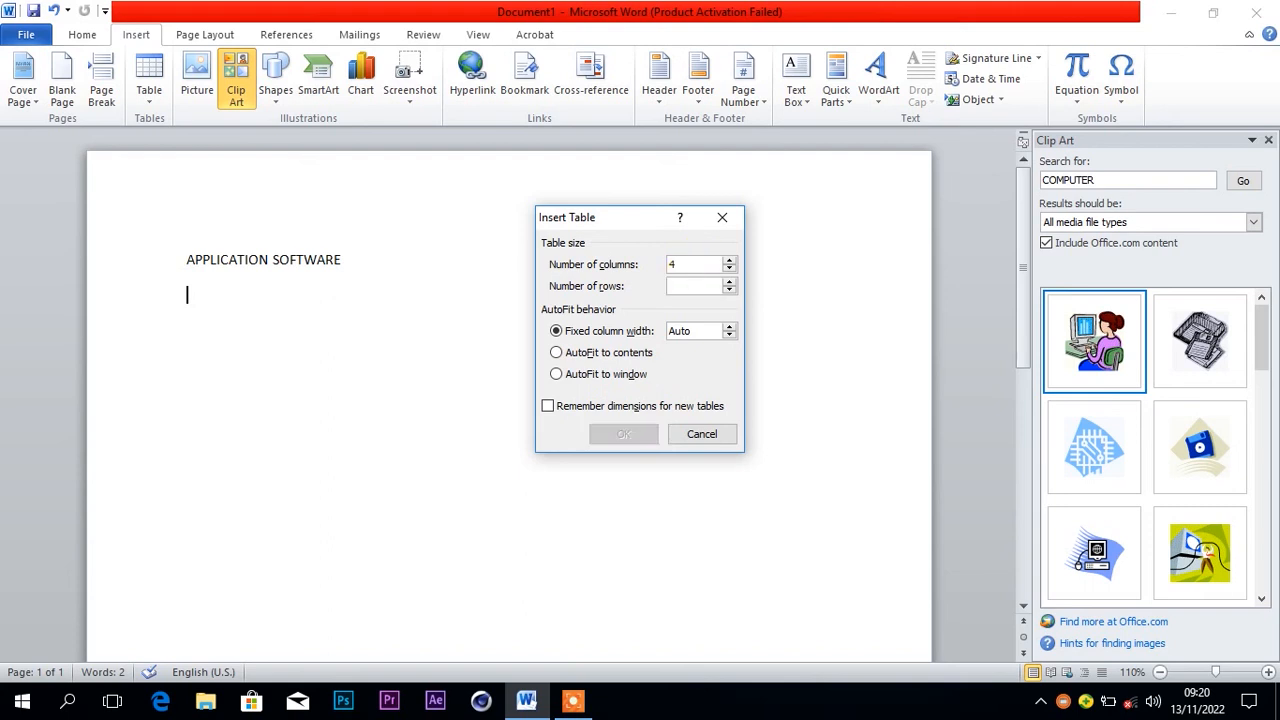
text(1)
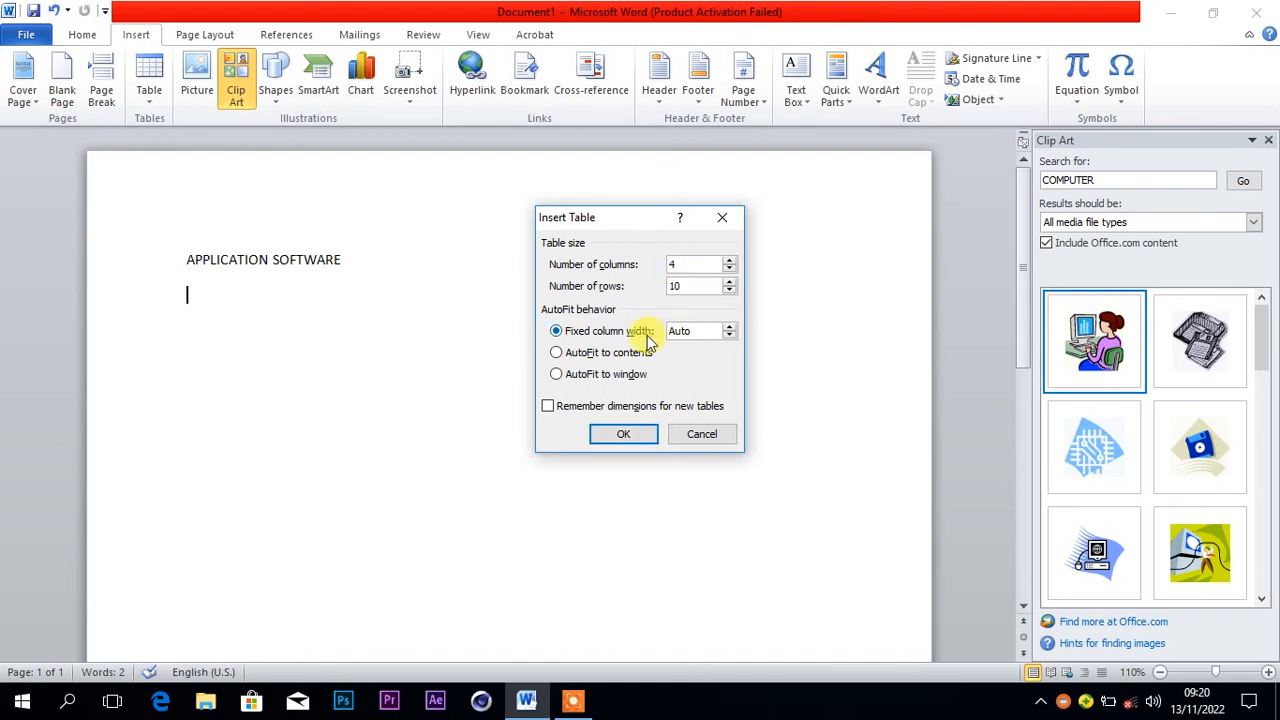
text(0)
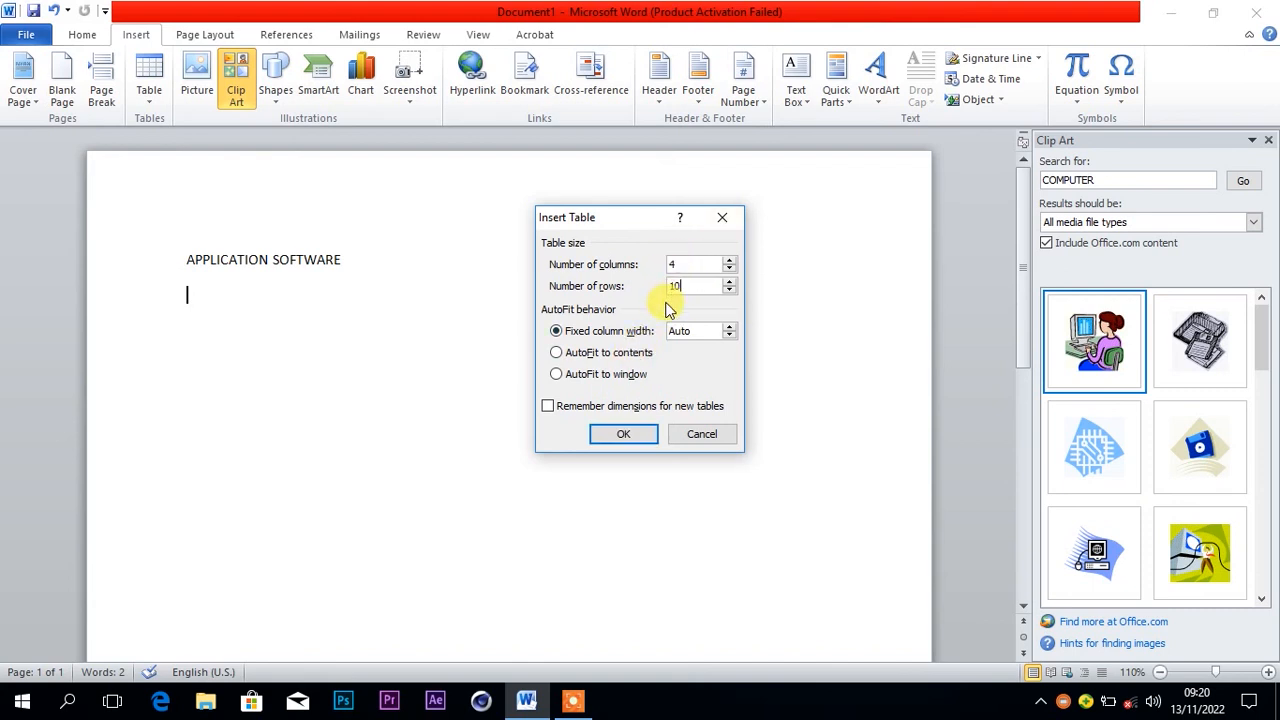
click(628, 438)
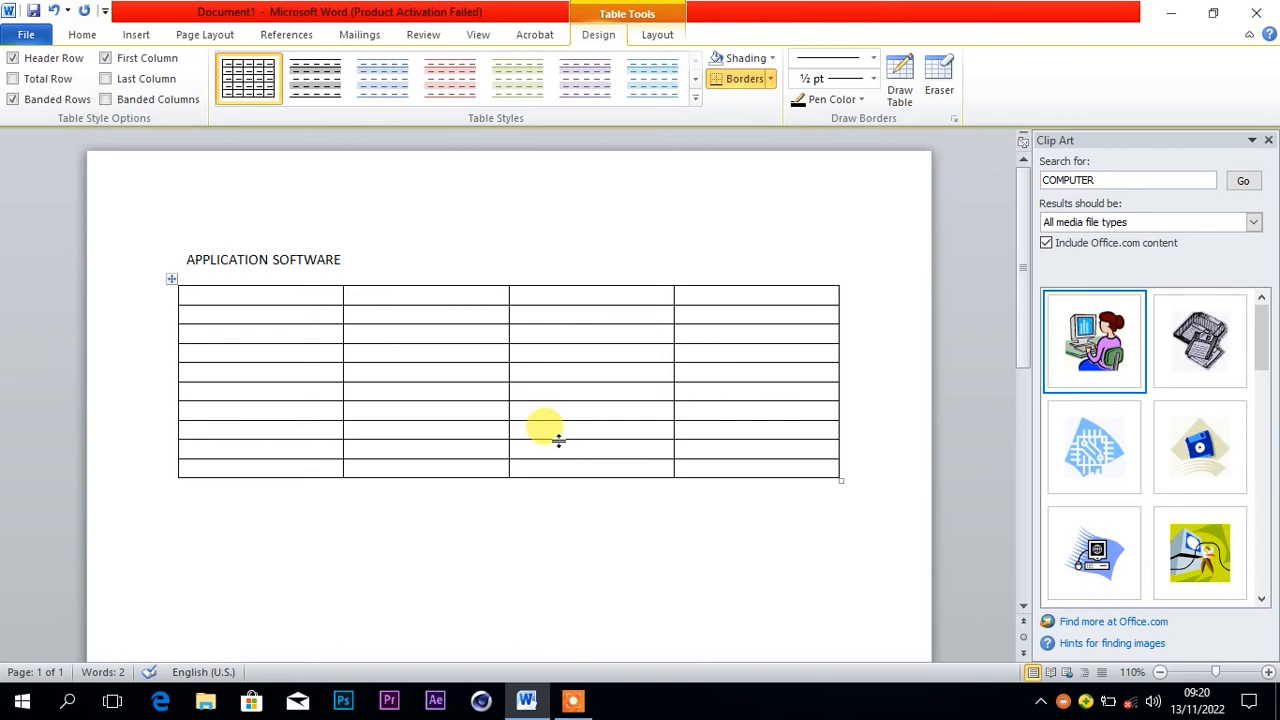
Enter HHHHH and GGGFHHHHHHH in the first row's first two cells, and JJJJ in the third row's first cell.
click(300, 292)
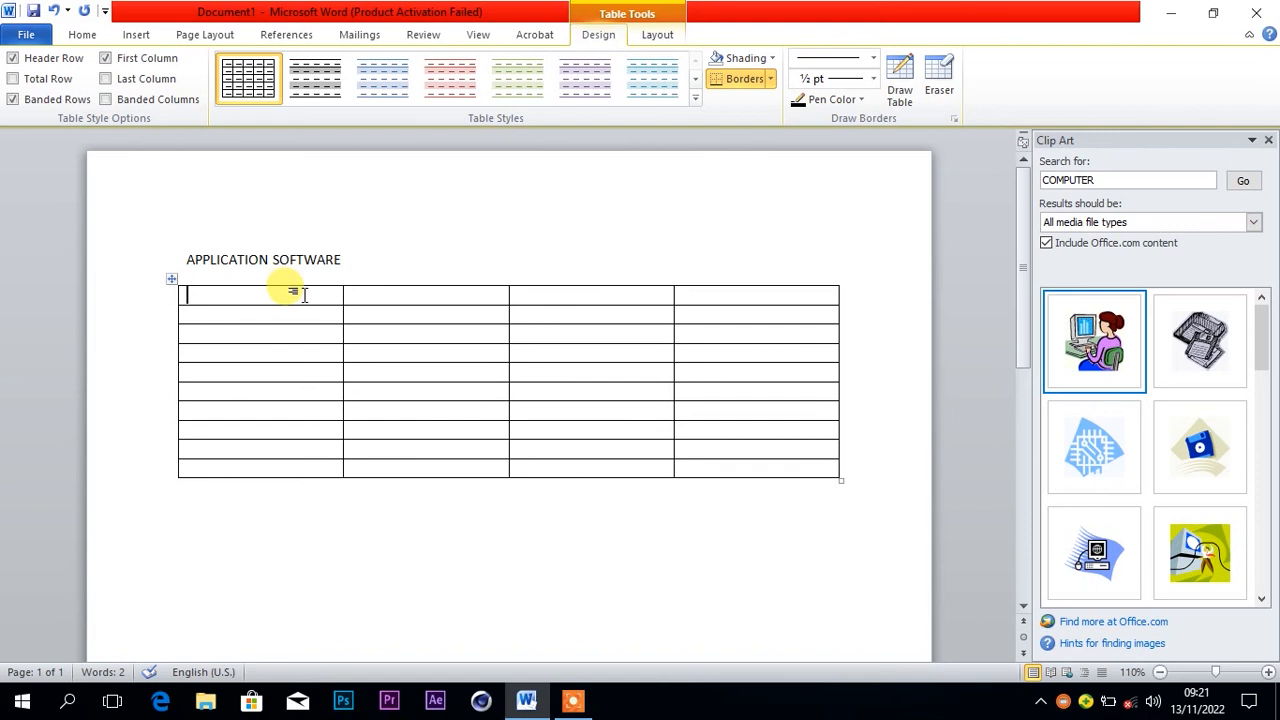
text(HHHHH)
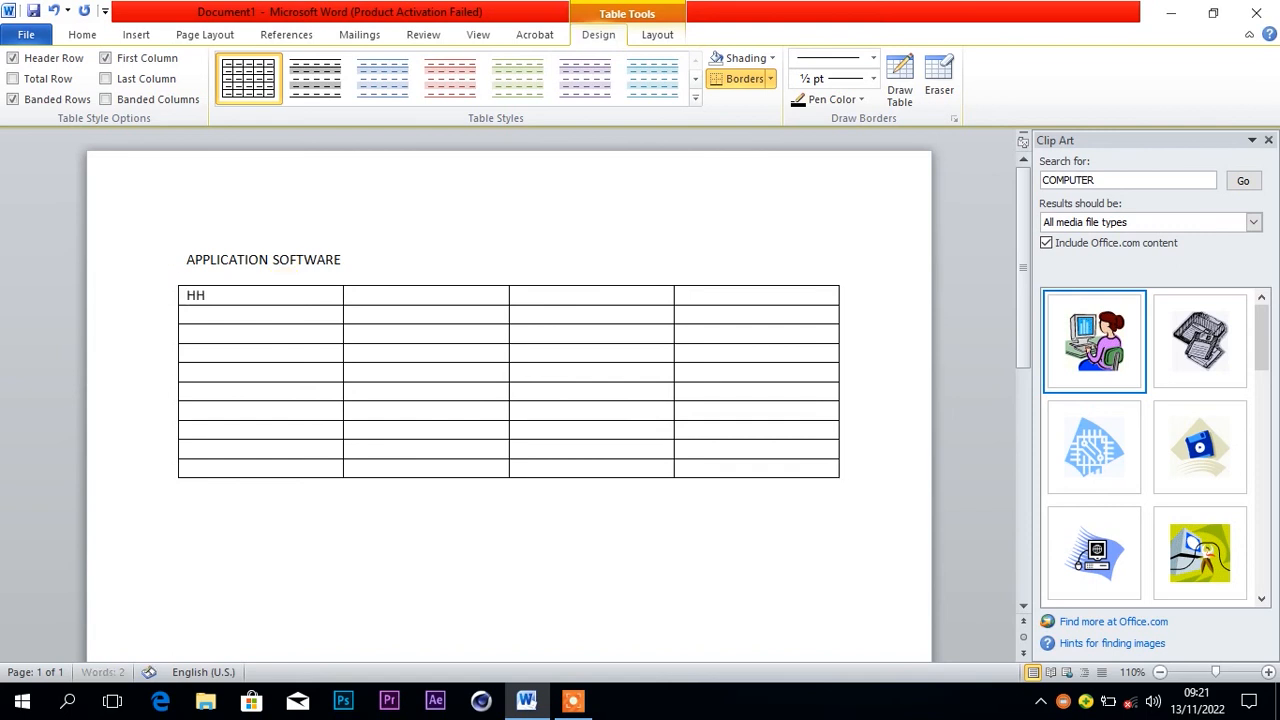
click(366, 292)
text(GGGF)
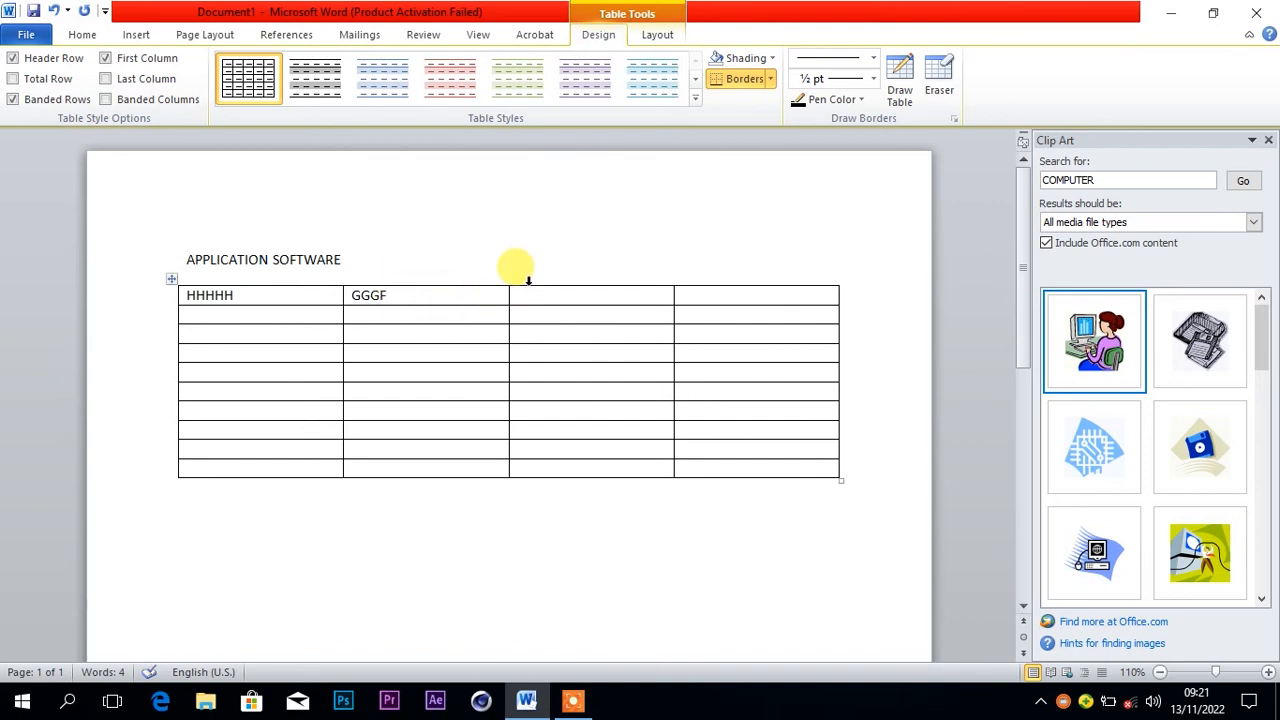
text(HHHHH)
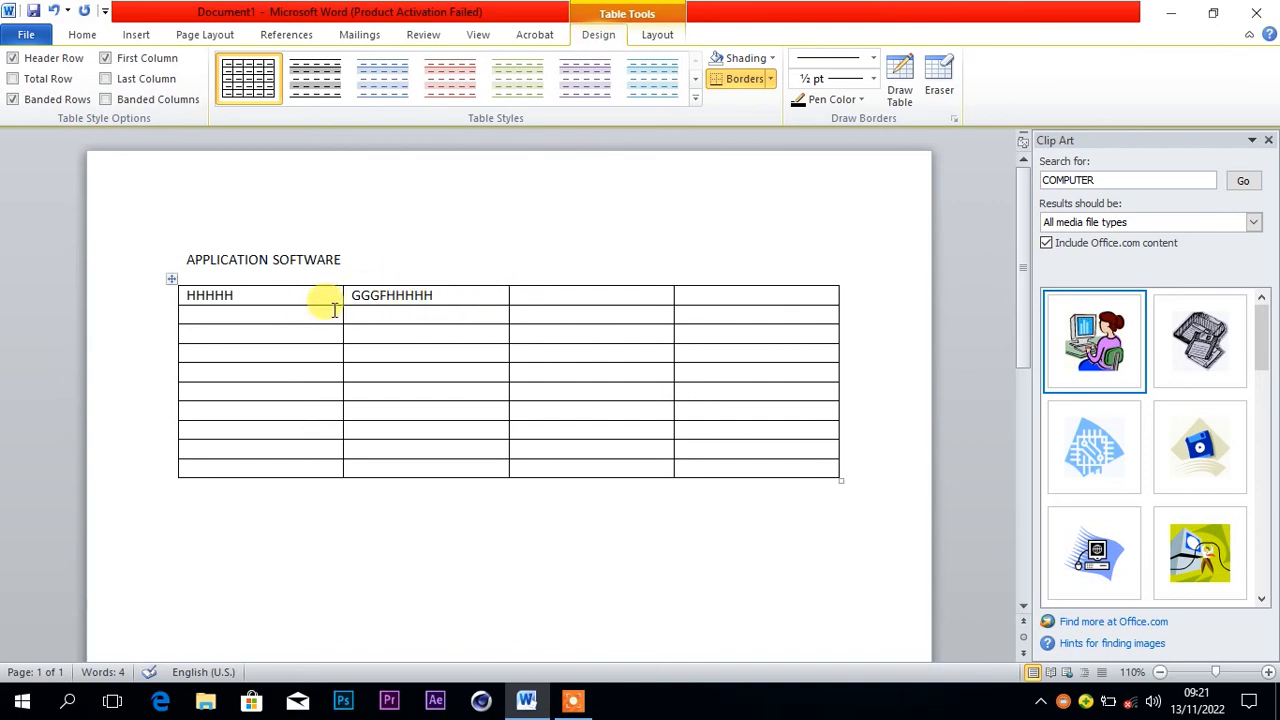
text(HH)
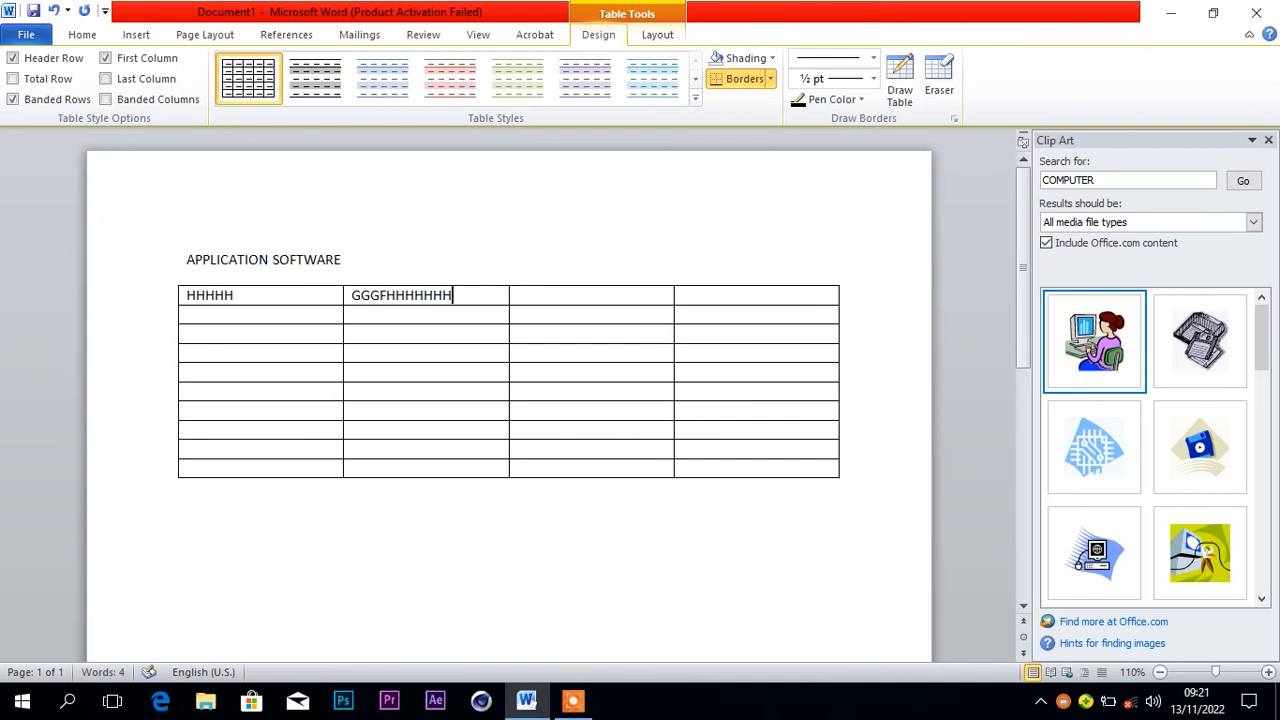
click(284, 338)
text(JJJJ)
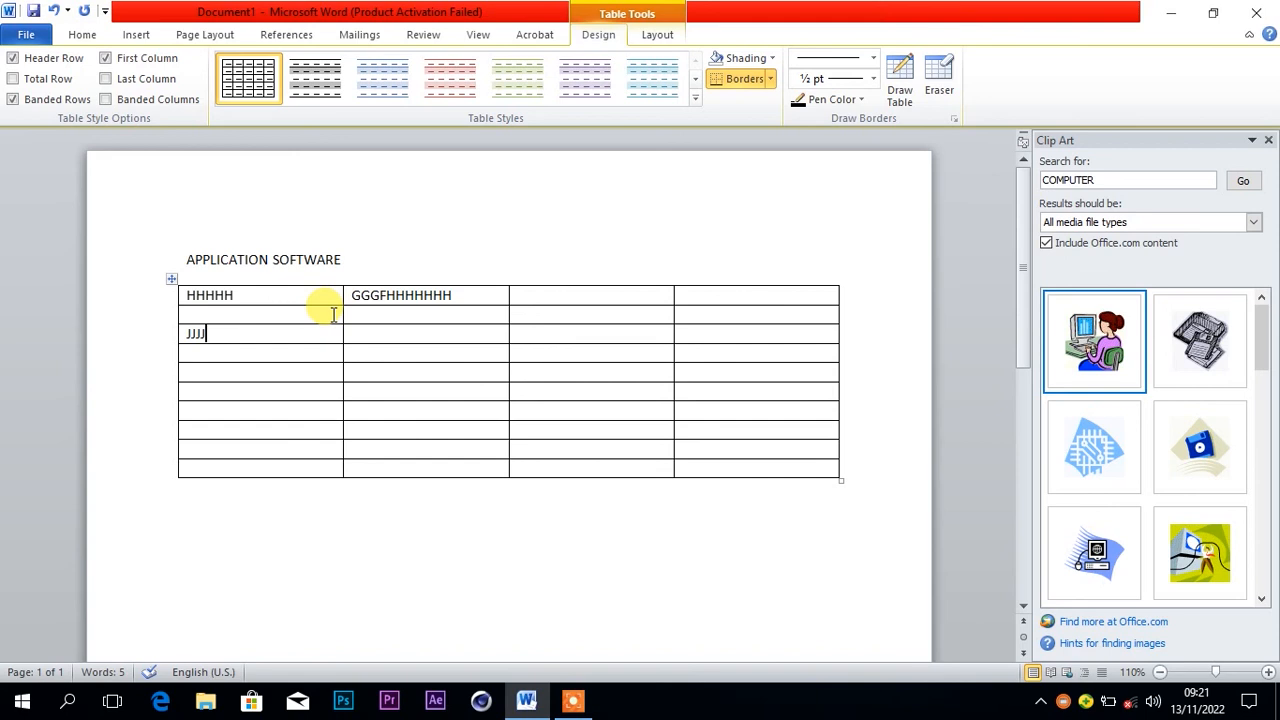
Clear the text from the first two cells of the table's first row.
click(455, 293)
key(BackSpace)
key(BackSpace)
key(BackSpace)
key(BackSpace)
key(BackSpace)
key(BackSpace)
key(BackSpace)
key(BackSpace)
key(BackSpace)
key(BackSpace)
key(BackSpace)
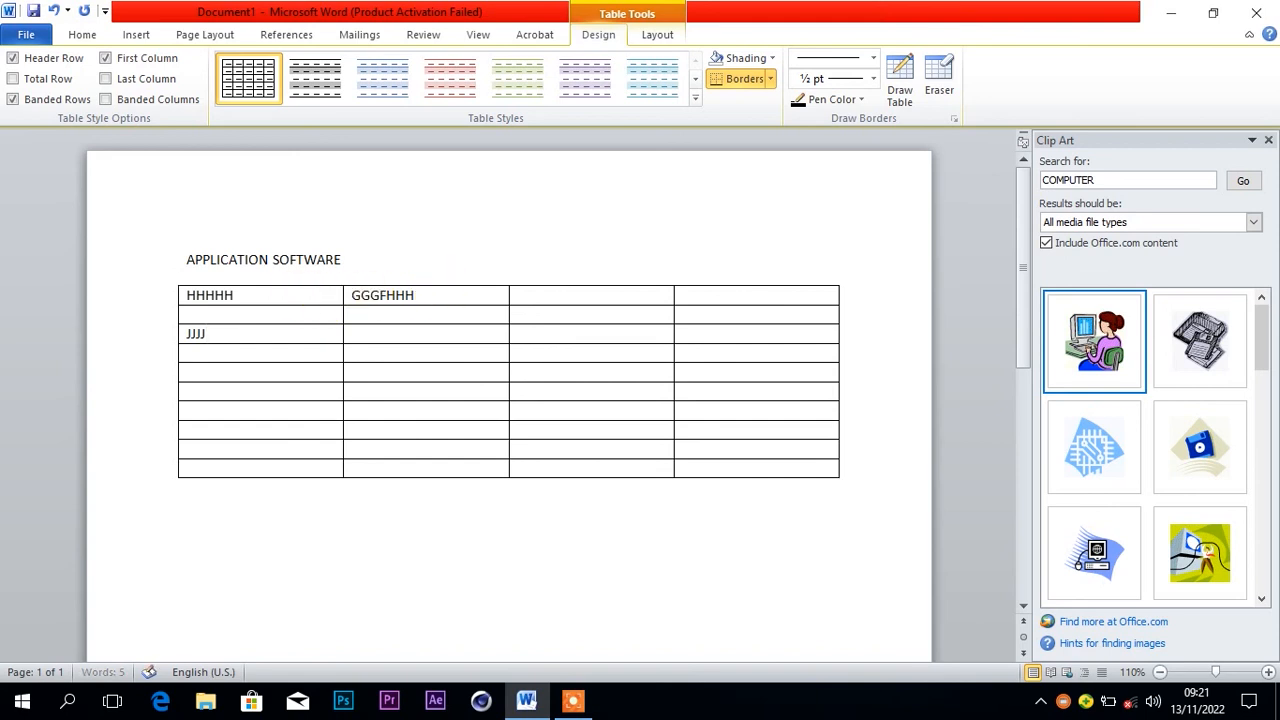
key(BackSpace)
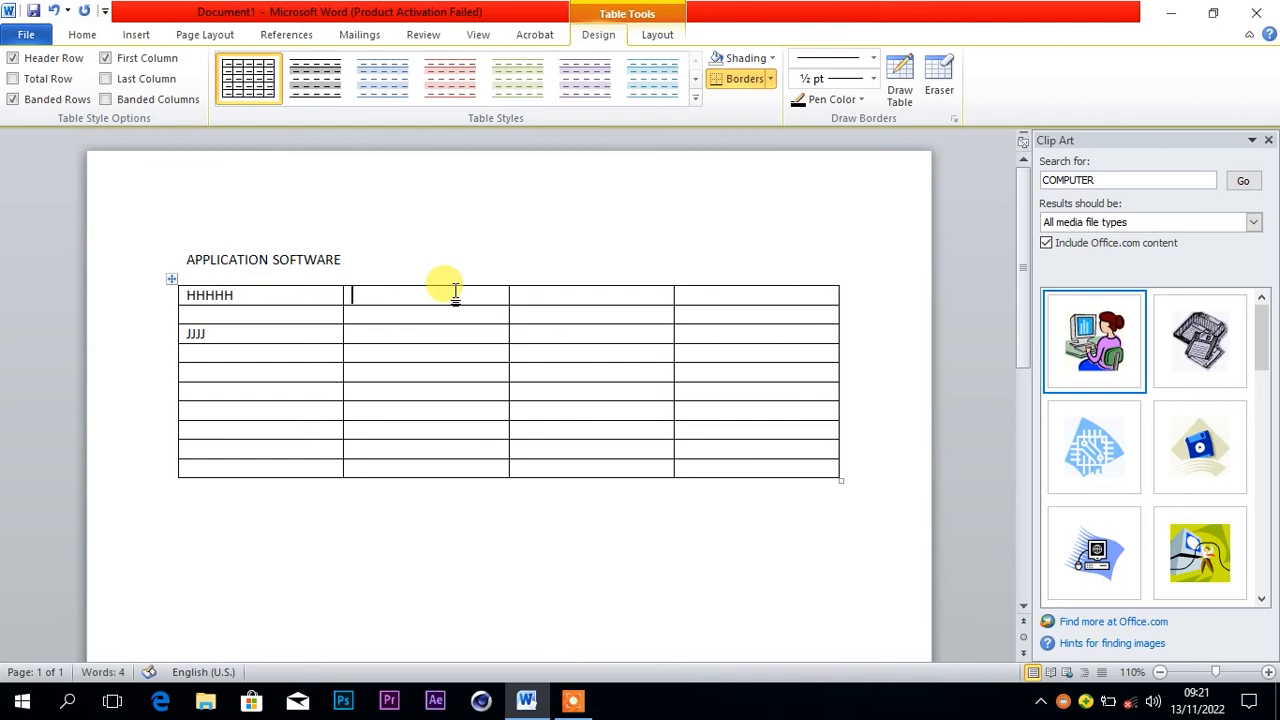
click(320, 300)
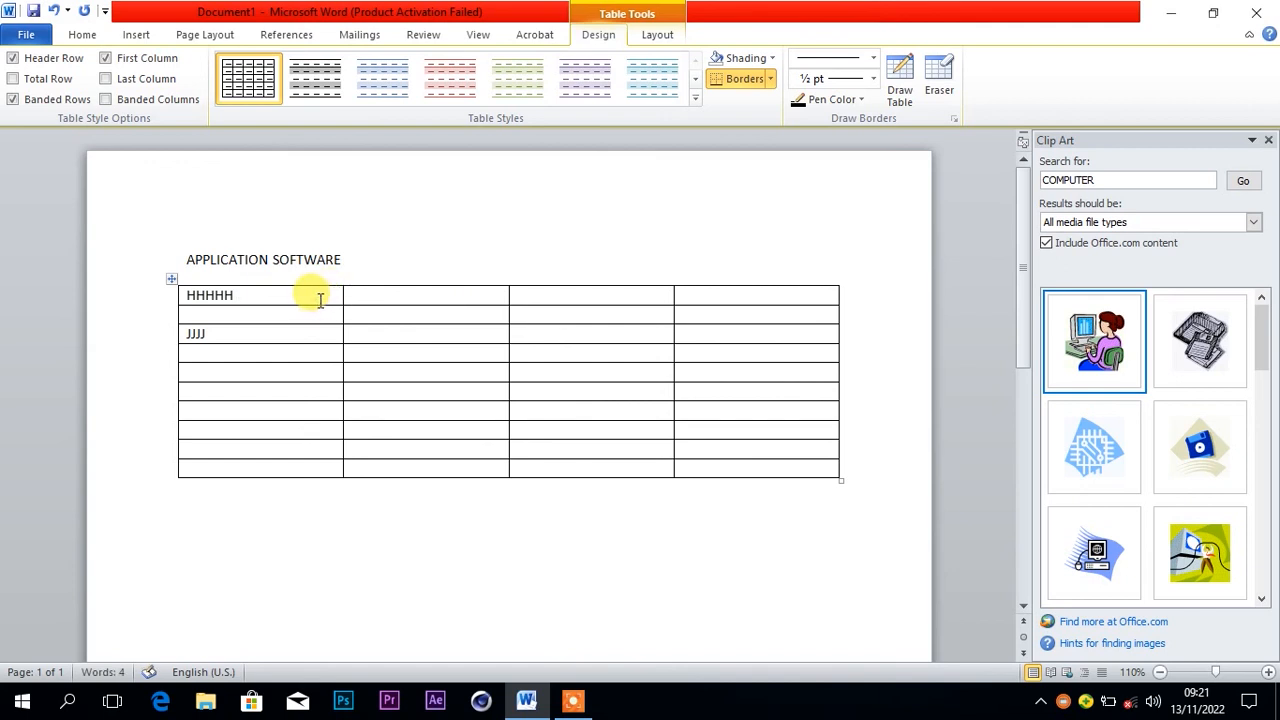
key(BackSpace)
key(BackSpace)
key(BackSpace)
key(BackSpace)
key(BackSpace)
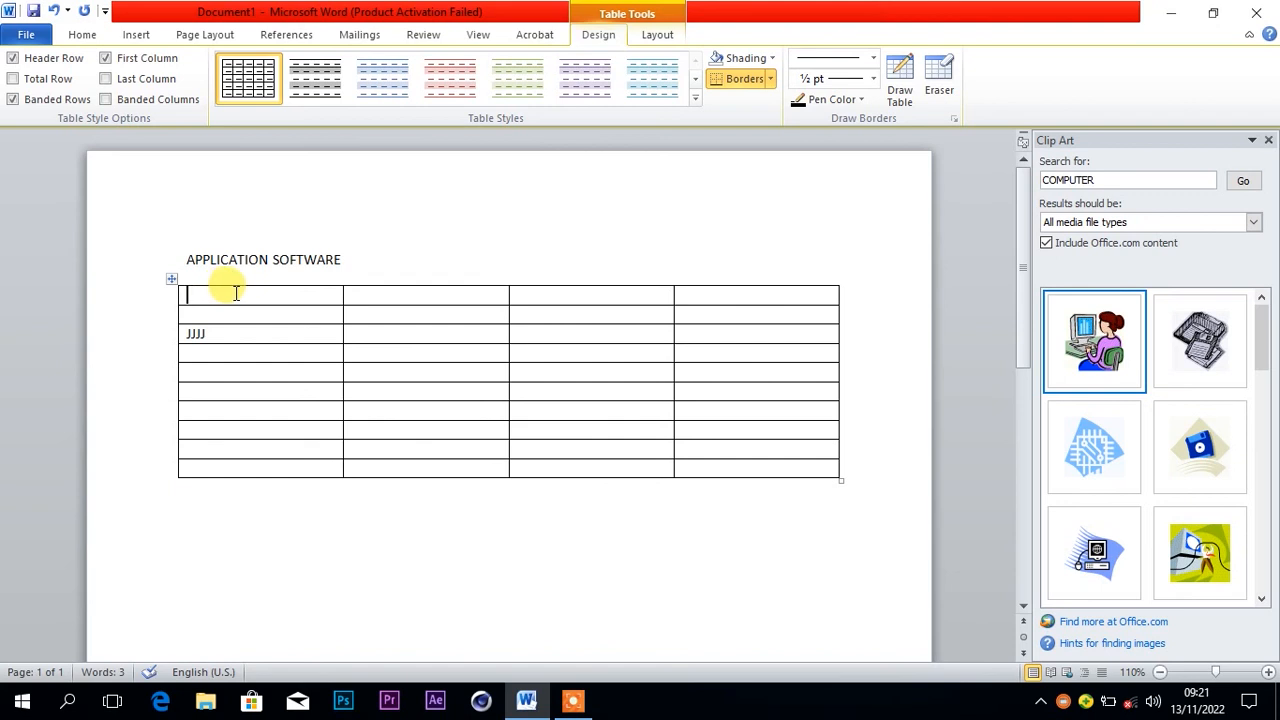
Merge all four cells of the table's first row into one cell.
drag(289, 294, 744, 296)
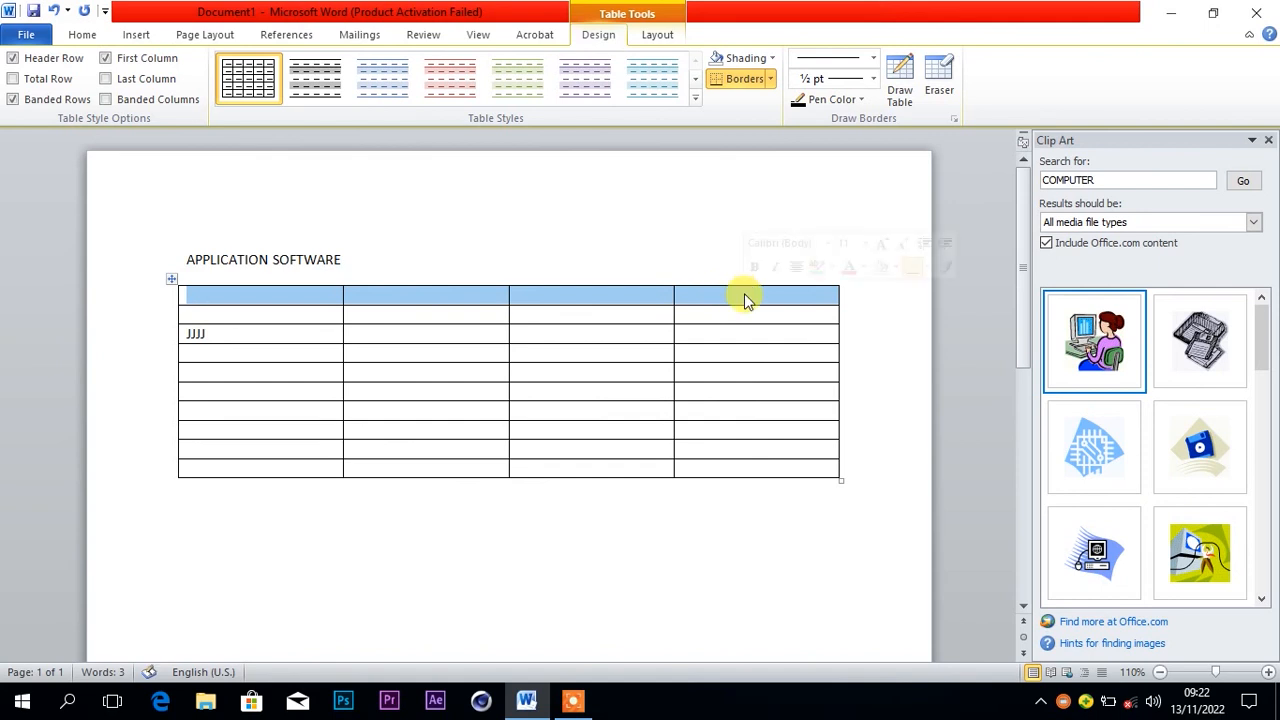
right_click(333, 302)
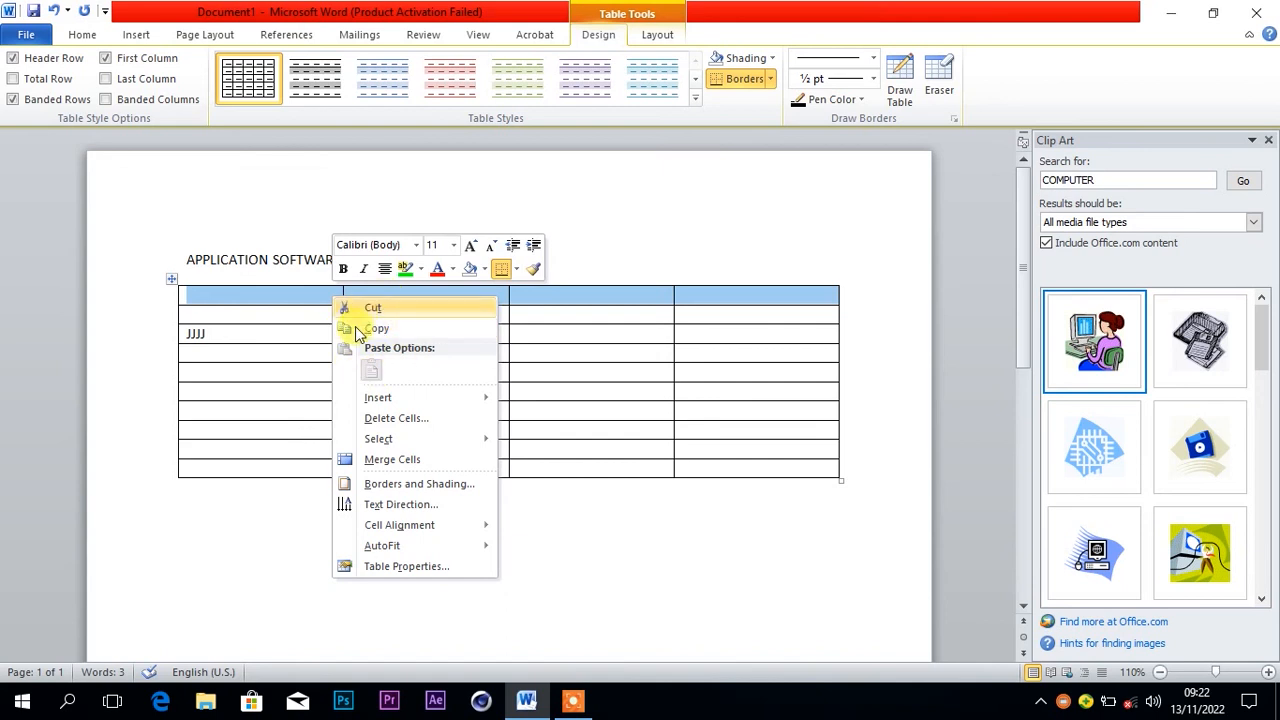
mouse_move(356, 440)
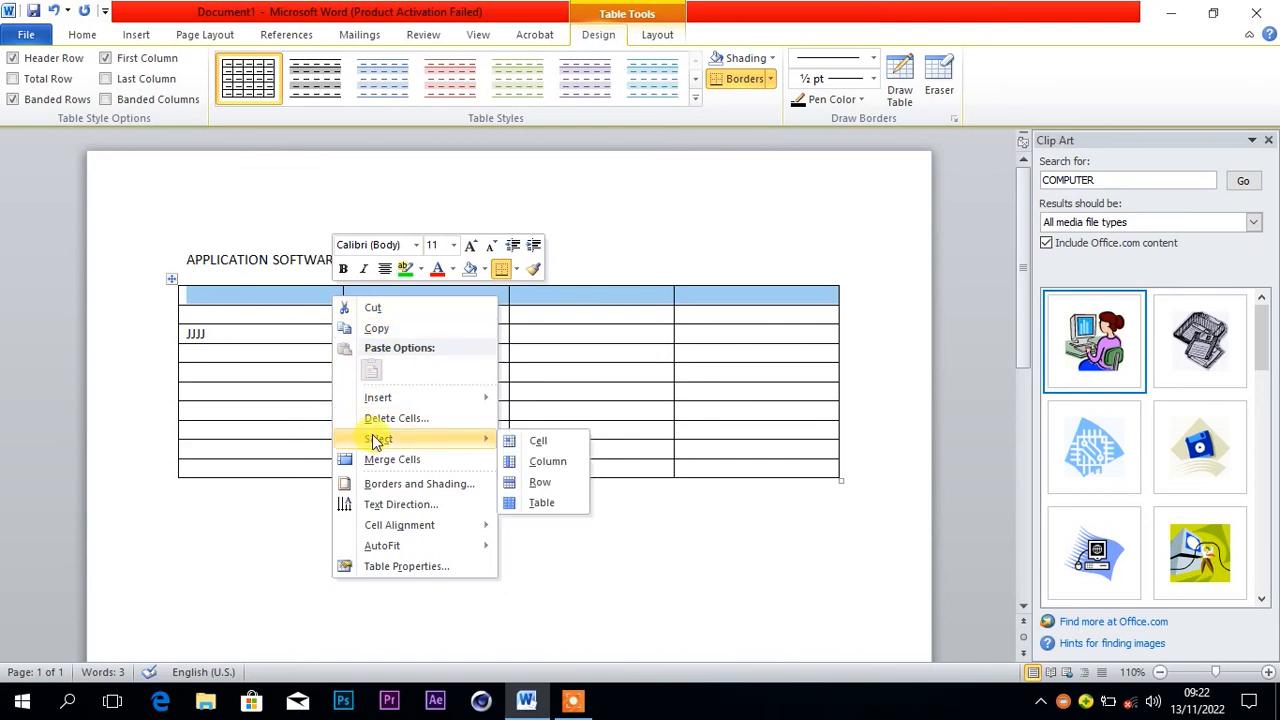
click(388, 459)
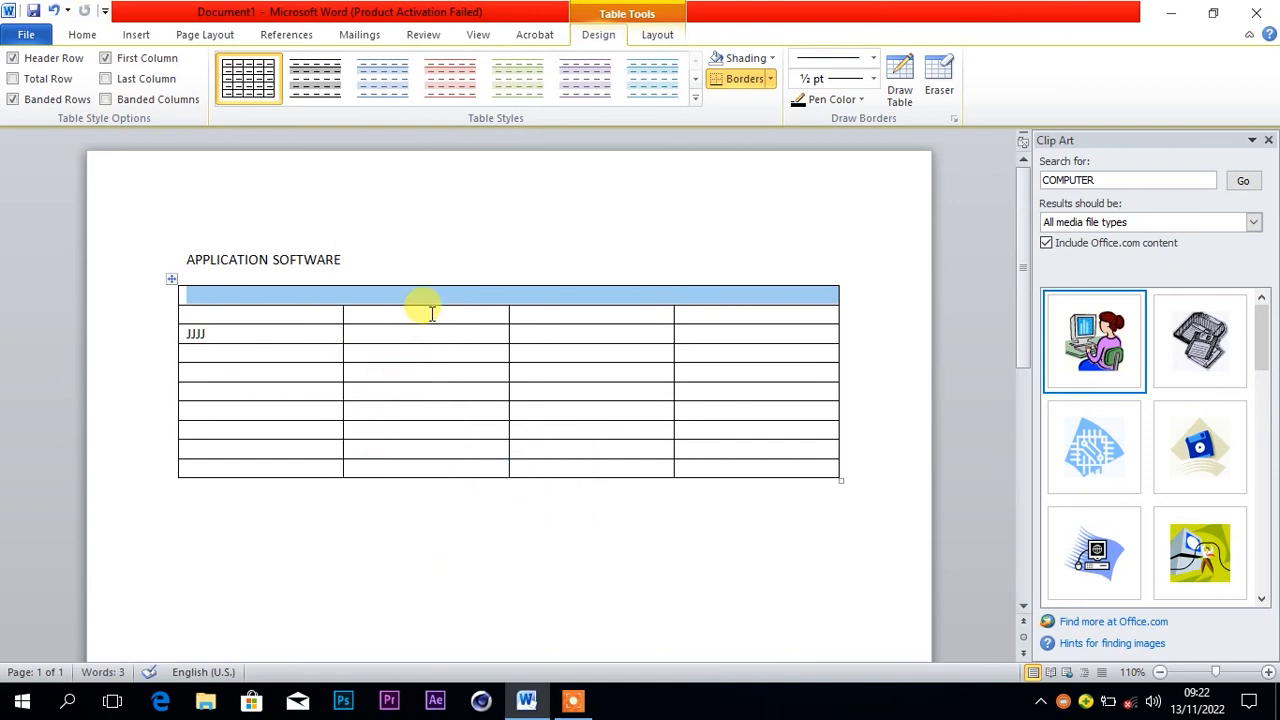
Merge the nine cells of the table's second column below the merged first row.
click(430, 313)
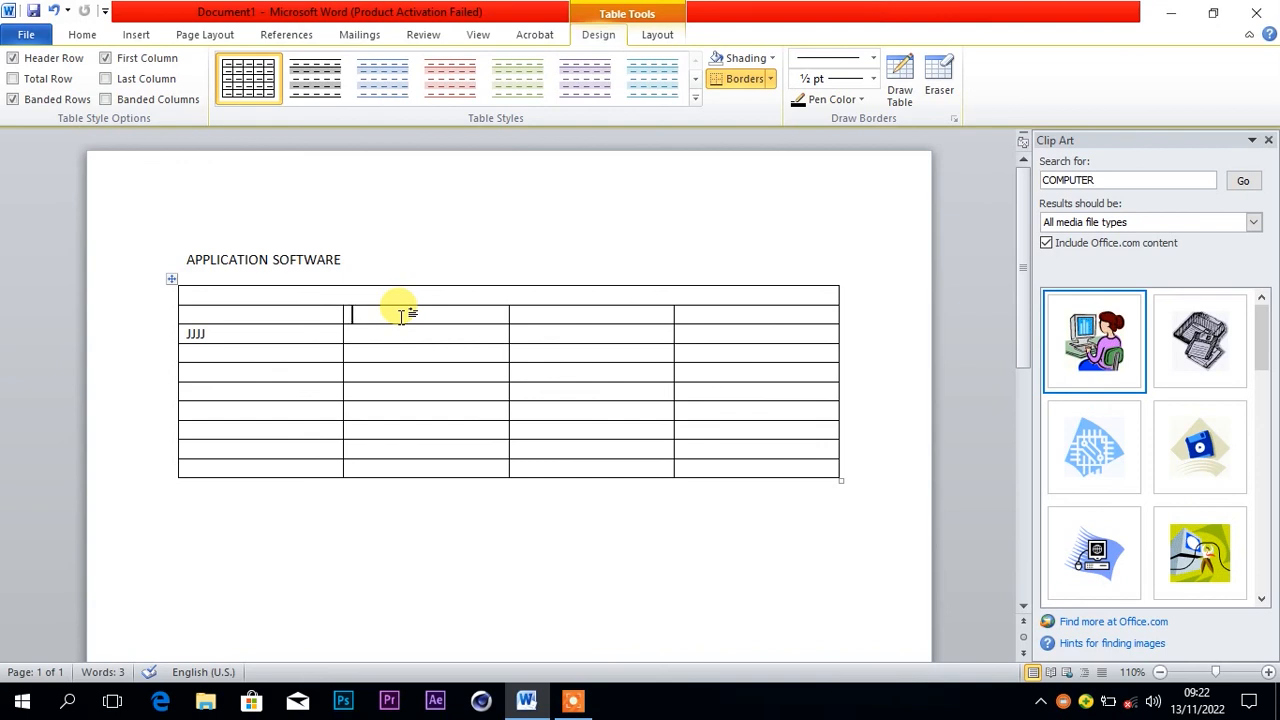
drag(401, 315, 423, 450)
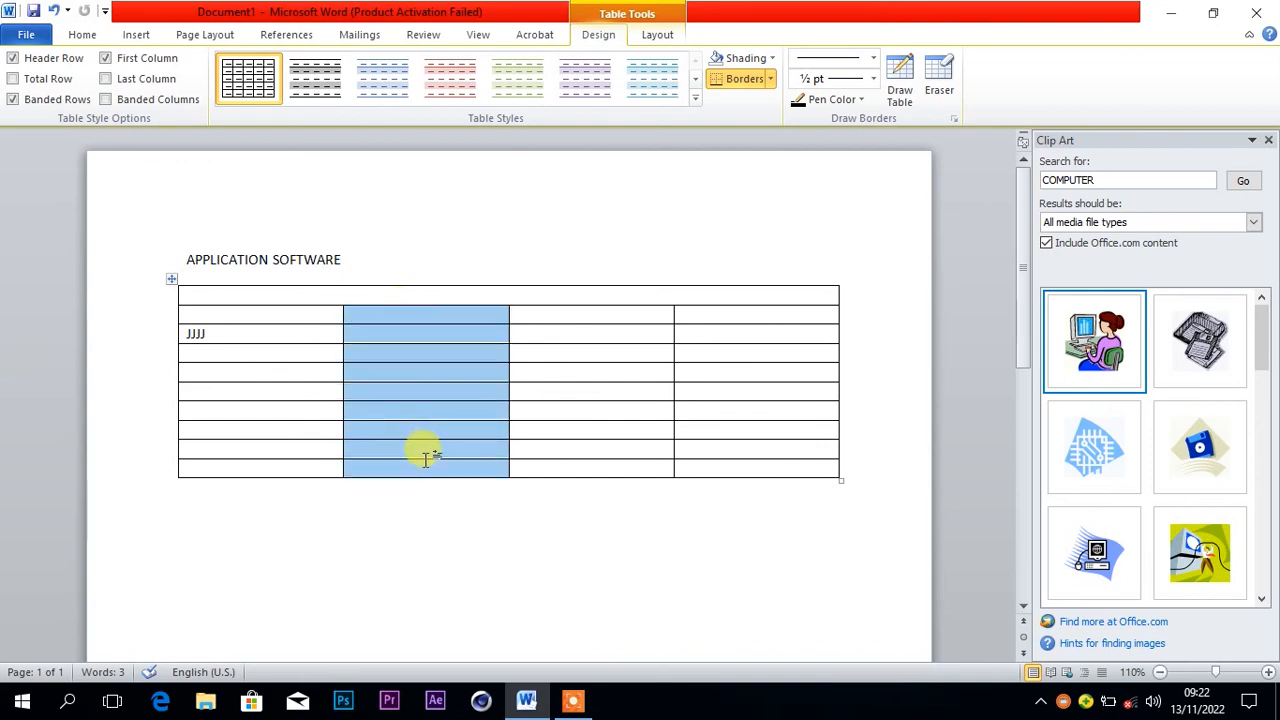
right_click(408, 369)
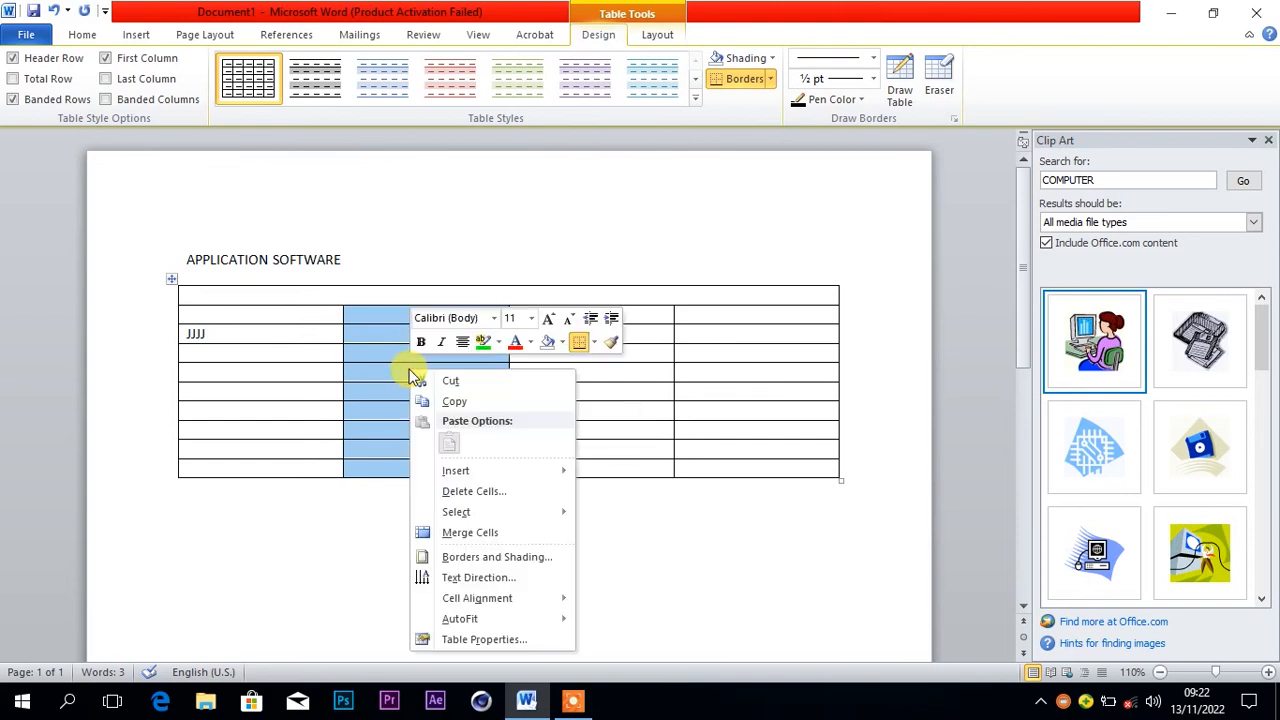
click(466, 535)
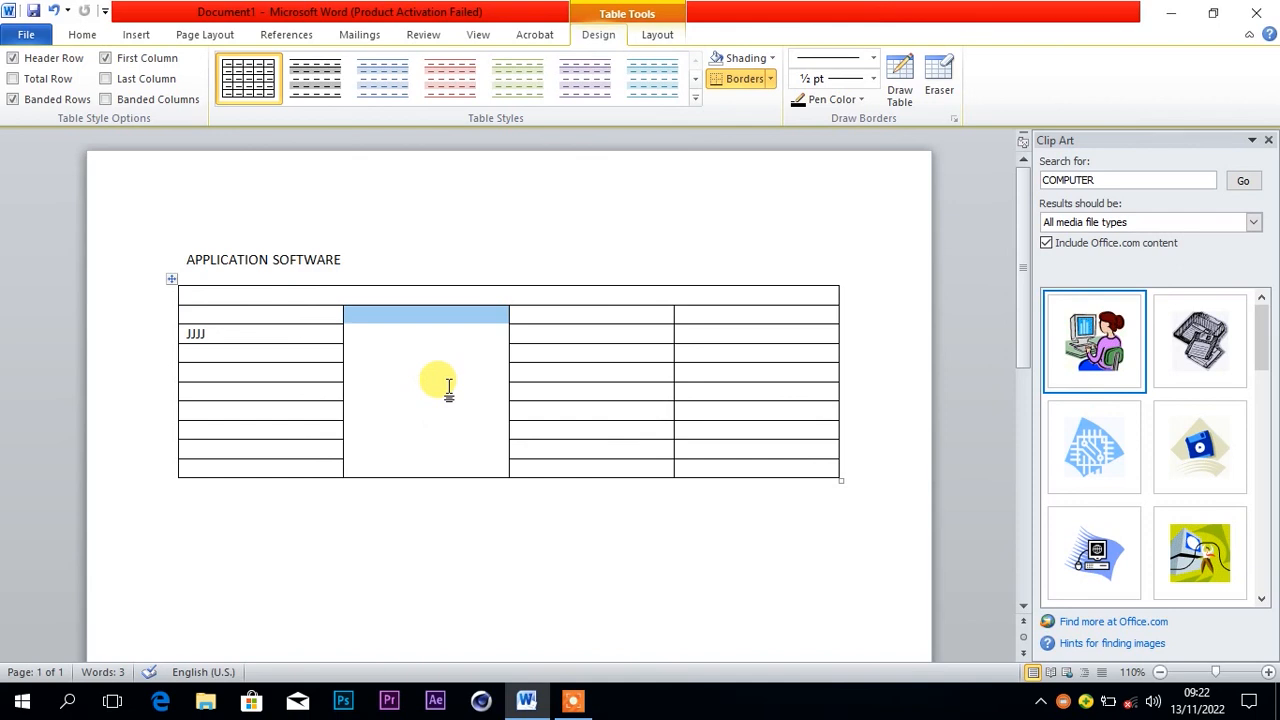
Try to split the merged second-column cell into 1 column and 10 rows.
right_click(401, 321)
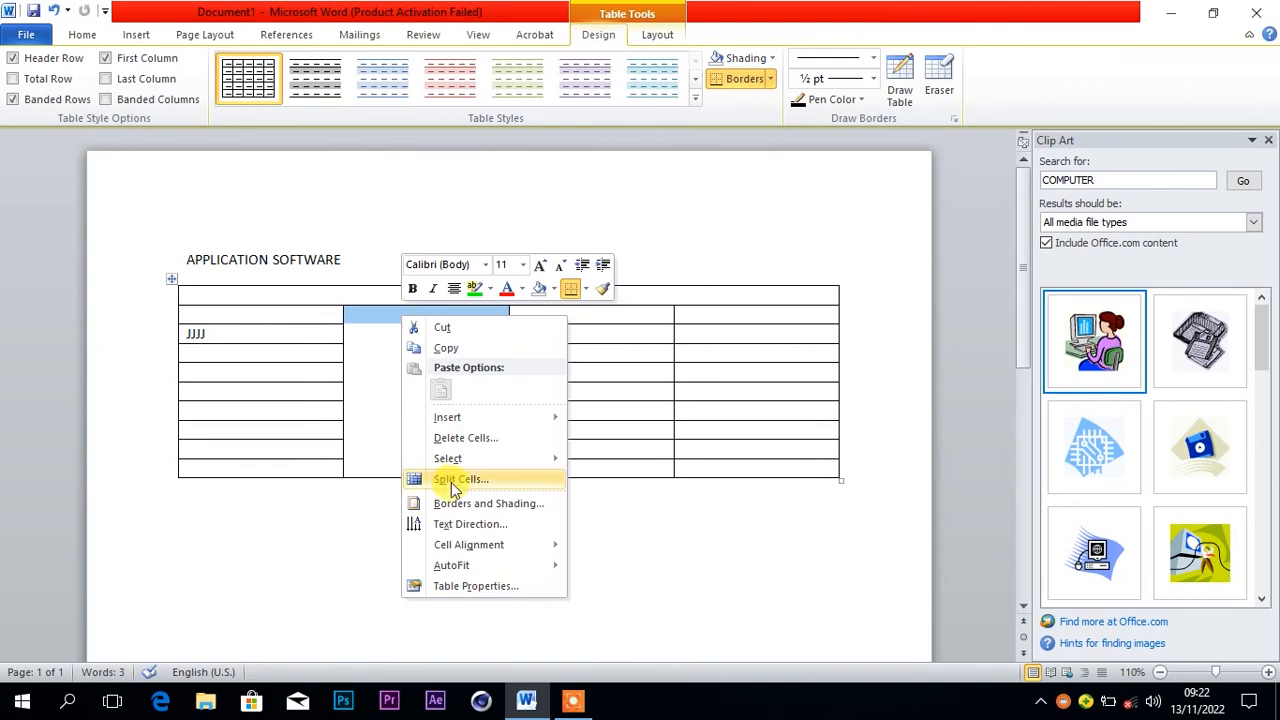
click(458, 481)
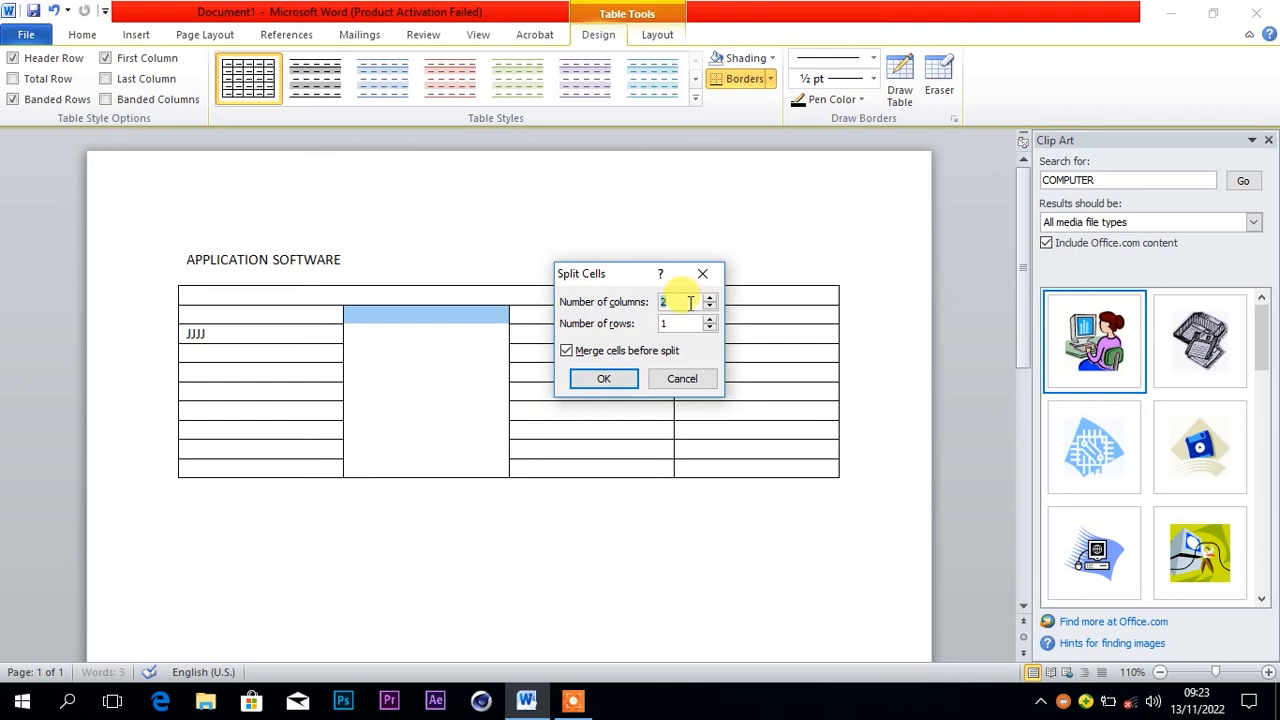
text(1)
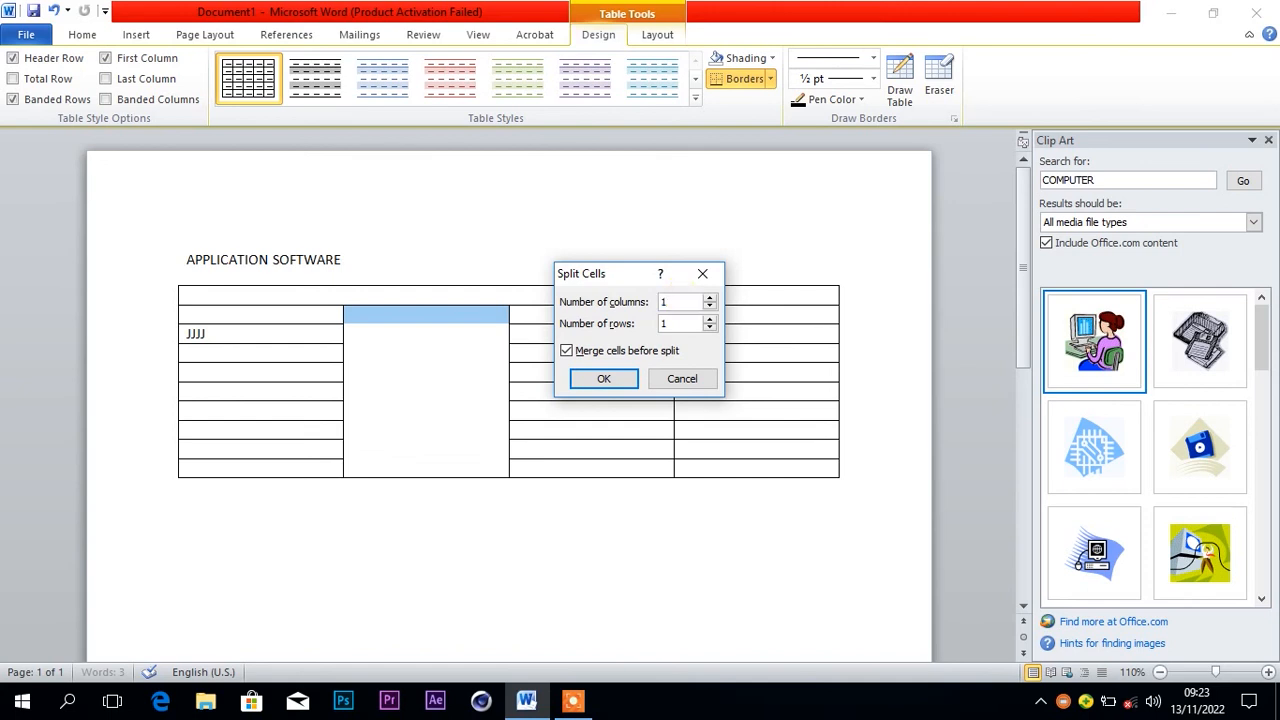
click(682, 323)
text(1)
key(BackSpace)
text(0)
click(628, 380)
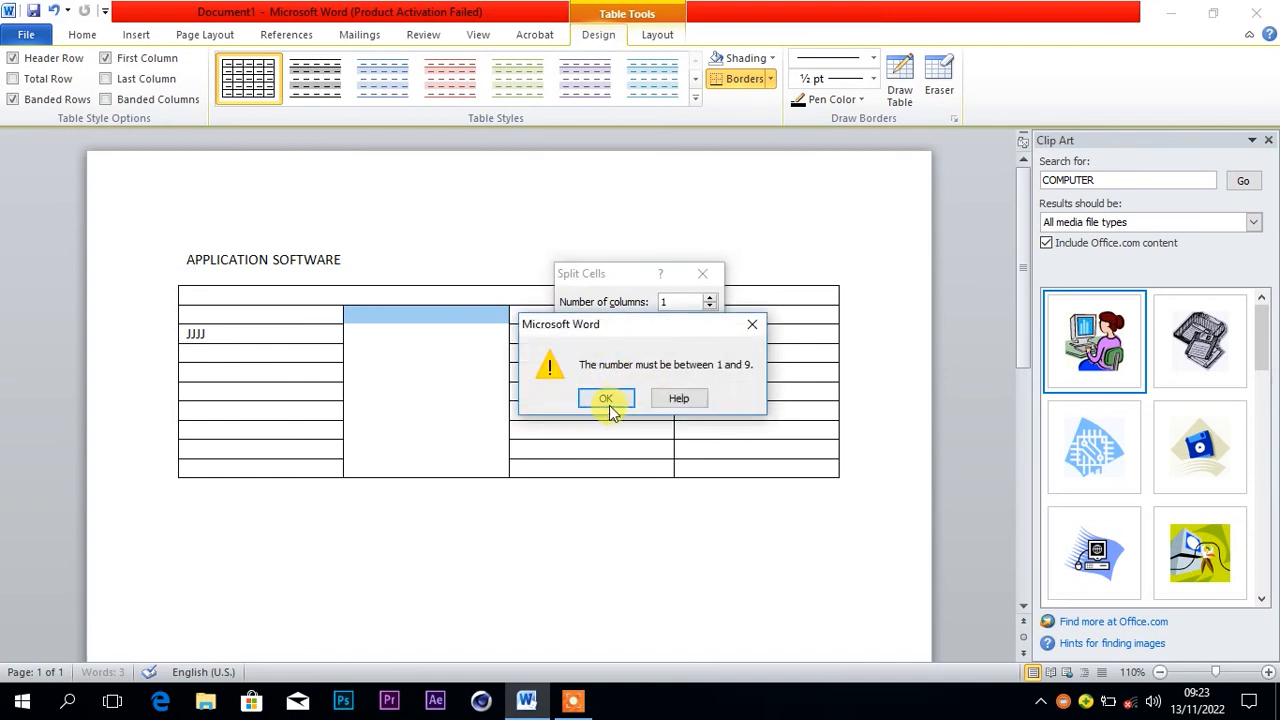
click(607, 398)
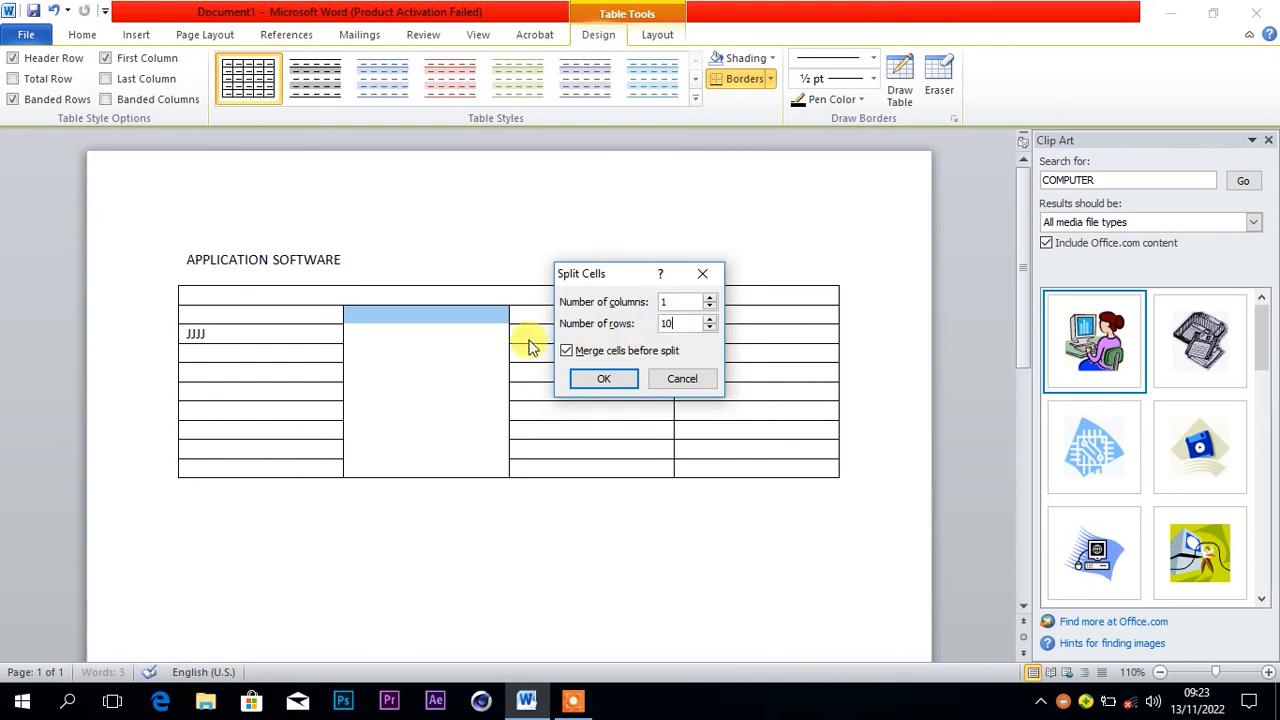
Split the merged second-column cell into 2 columns, and undo the split.
click(567, 352)
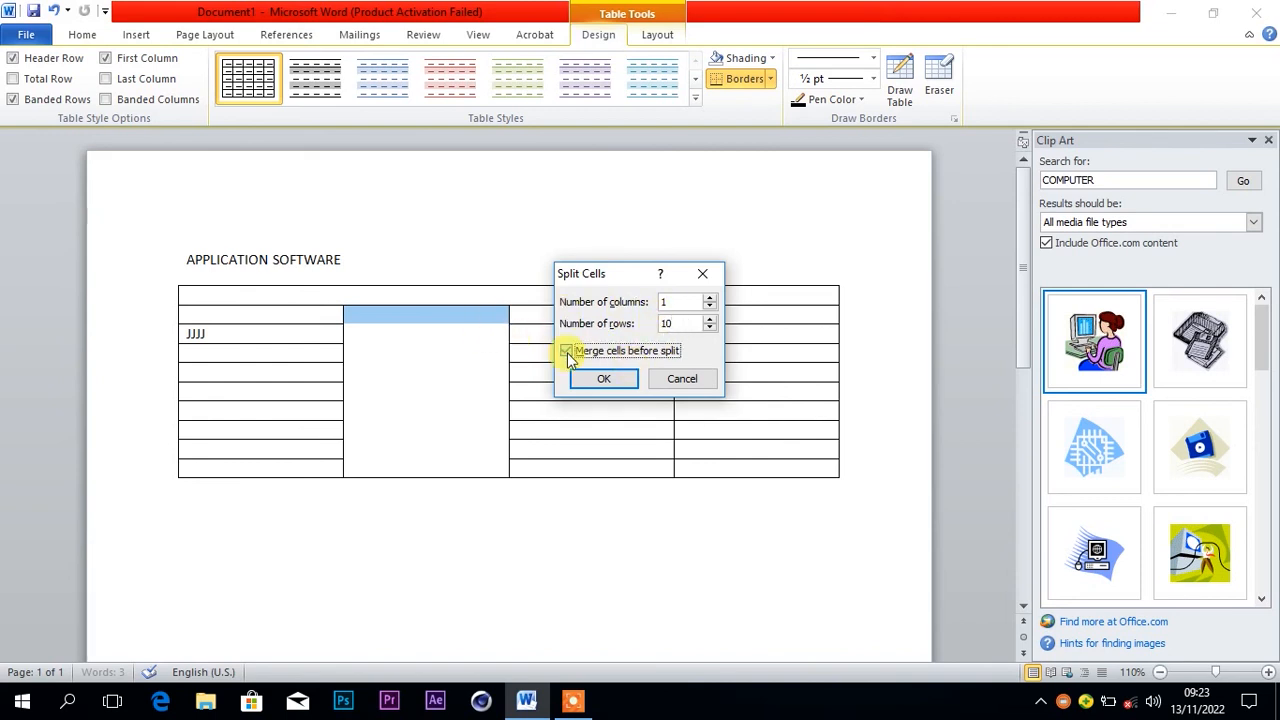
click(605, 379)
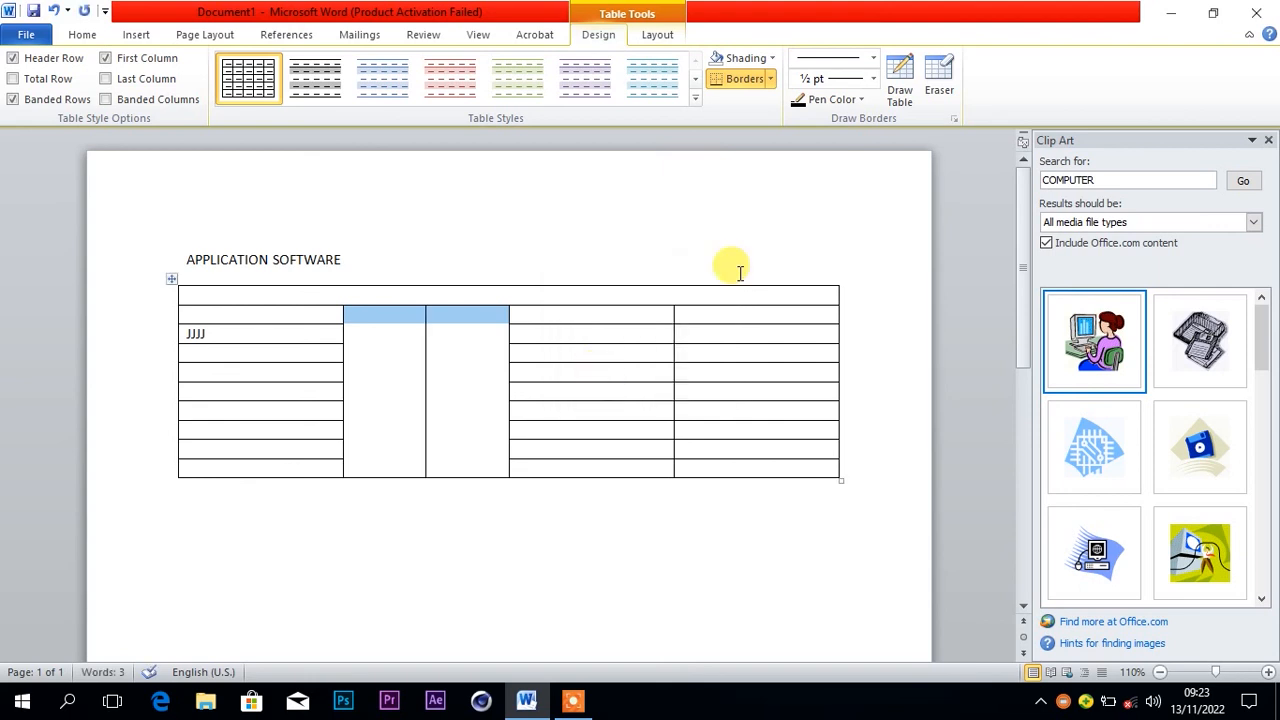
key(ctrl+z)
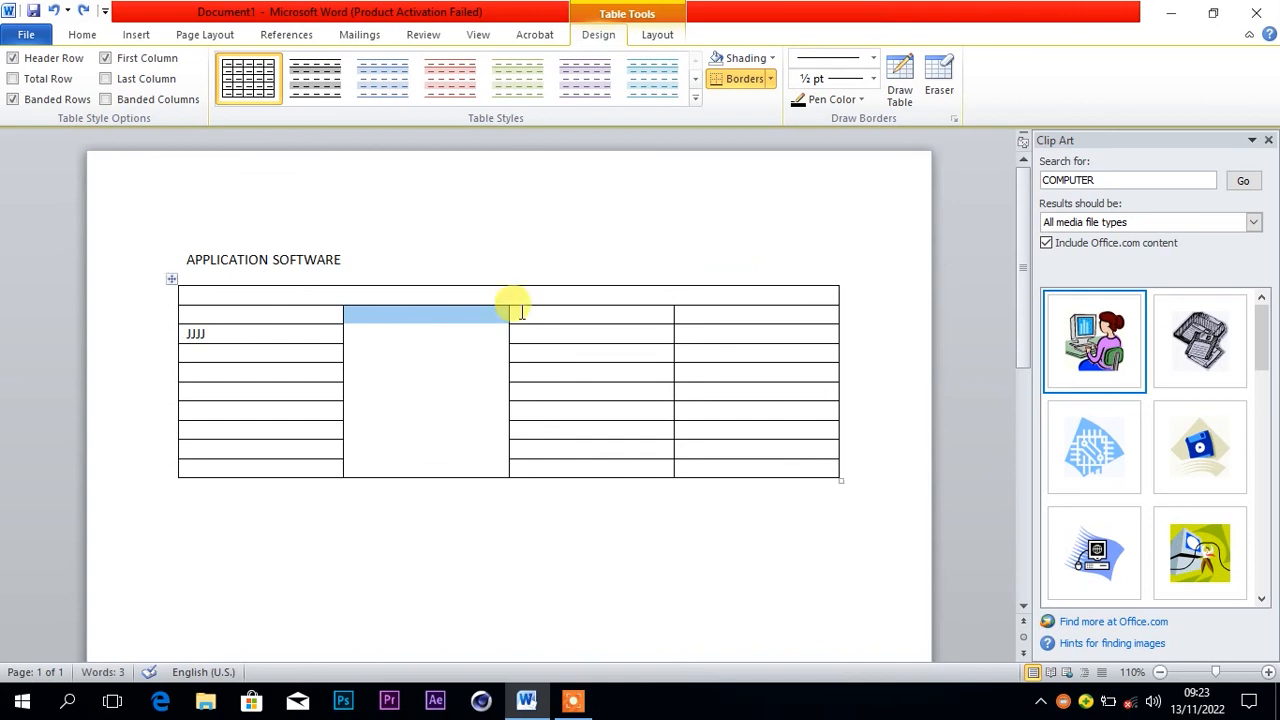
Try to split the merged second-column cell into 1 column and 10 rows.
right_click(470, 318)
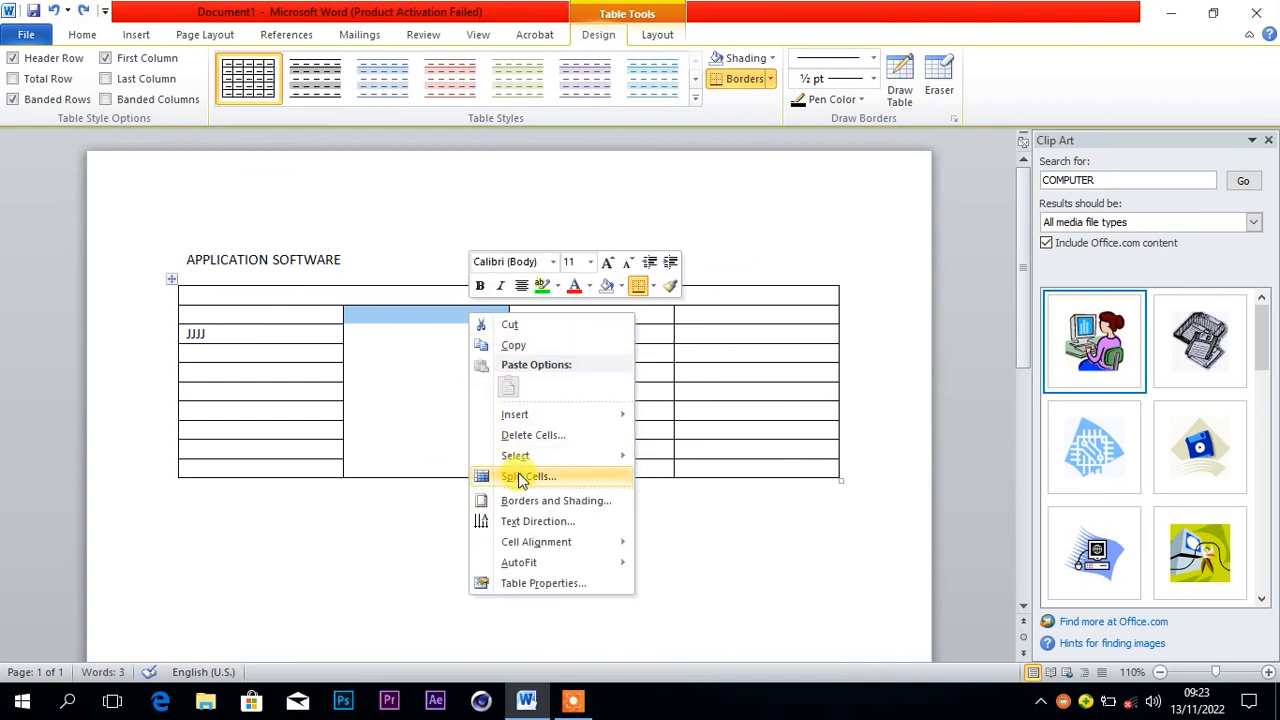
click(519, 477)
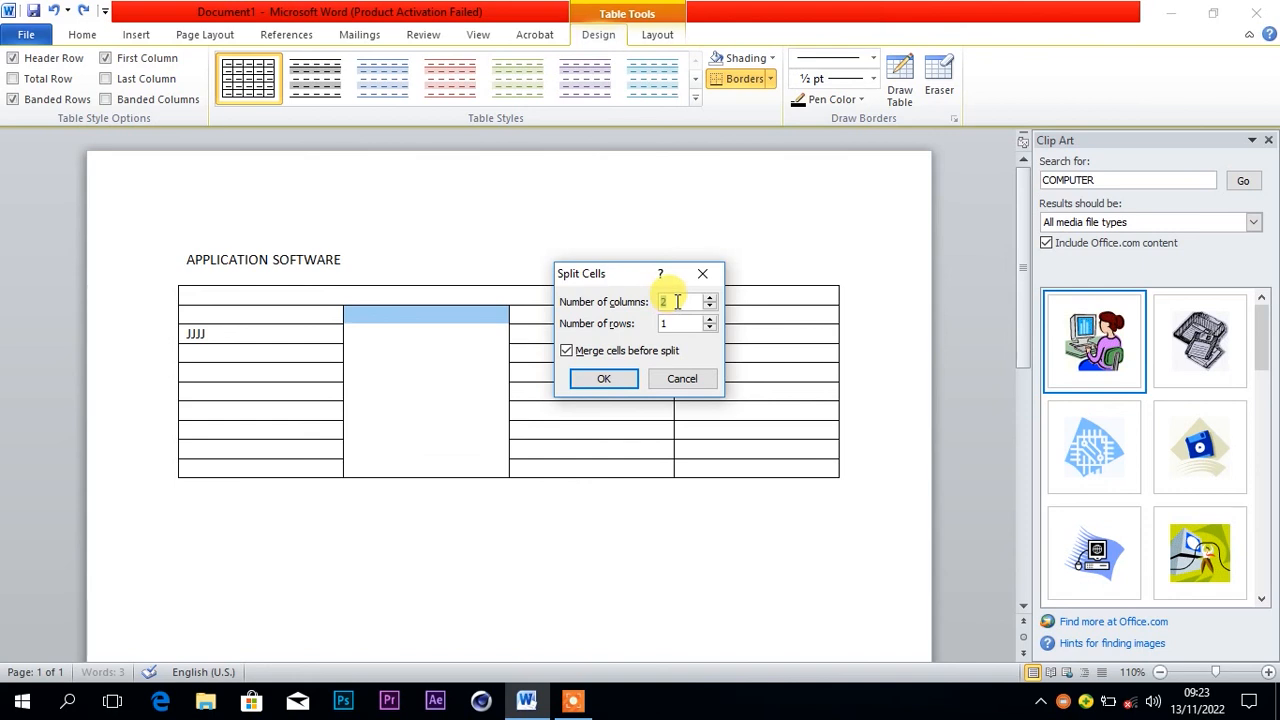
text(1)
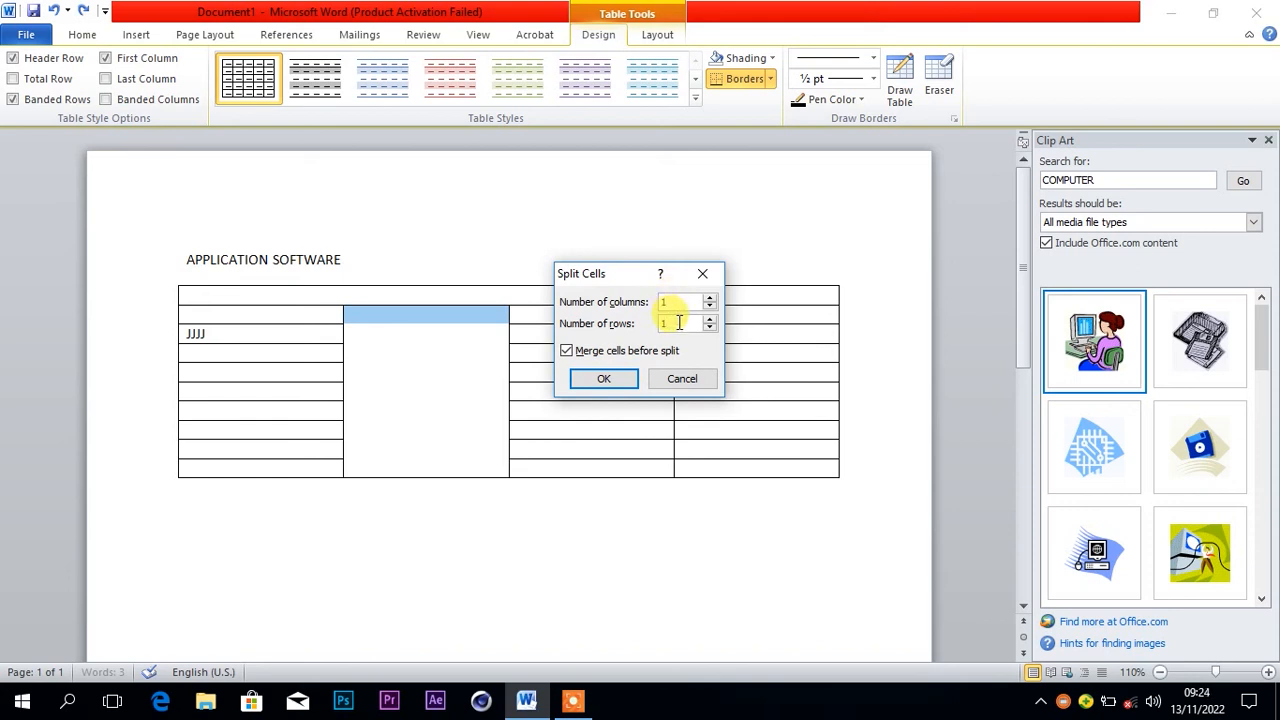
key(BackSpace)
text(10)
click(604, 379)
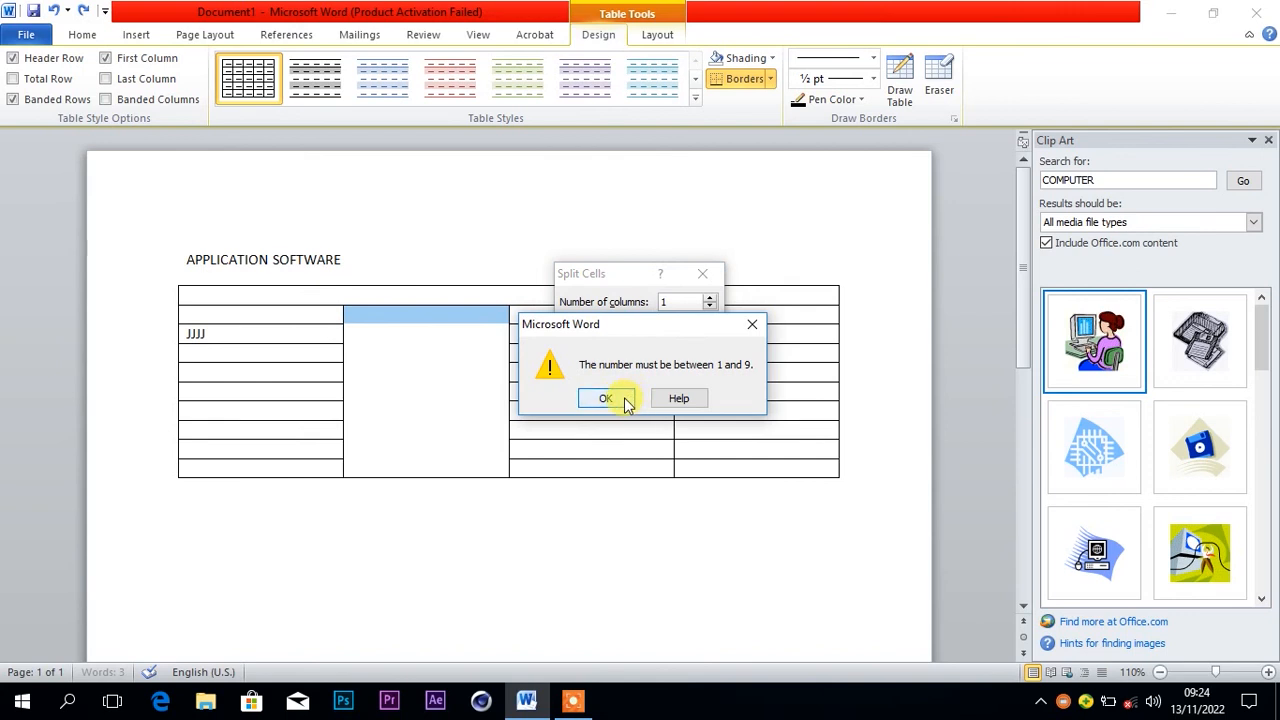
click(603, 398)
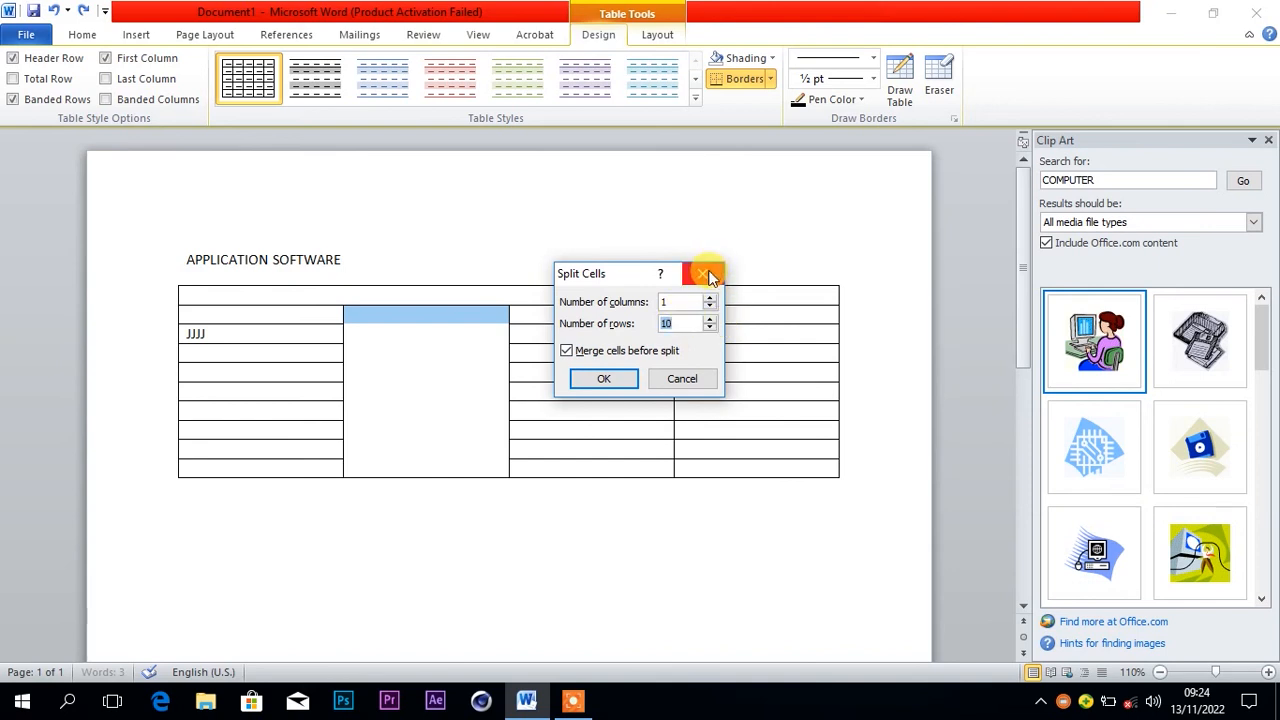
Reduce the number of rows to 9 and split the merged second-column cell.
double_click(675, 323)
key(BackSpace)
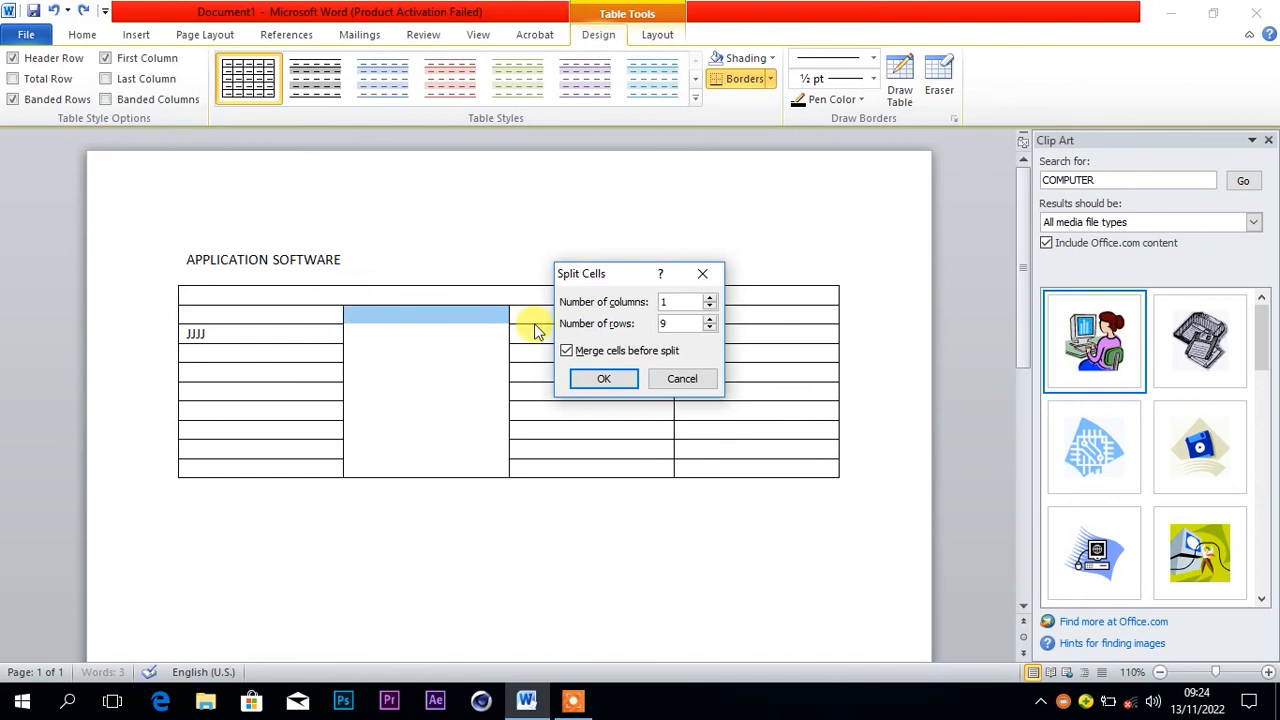
click(610, 379)
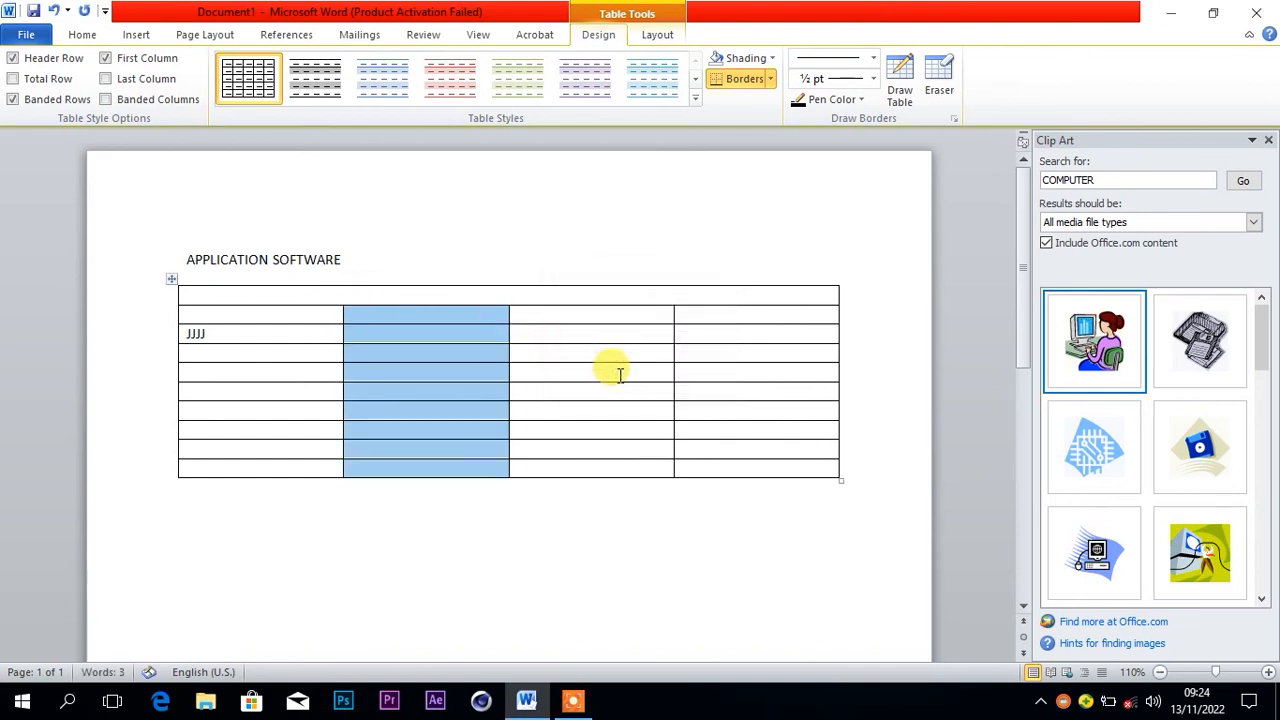
click(385, 340)
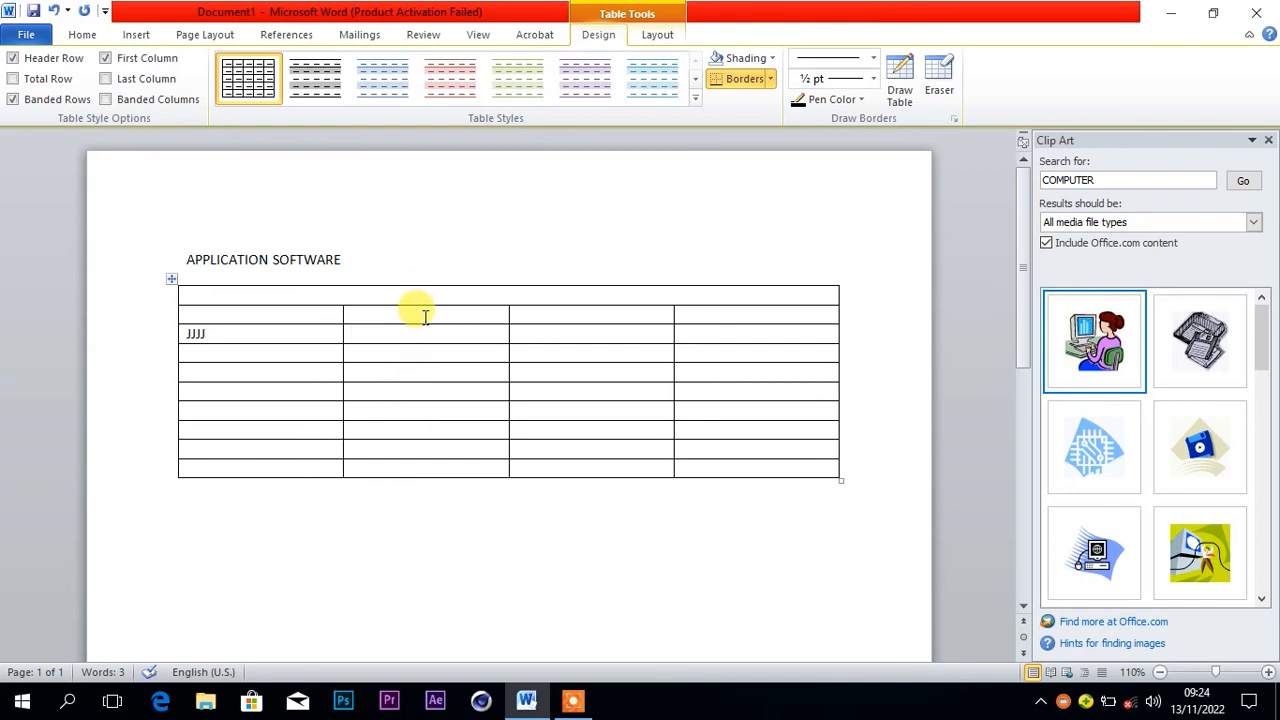
drag(421, 317, 443, 474)
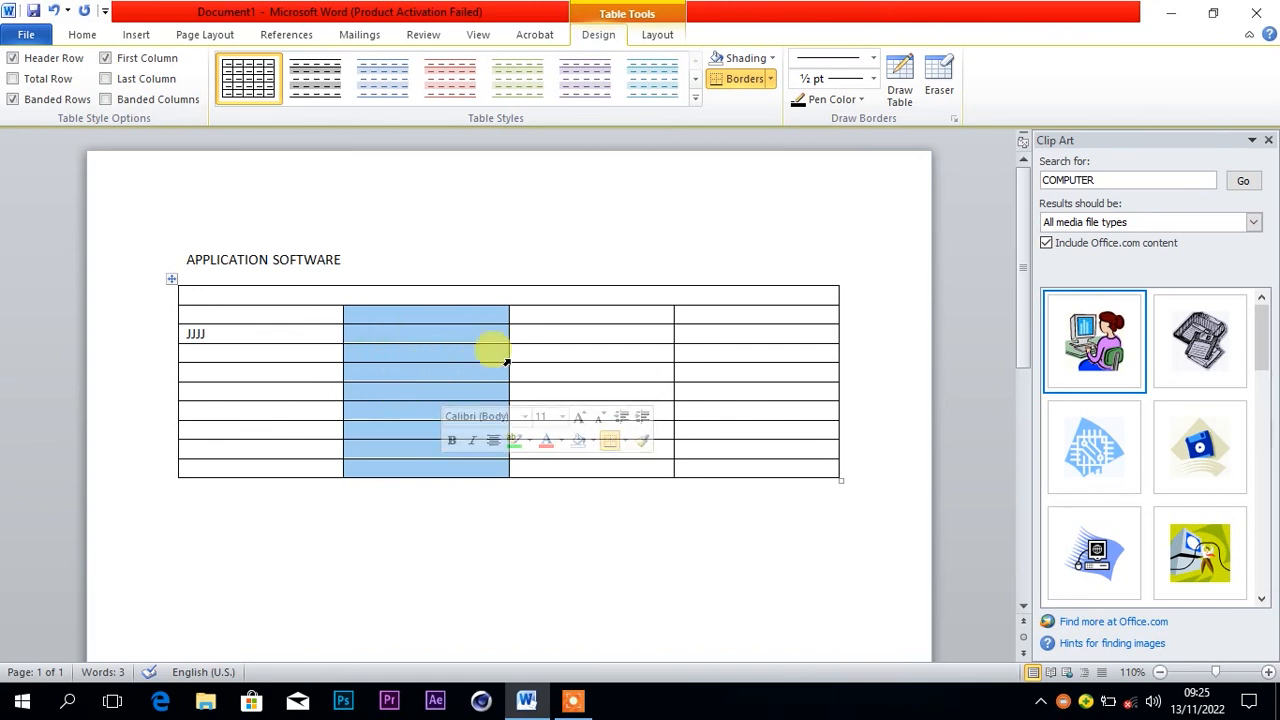
click(536, 350)
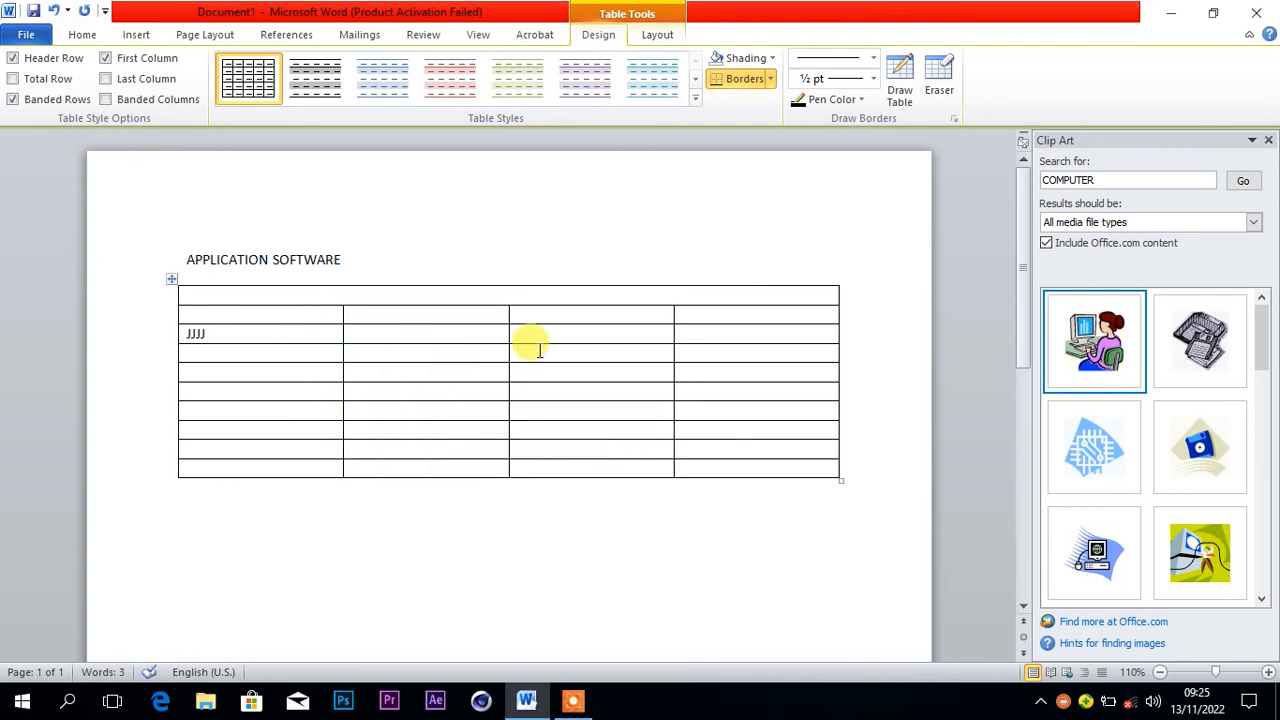
Enter HHHHHHH in the second-column cell directly below the merged first row.
click(481, 314)
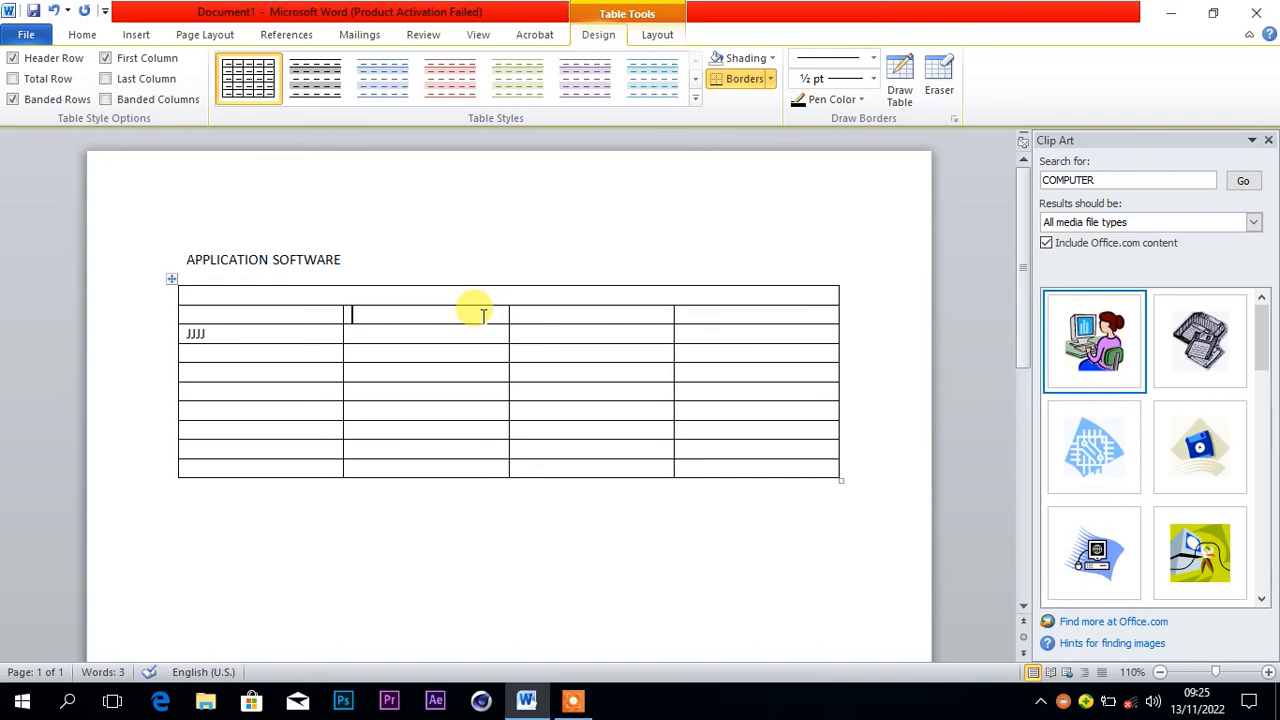
click(483, 315)
text(HHHHHHH)
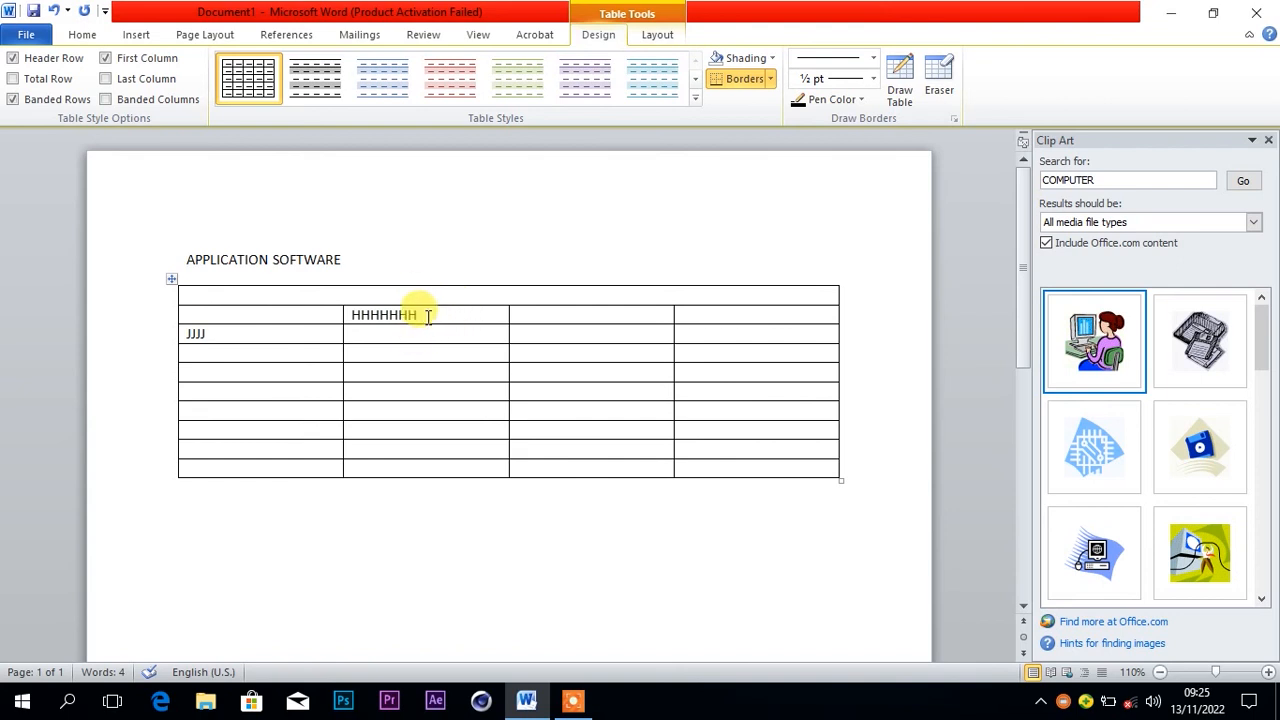
Cycle the text direction of HHHHHHH through both vertical orientations and back to horizontal.
drag(417, 316, 352, 316)
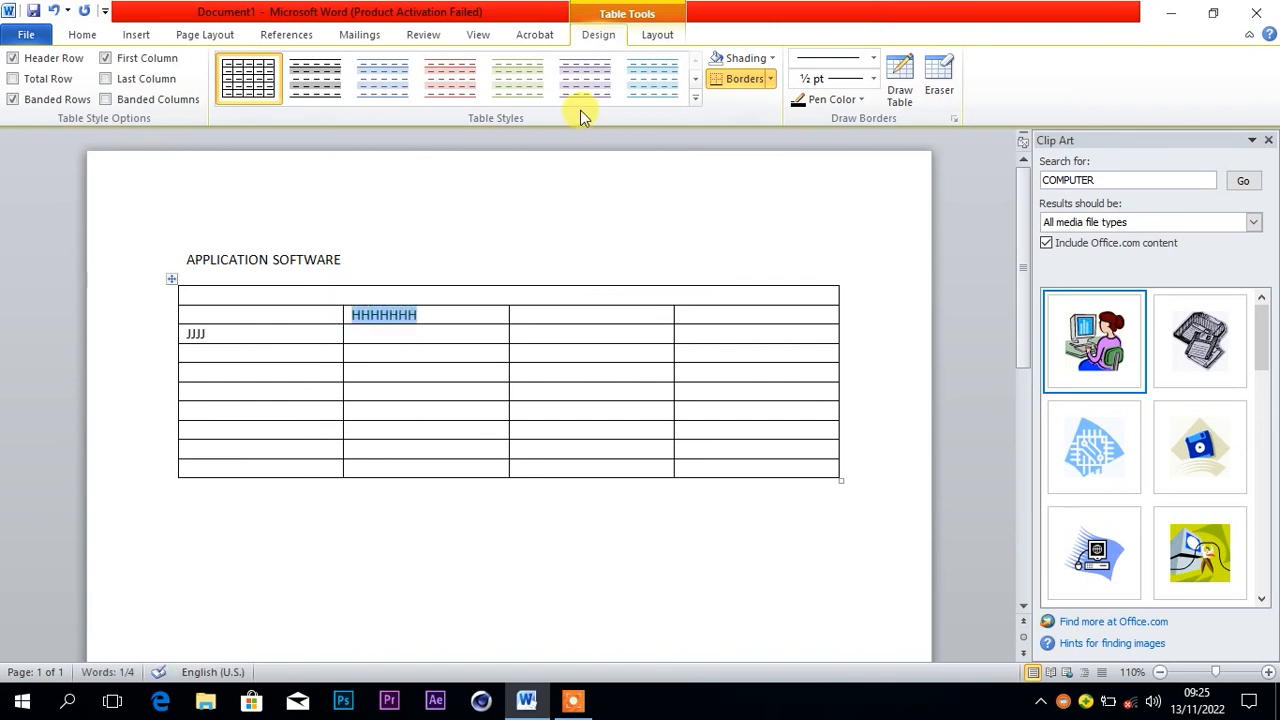
click(659, 38)
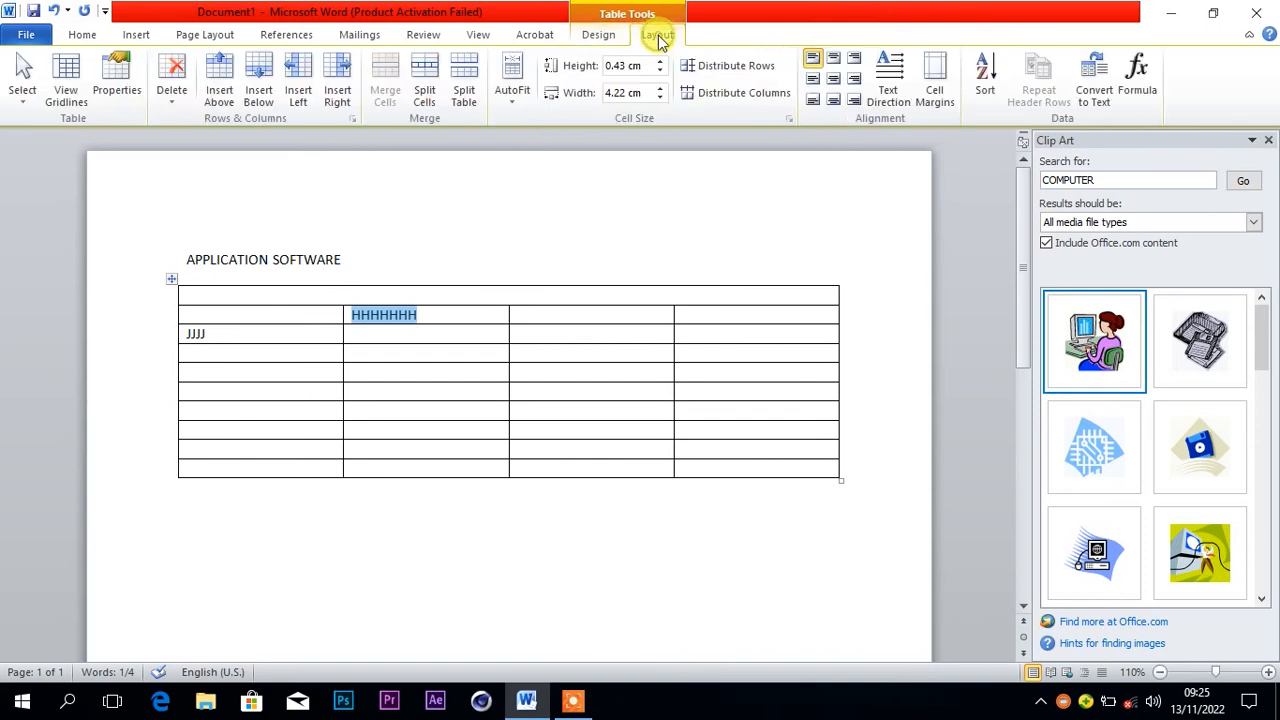
click(889, 77)
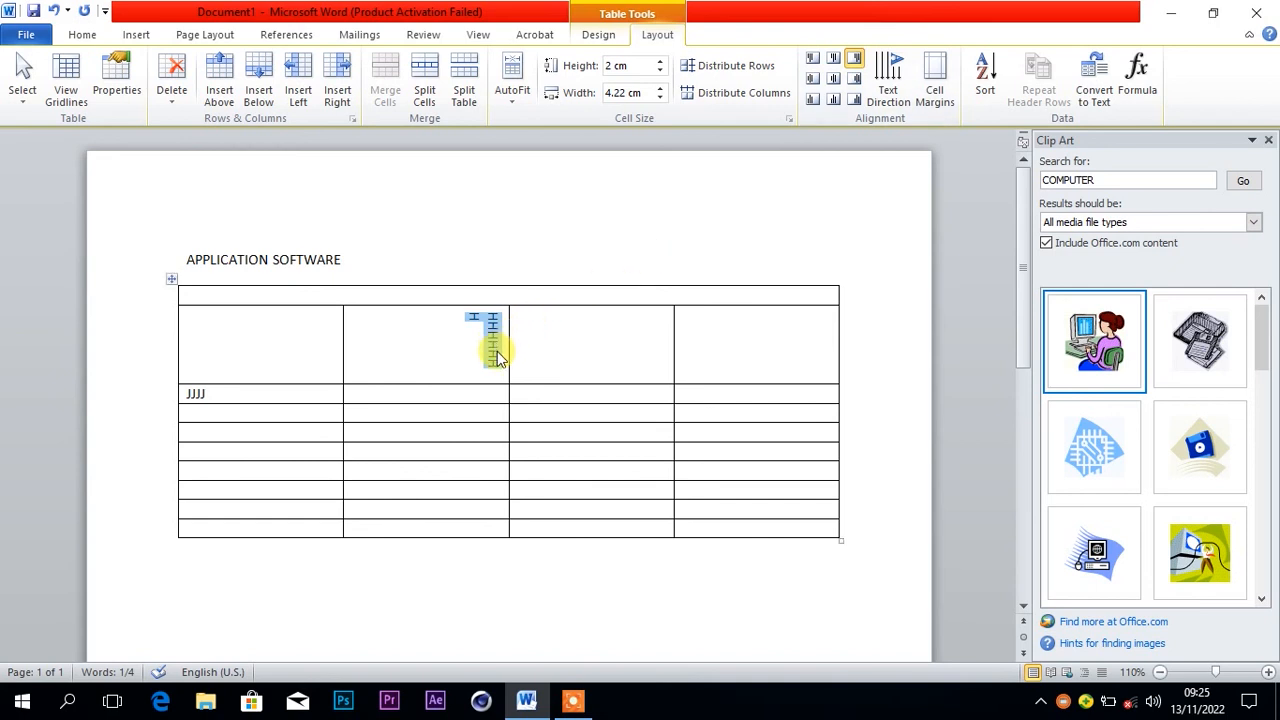
click(893, 88)
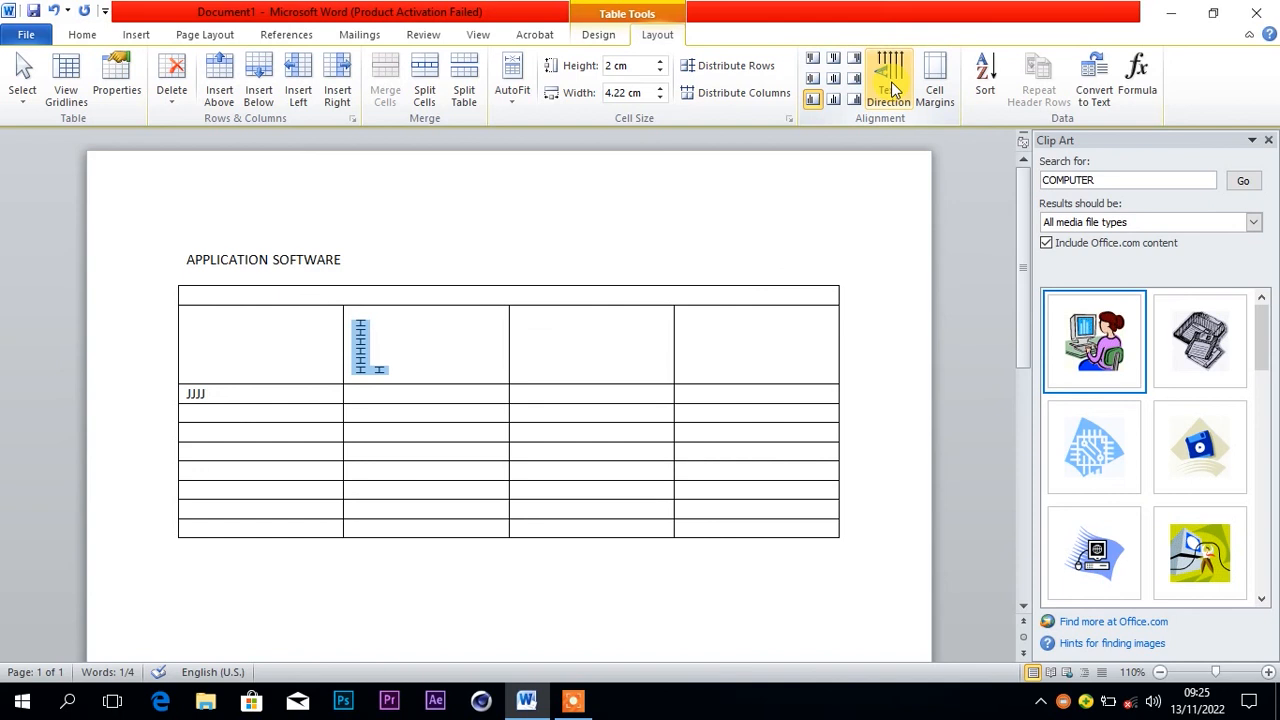
click(893, 88)
click(893, 88)
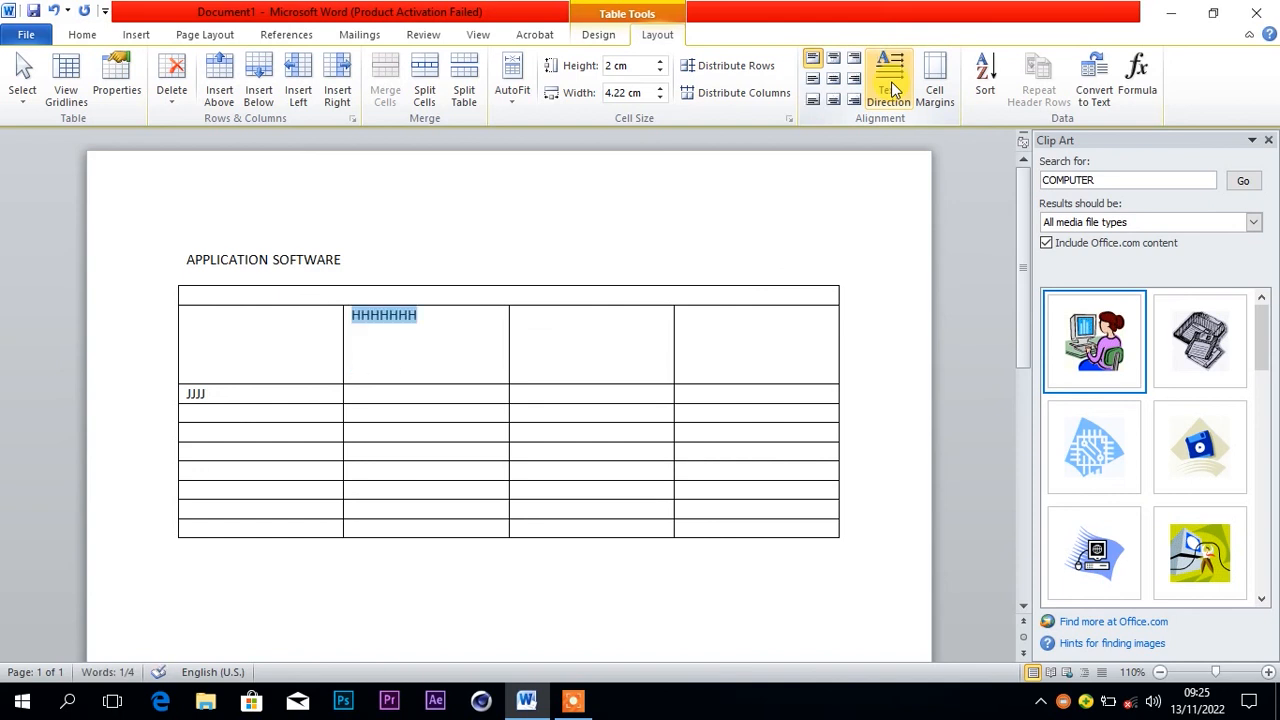
click(476, 345)
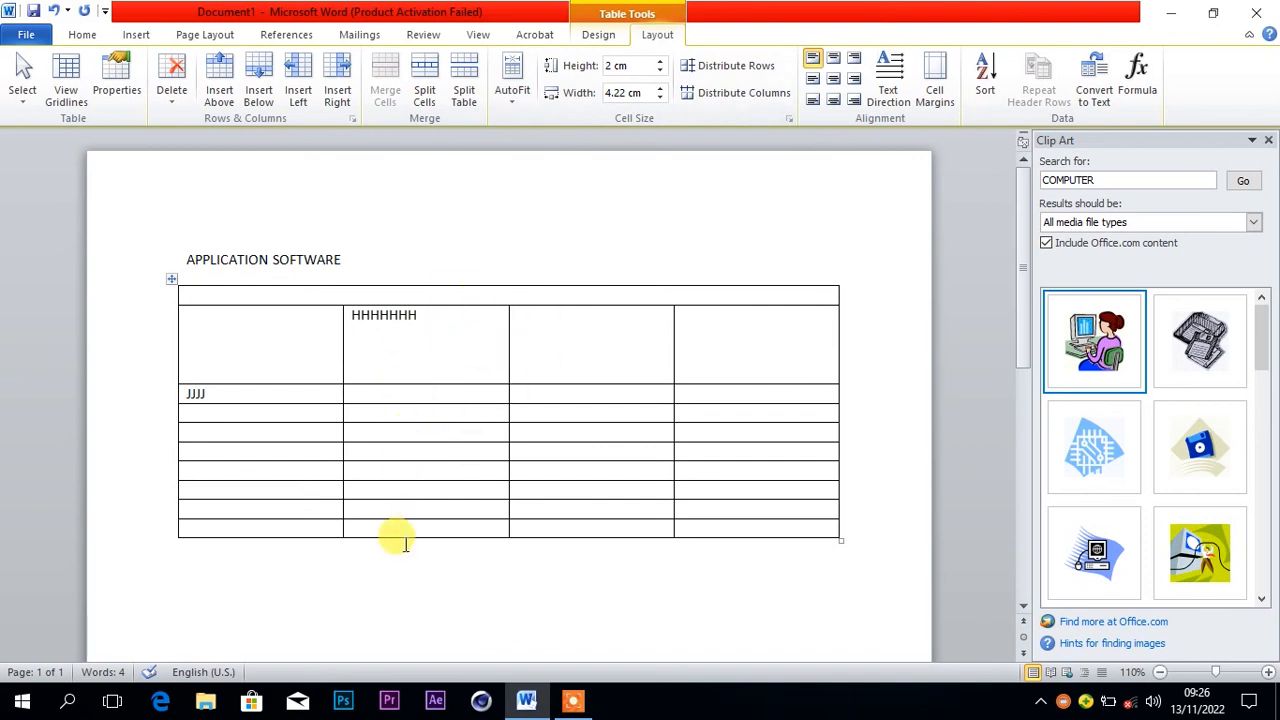
click(392, 573)
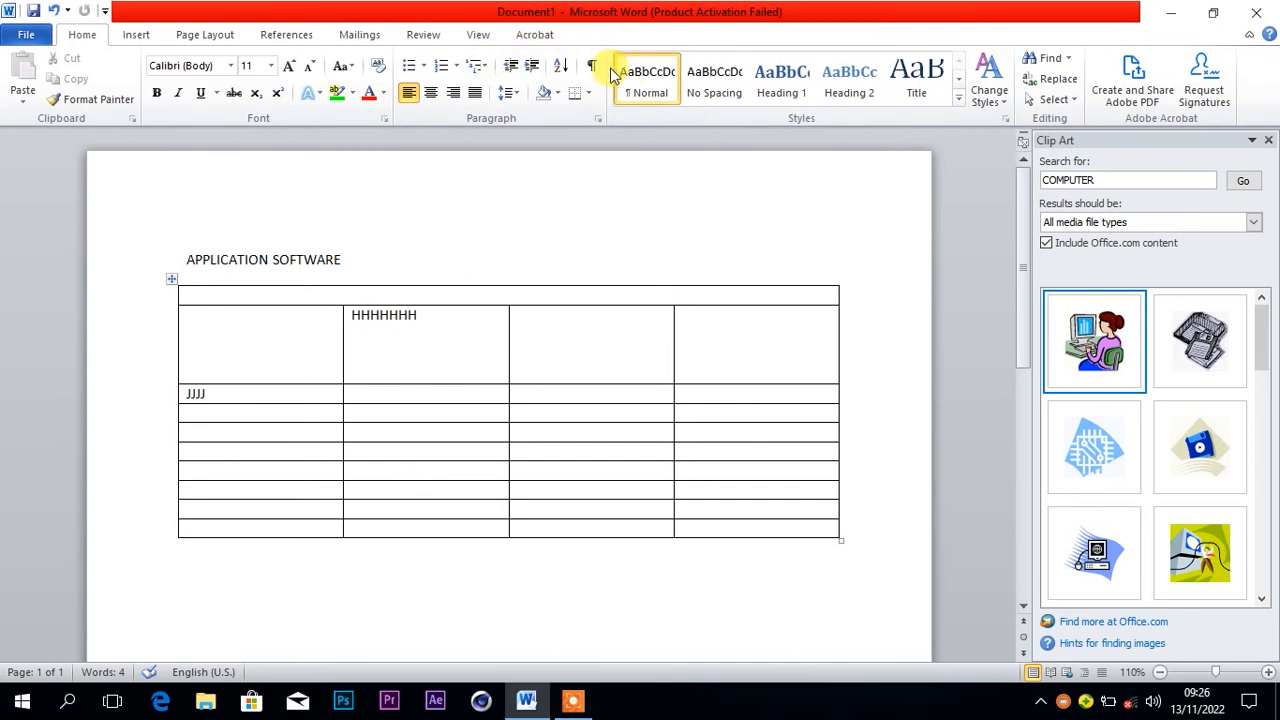
click(555, 343)
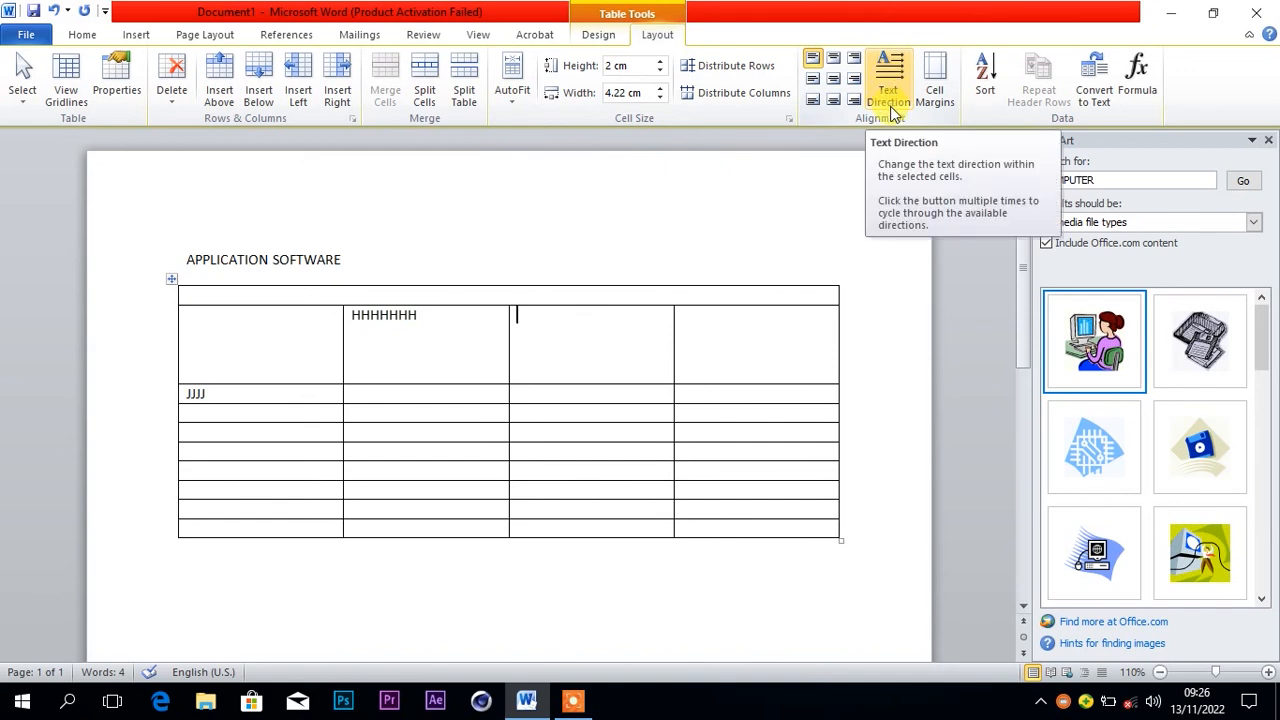
click(591, 395)
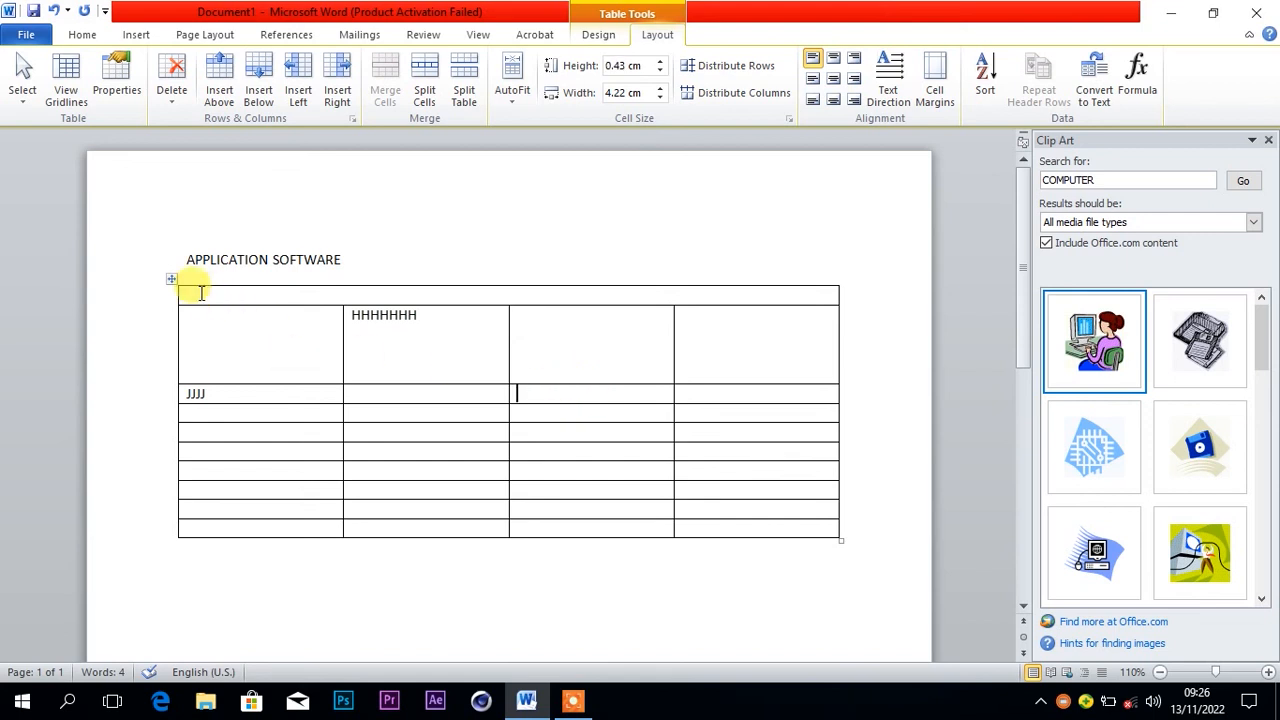
Delete the entire table below the APPLICATION SOFTWARE heading.
click(172, 281)
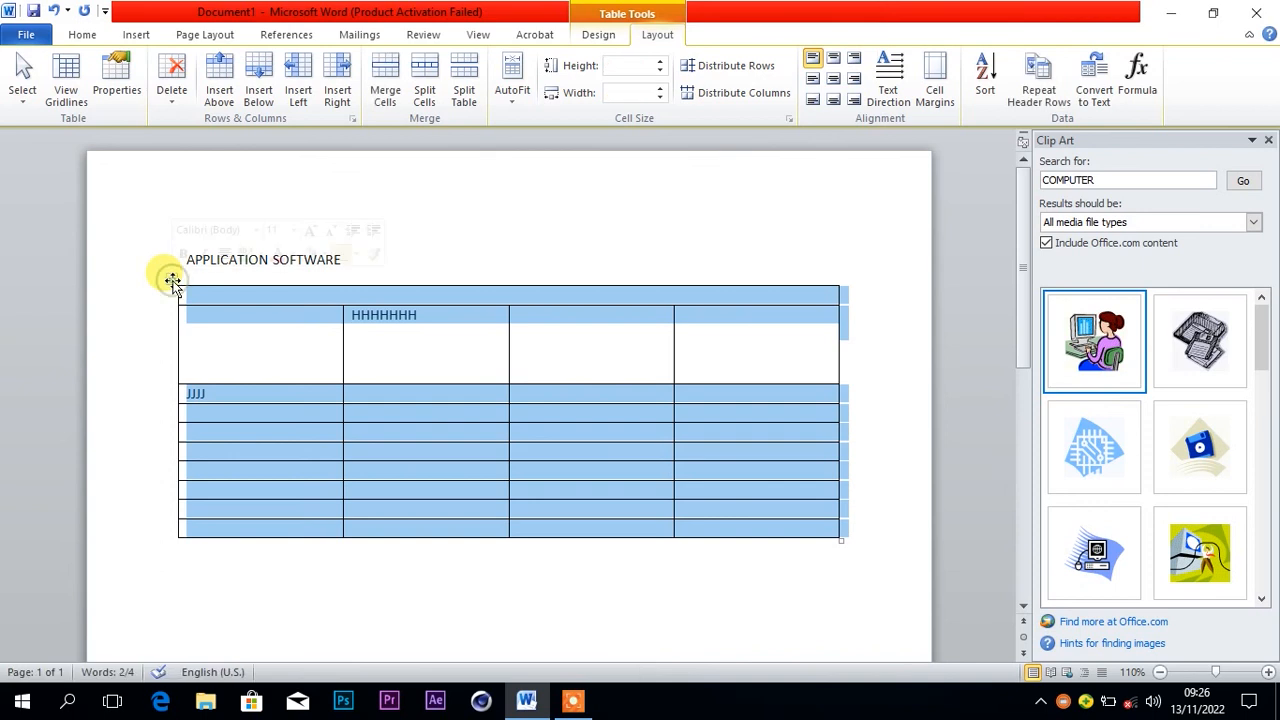
key(BackSpace)
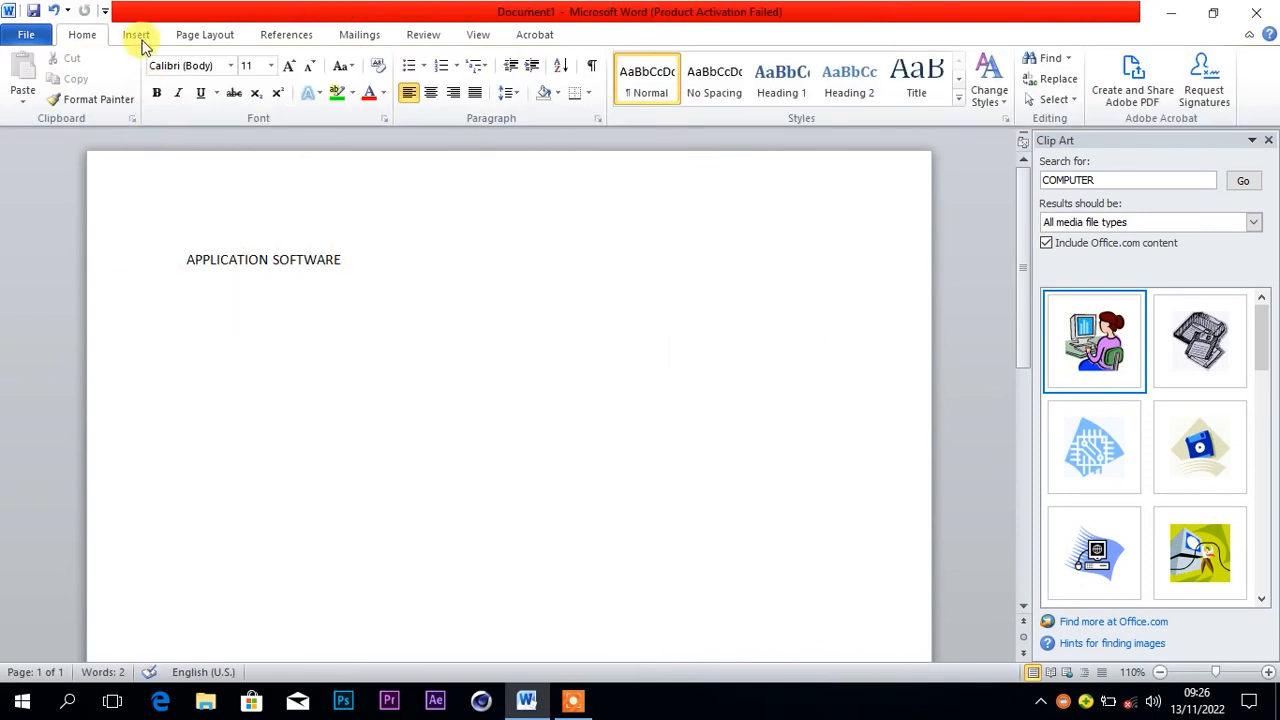
click(137, 34)
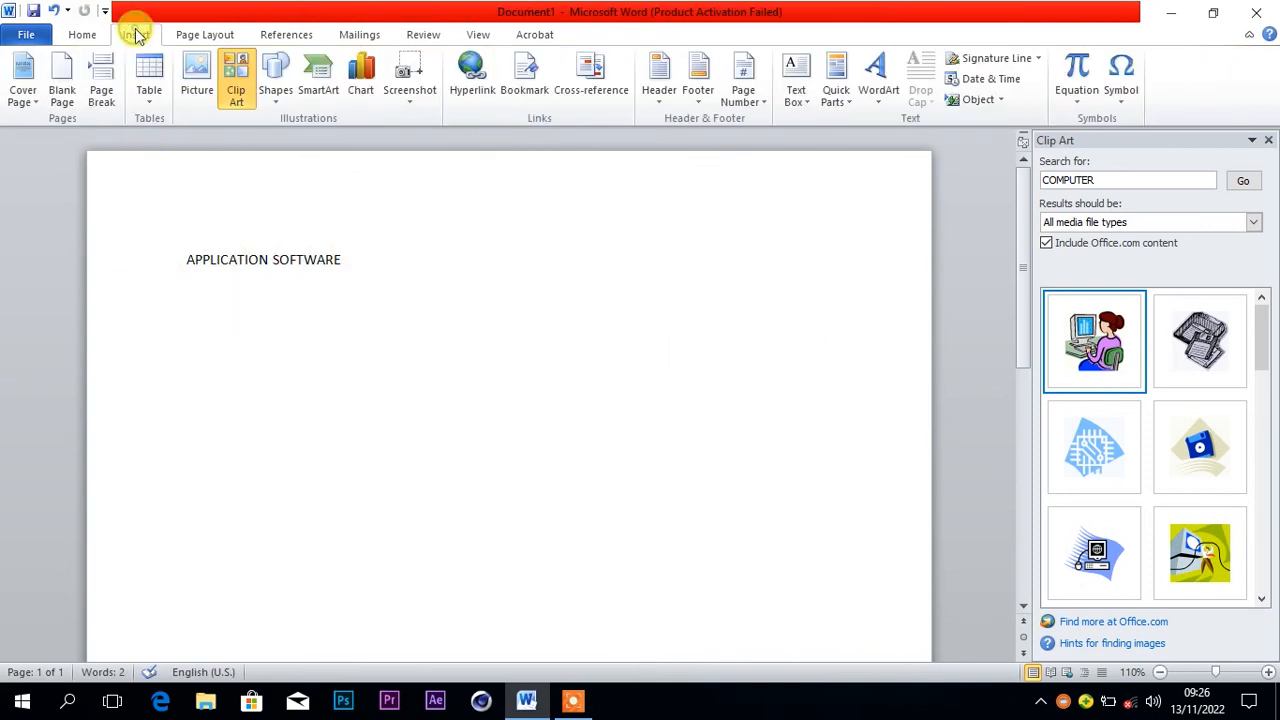
click(195, 86)
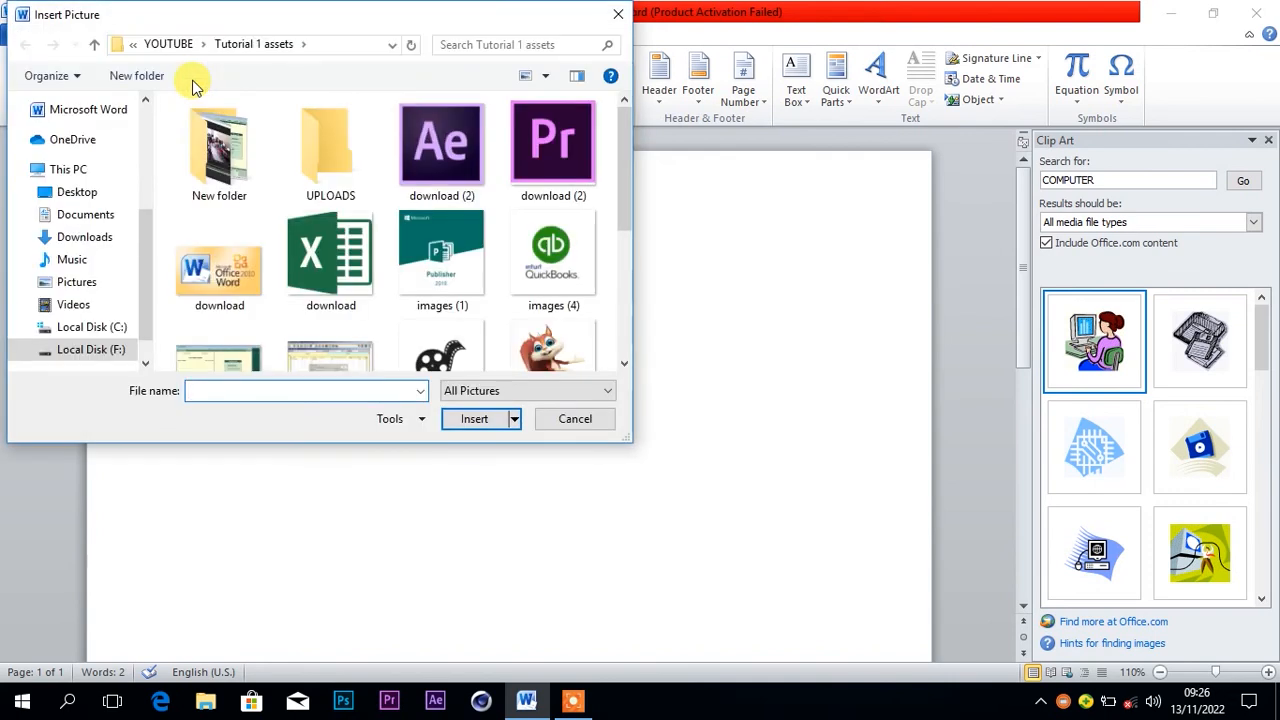
click(618, 14)
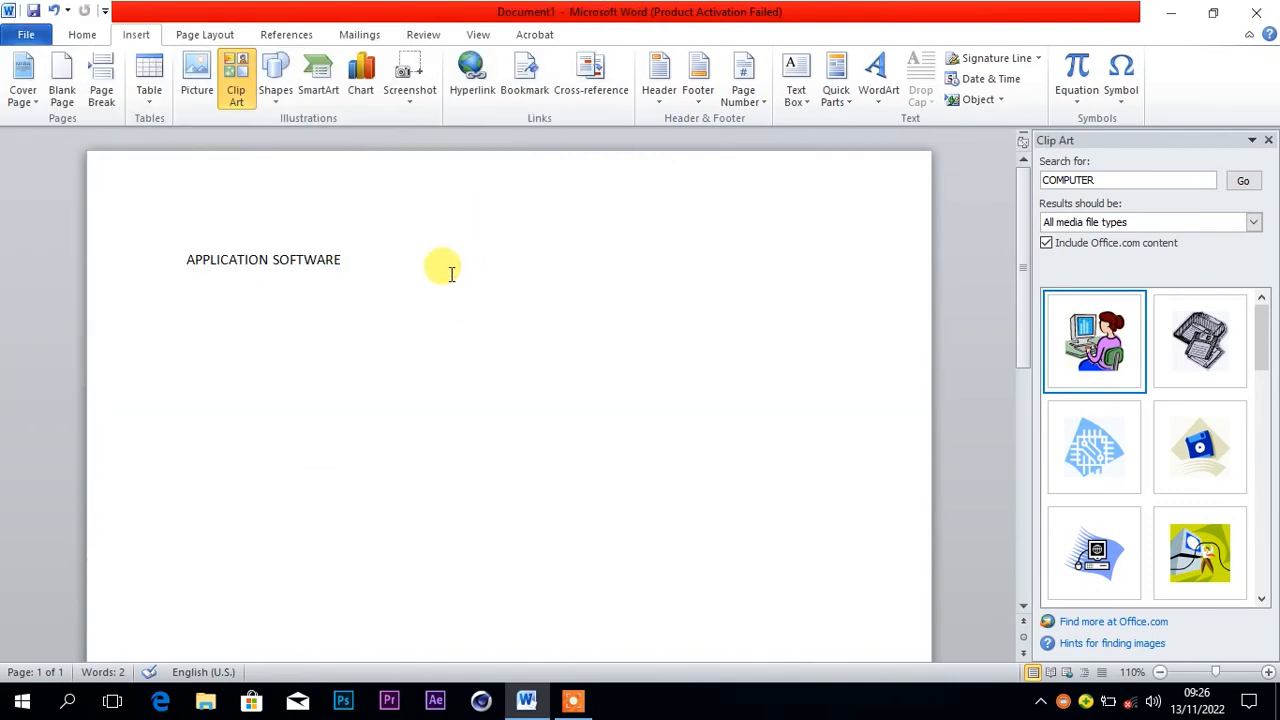
Start inserting a picture from file and look through the pictures and folders on the Desktop.
click(200, 90)
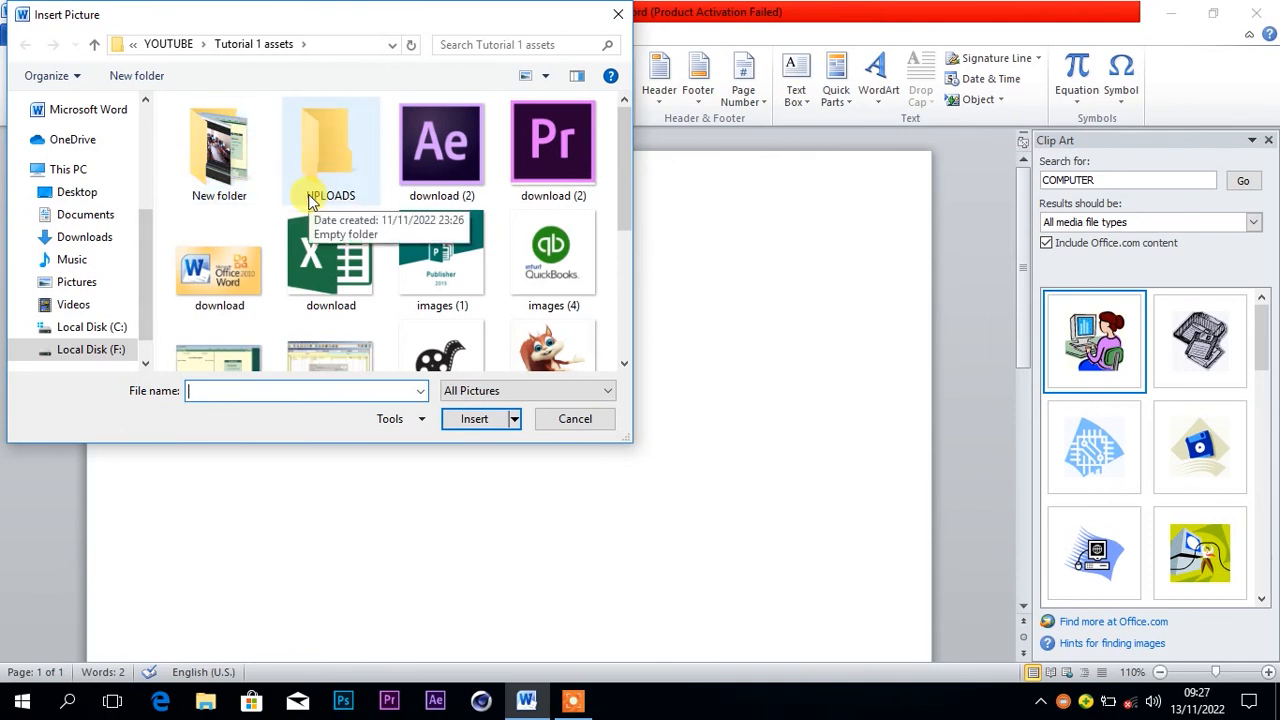
click(80, 195)
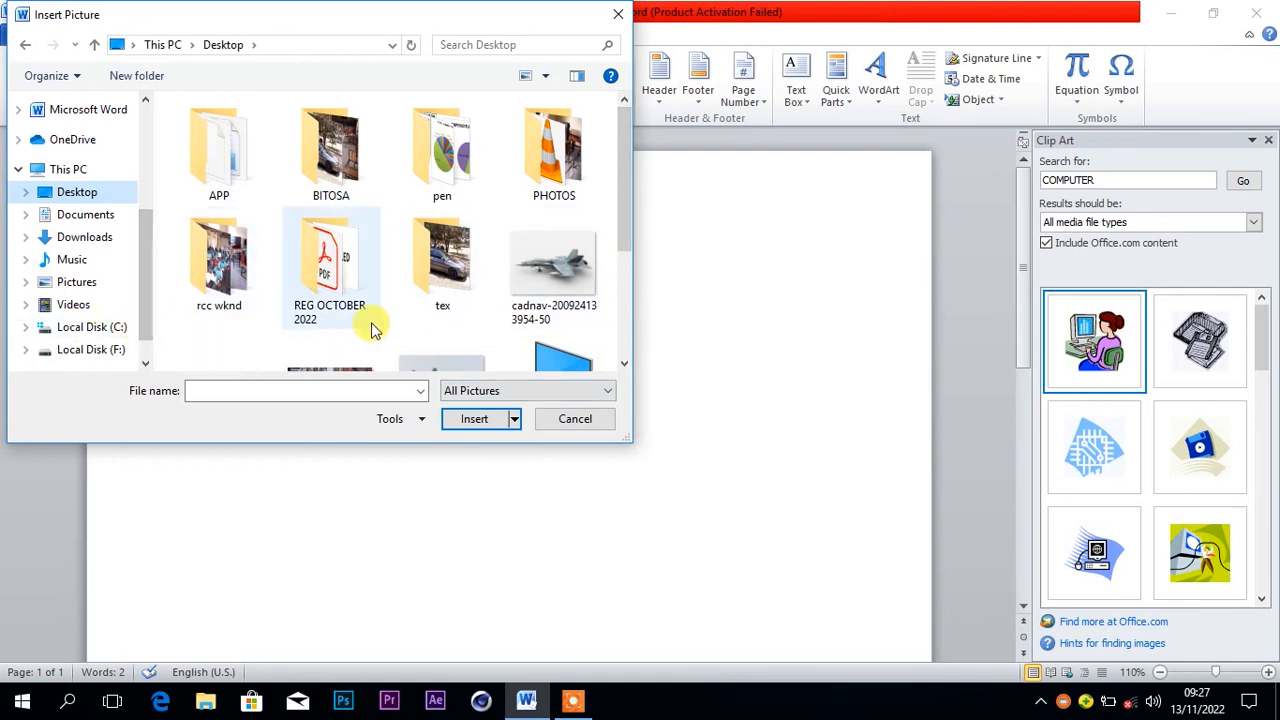
click(627, 364)
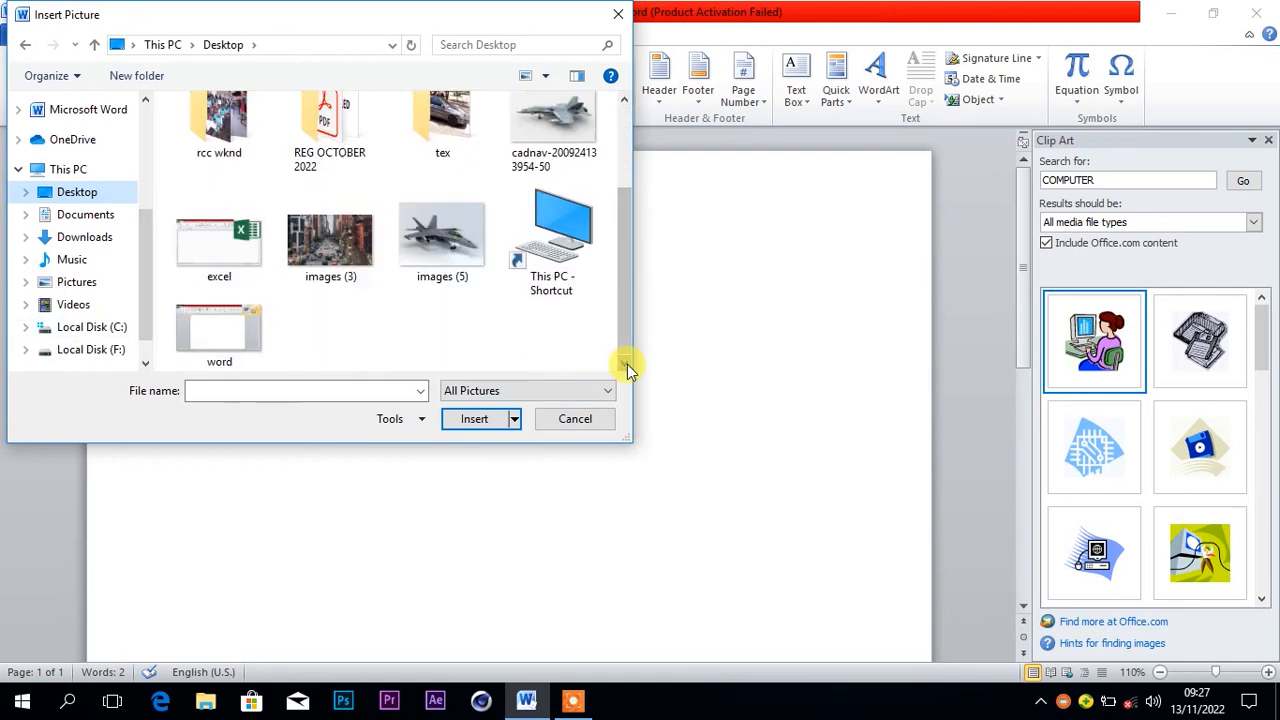
click(626, 100)
click(626, 100)
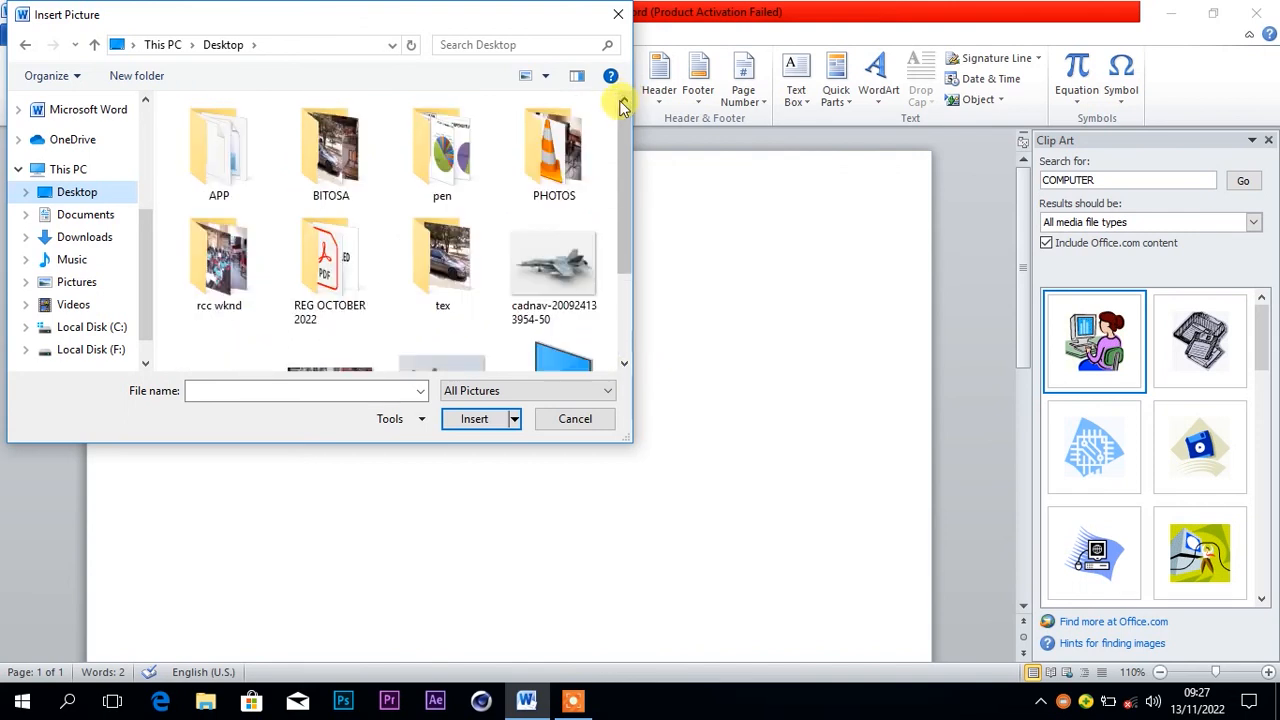
Insert the images (9) picture from the Tutorial 1 assets folder below the APPLICATION SOFTWARE heading.
click(145, 100)
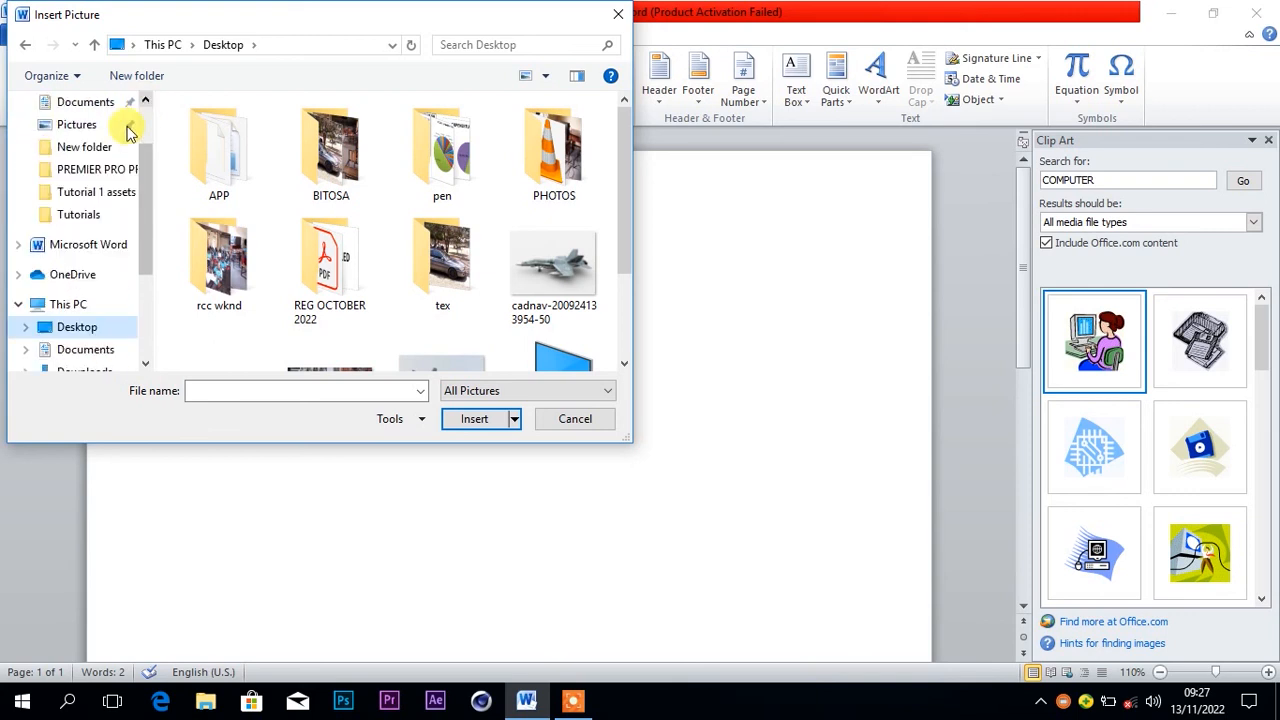
click(90, 196)
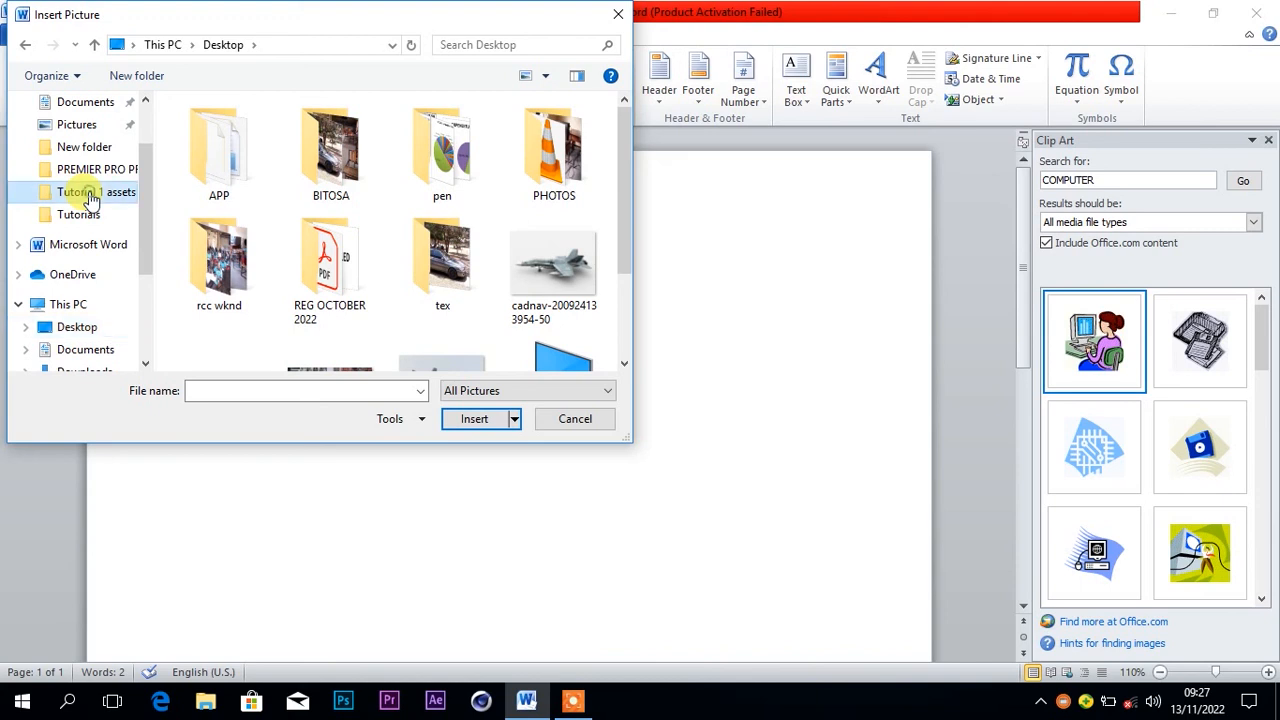
click(624, 364)
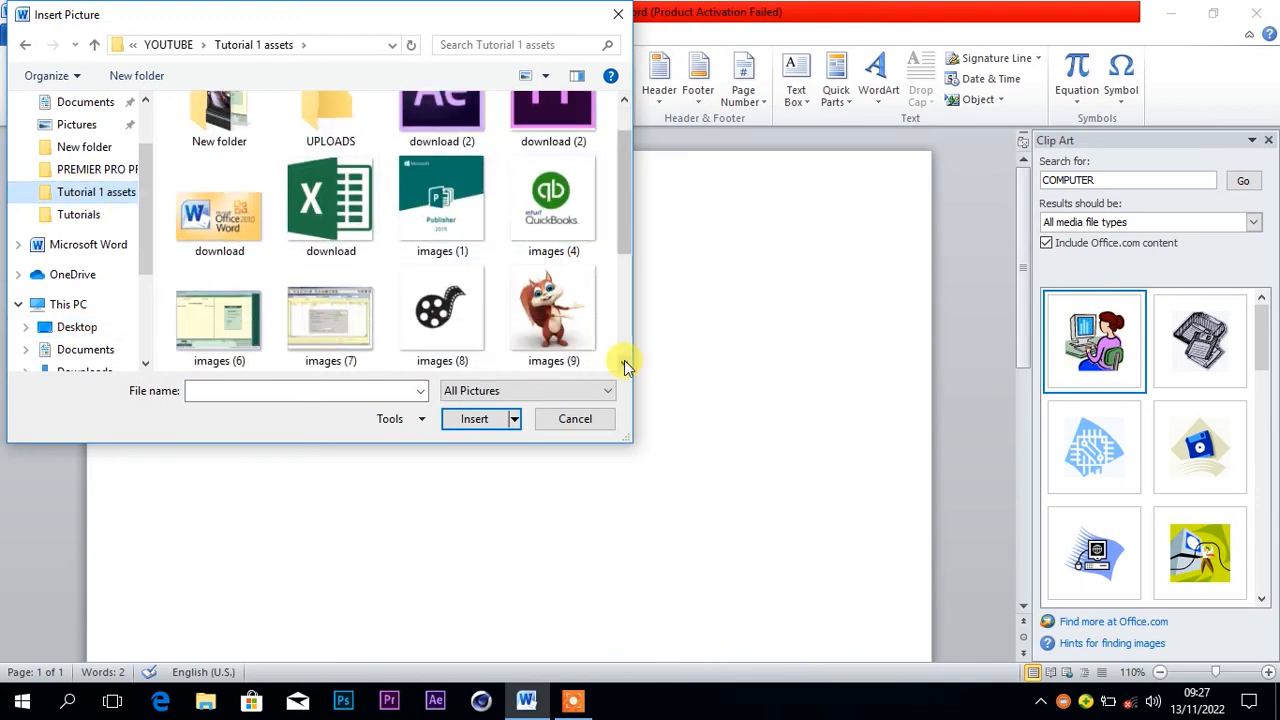
click(624, 364)
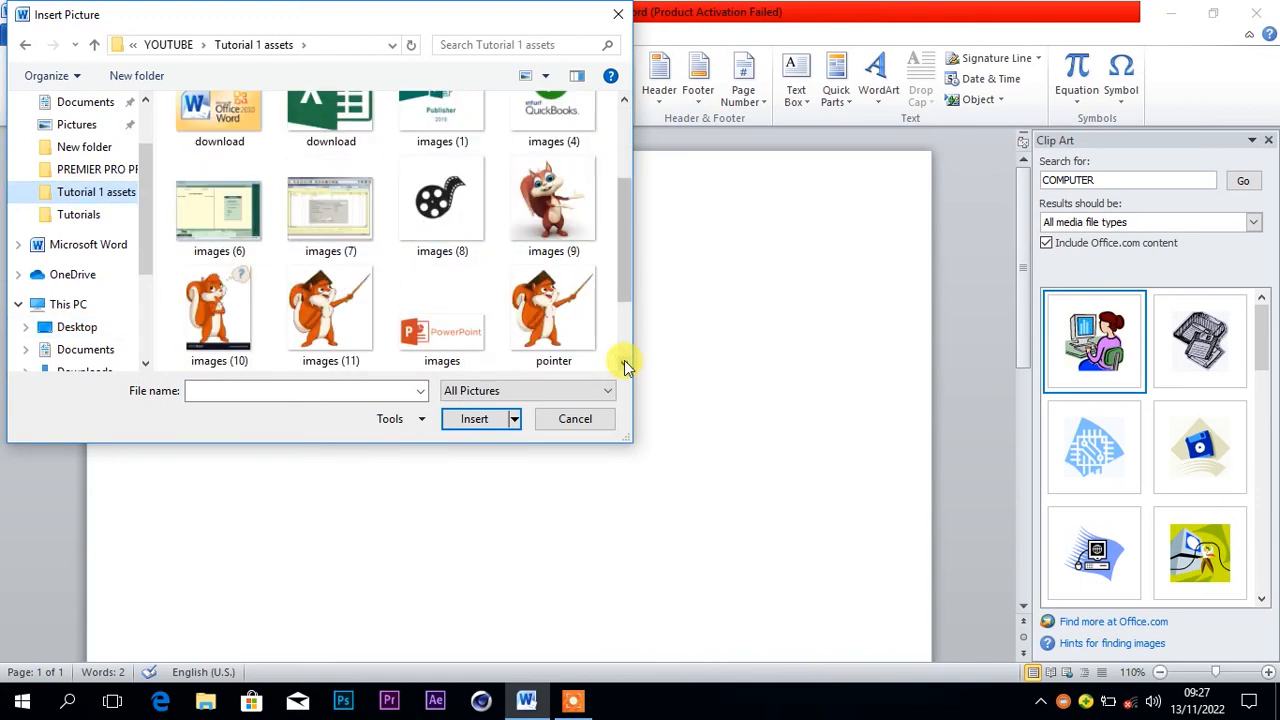
click(567, 207)
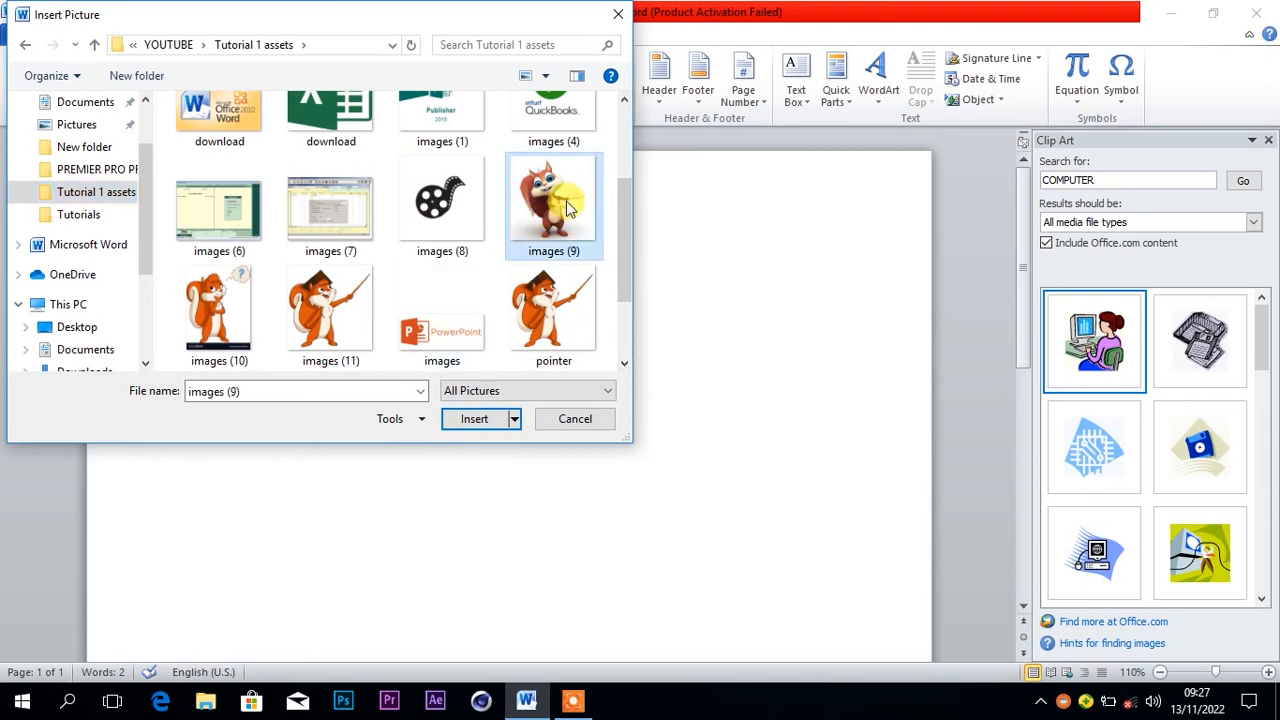
click(472, 418)
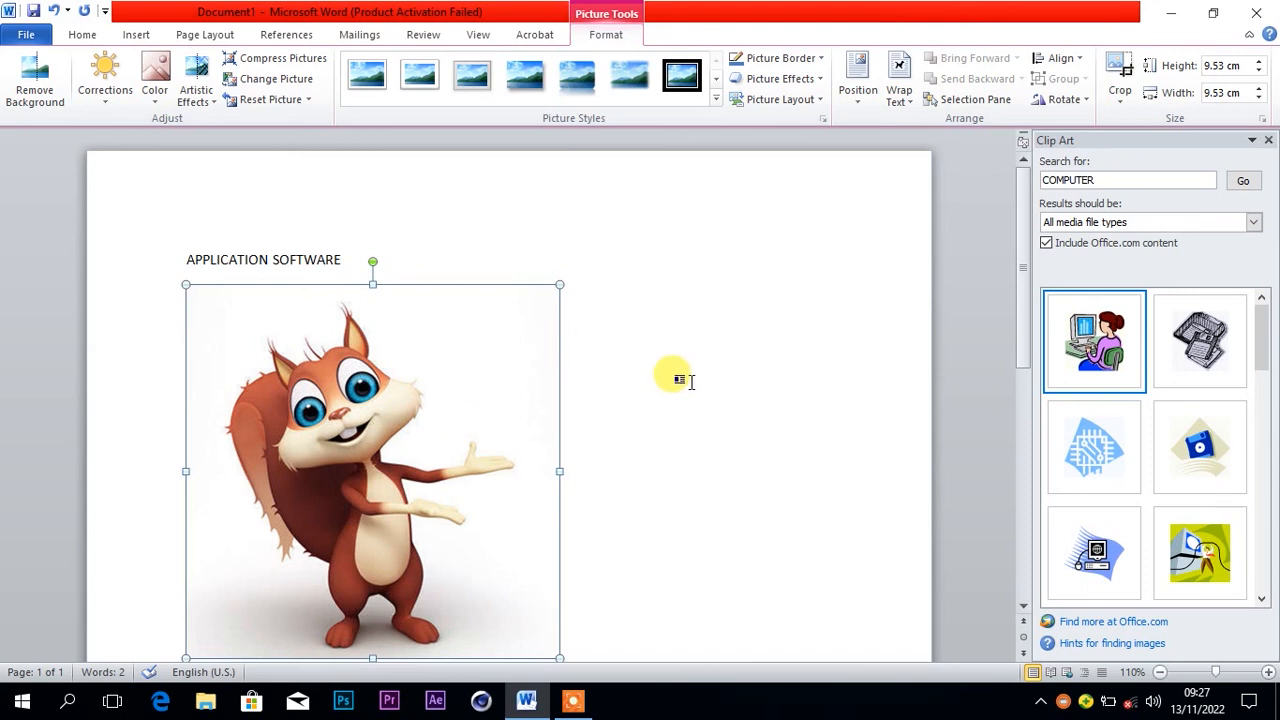
click(690, 381)
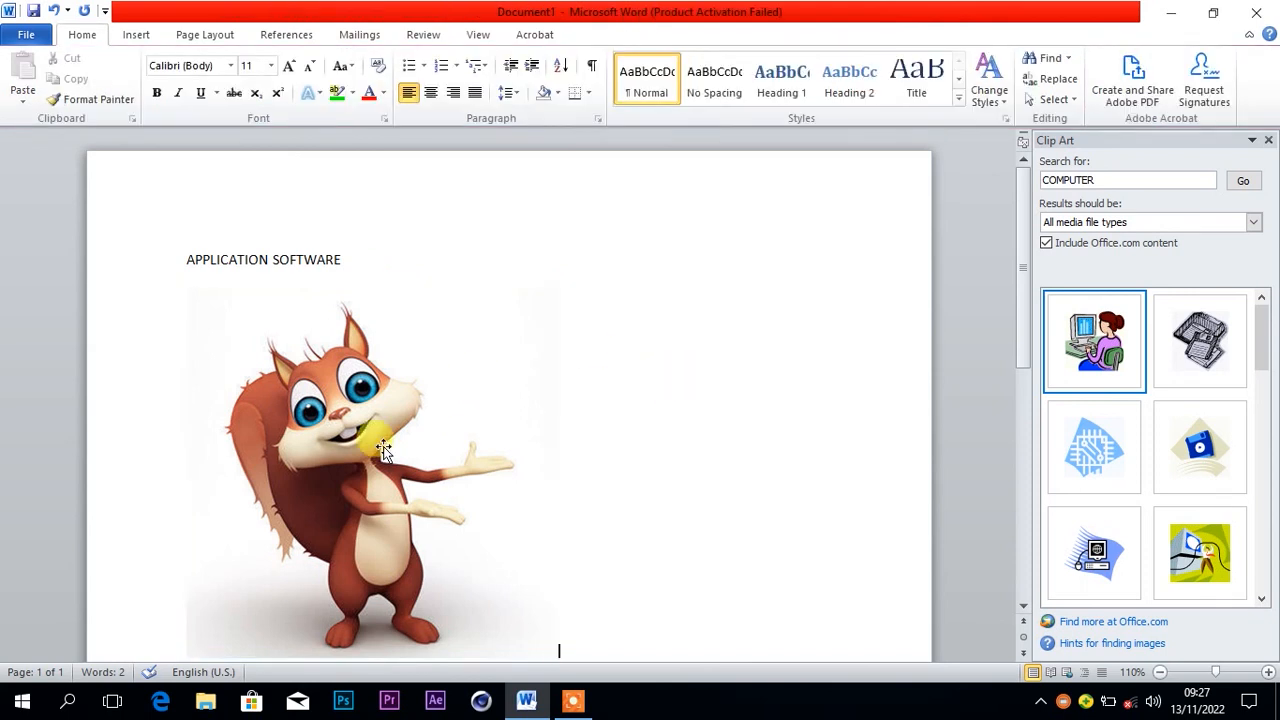
Give the inserted squirrel picture a light bevelled frame picture style.
click(136, 36)
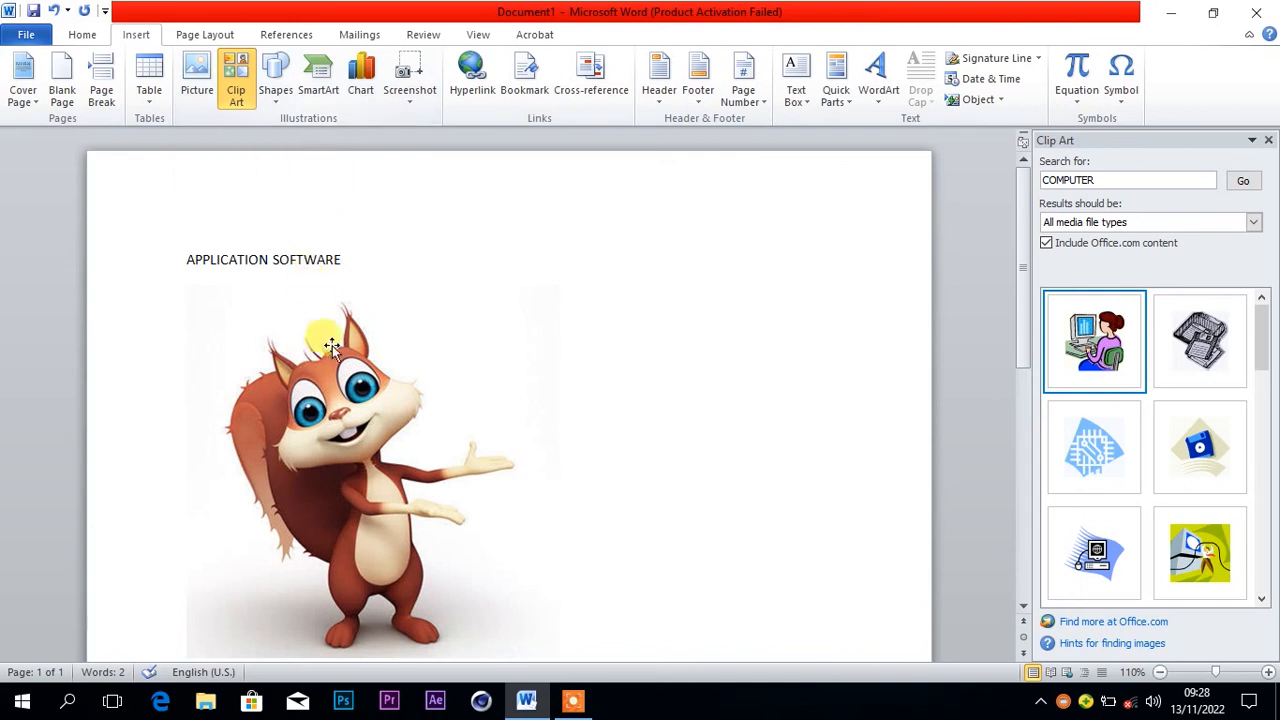
click(354, 416)
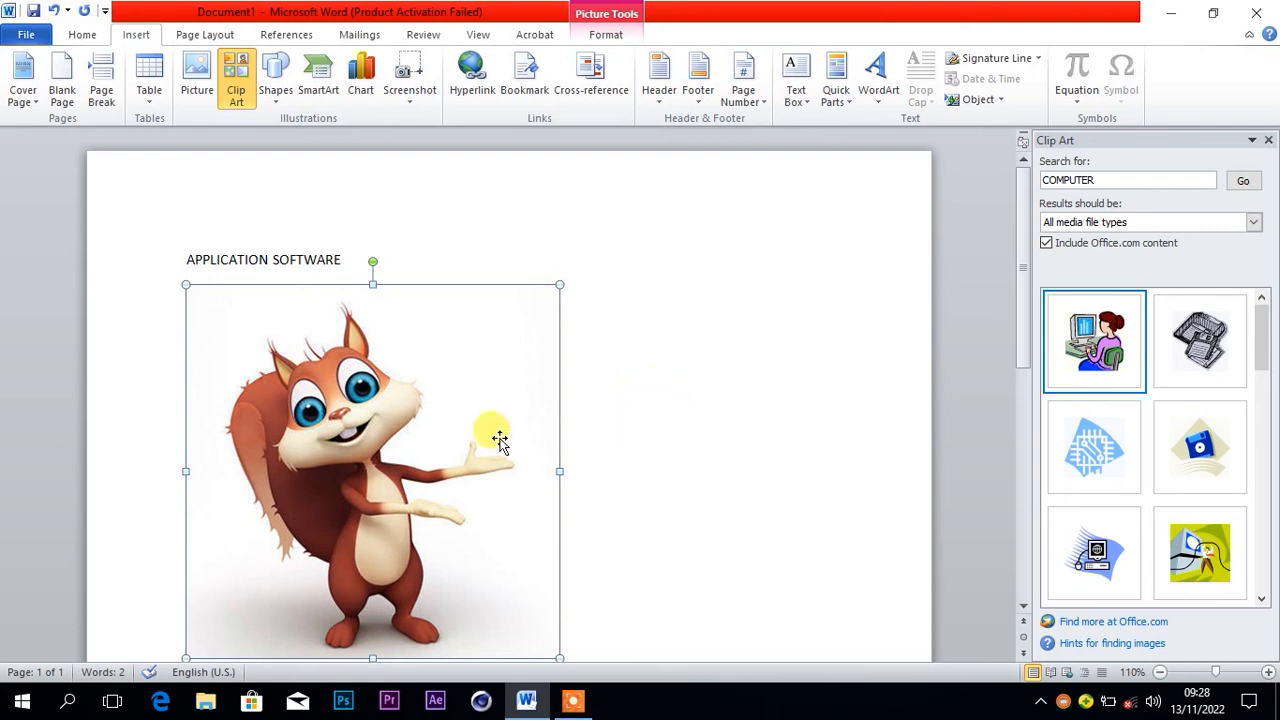
click(604, 36)
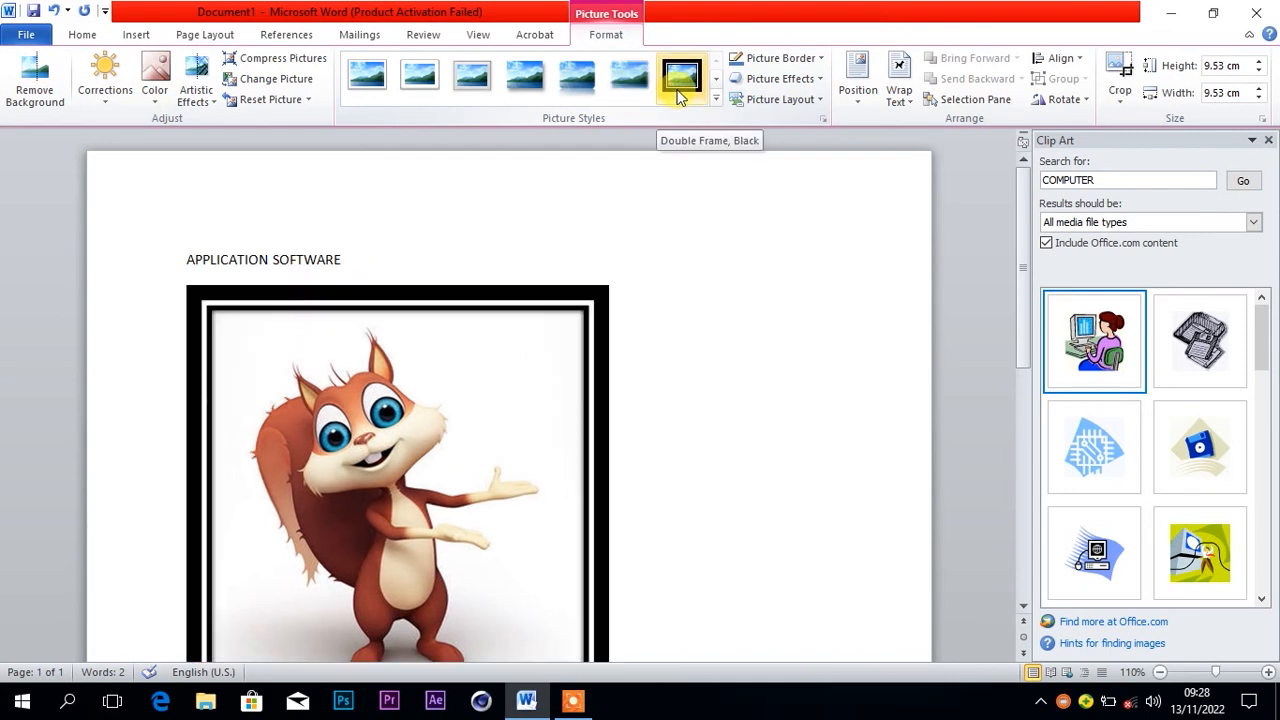
click(405, 92)
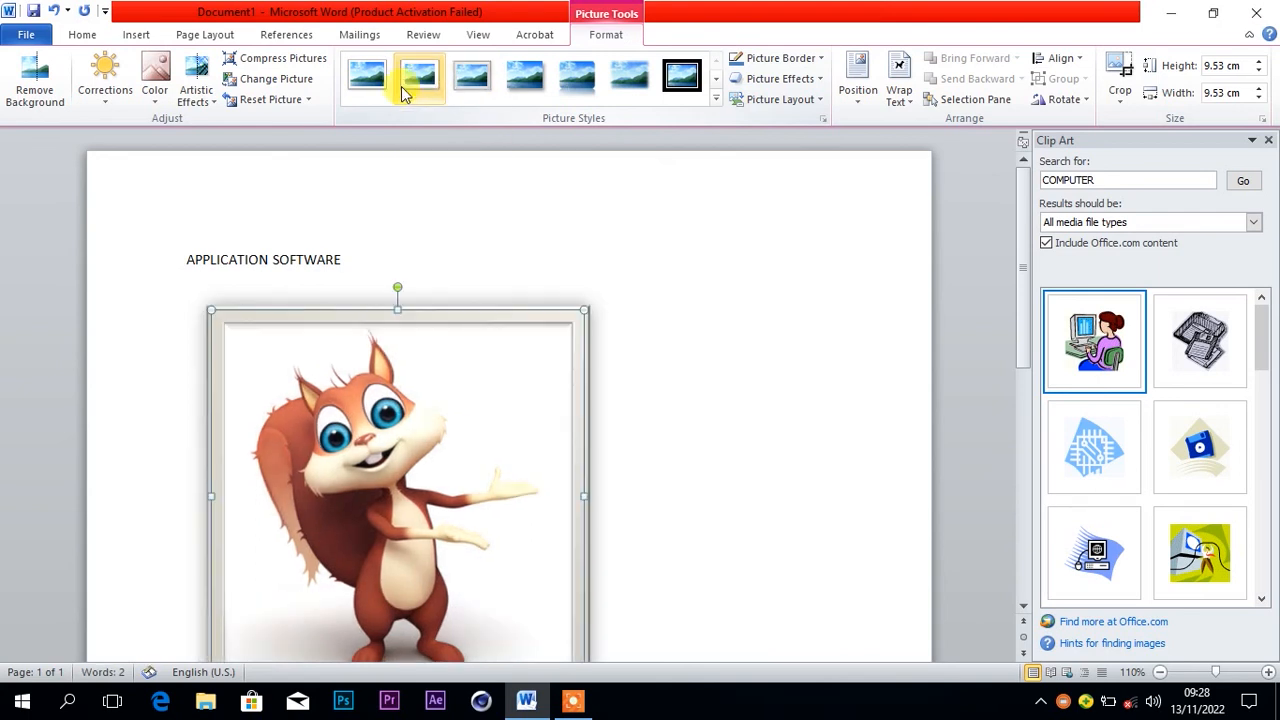
Apply the strongest sharpening correction preset to the squirrel picture.
click(105, 88)
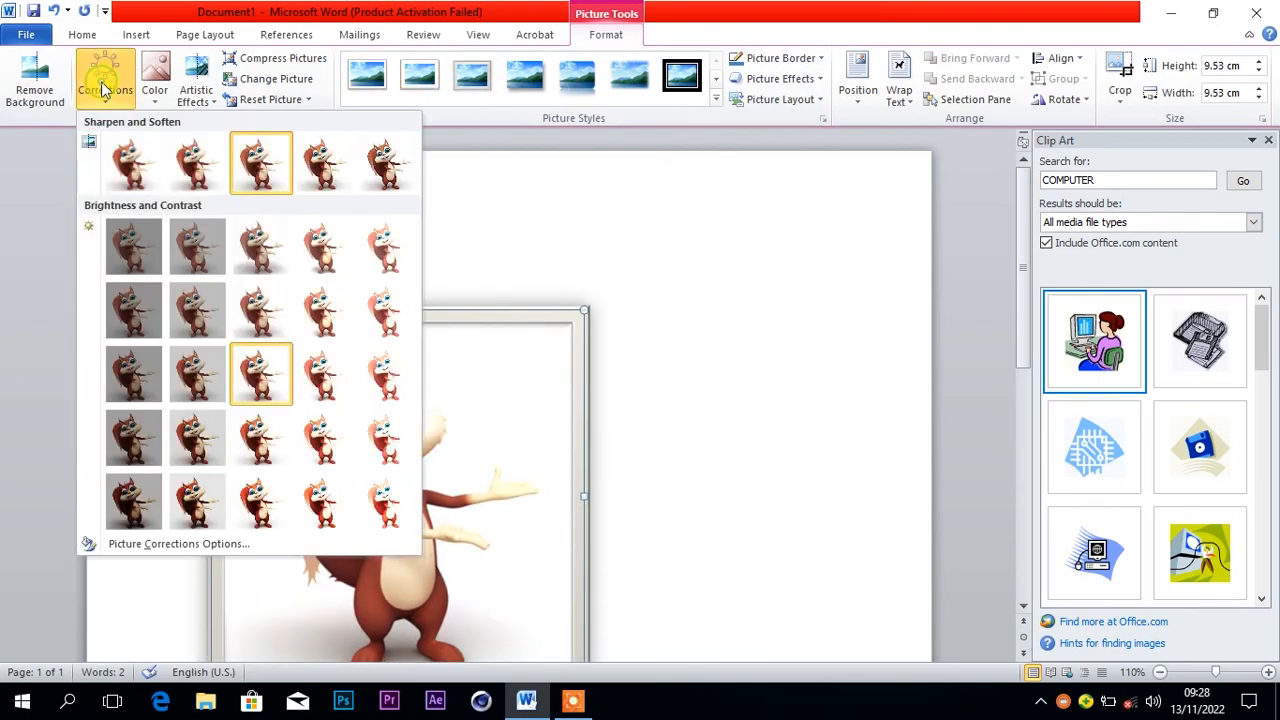
click(386, 176)
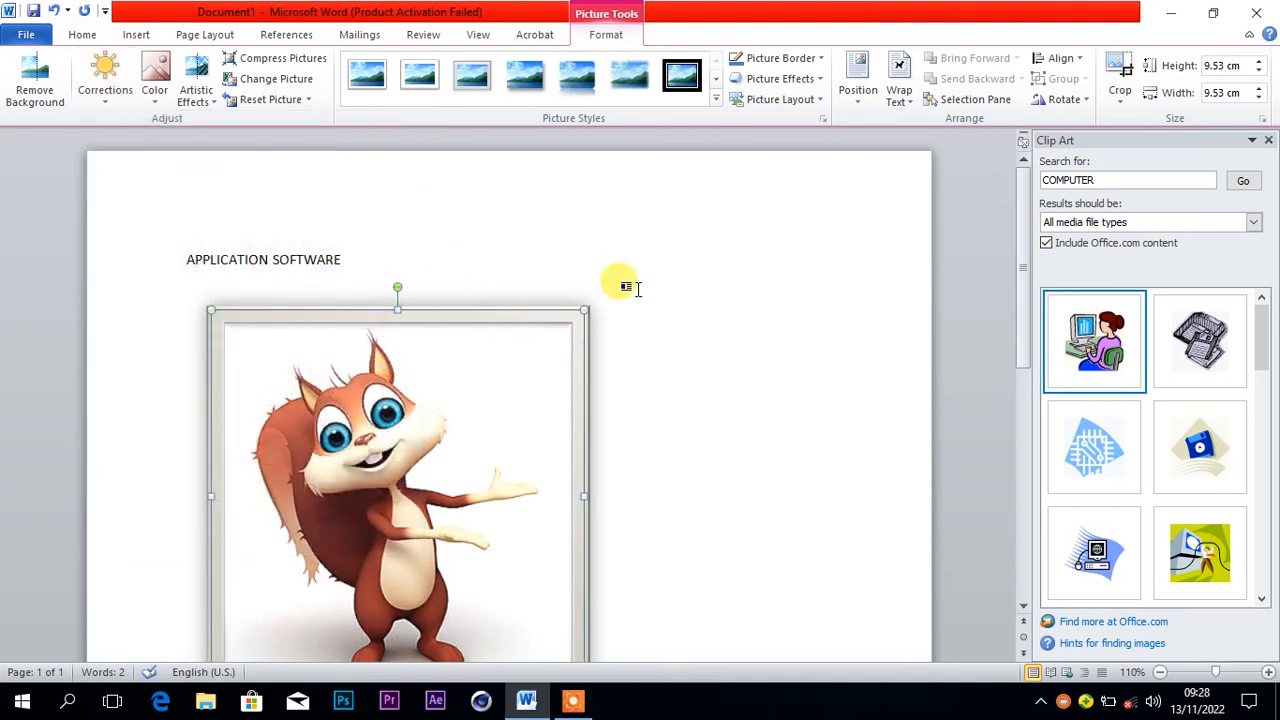
click(678, 322)
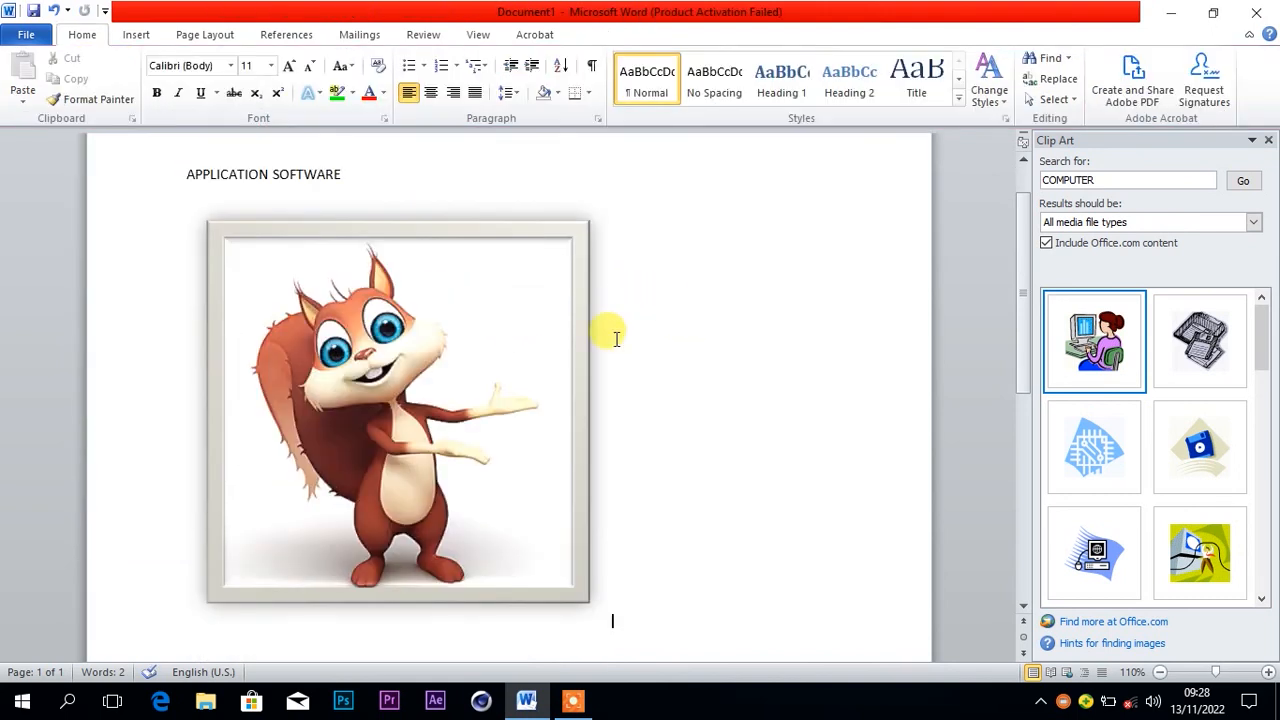
Preview other picture styles on the framed squirrel picture.
click(545, 305)
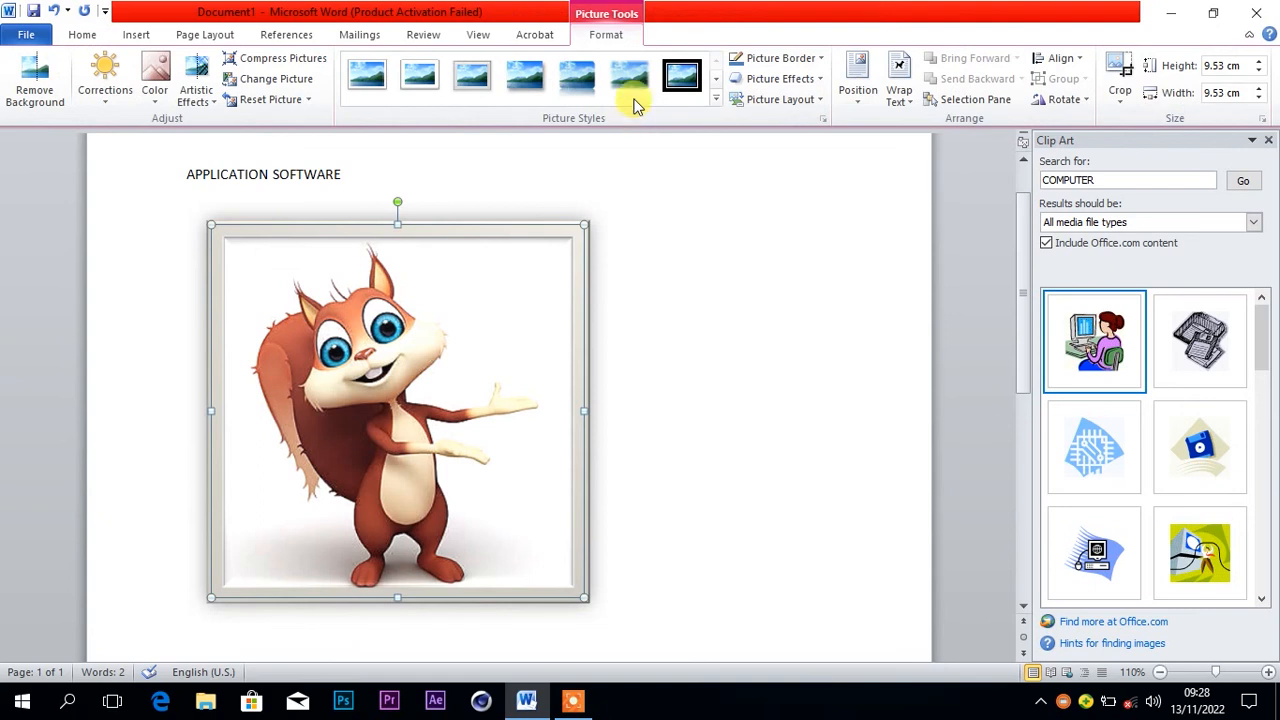
click(566, 86)
click(690, 392)
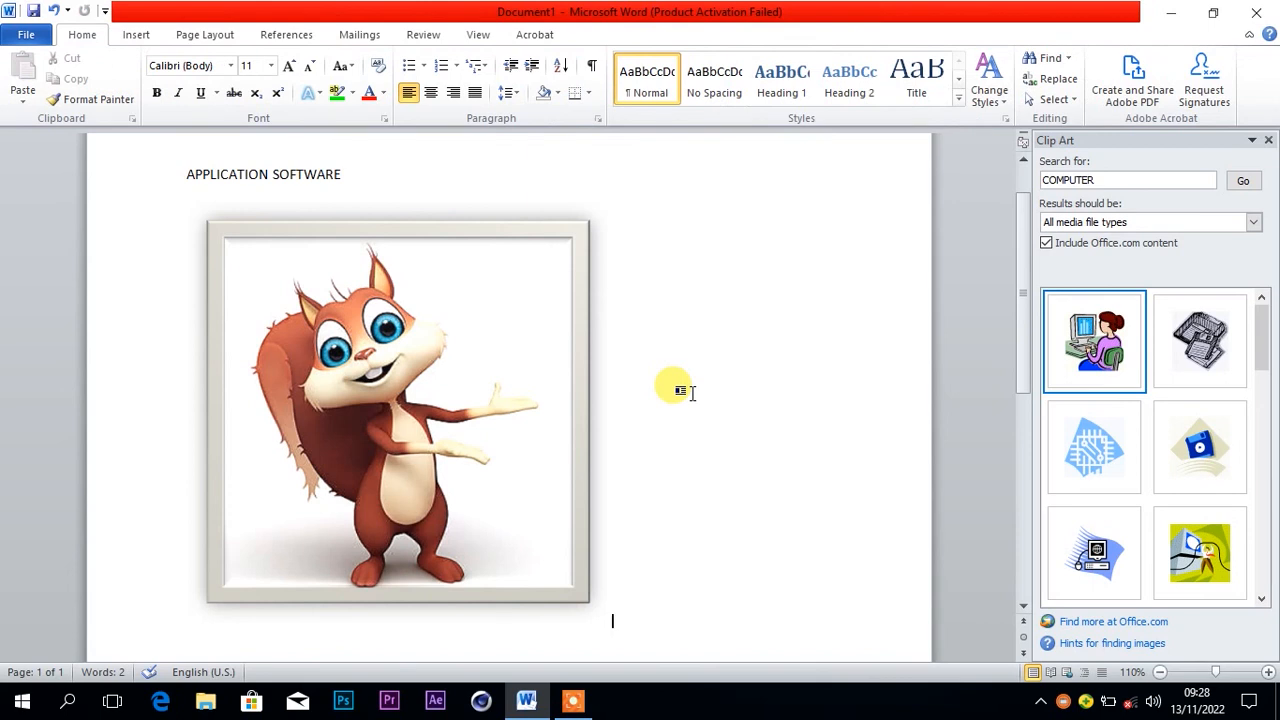
Delete the framed squirrel picture below the APPLICATION SOFTWARE heading.
click(487, 348)
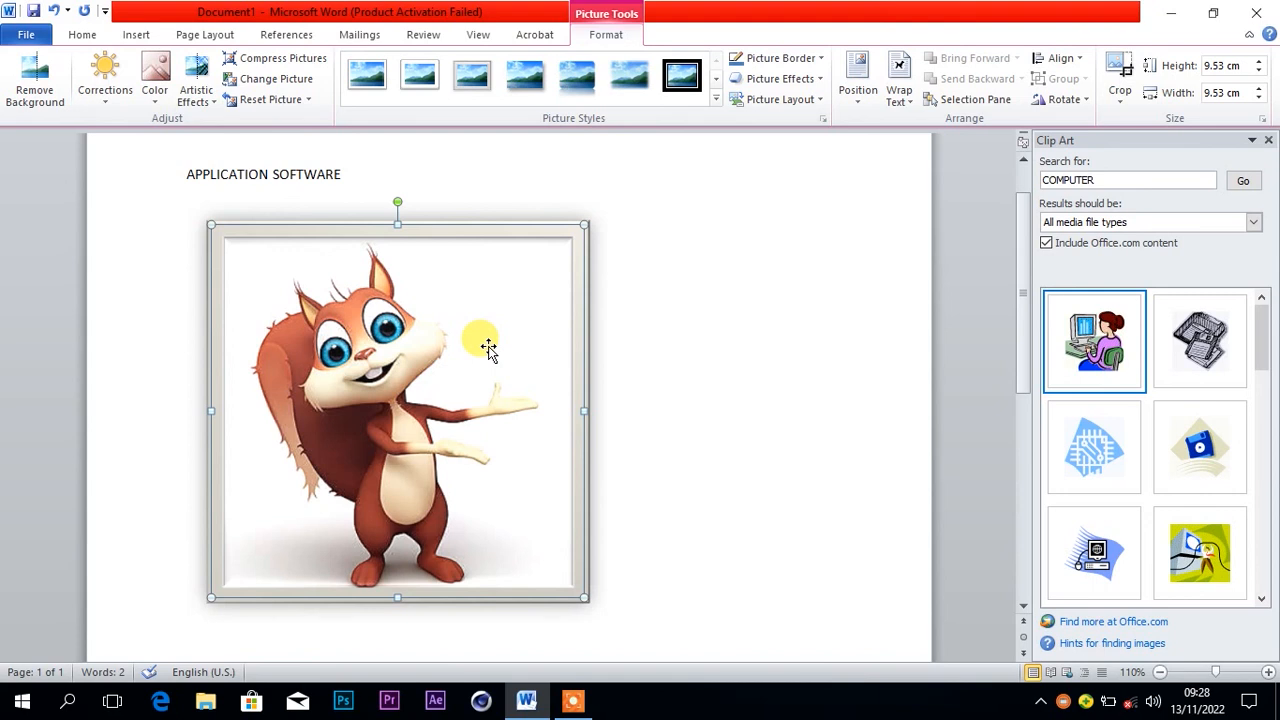
key(Delete)
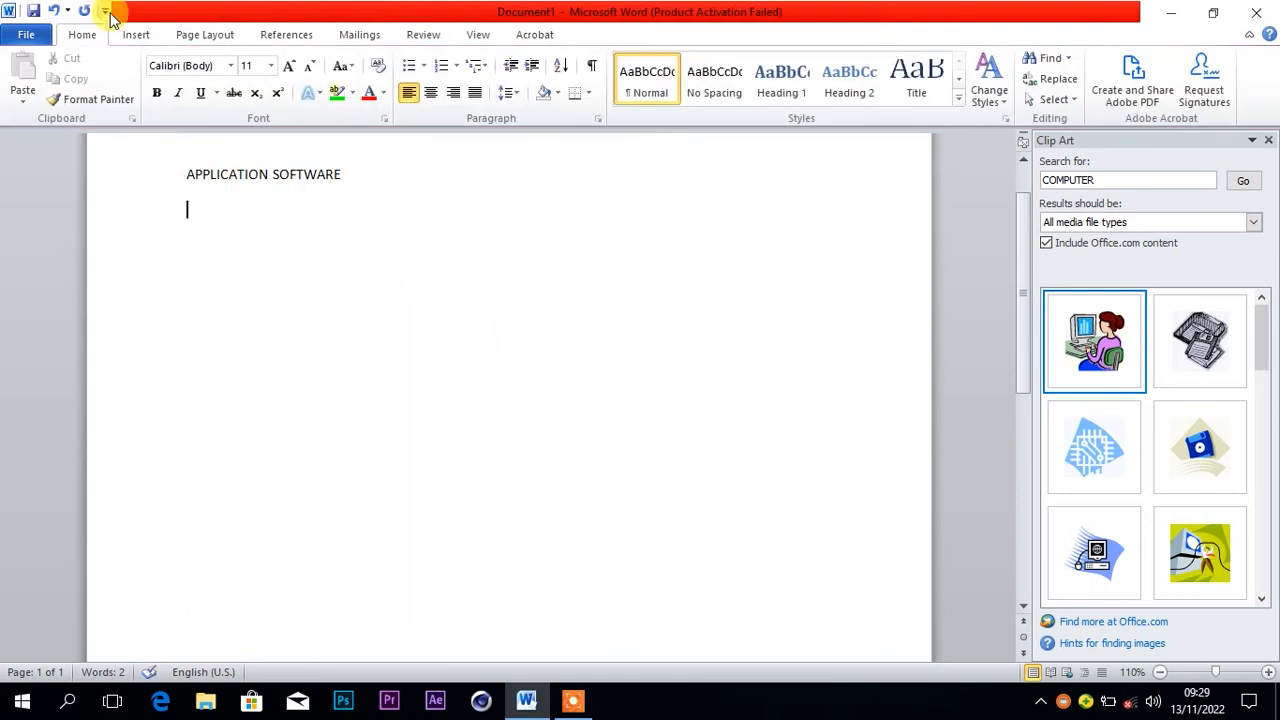
Close the Clip Art pane and open it again.
click(135, 35)
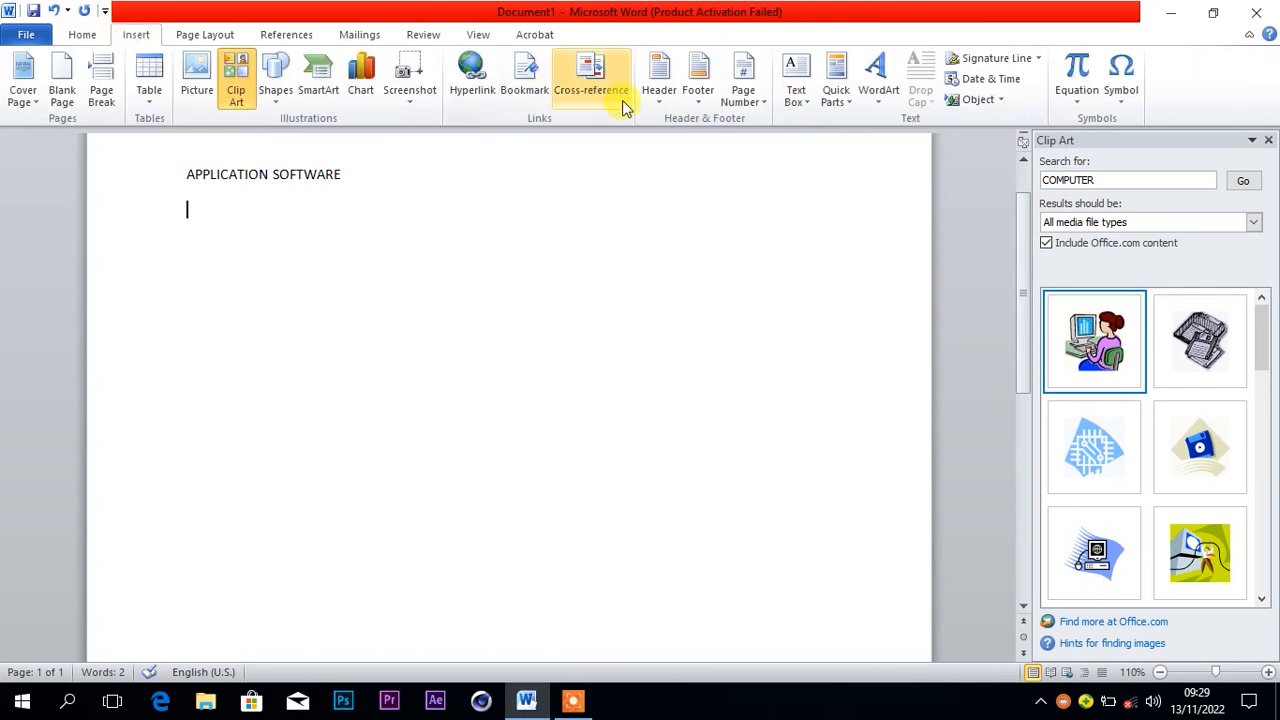
click(1266, 142)
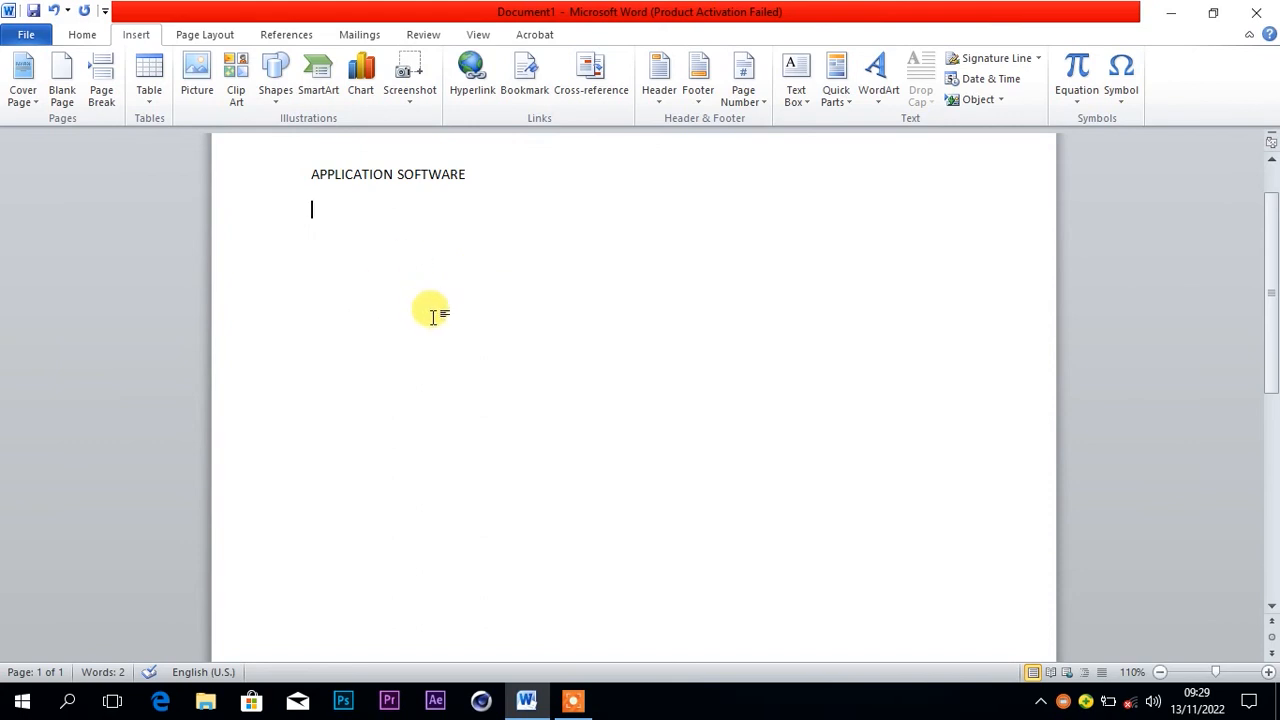
click(238, 86)
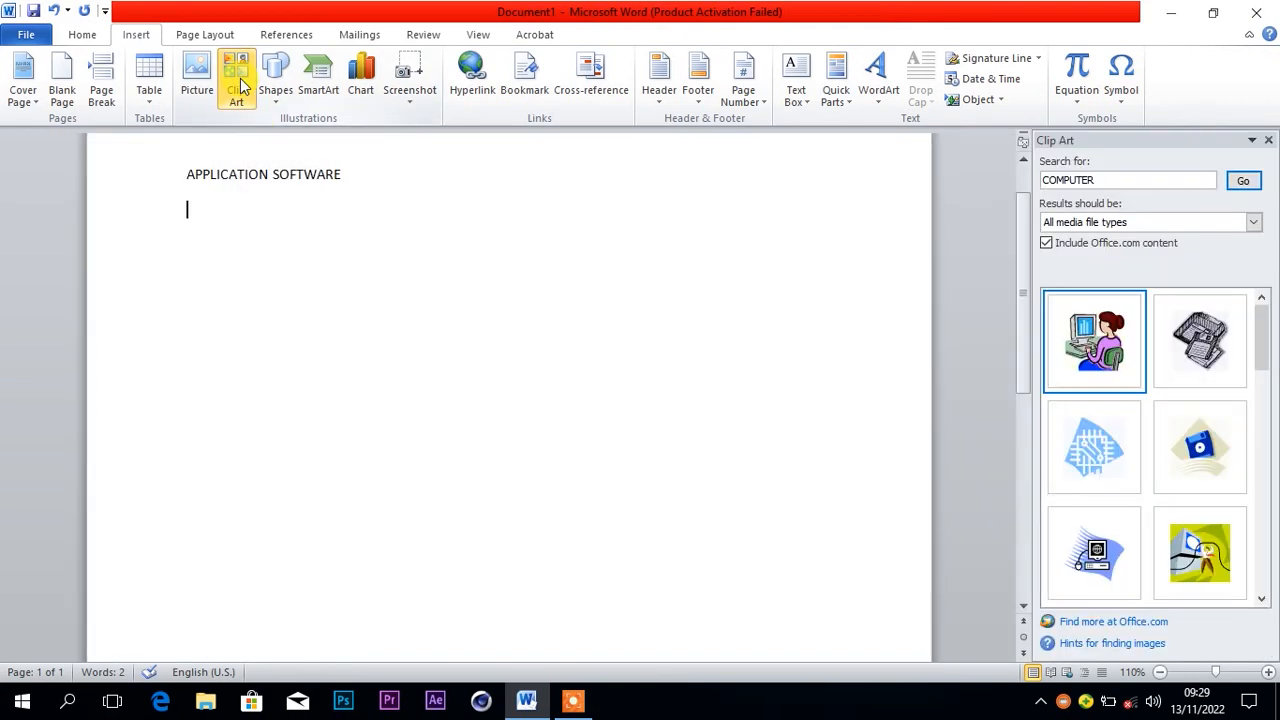
Replace the clip art search term with ANIMAL and run the search.
click(1111, 183)
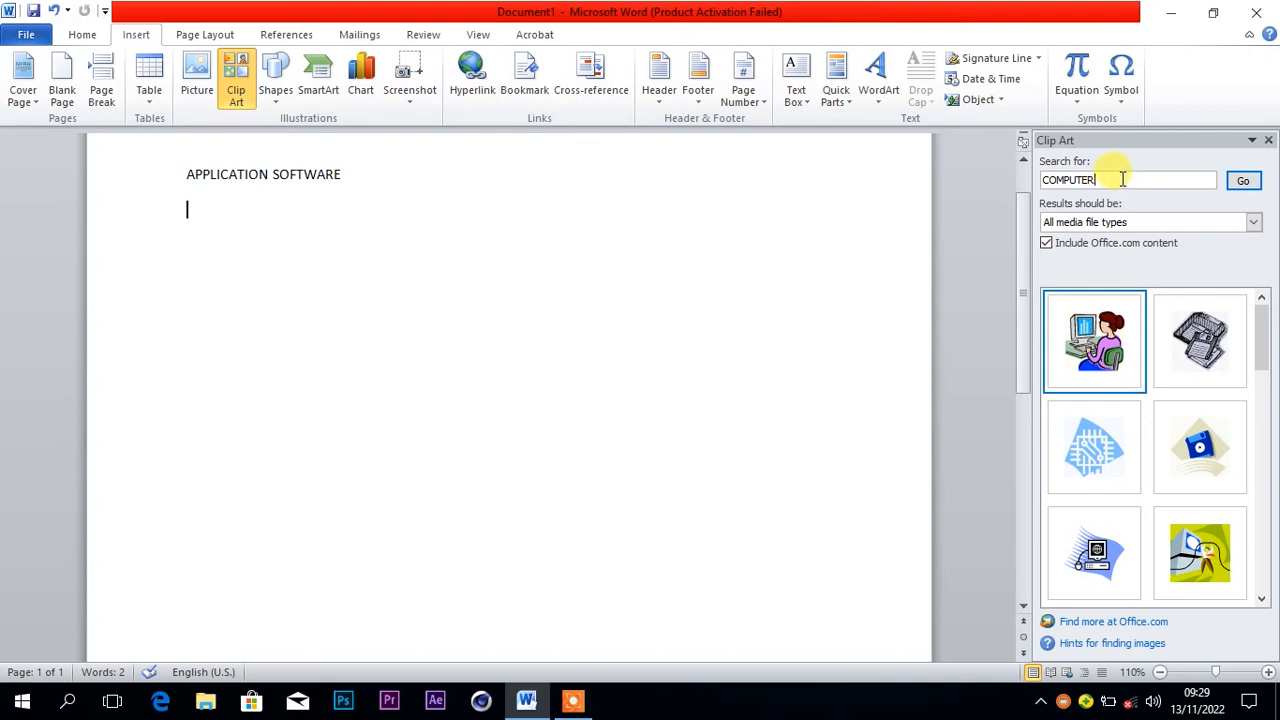
click(1122, 180)
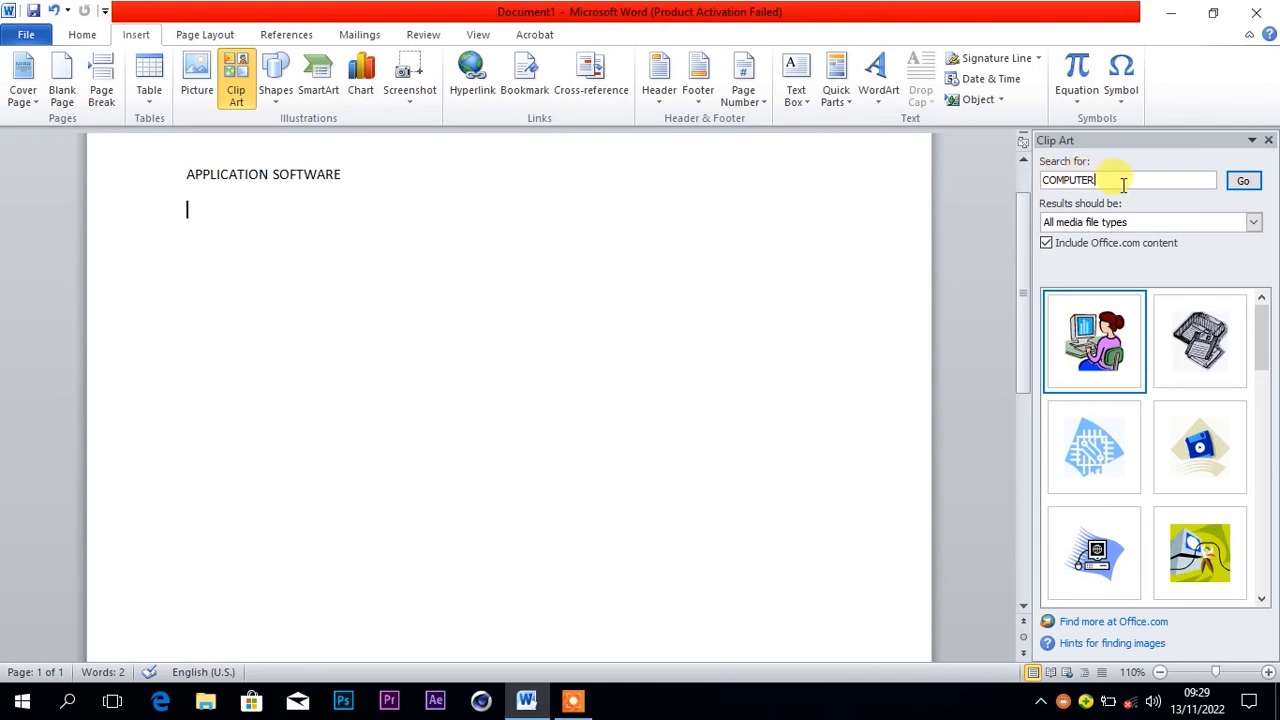
key(BackSpace)
key(BackSpace)
key(BackSpace)
key(BackSpace)
key(BackSpace)
key(BackSpace)
key(BackSpace)
key(BackSpace)
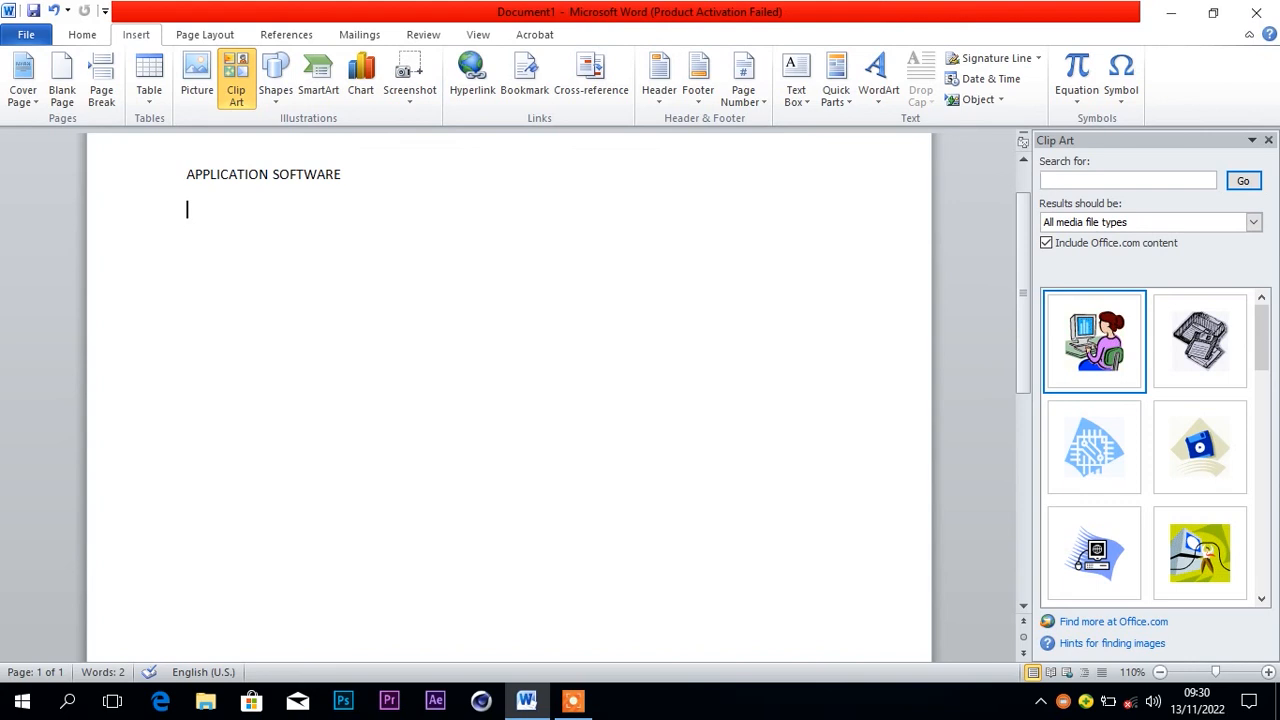
text(ANIMAL)
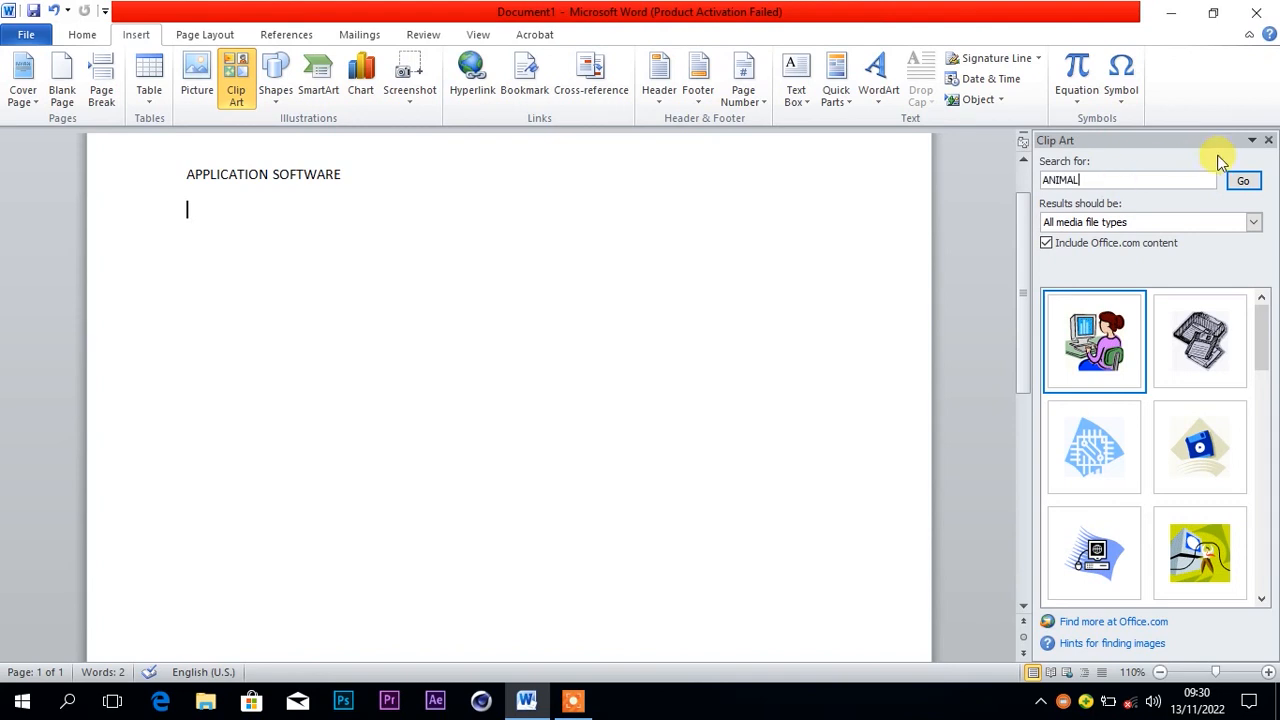
click(1245, 182)
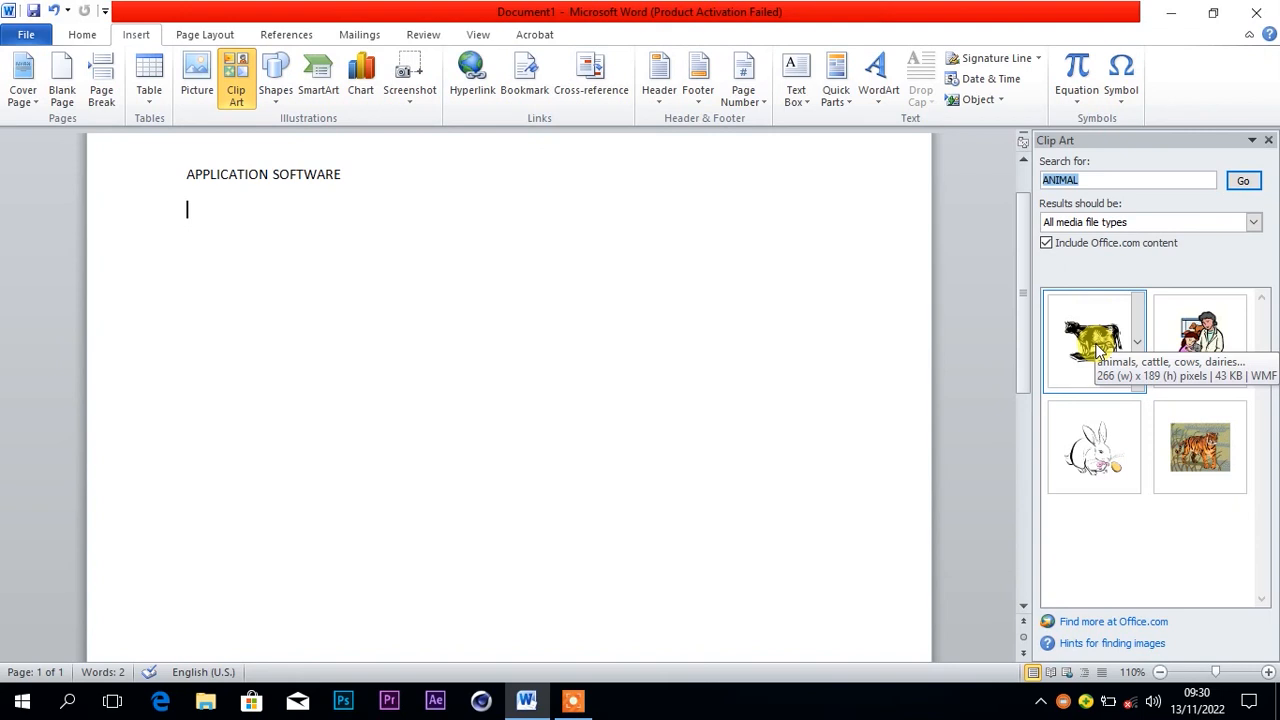
Insert the cow clip art and three copies of the rabbit clip art below the heading.
click(1095, 340)
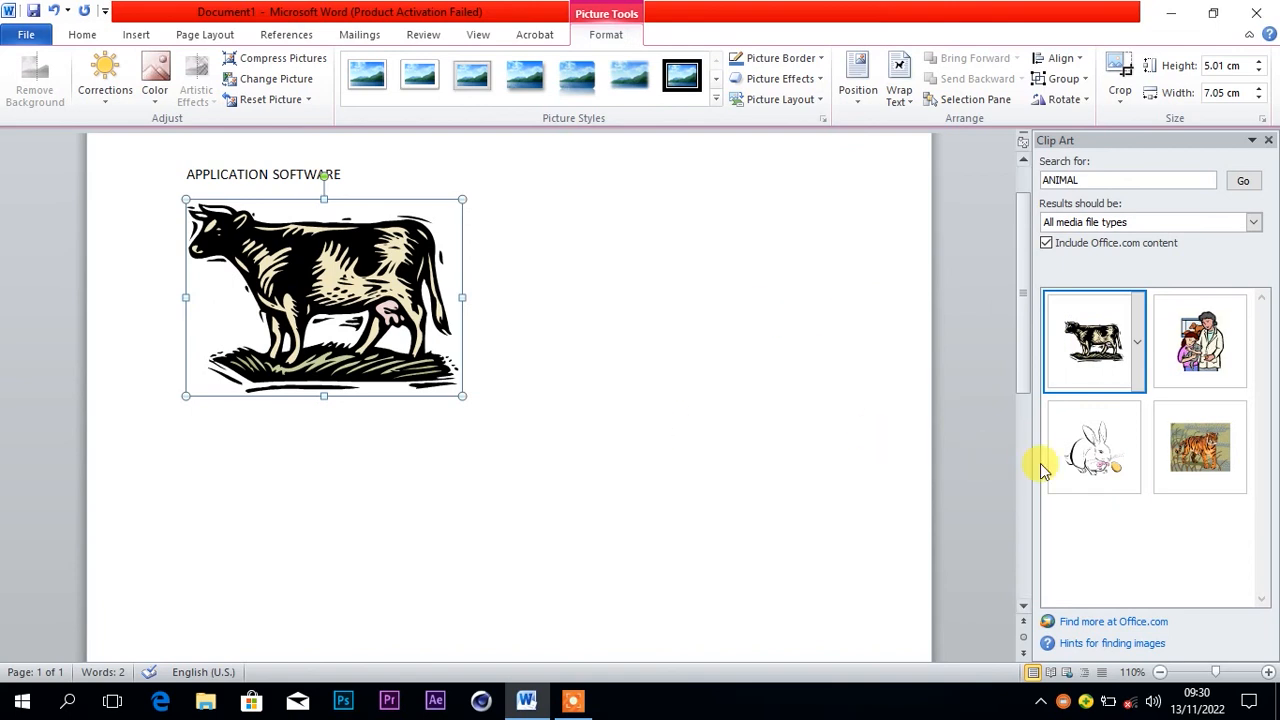
click(1083, 460)
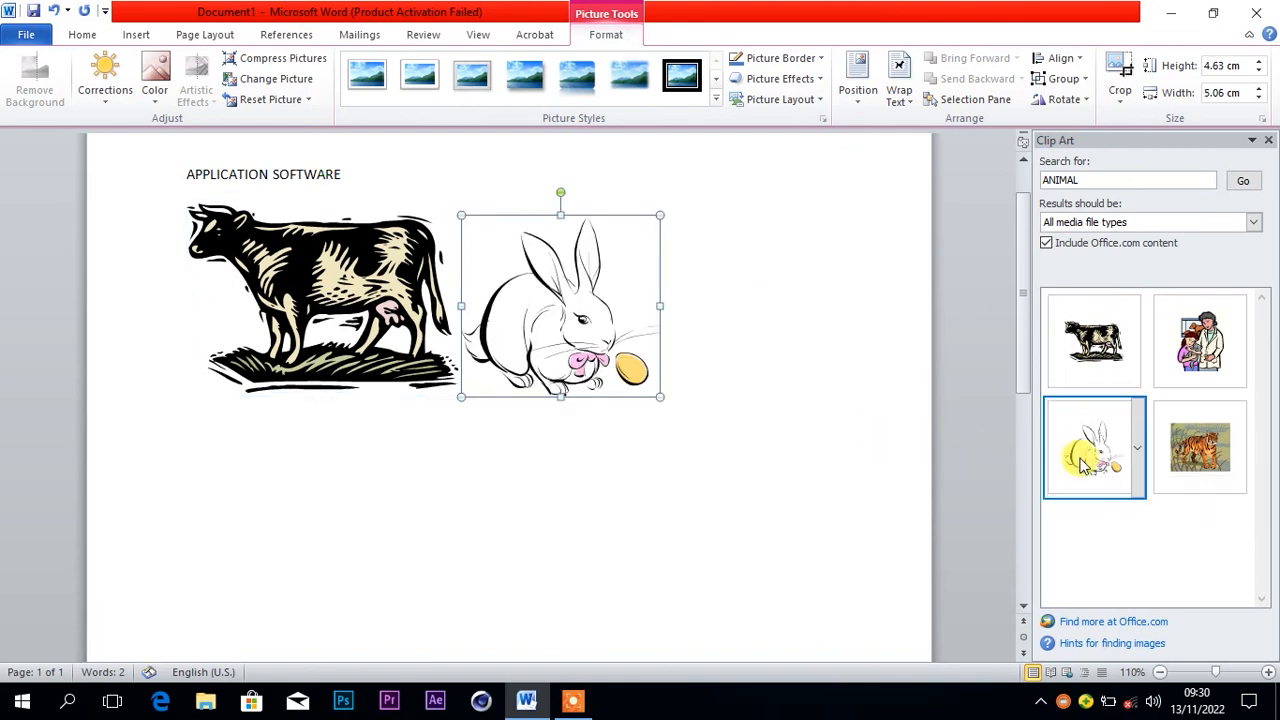
click(1083, 460)
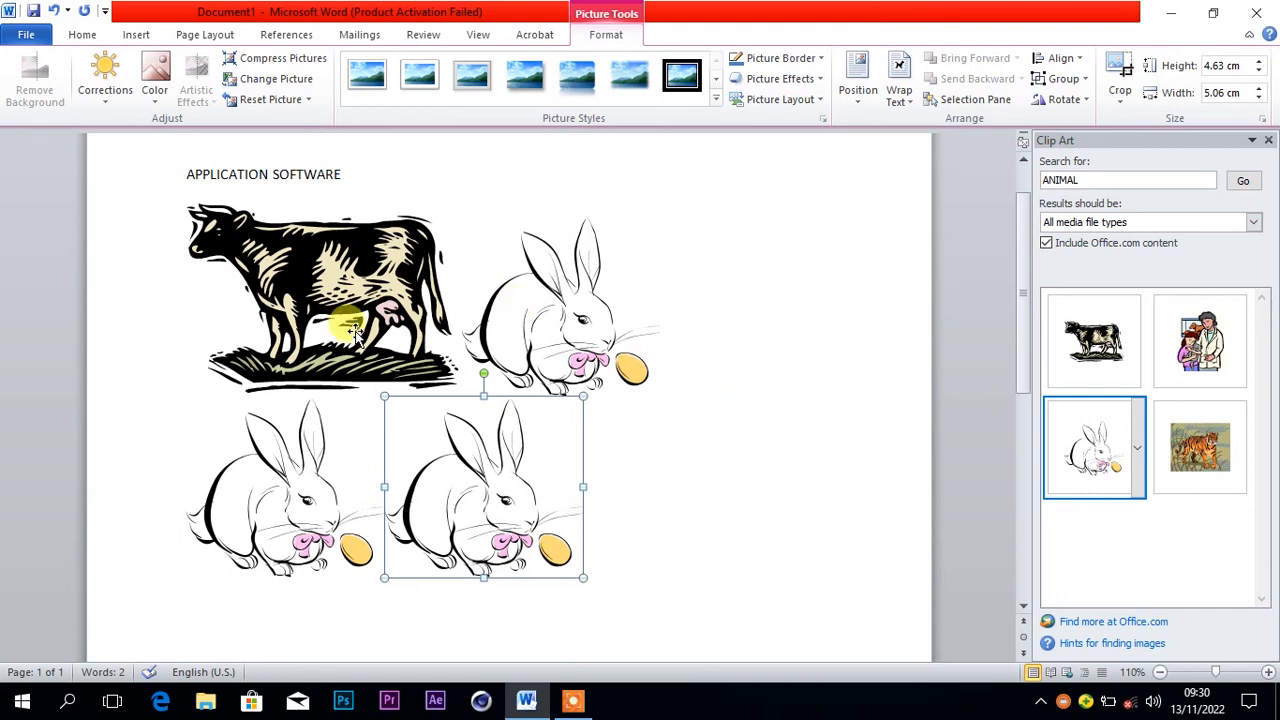
Delete the cow and all three rabbit clip art images from the page.
click(184, 270)
click(384, 352)
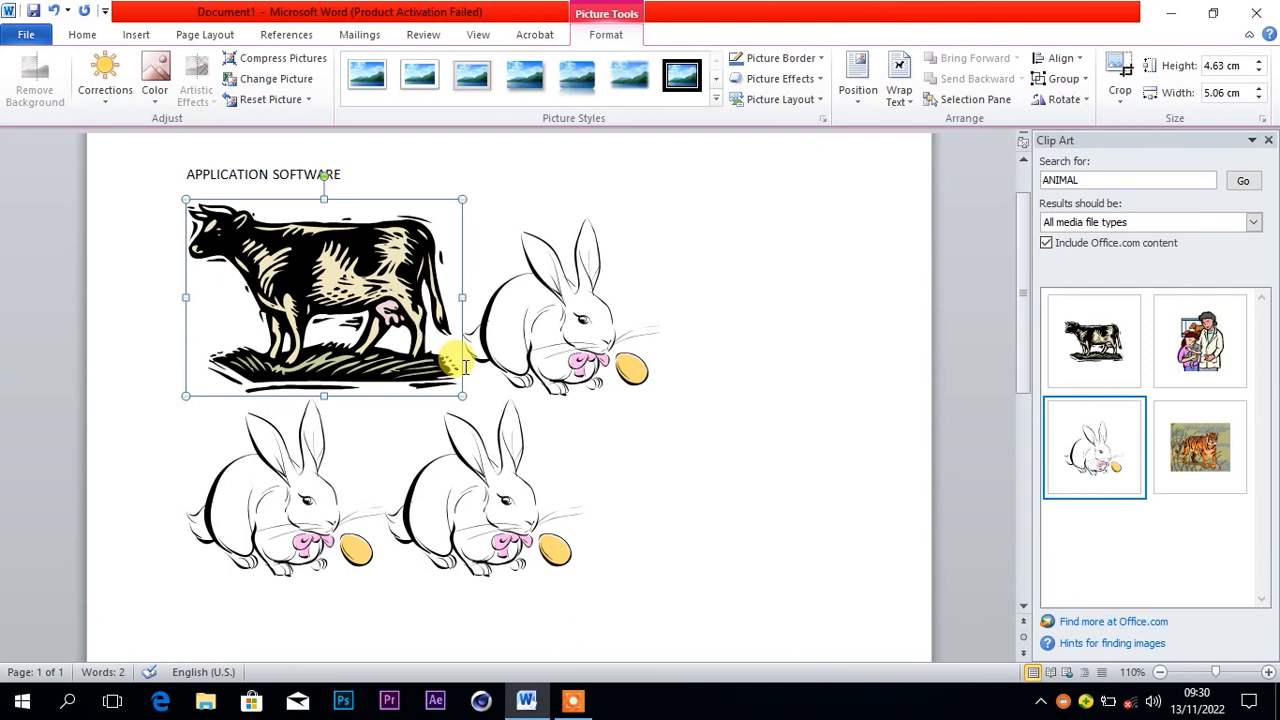
key(Delete)
click(450, 312)
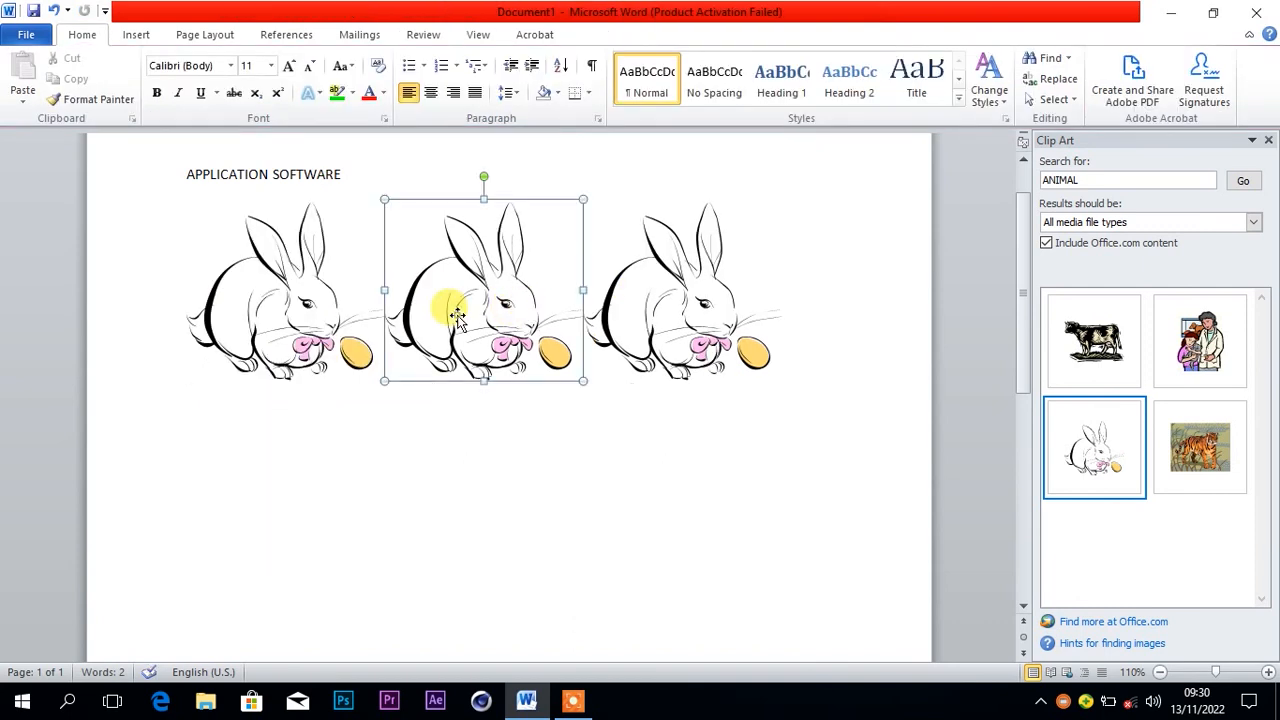
key(Delete)
click(328, 298)
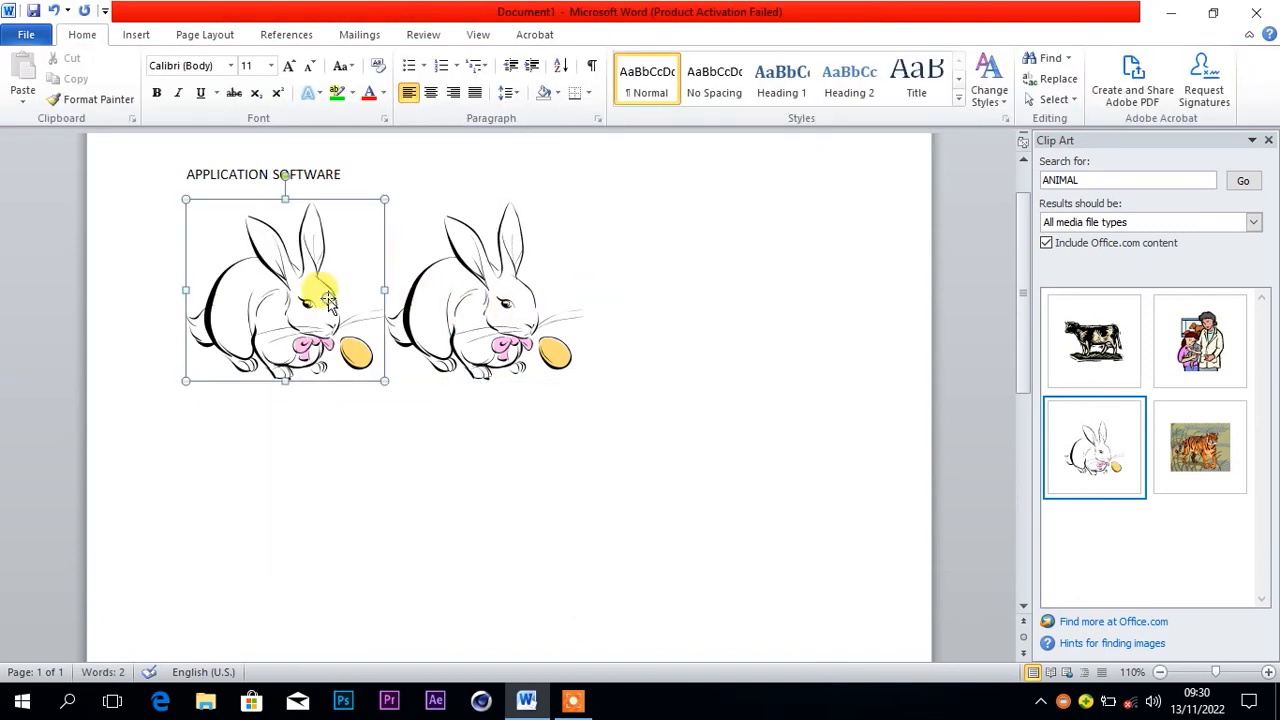
key(Delete)
click(328, 298)
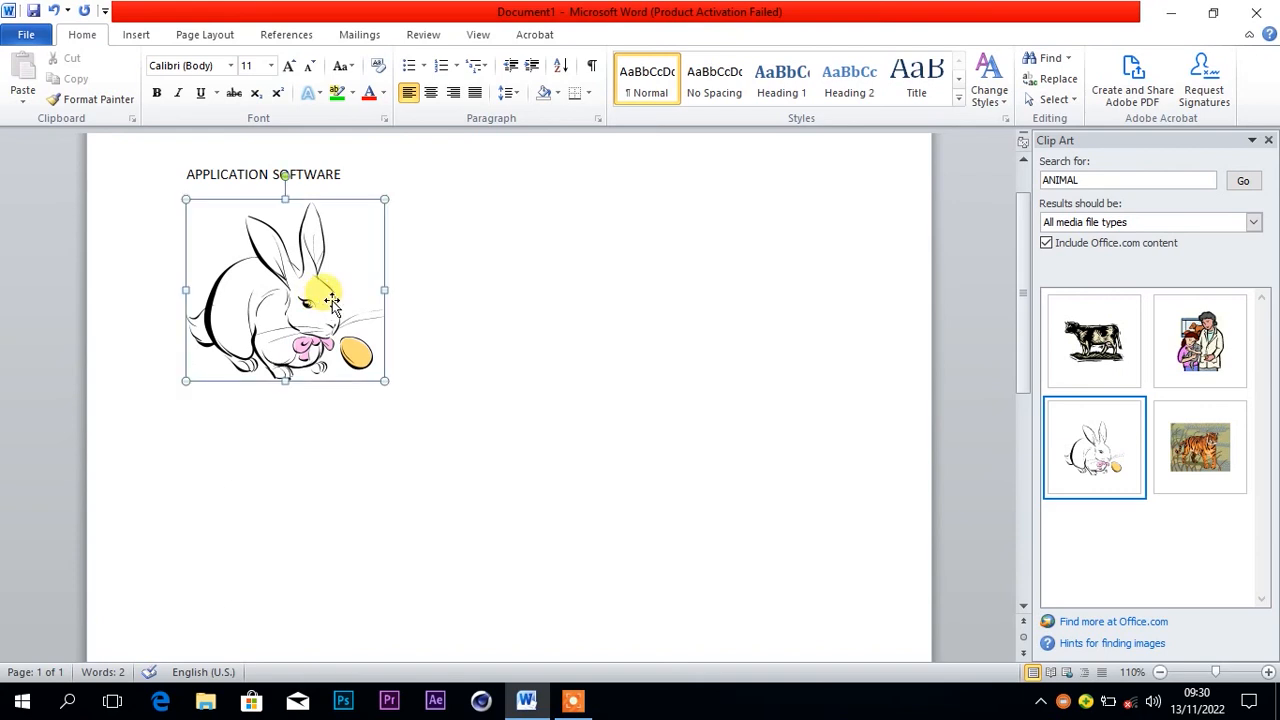
key(Delete)
Draw an oval shape about 4.4 cm high and 4.4 cm wide below the APPLICATION SOFTWARE heading.
click(128, 34)
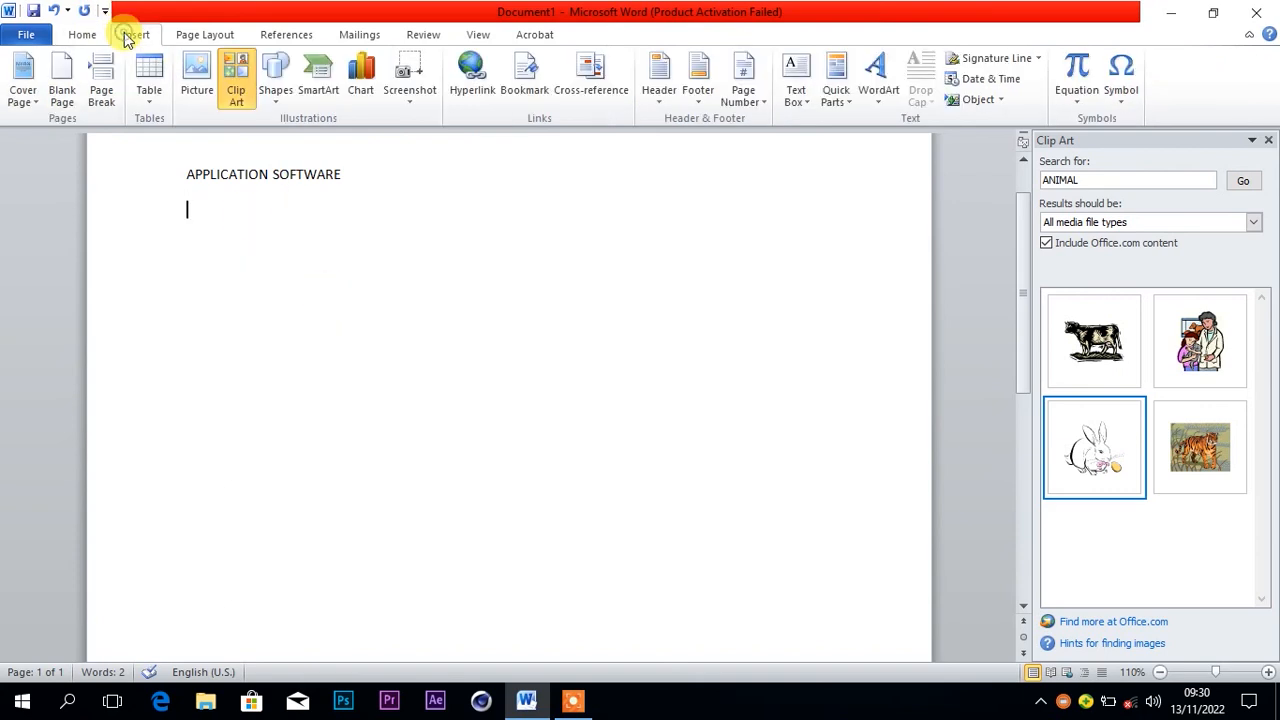
click(282, 82)
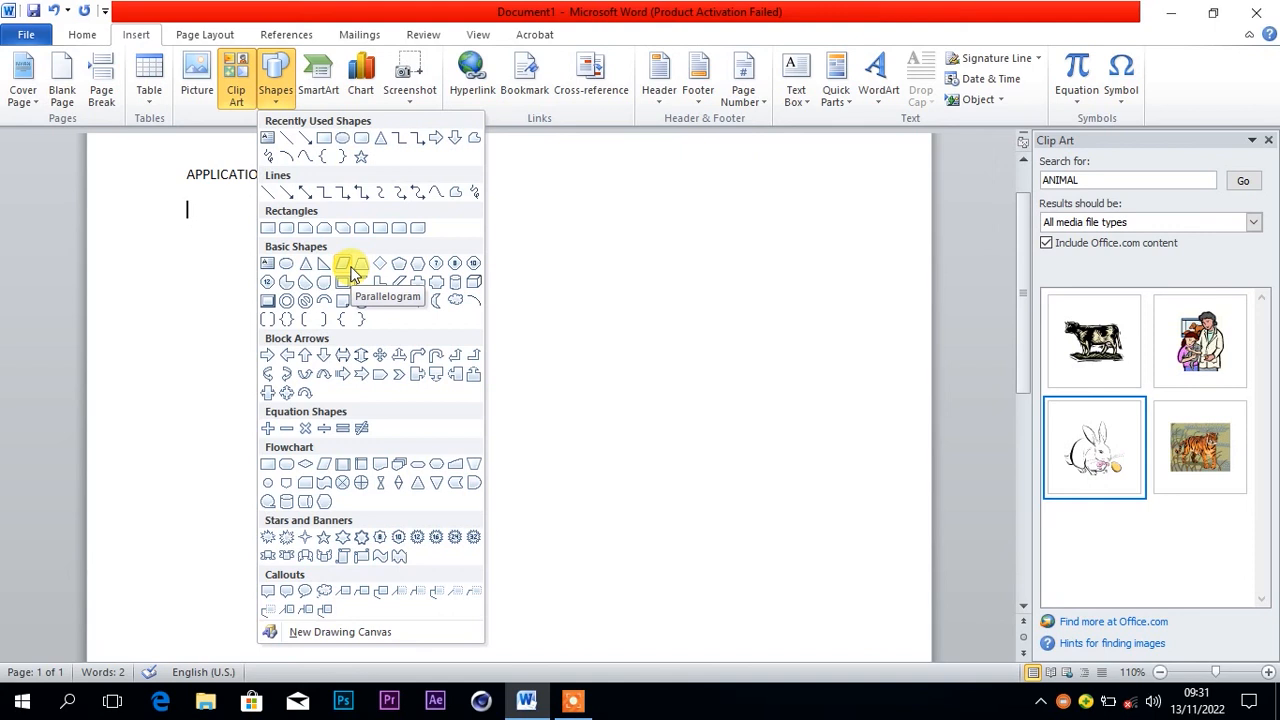
click(344, 138)
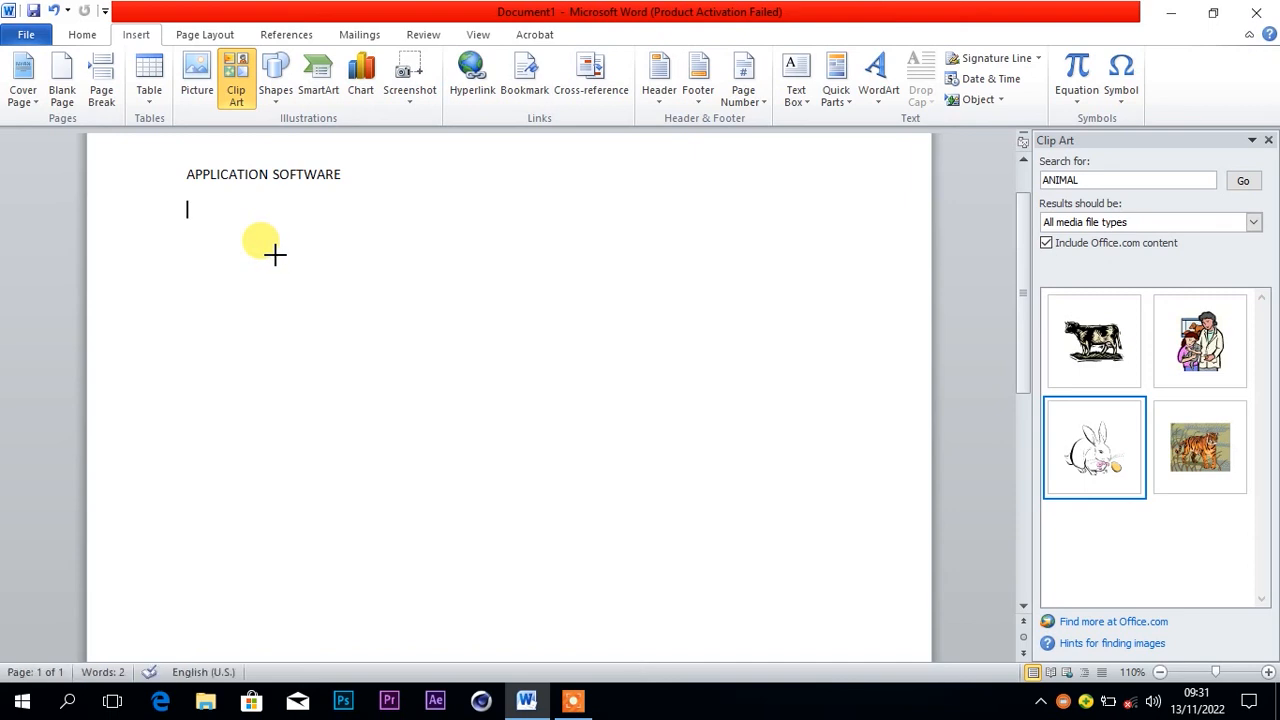
mouse_move(275, 255)
mouse_down()
mouse_move(406, 371)
mouse_move(446, 428)
mouse_up()
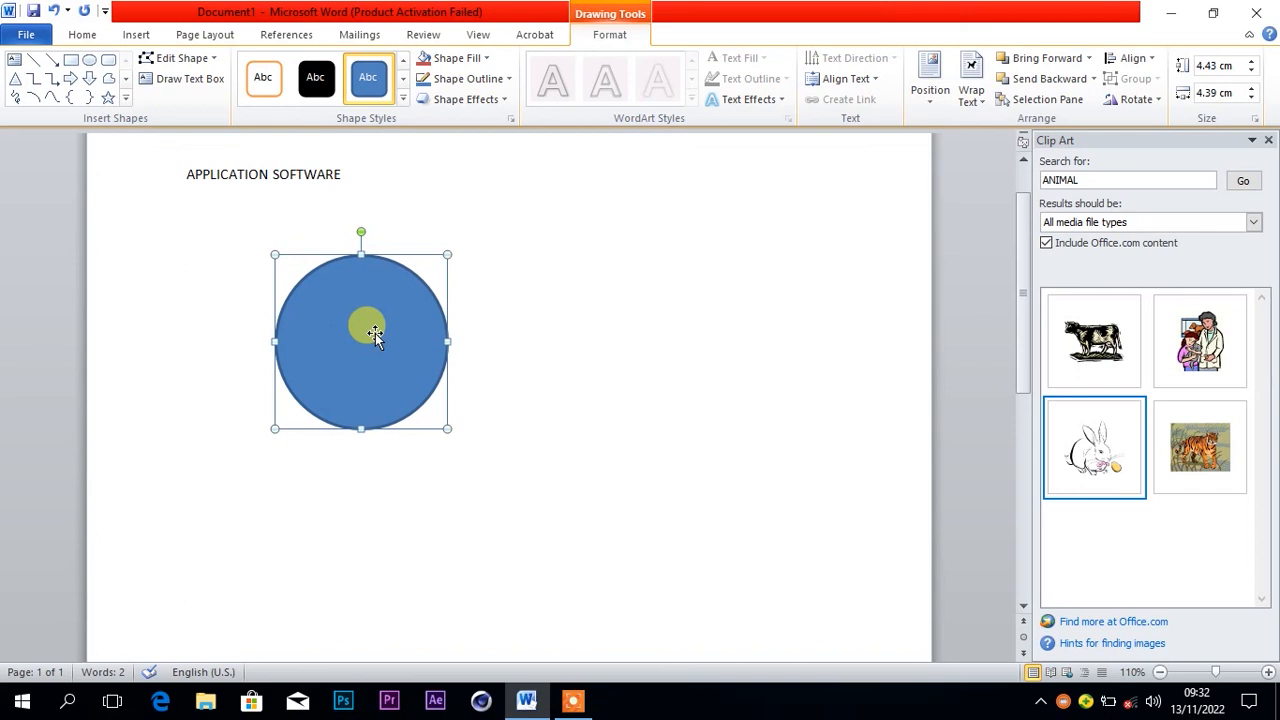
Format the circle with No fill so only its outline is kept.
right_click(376, 336)
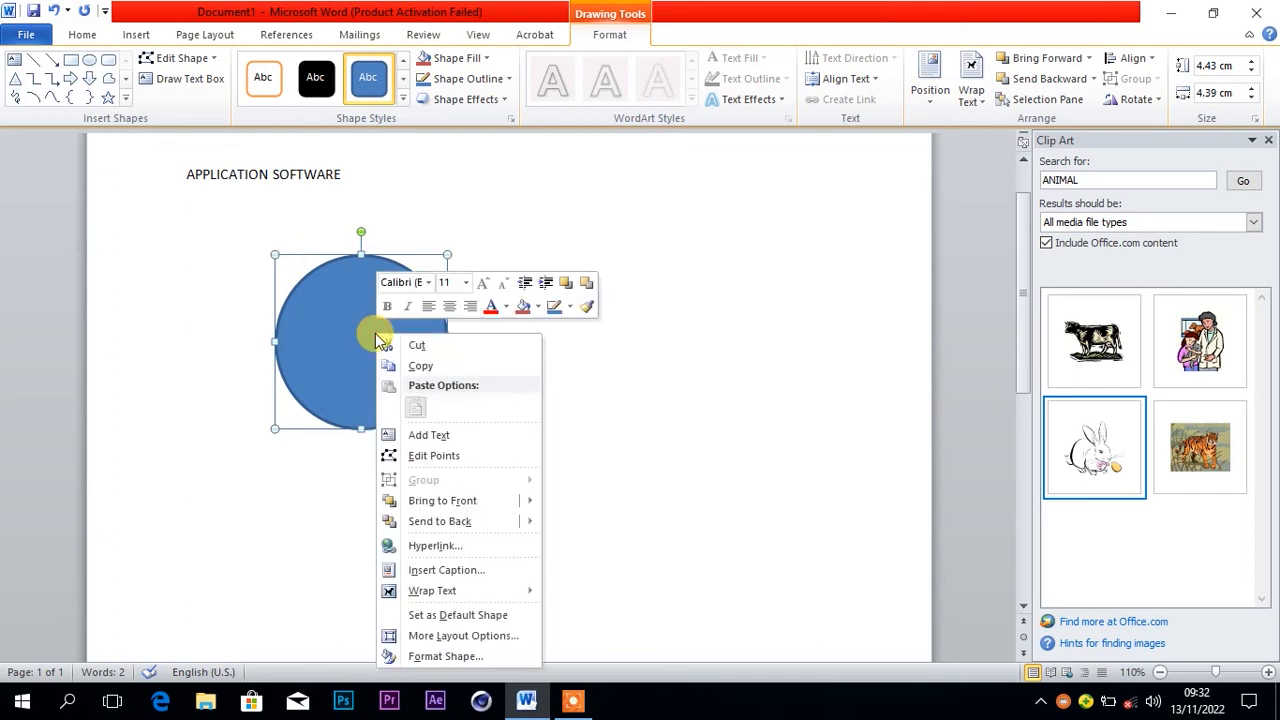
click(455, 658)
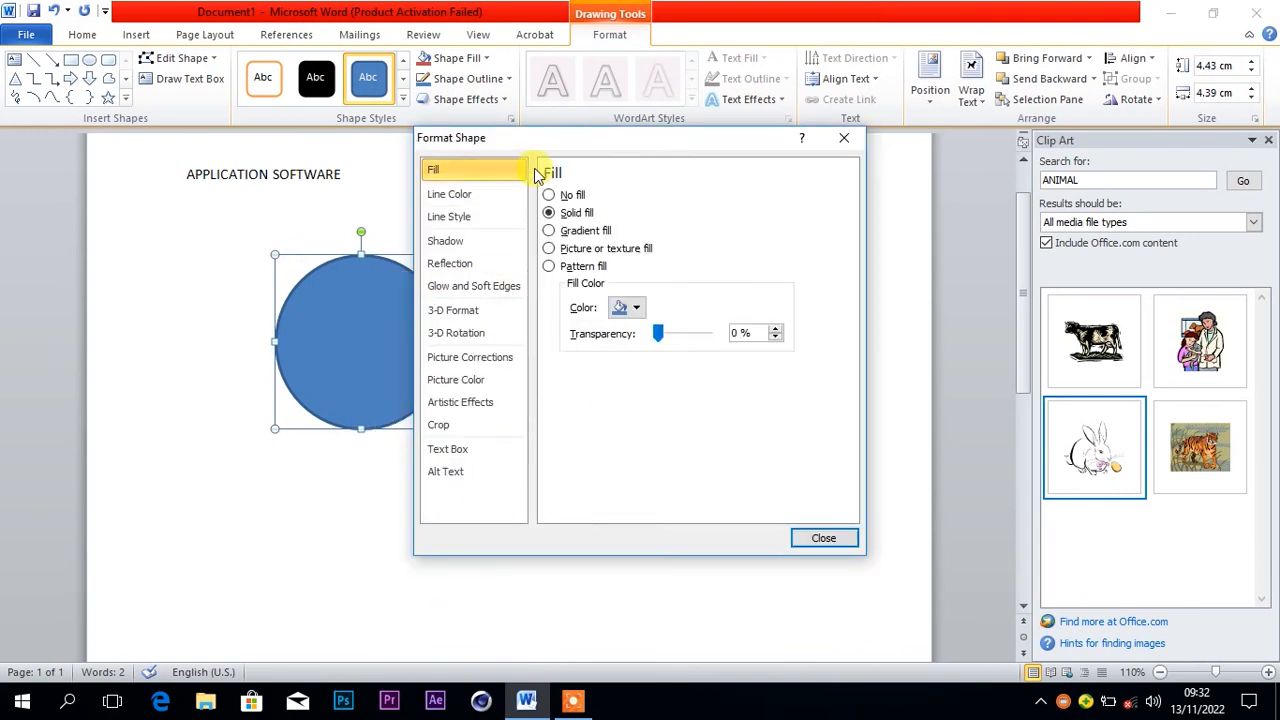
click(549, 196)
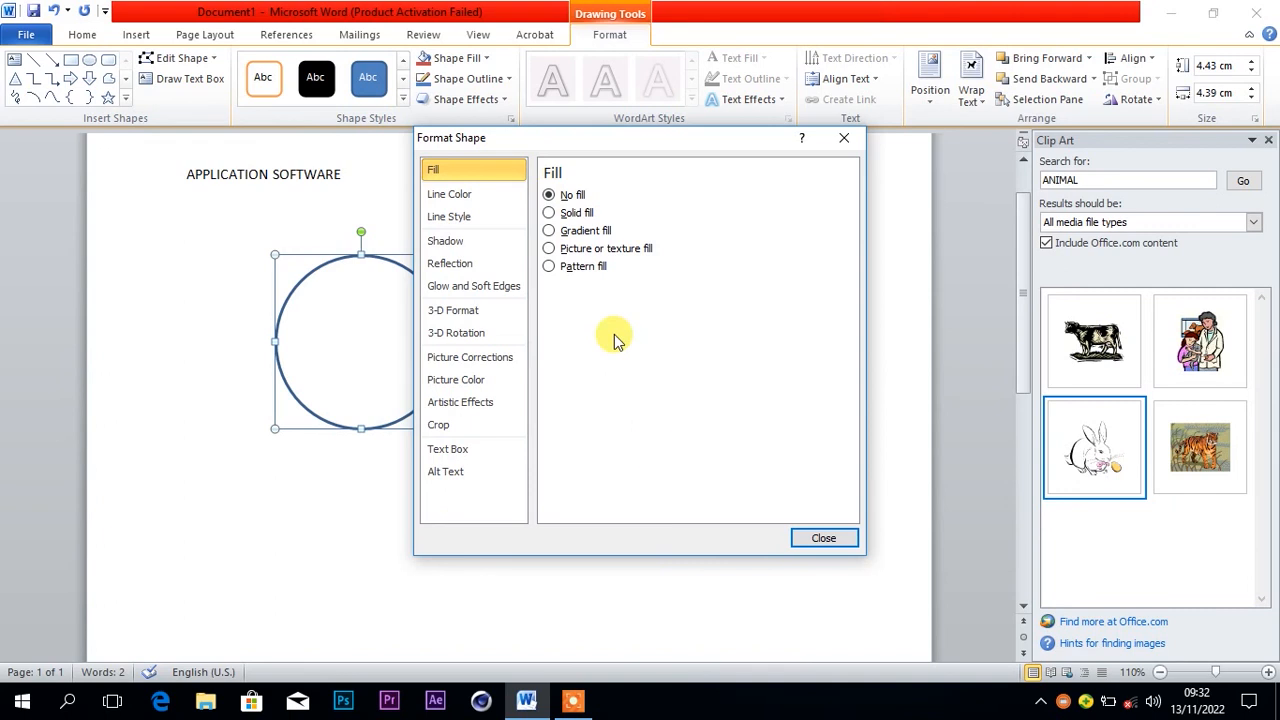
click(820, 540)
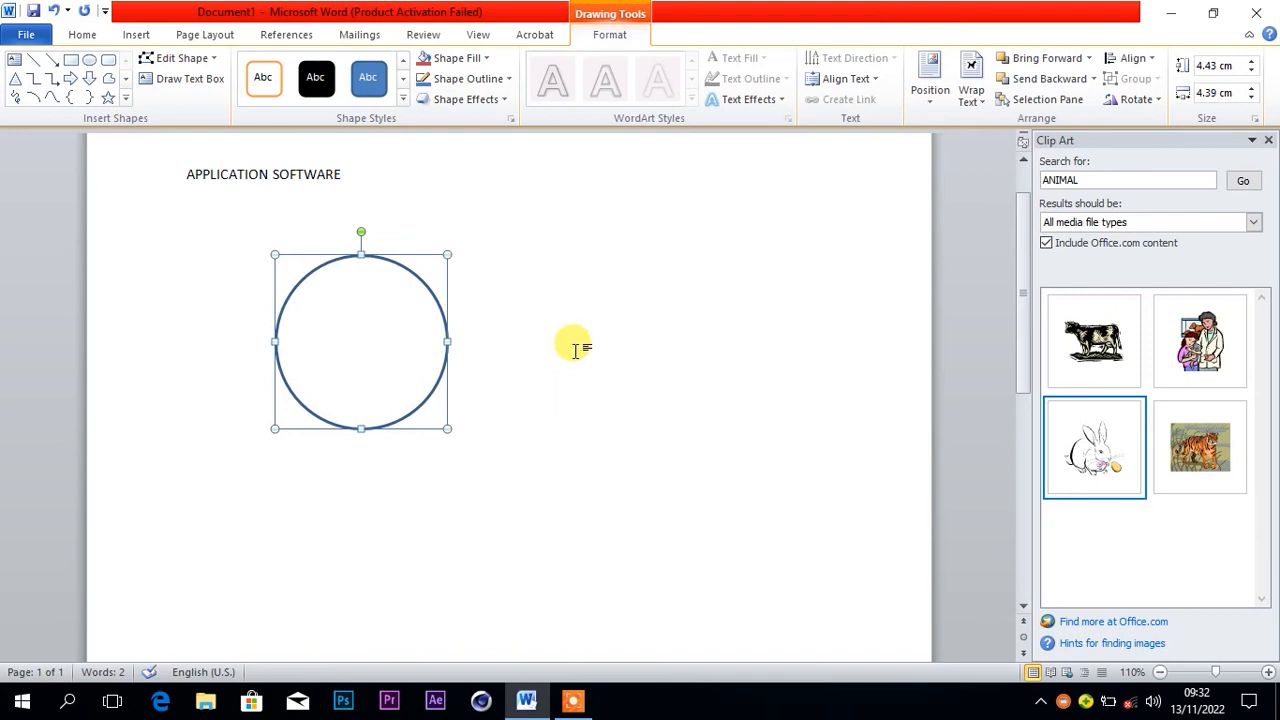
Draw a rectangle about 5.5 cm wide and 3 cm high beside the circle.
click(138, 35)
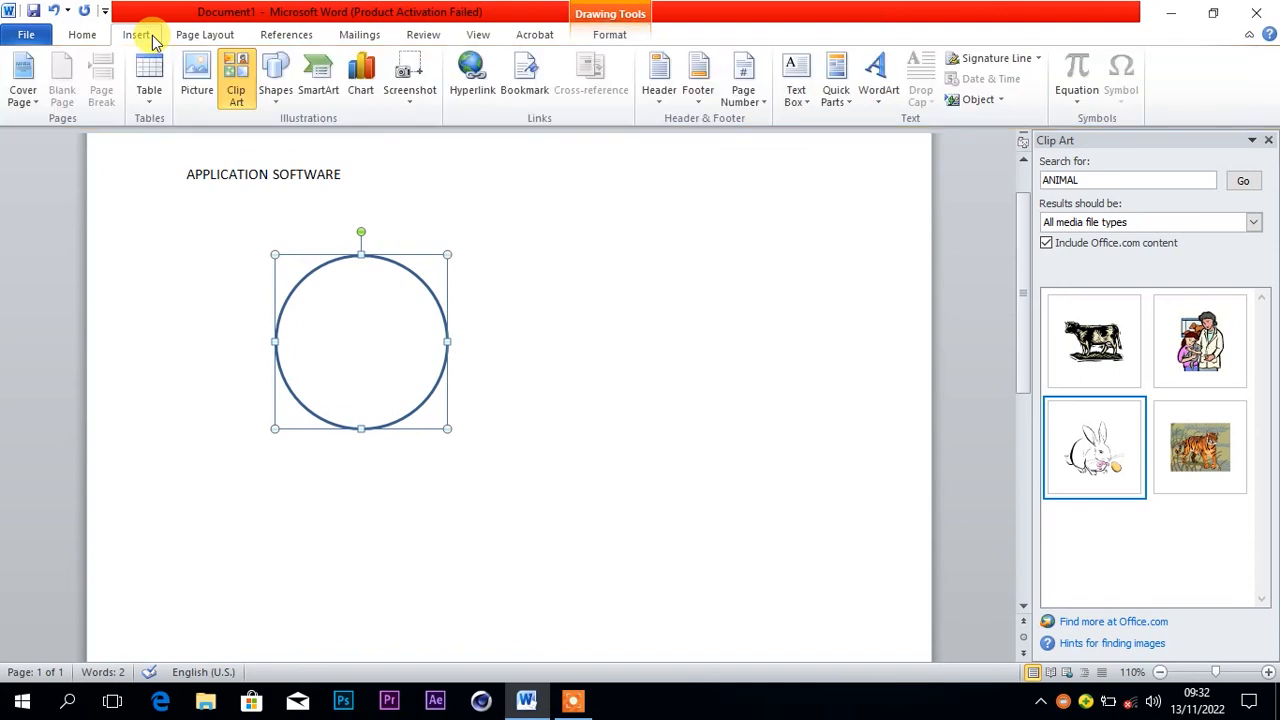
click(276, 78)
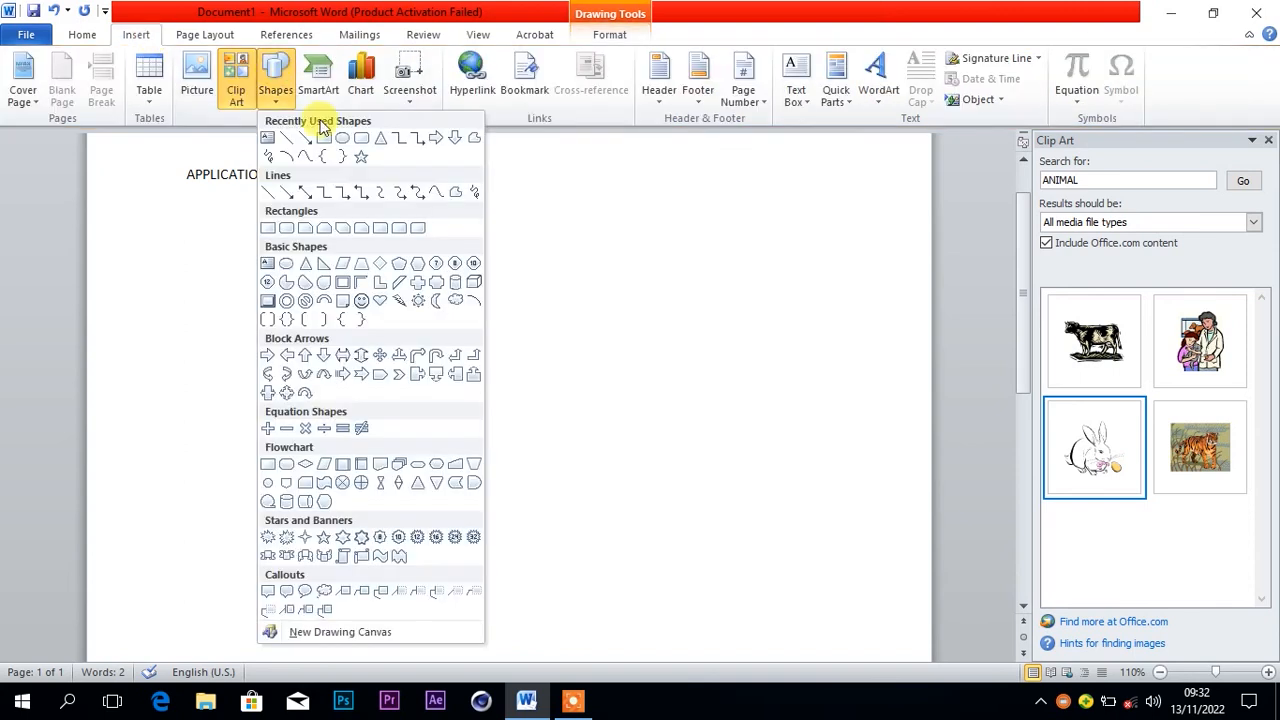
click(327, 141)
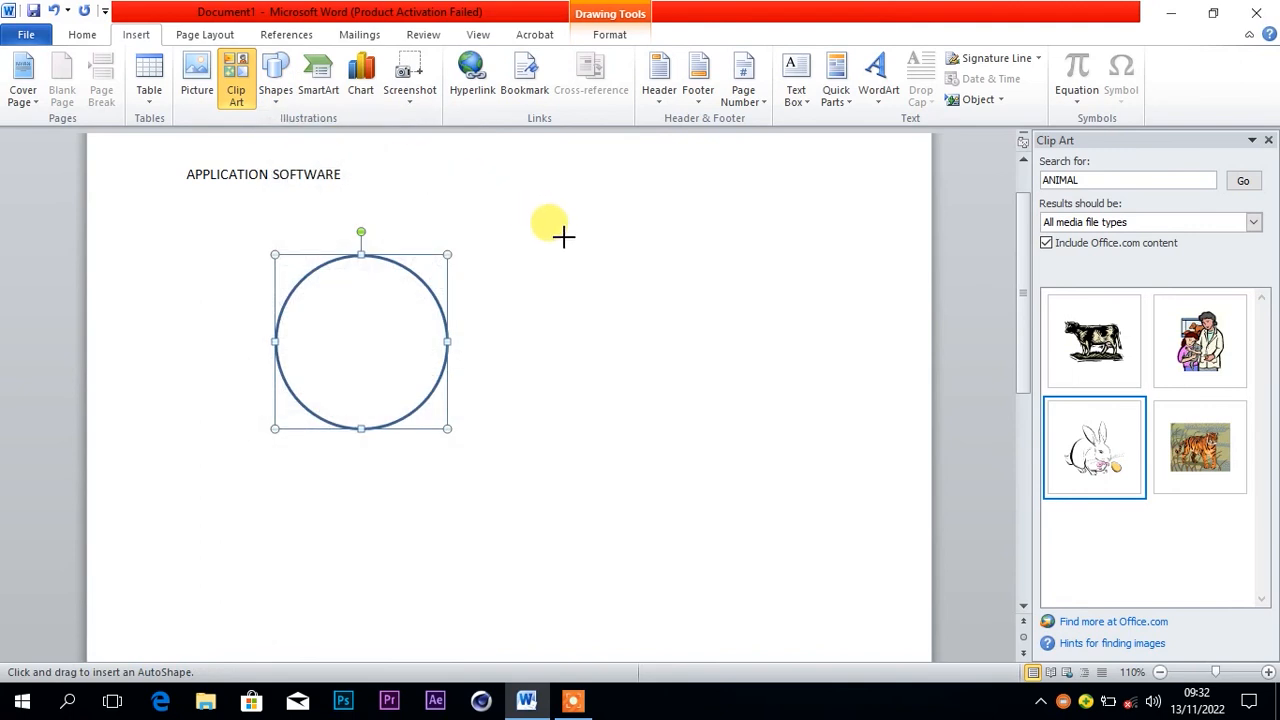
drag(563, 237, 778, 357)
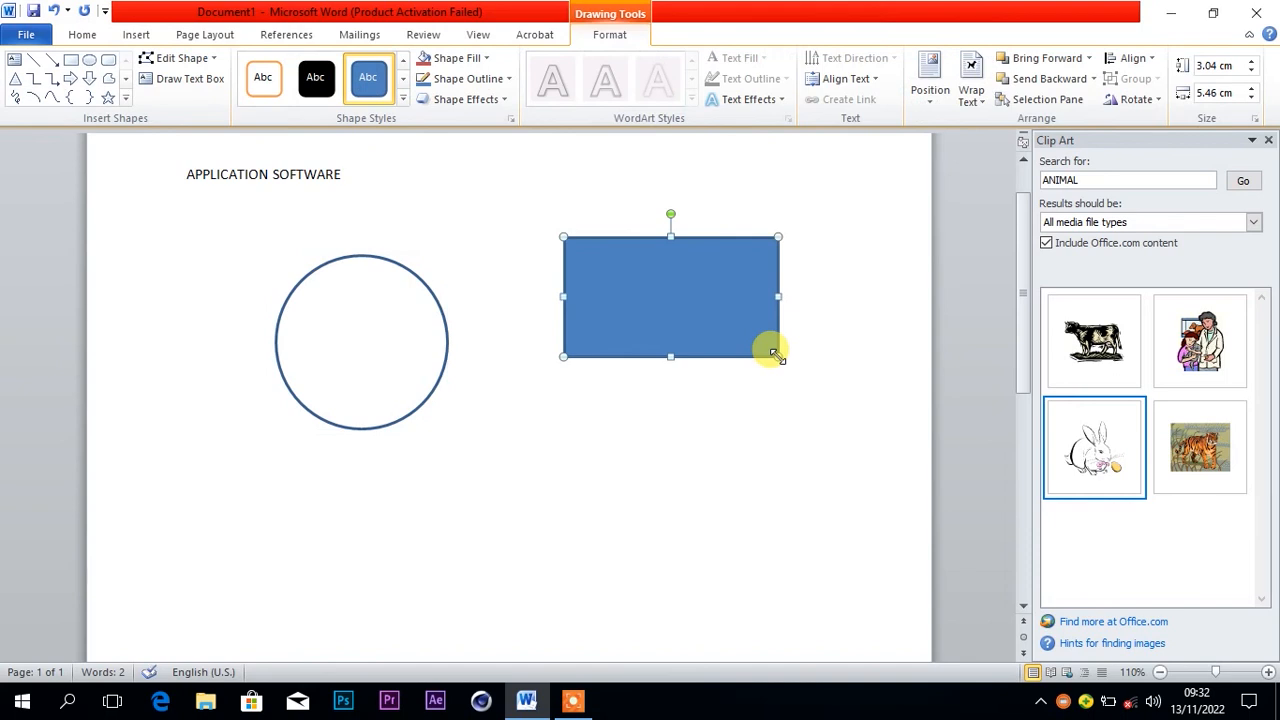
Delete the rectangle and the circle from the page.
key(Delete)
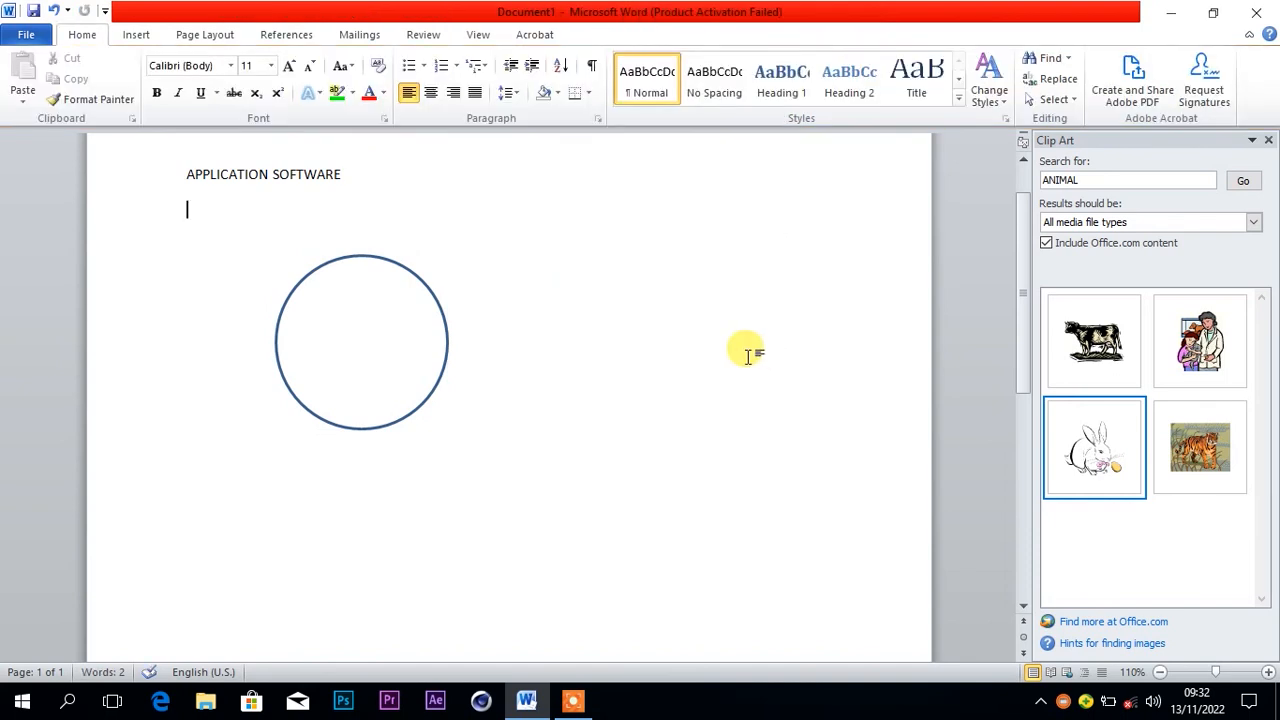
click(424, 396)
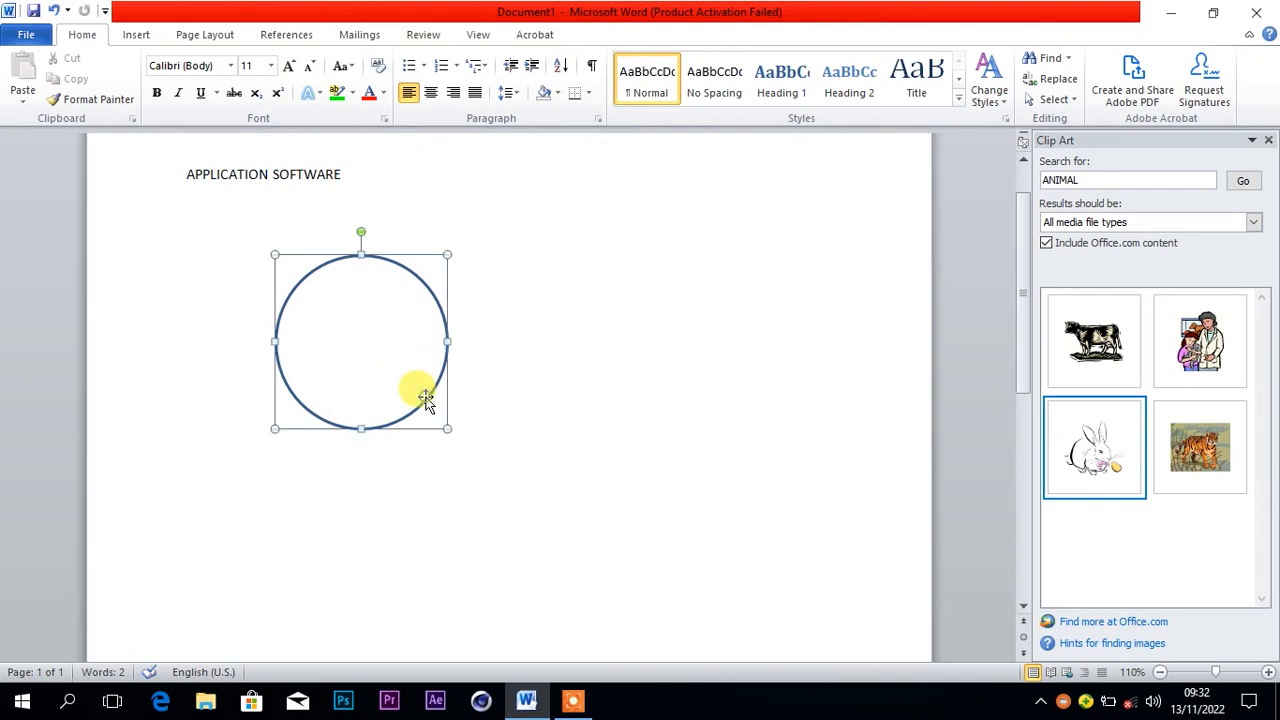
key(Delete)
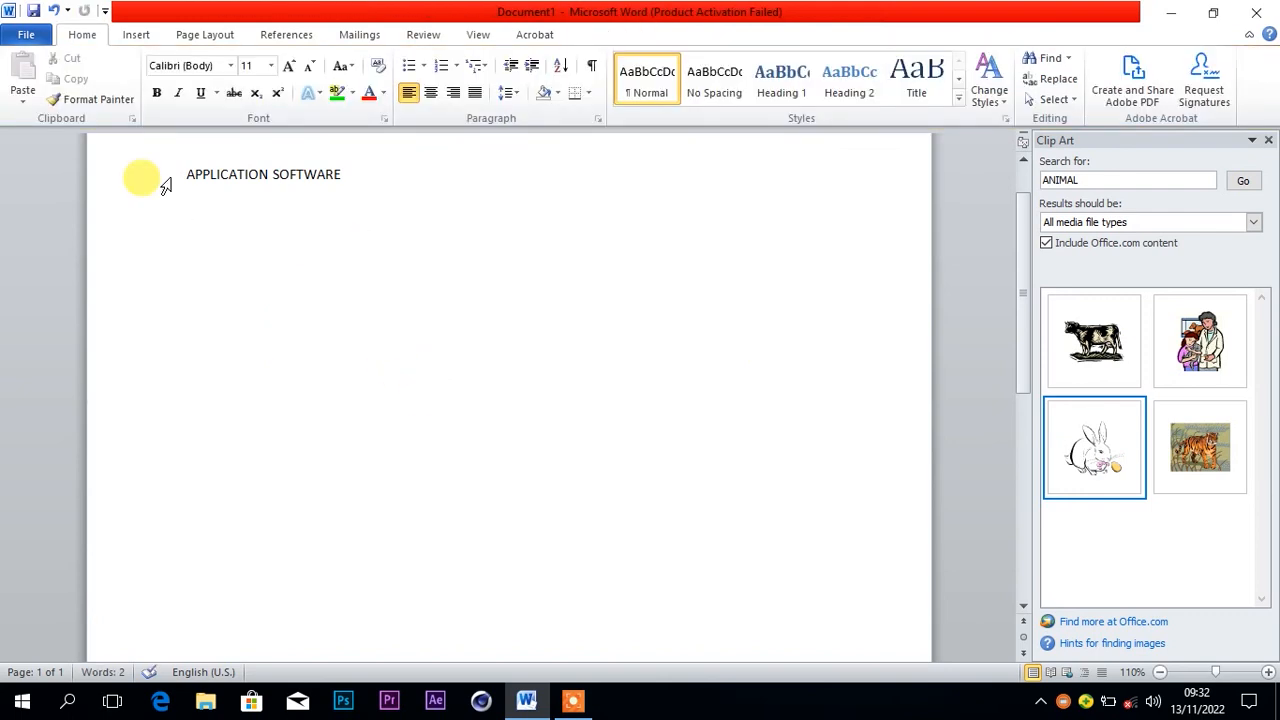
Browse the List and Process SmartArt layouts and insert a Basic Cycle graphic from the Cycle category.
click(136, 35)
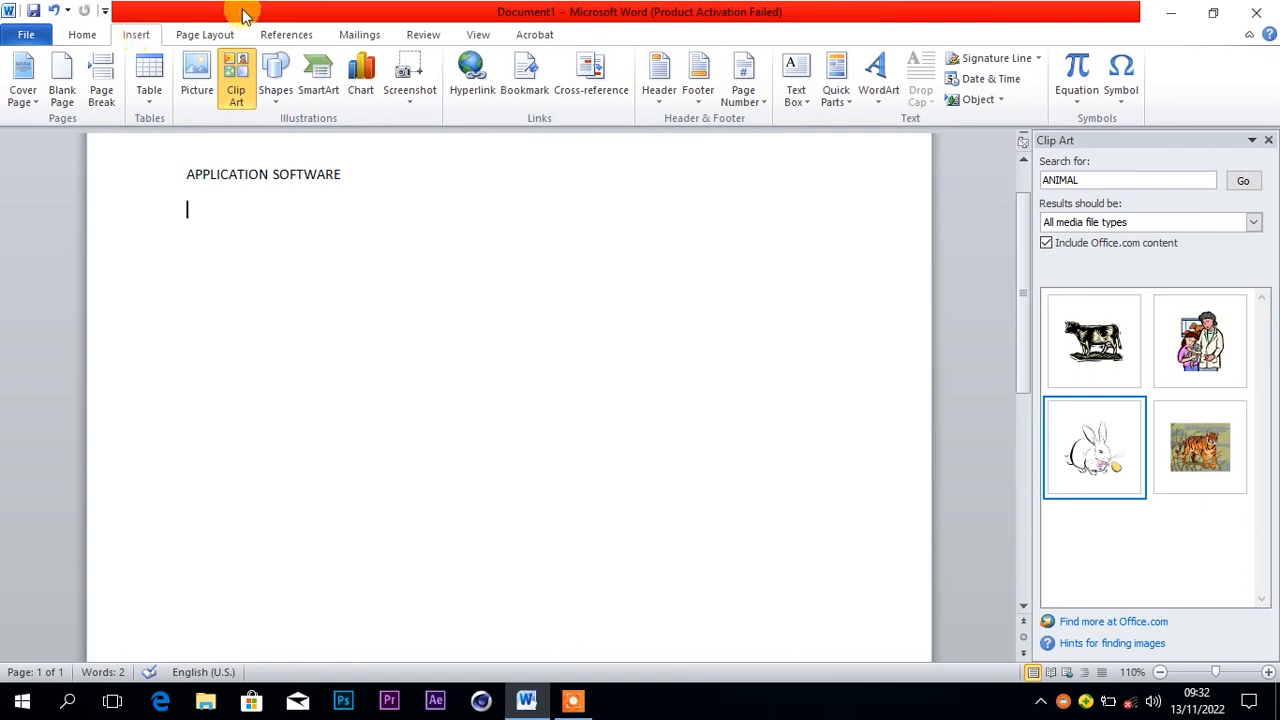
click(318, 82)
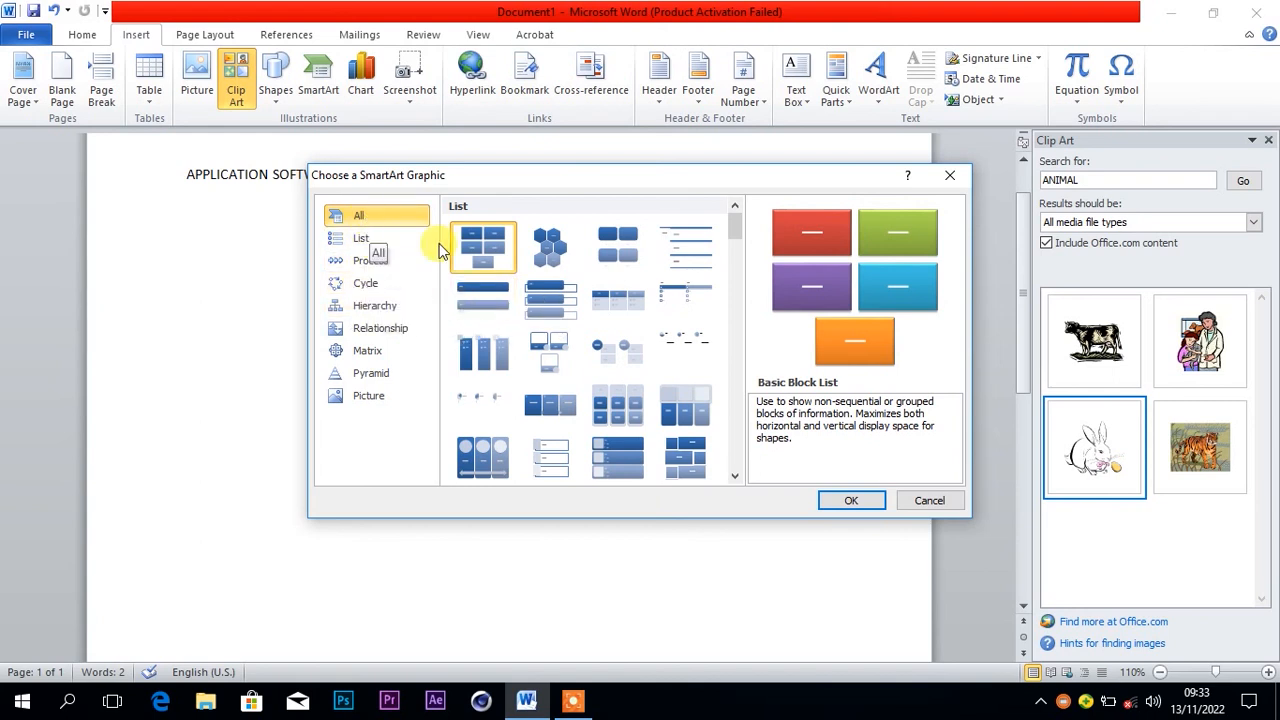
click(377, 245)
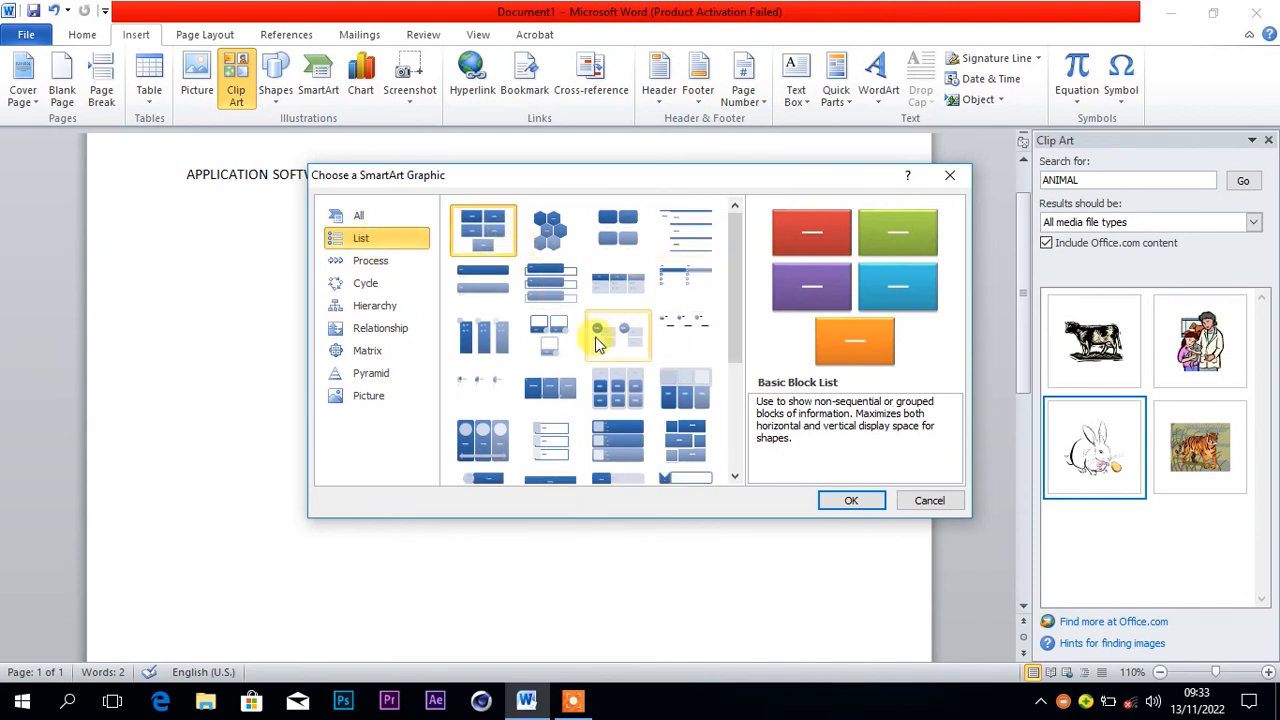
click(370, 266)
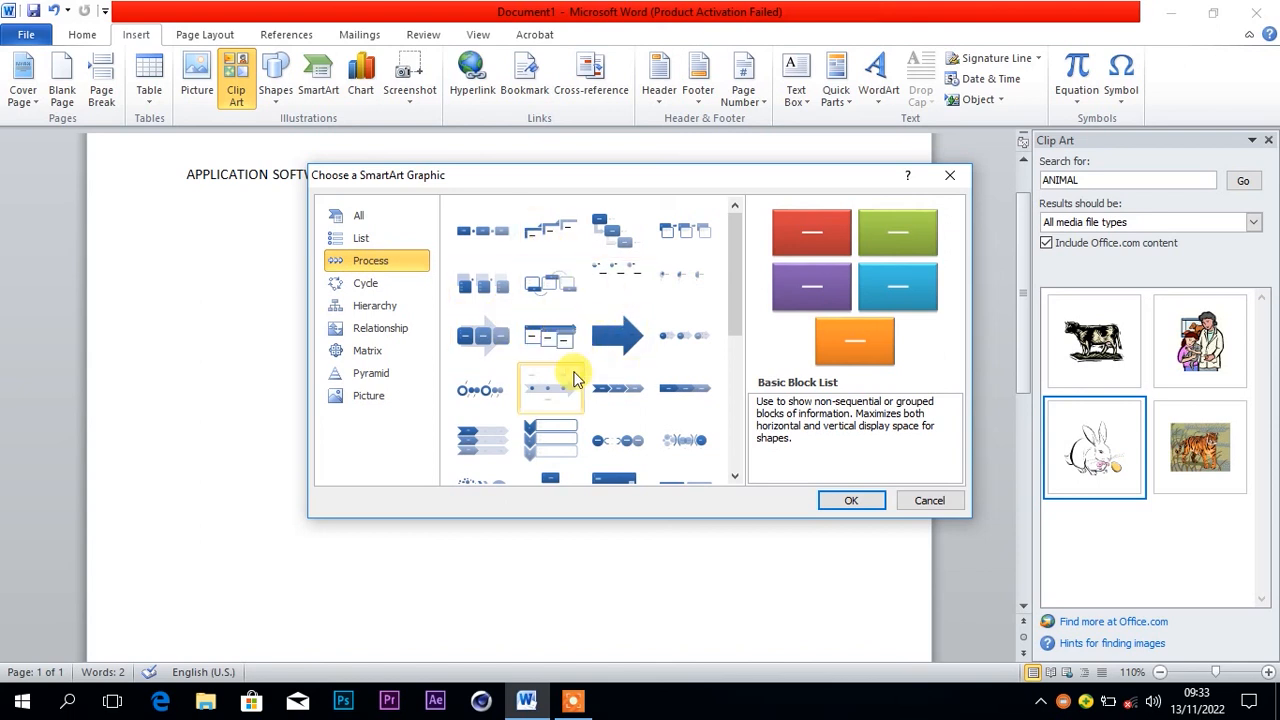
click(373, 285)
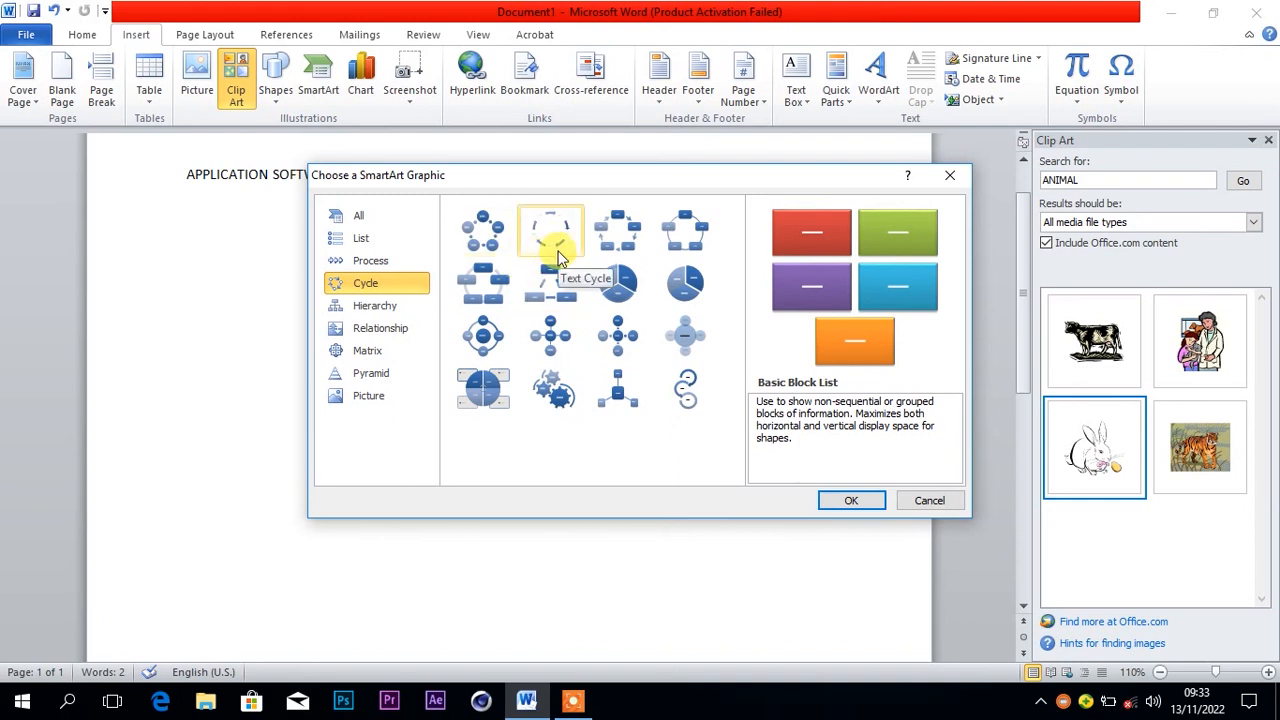
click(487, 230)
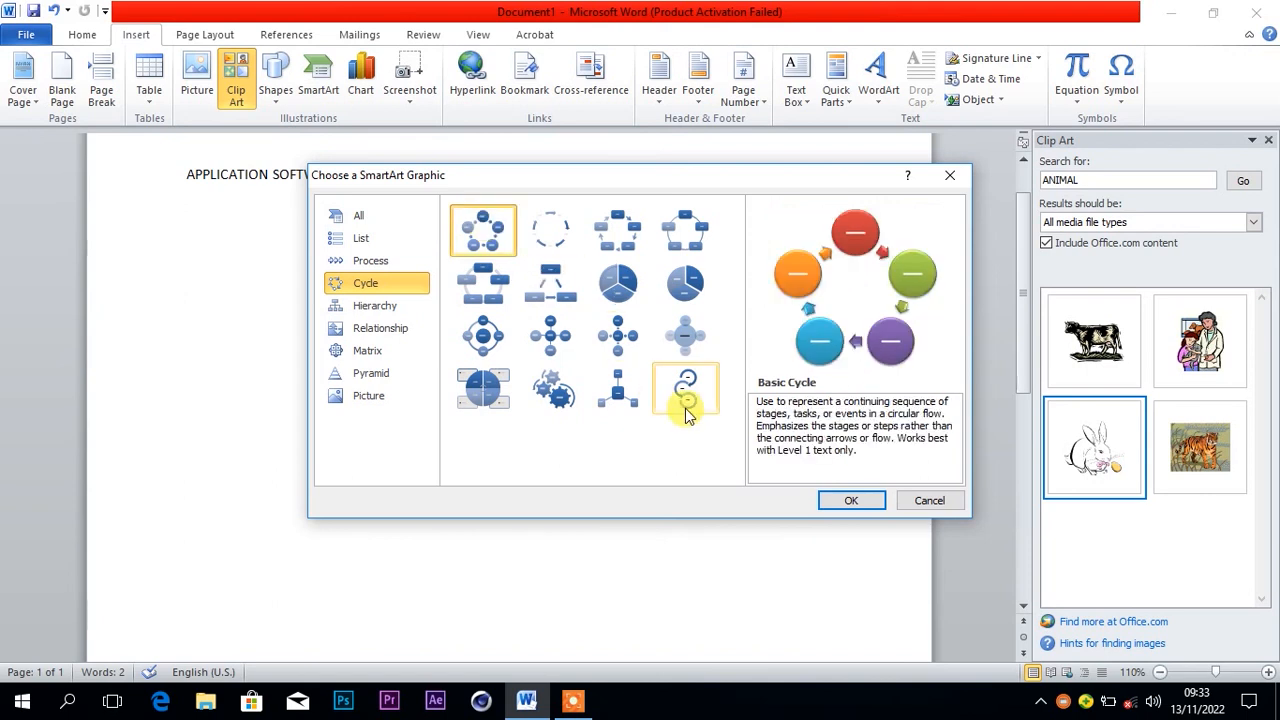
click(845, 505)
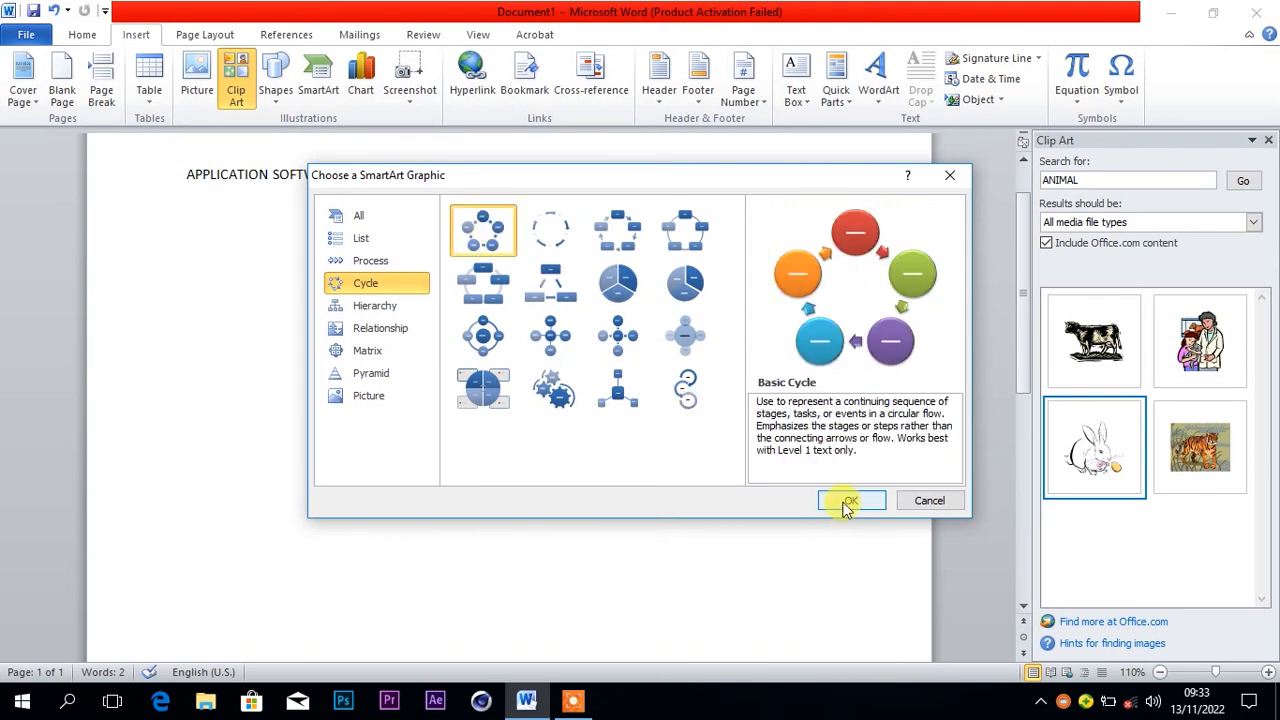
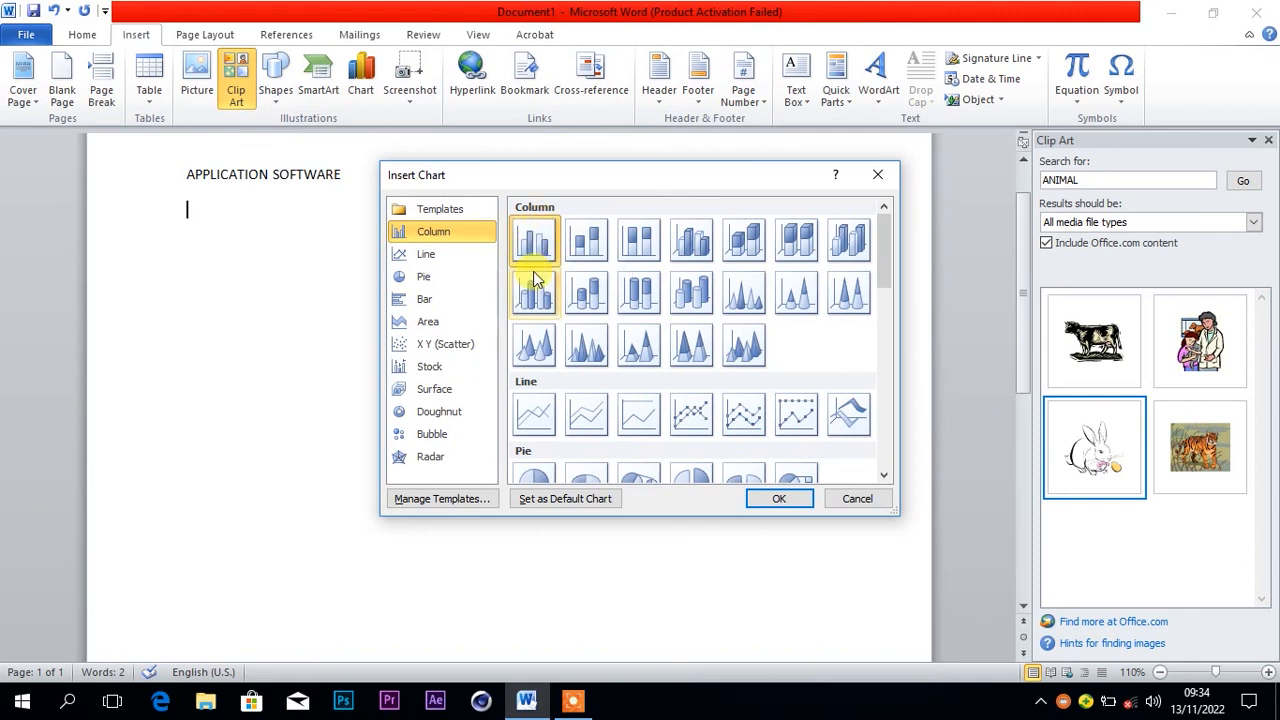
Insert a clustered column chart and replace the series headers in B1:D1 of its data sheet with three people's first names.
click(778, 502)
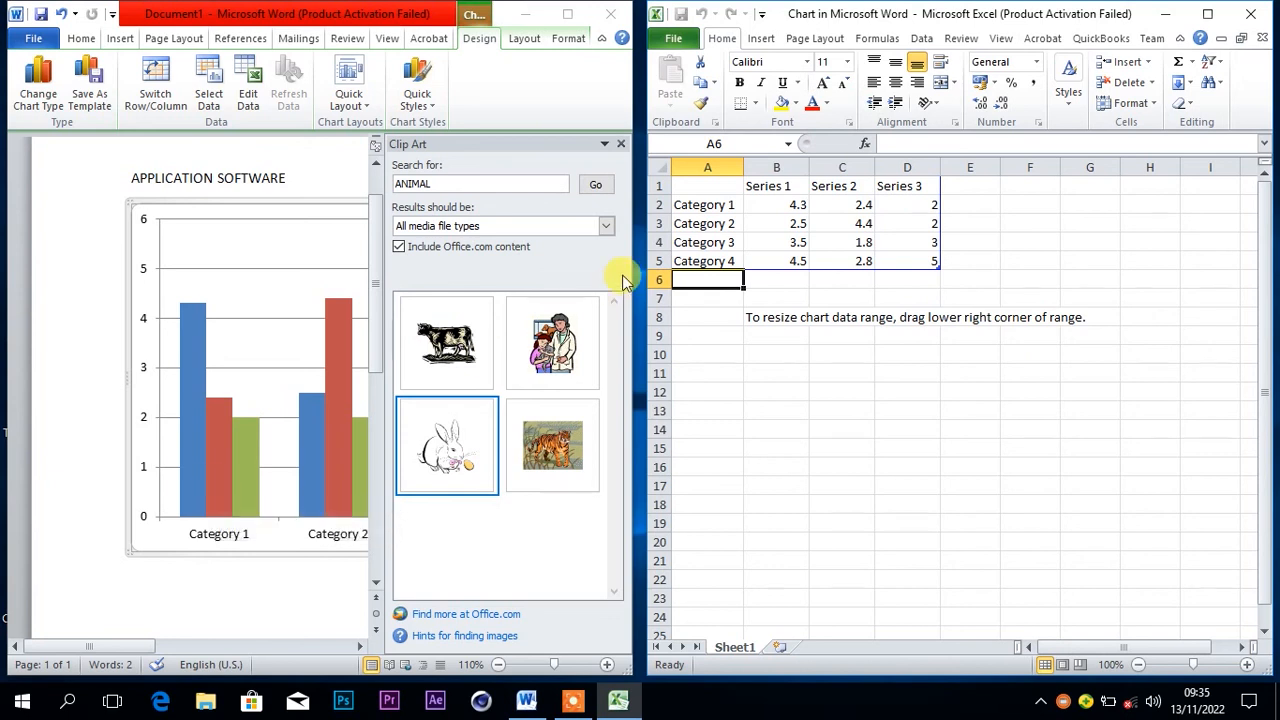
click(776, 188)
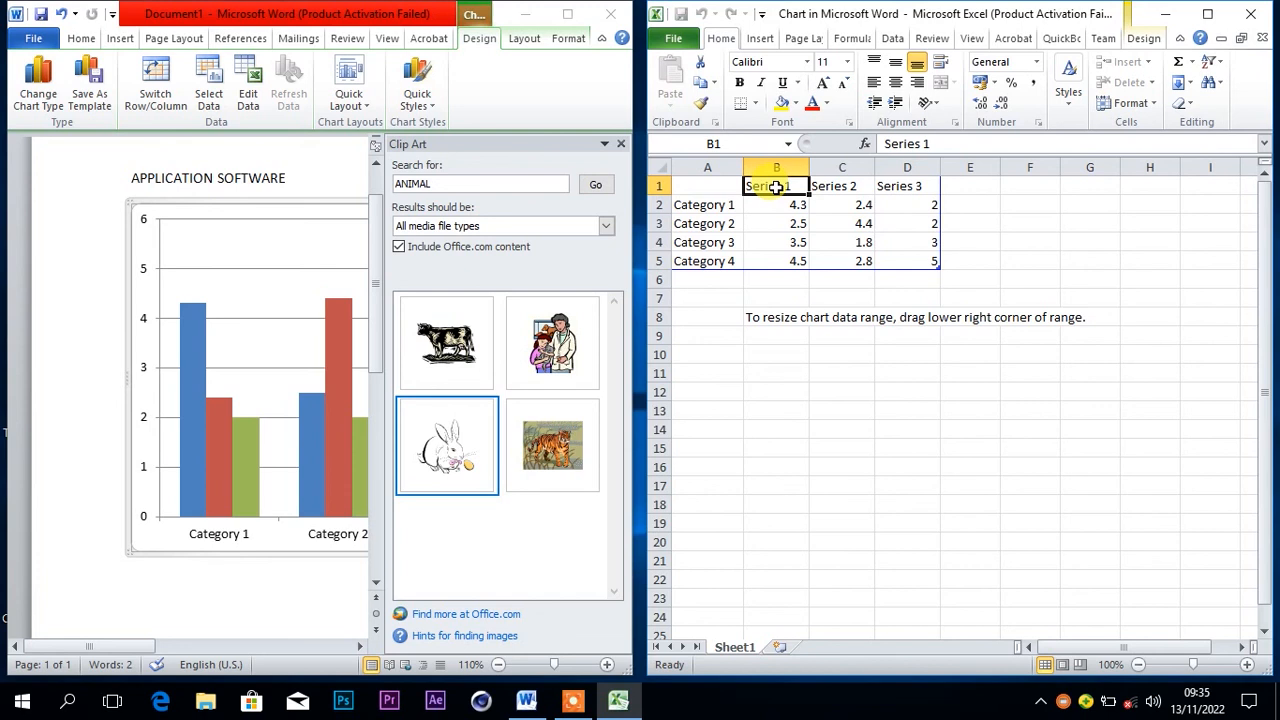
text(J)
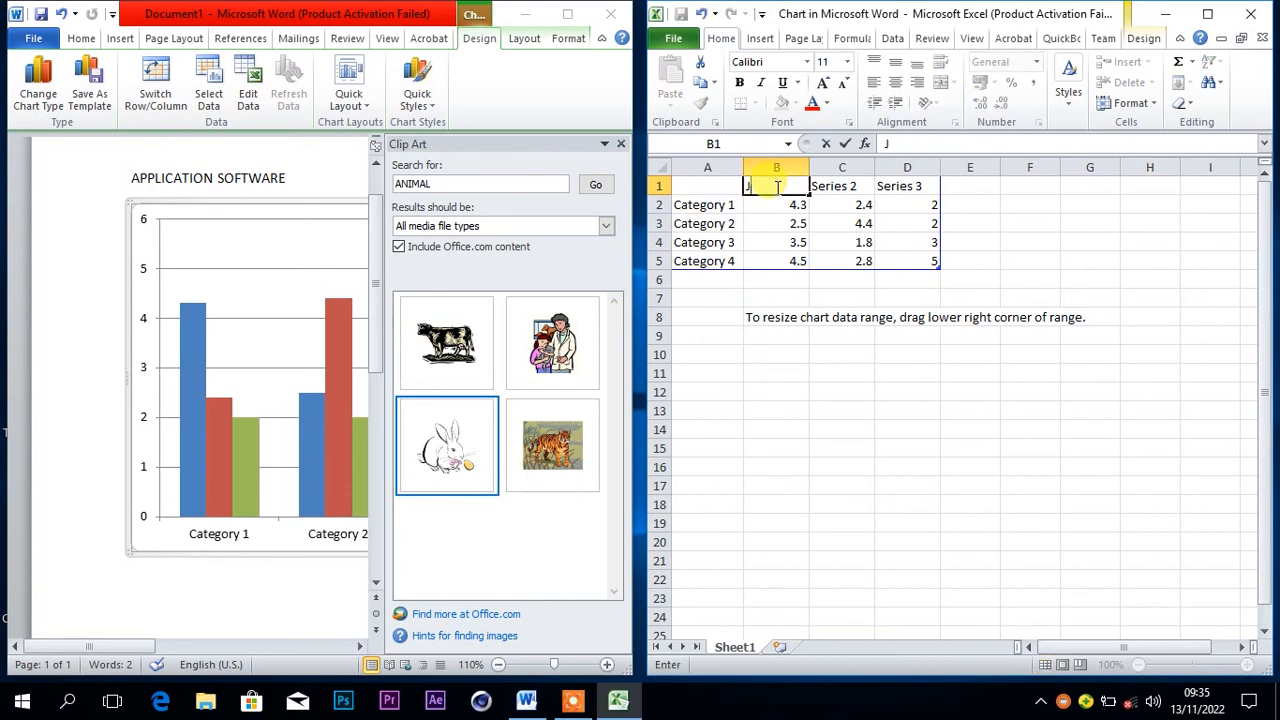
text(OHN)
click(843, 185)
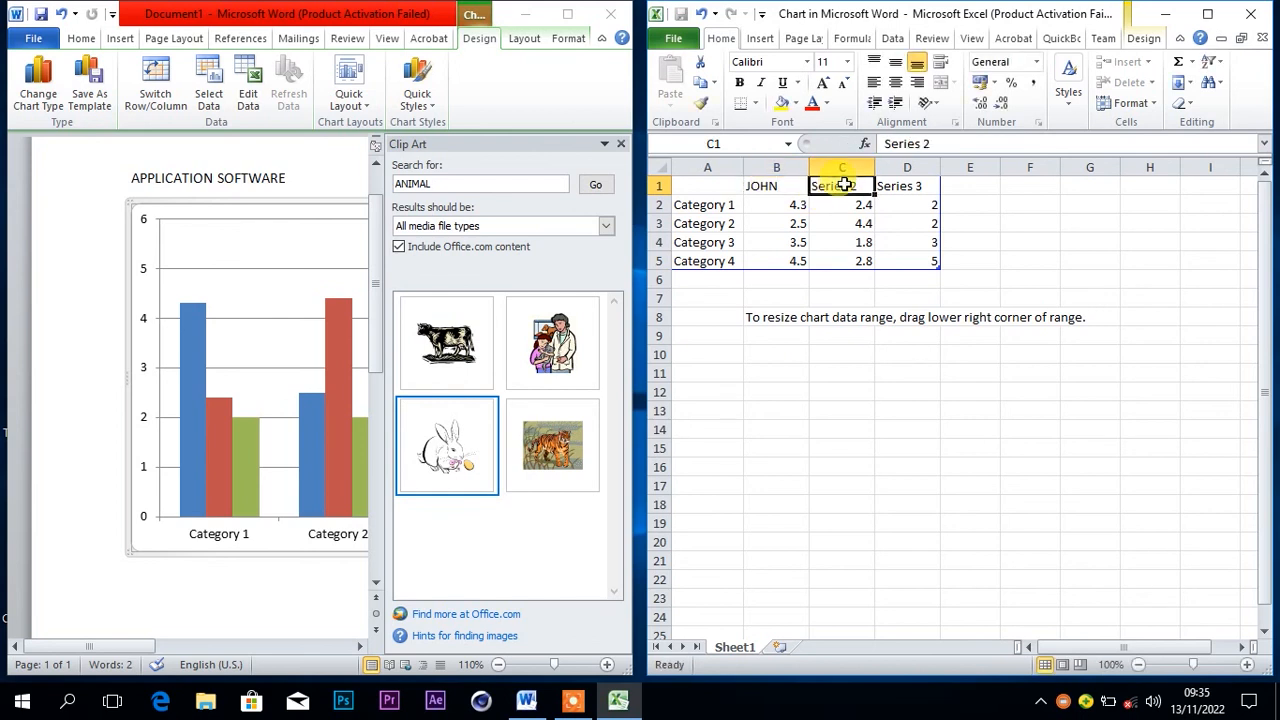
text(GRACE)
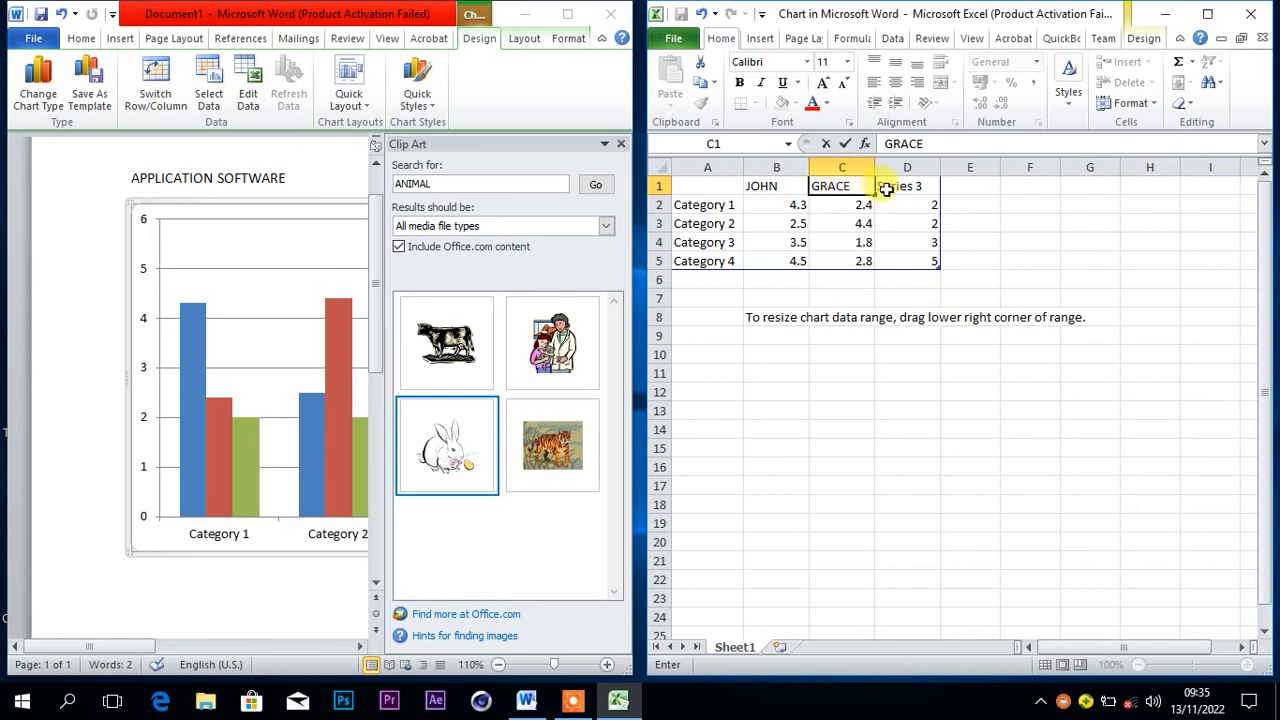
click(887, 188)
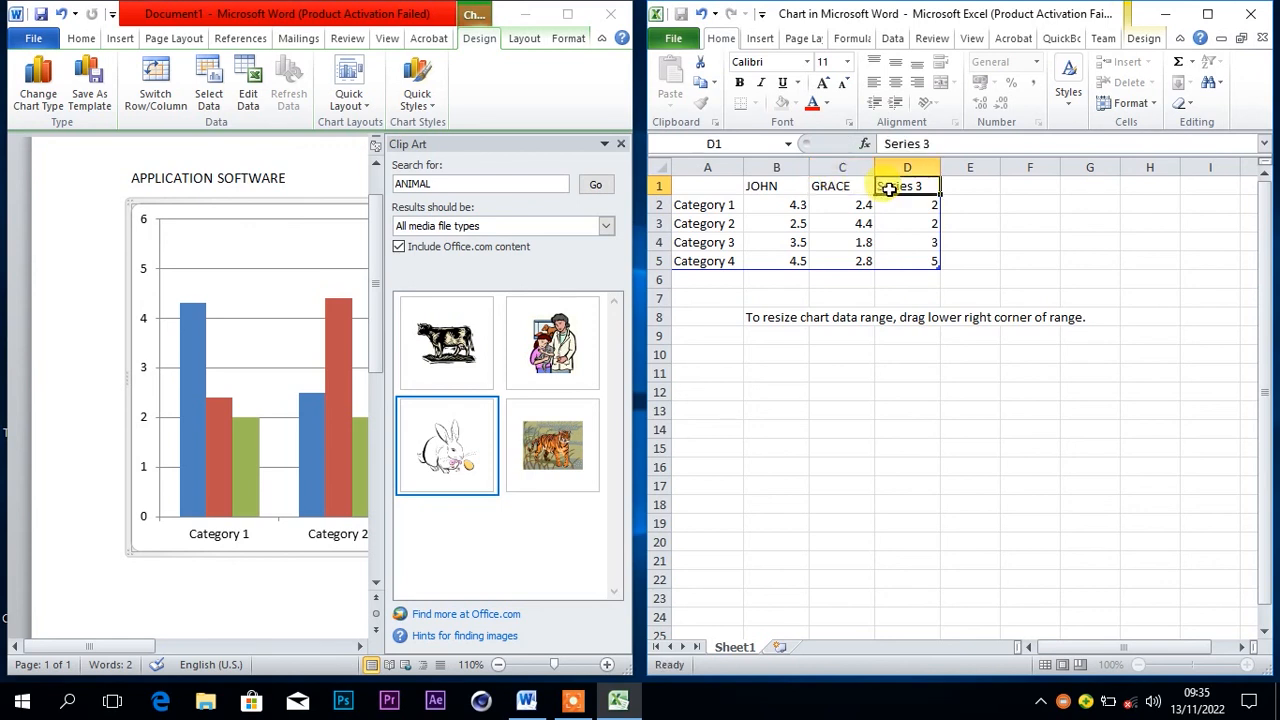
text(TOM)
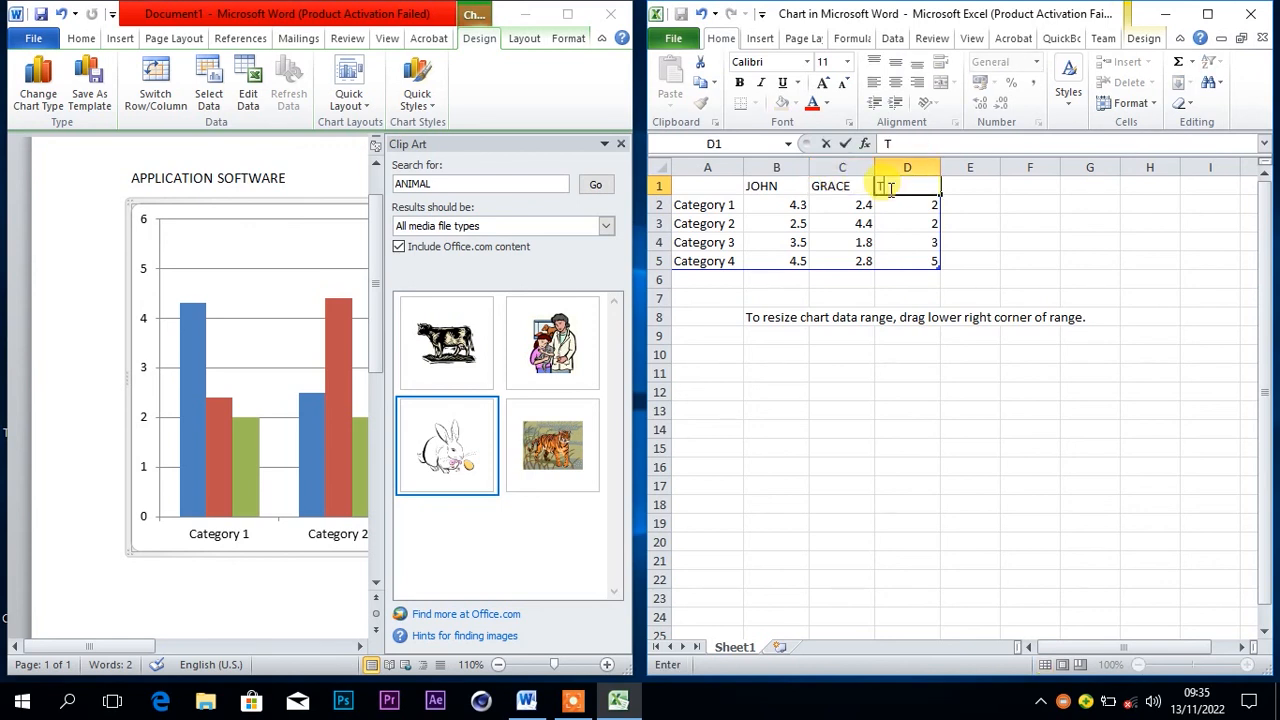
Replace the category labels in A2:A5 of the chart's data sheet with MATH, SST, ENGLISH and SCIENCE.
click(712, 208)
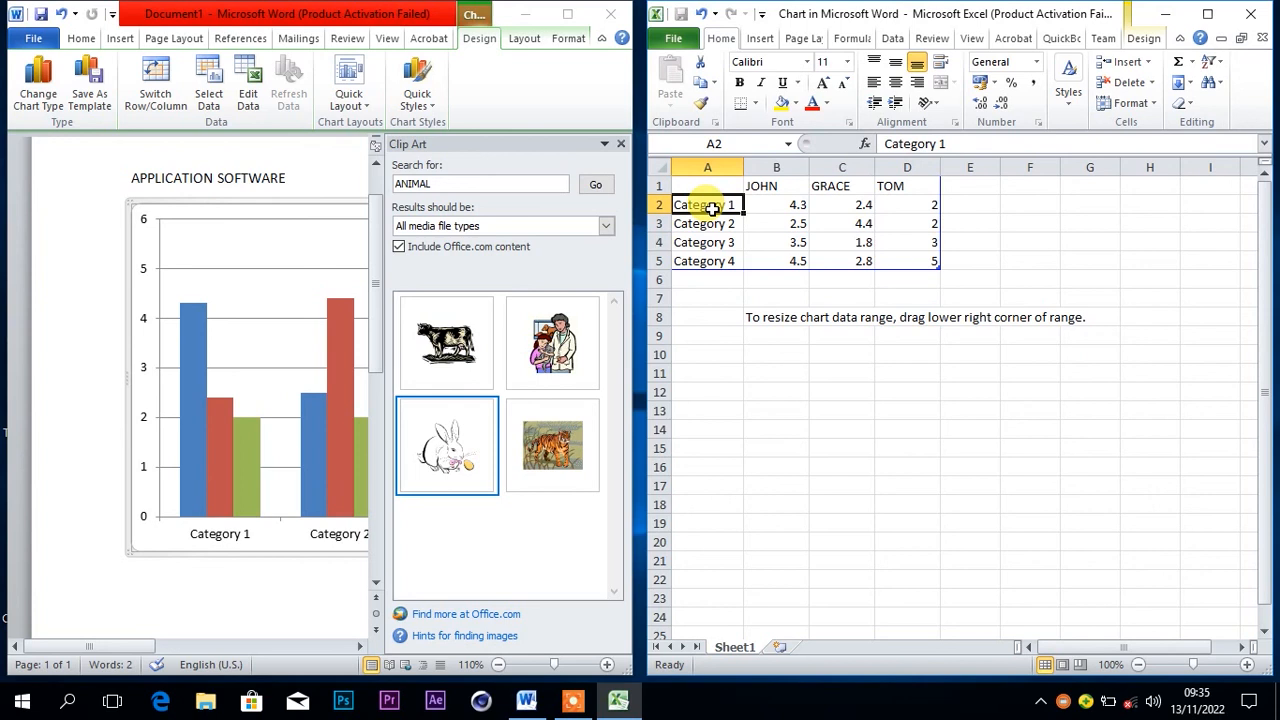
text(MA)
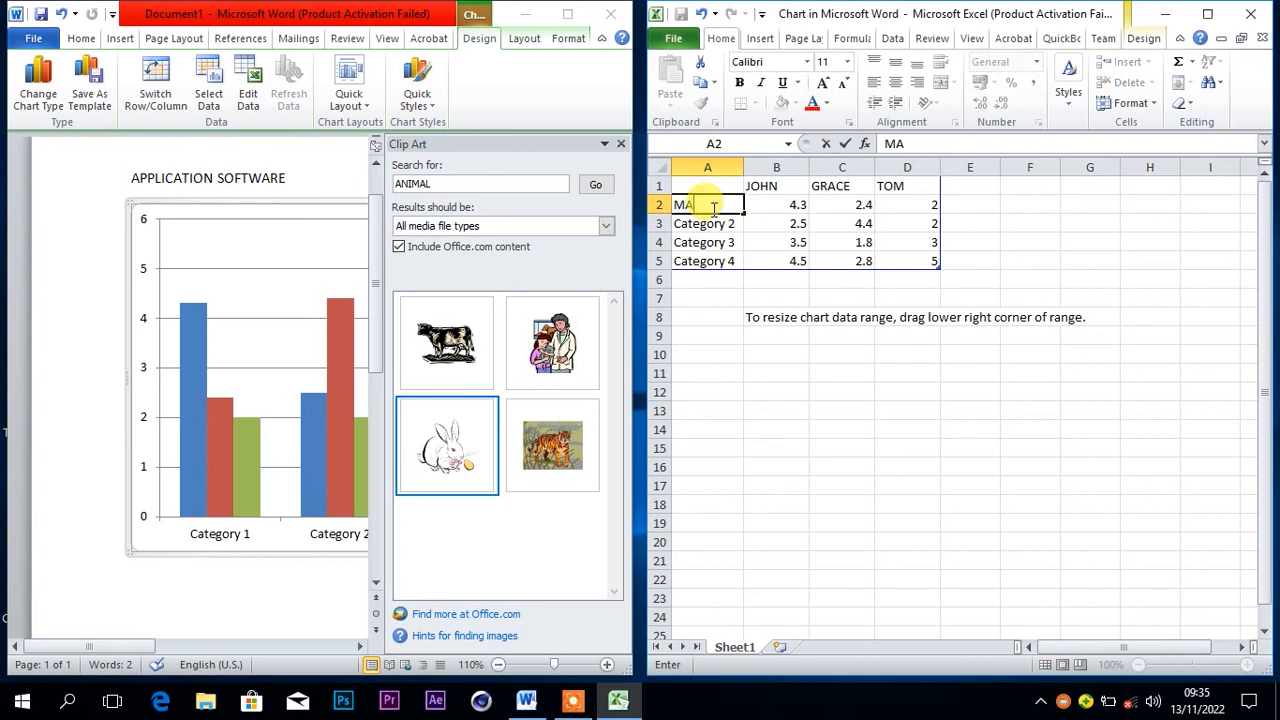
text(TH)
click(711, 225)
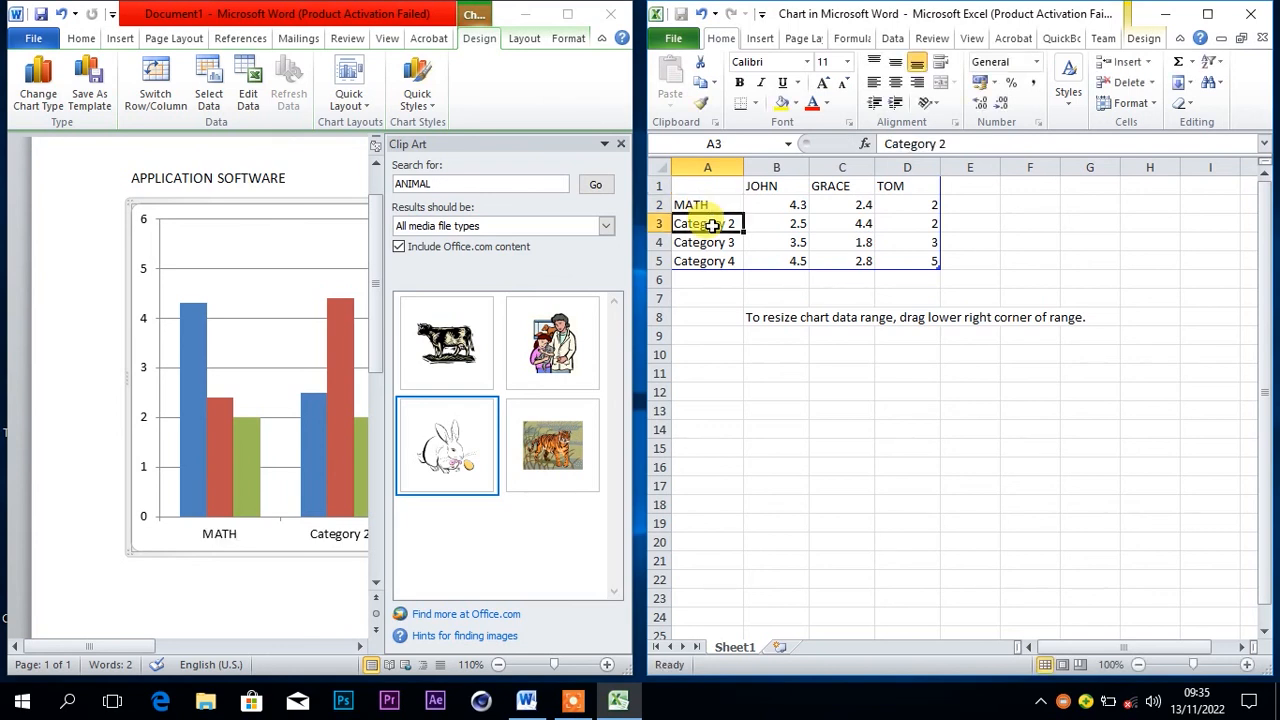
text(SST)
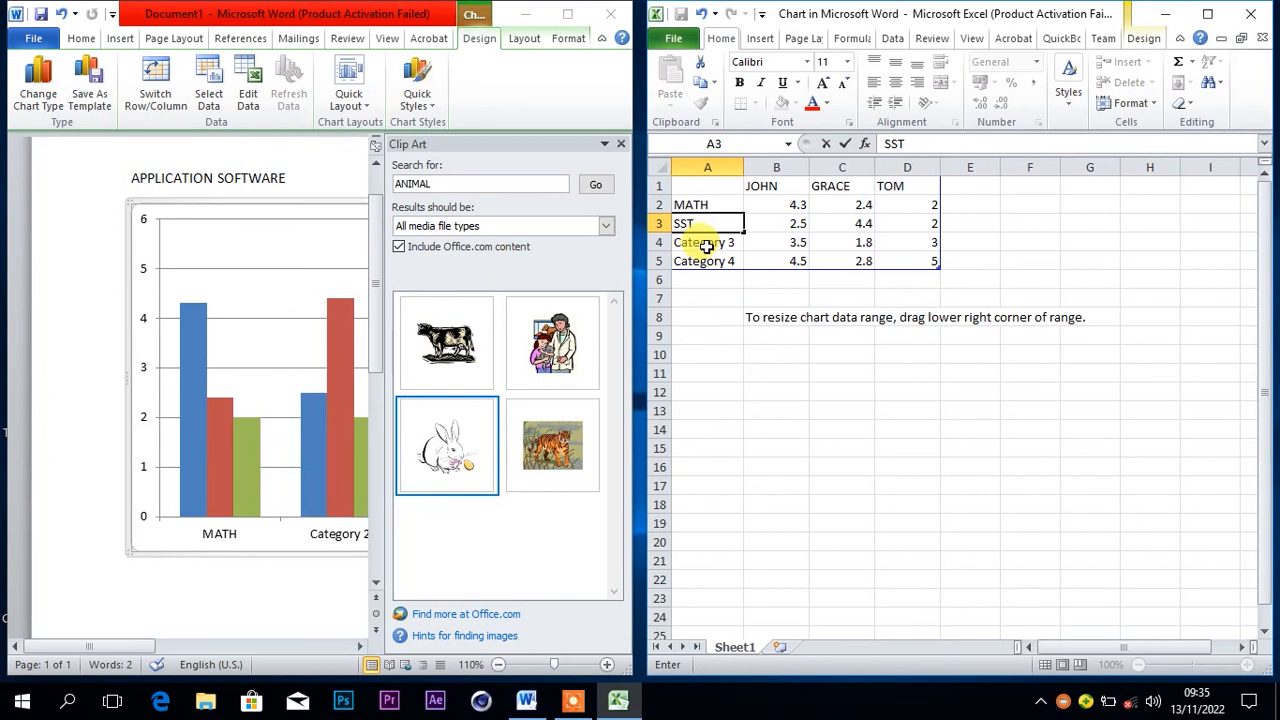
click(706, 245)
text(EN)
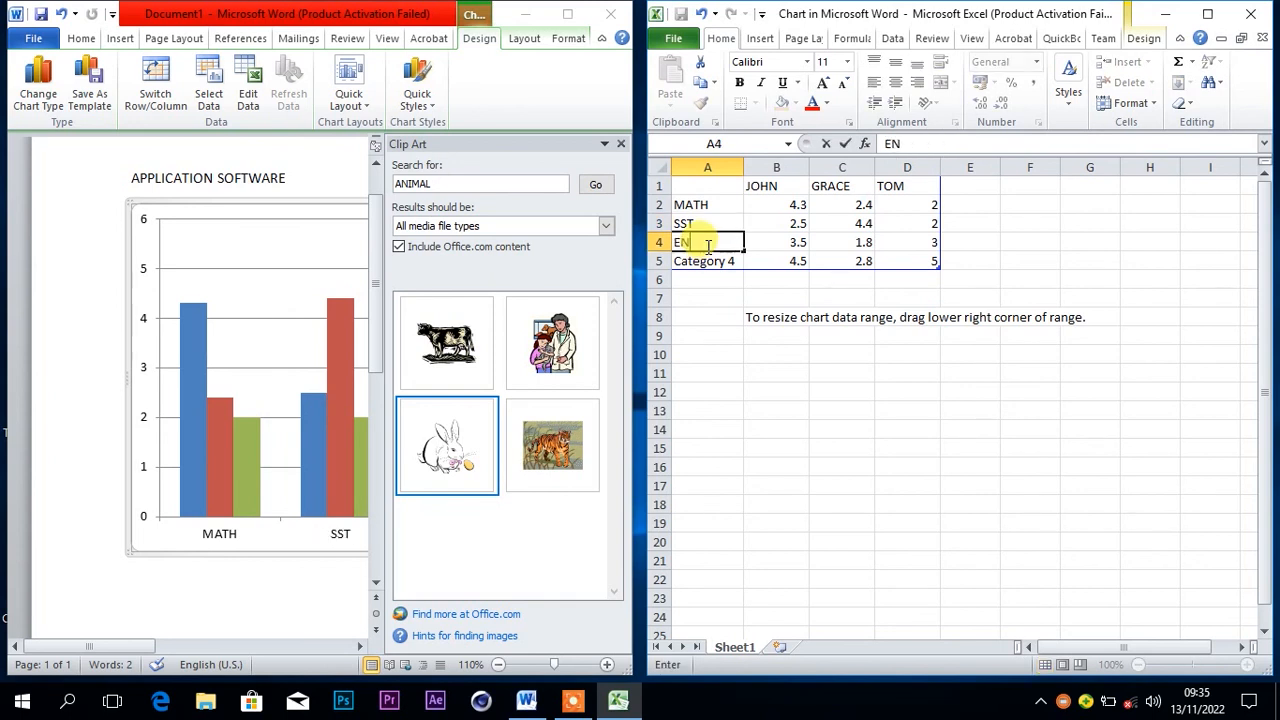
text(GLISH)
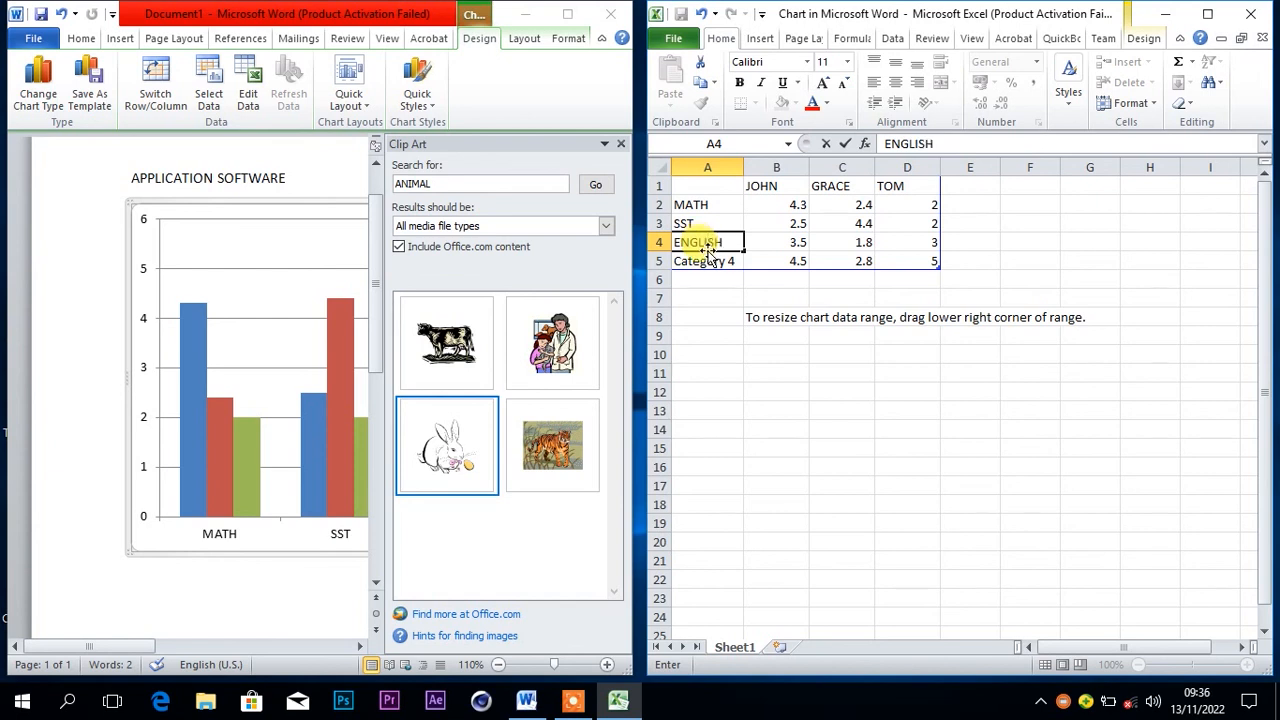
click(714, 261)
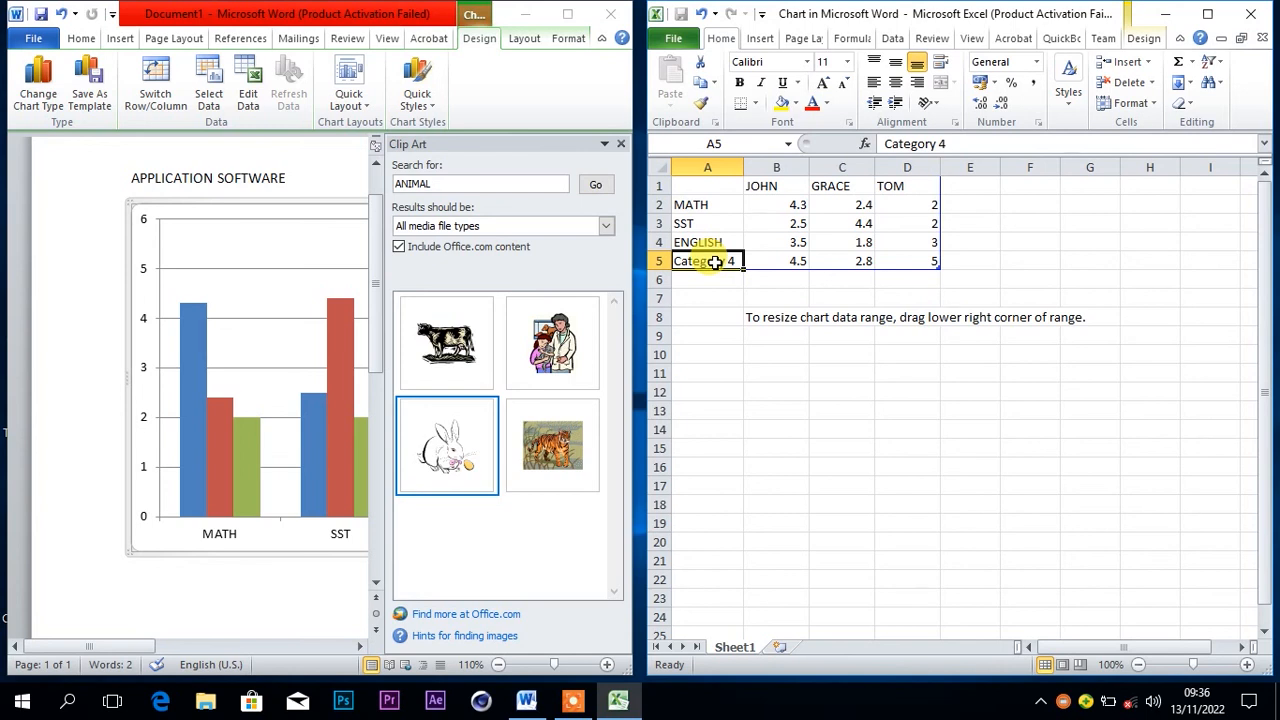
text(SCI)
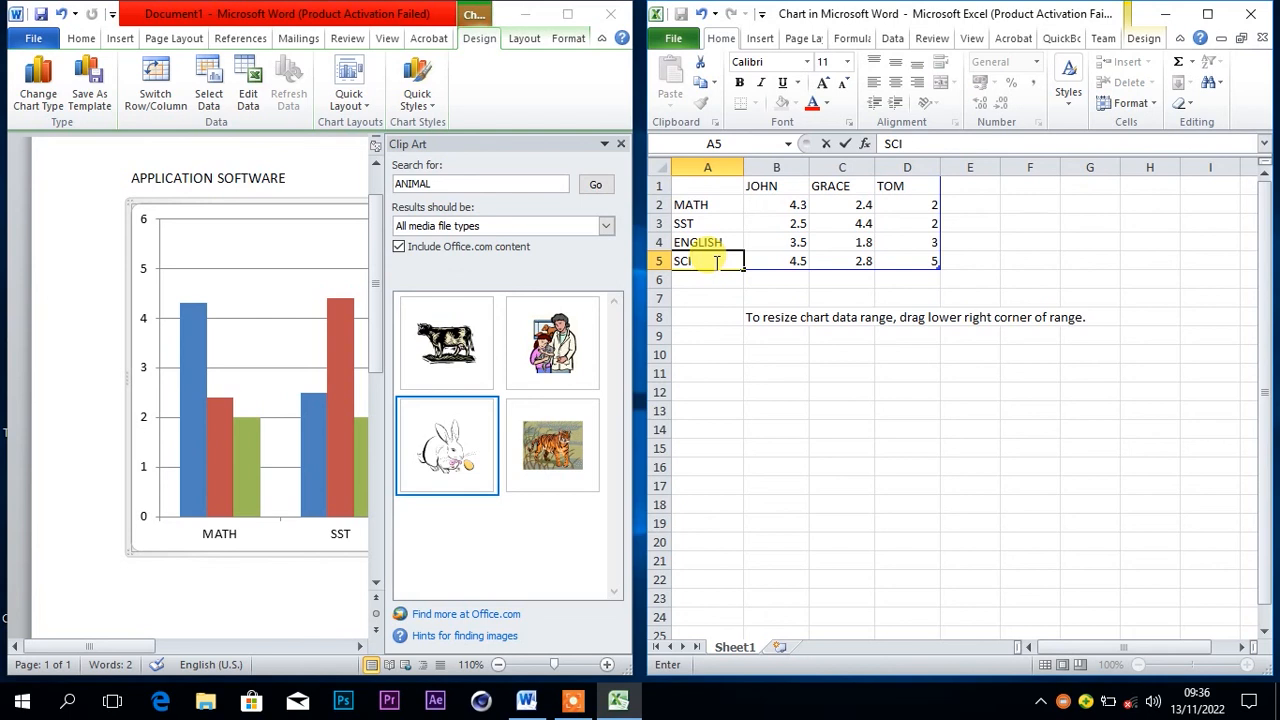
text(ENCE)
Fill the first series' values in B2:B5 with 67, 70, 80 and 67.
click(784, 206)
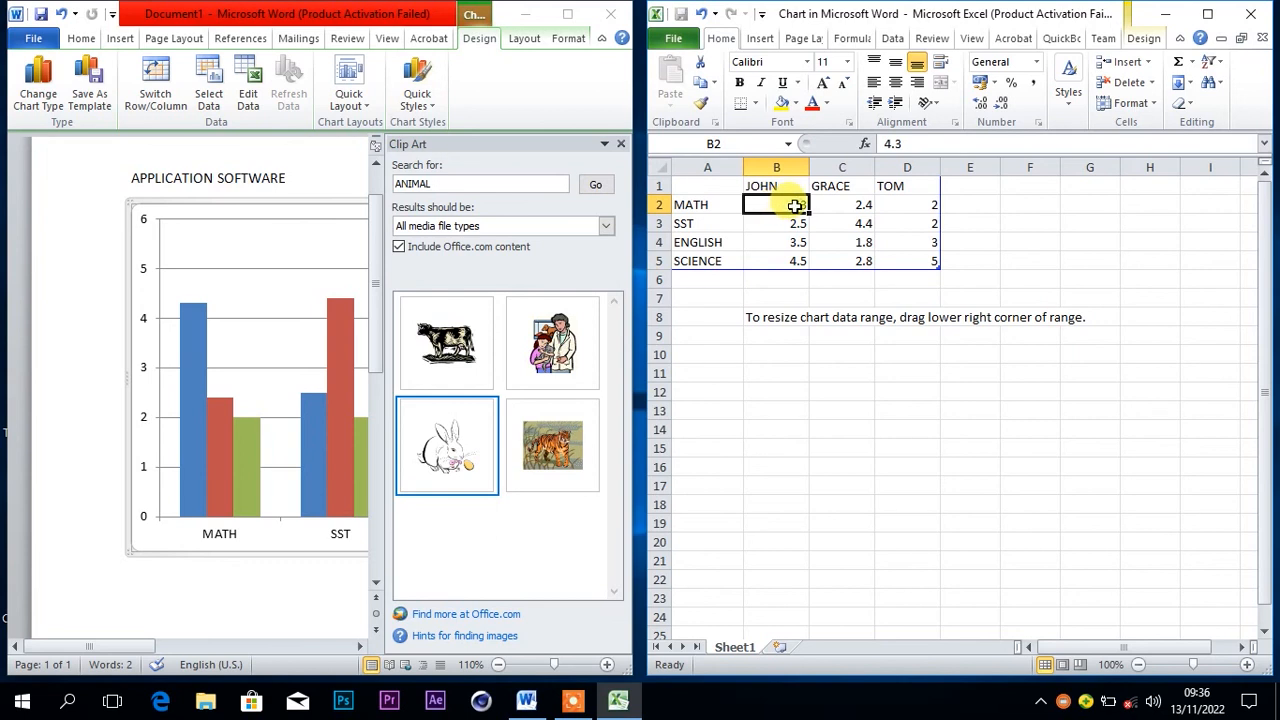
text(67)
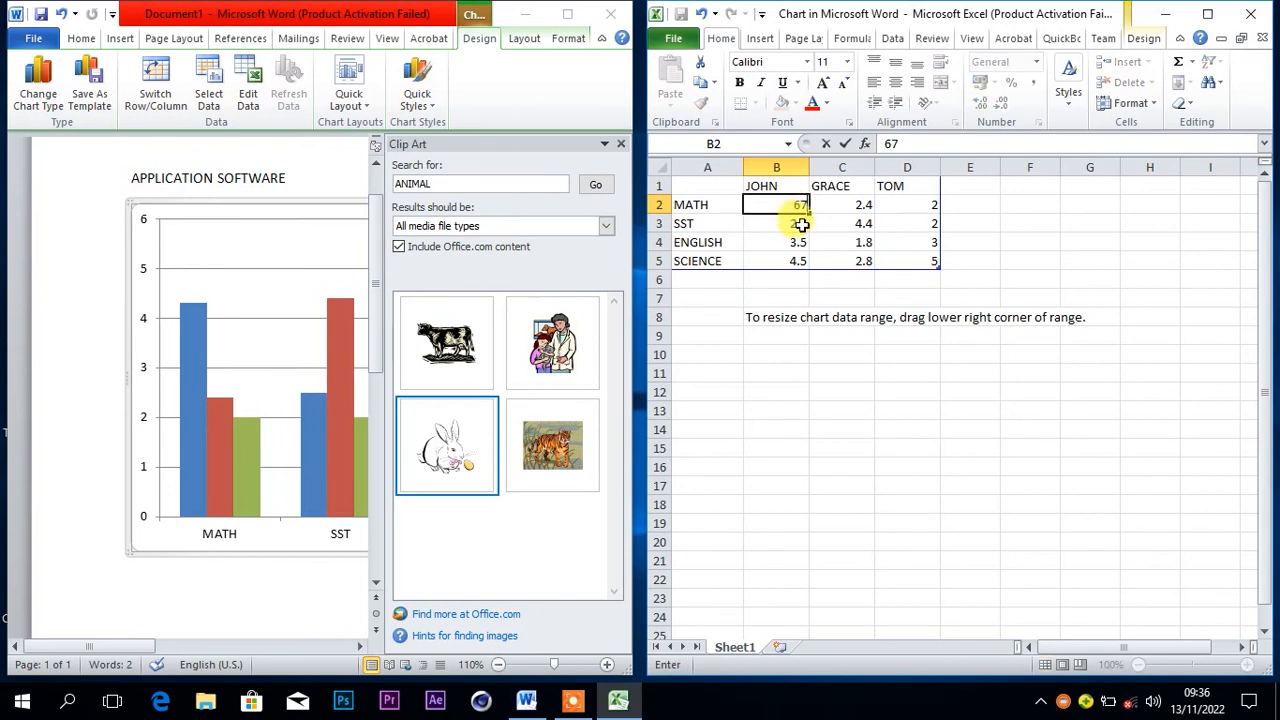
click(796, 225)
text(70)
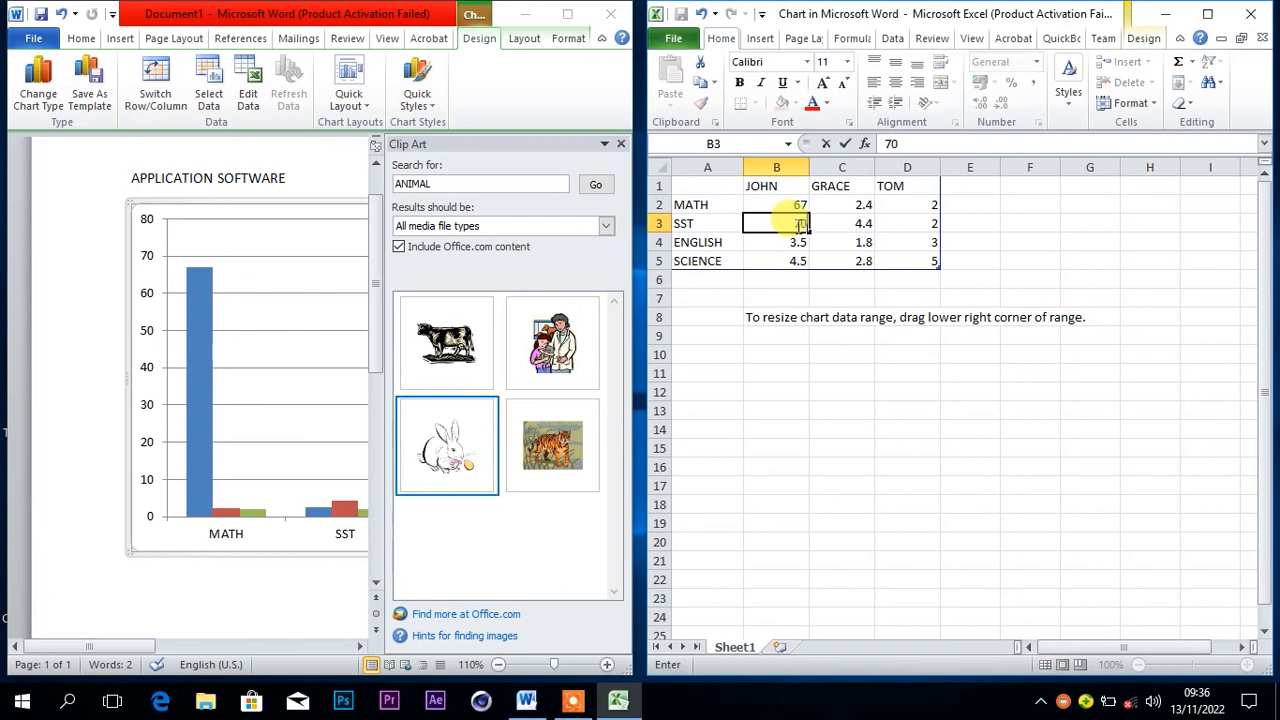
click(788, 241)
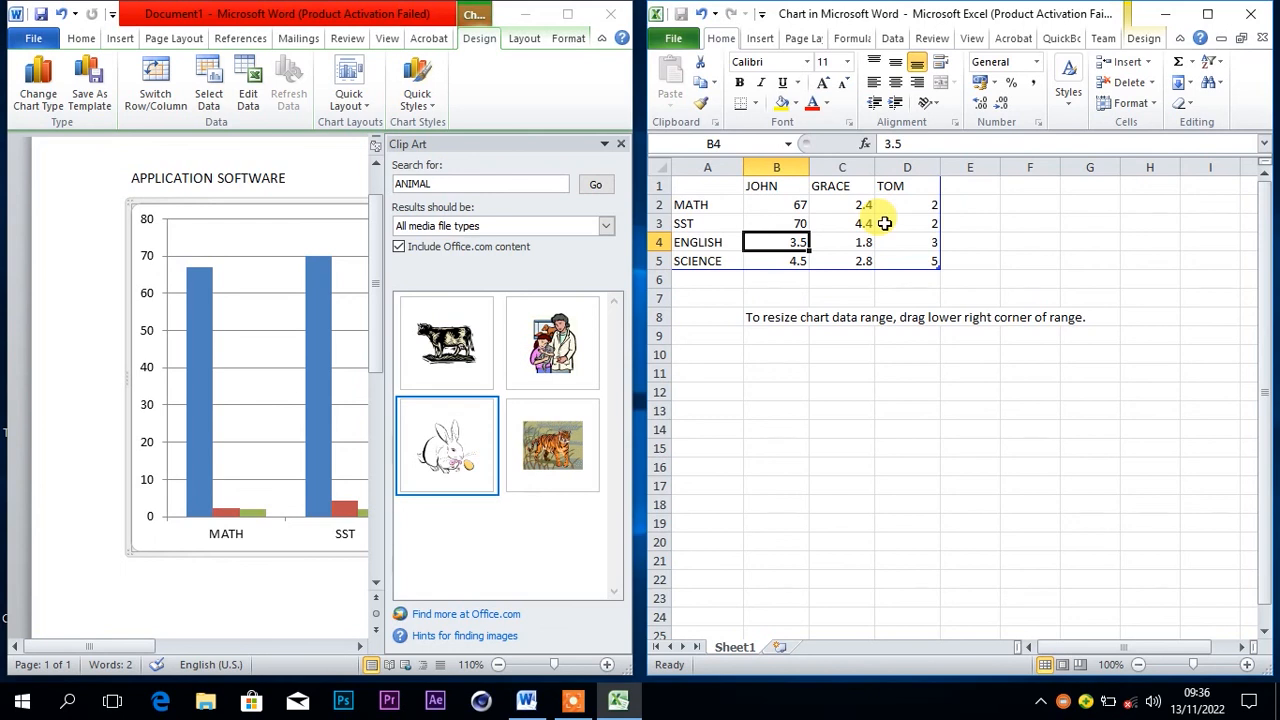
text(80)
click(799, 260)
text(67)
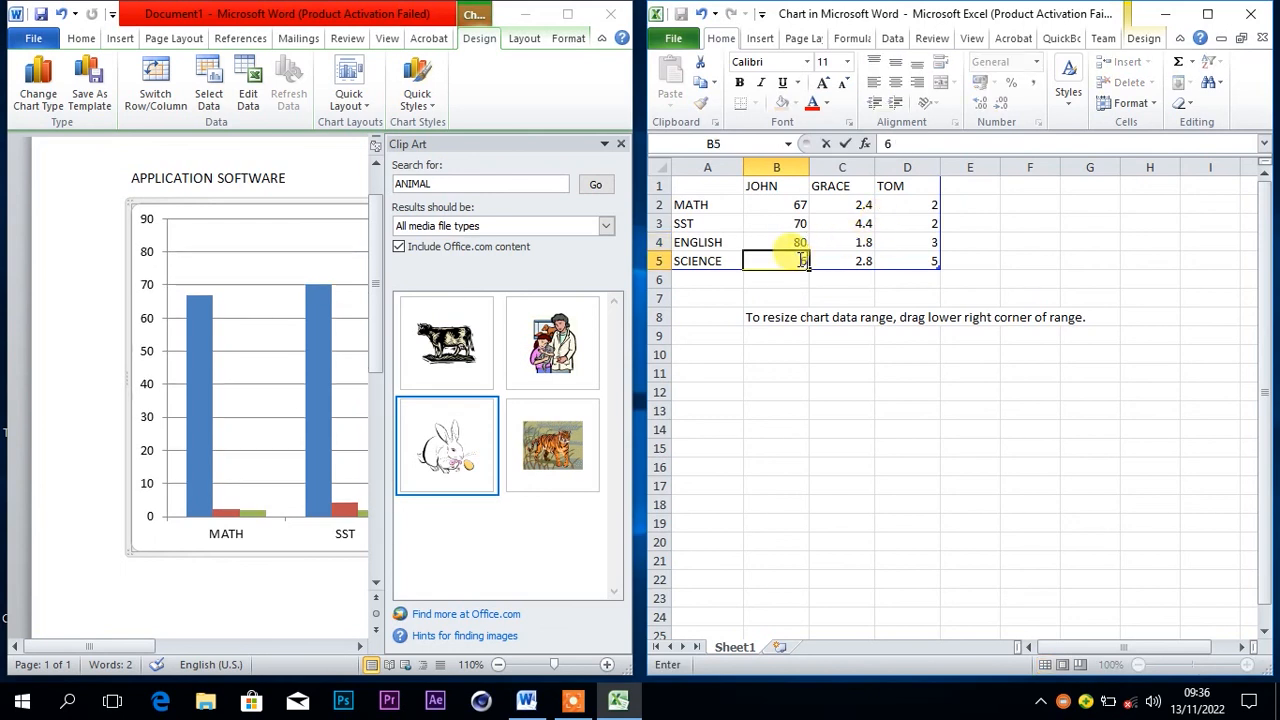
Fill the second series' values in C2:C5 with 50, 78, 77 and 46.
click(852, 207)
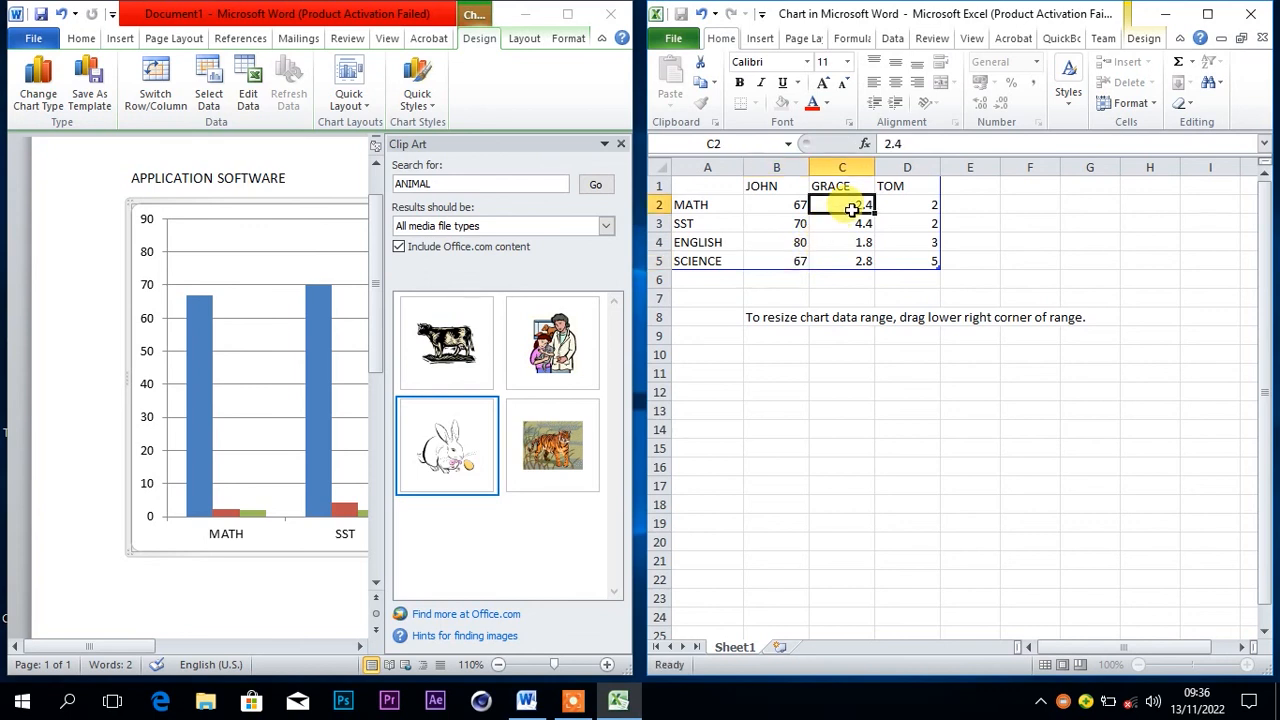
text(6)
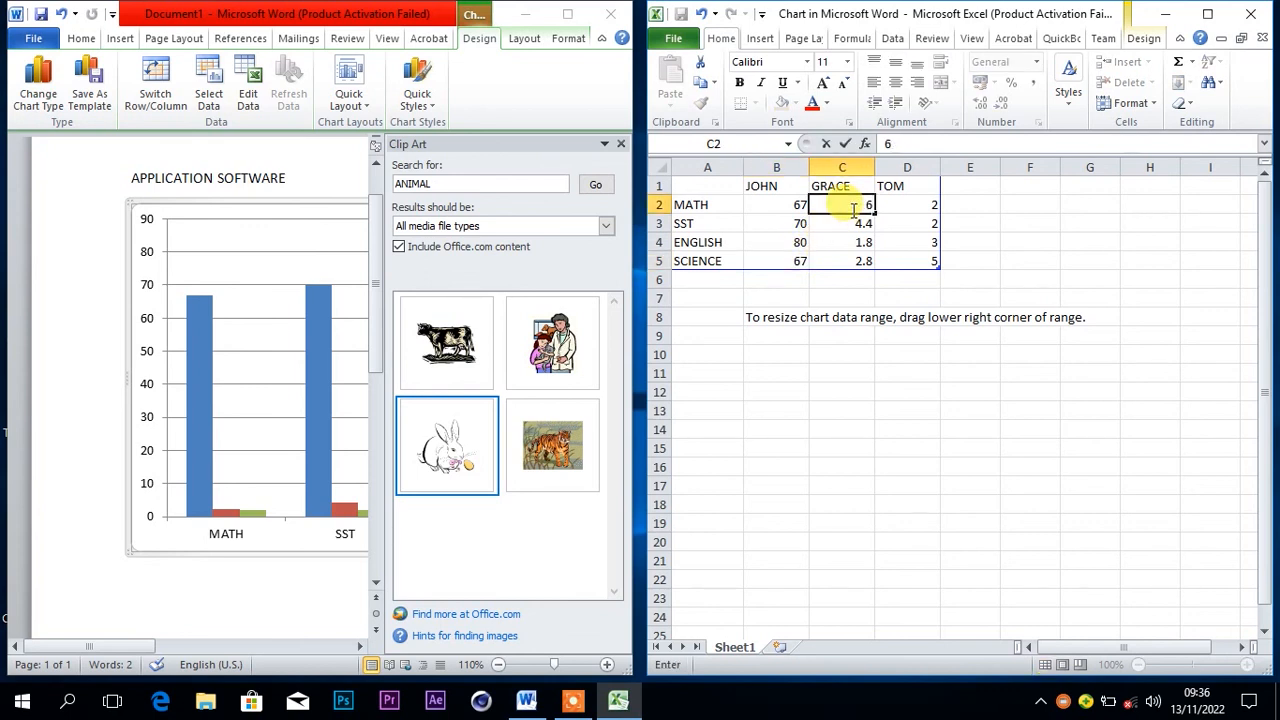
key(BackSpace)
text(50)
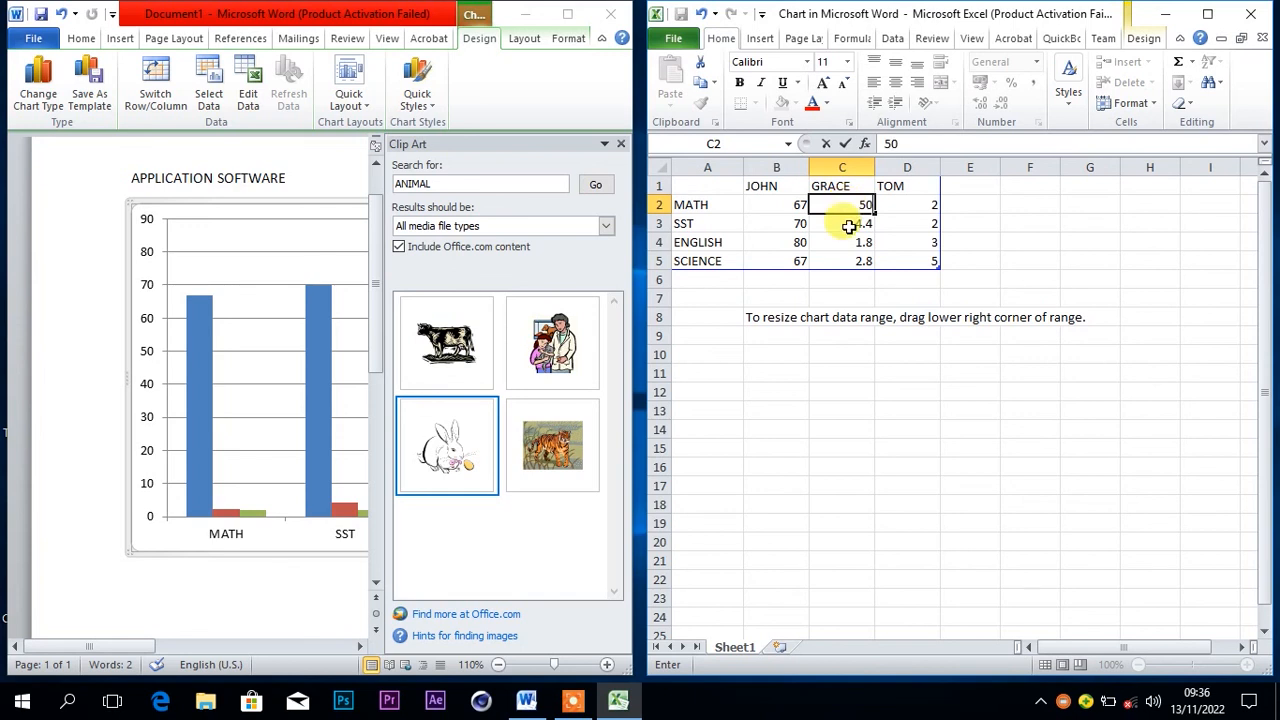
click(848, 225)
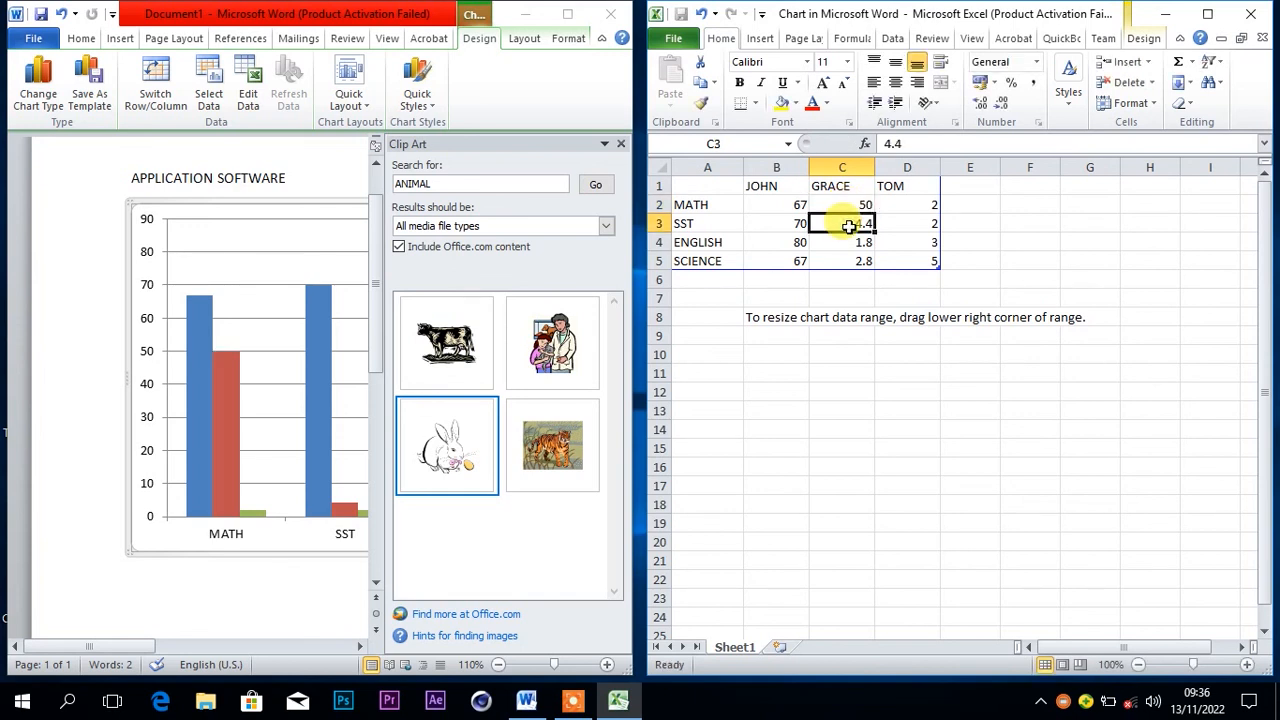
text(78)
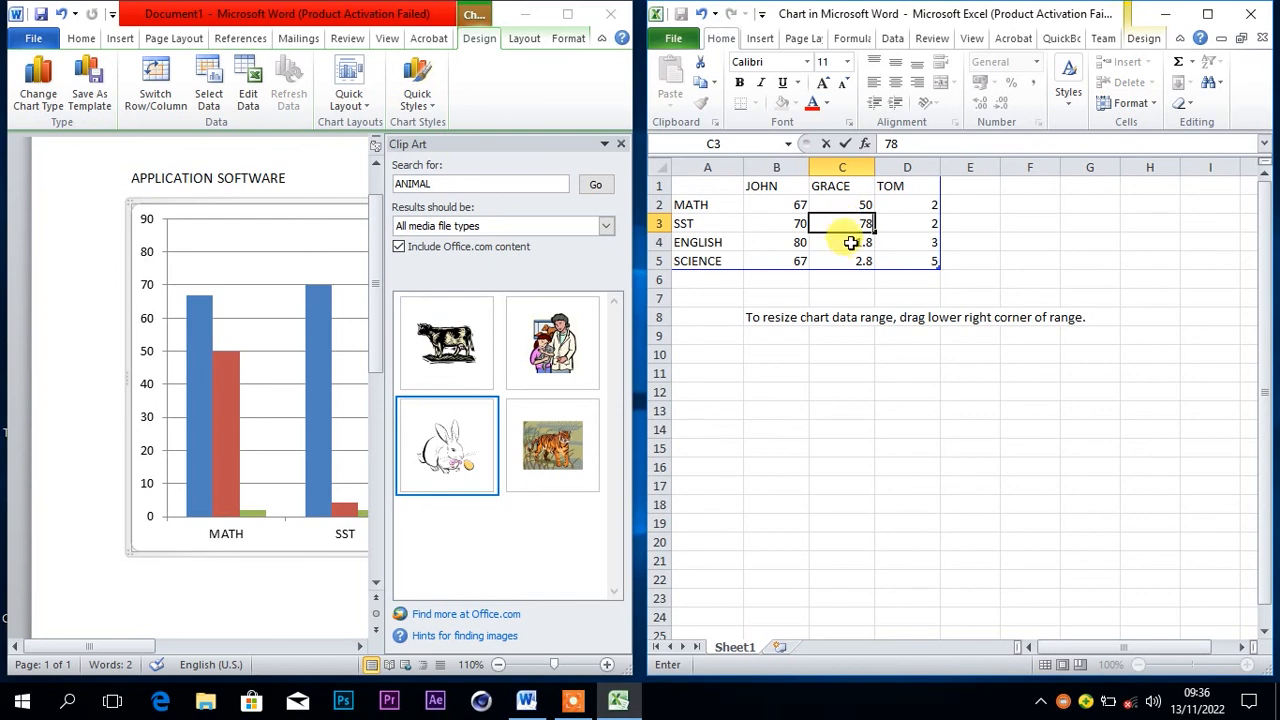
click(851, 242)
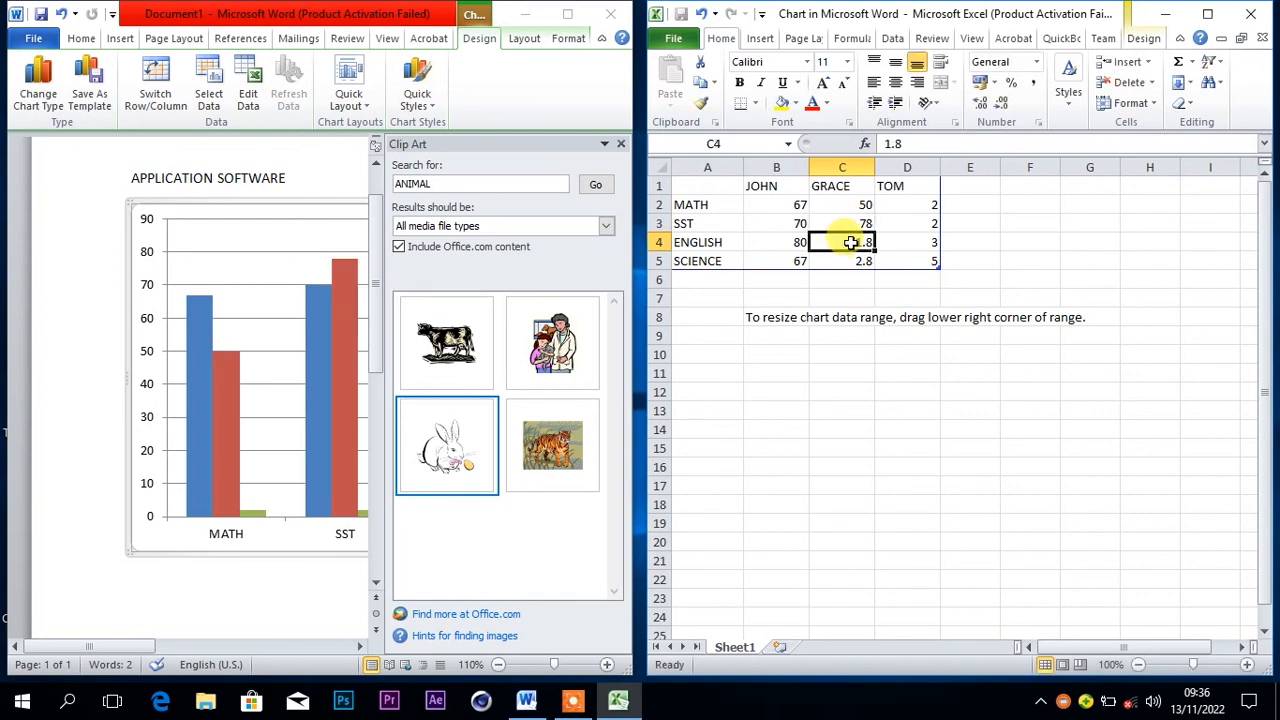
text(77)
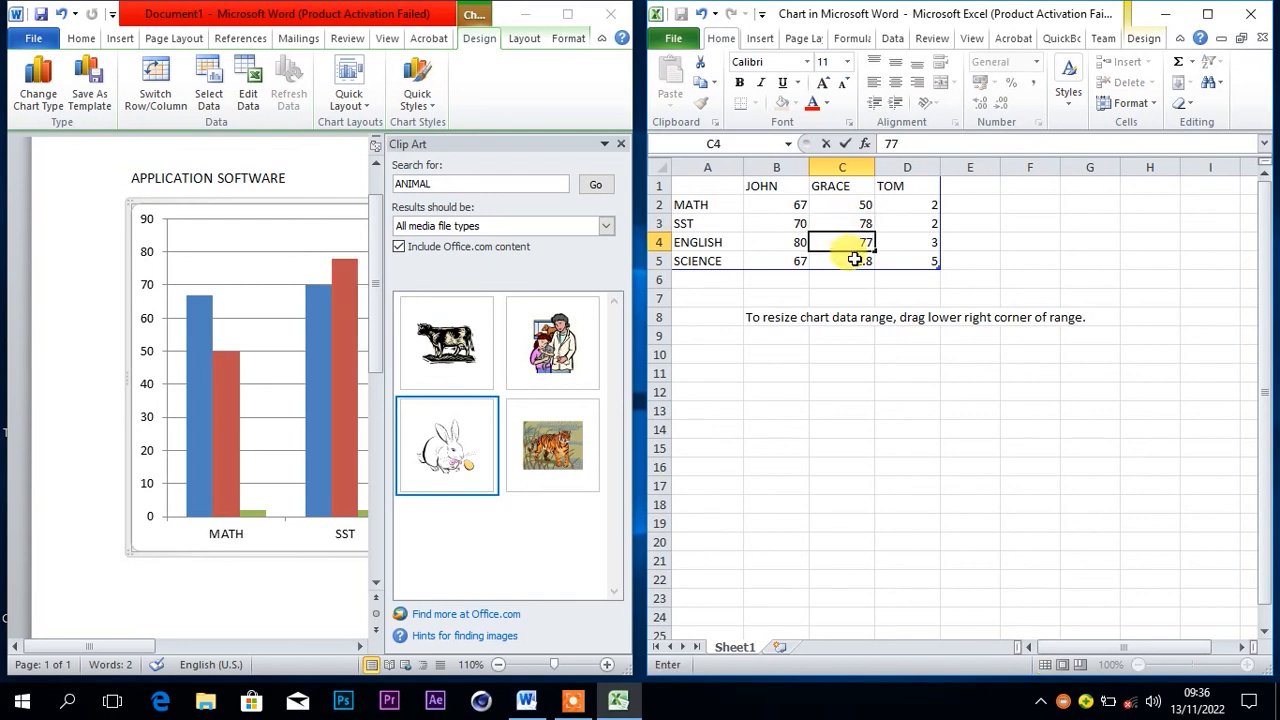
click(855, 261)
text(46)
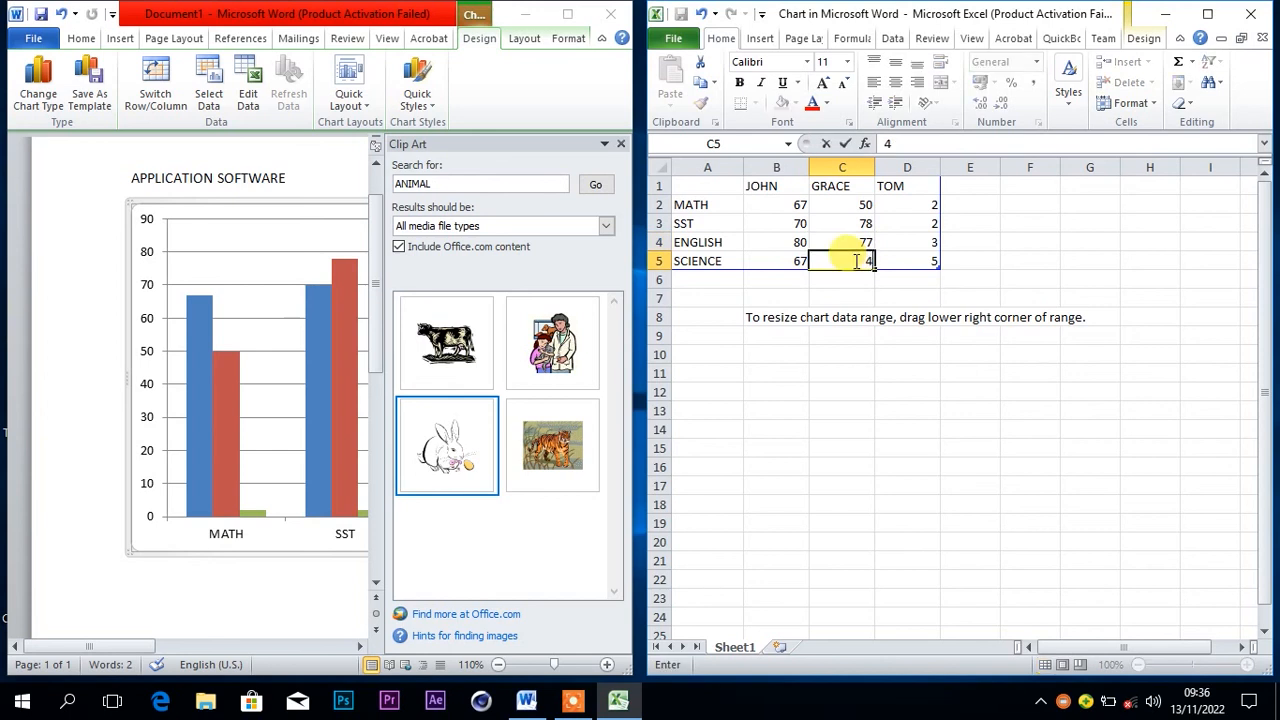
Fill the third series' values in D2:D5 with 81, 86, 60 and 74, and close the chart's data sheet.
click(913, 204)
text(8)
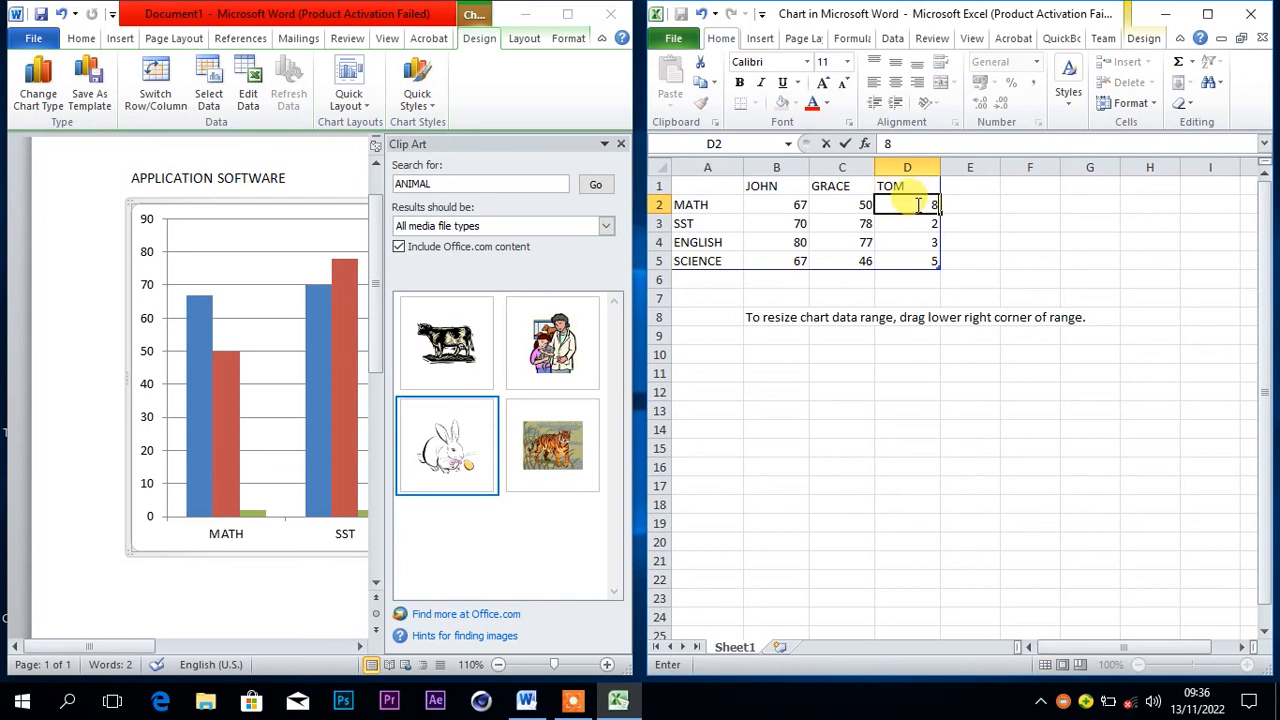
text(1)
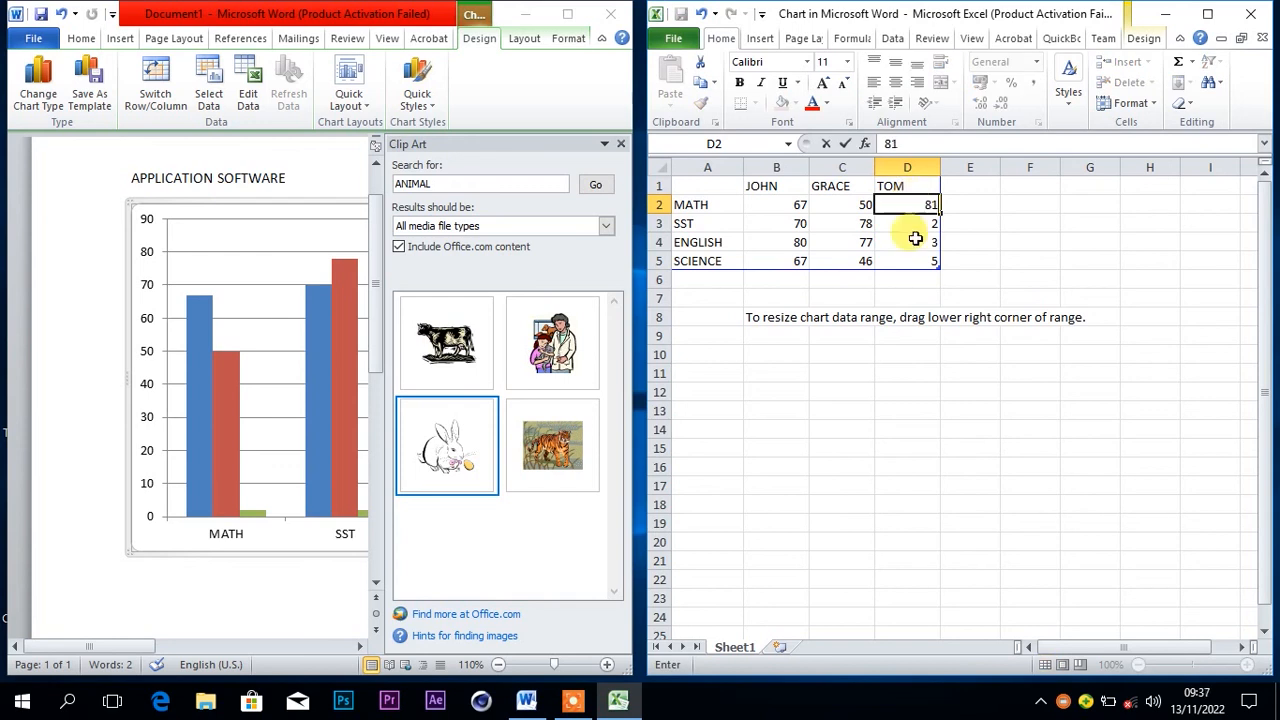
click(916, 224)
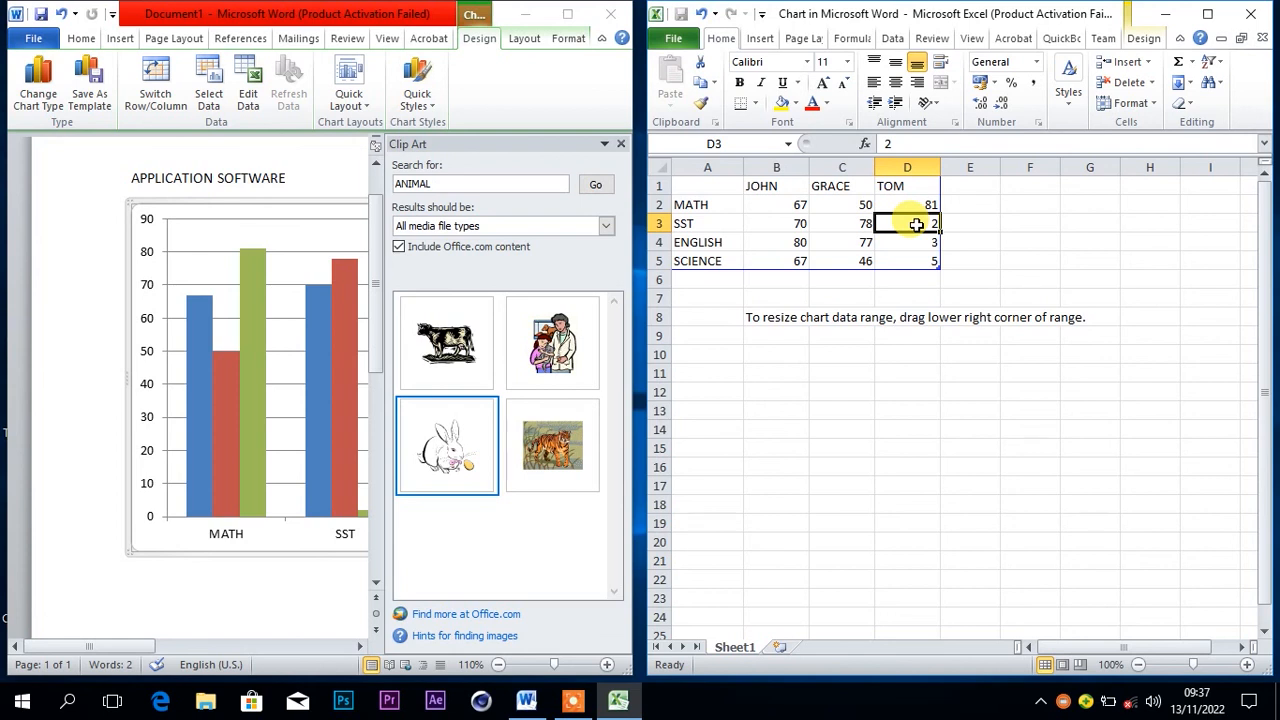
text(86)
click(920, 241)
text(6)
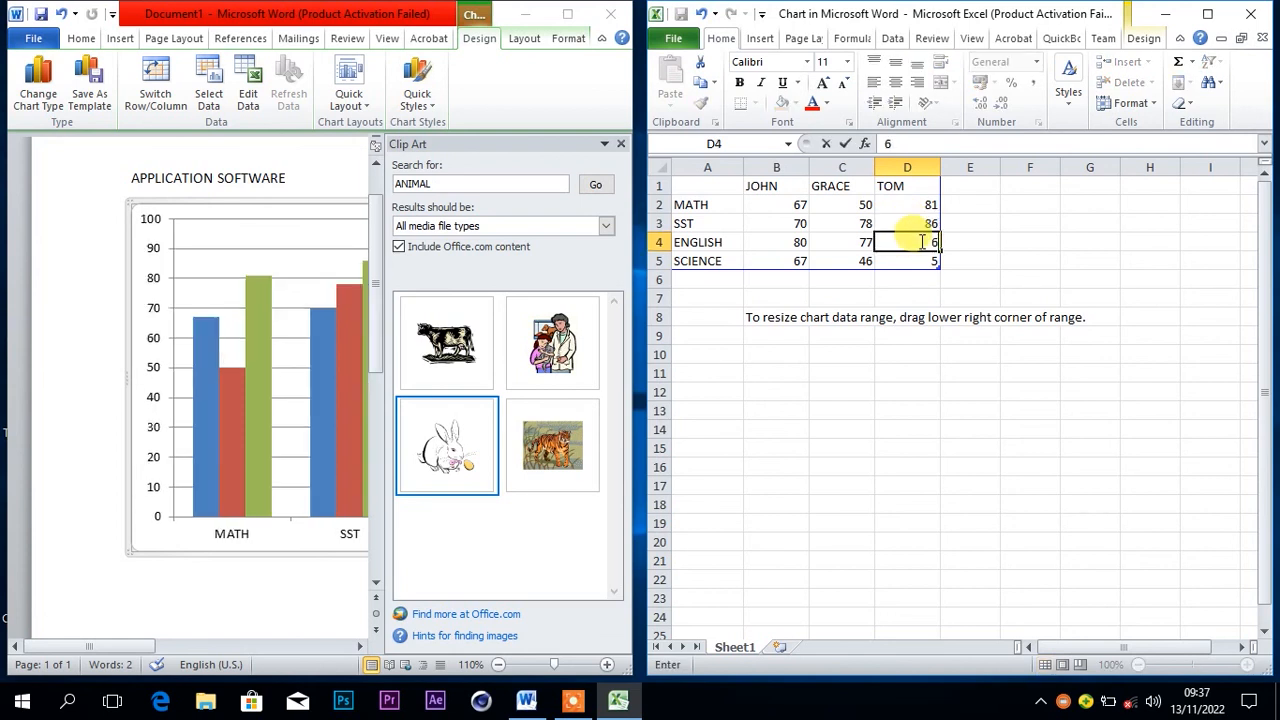
text(0)
click(922, 262)
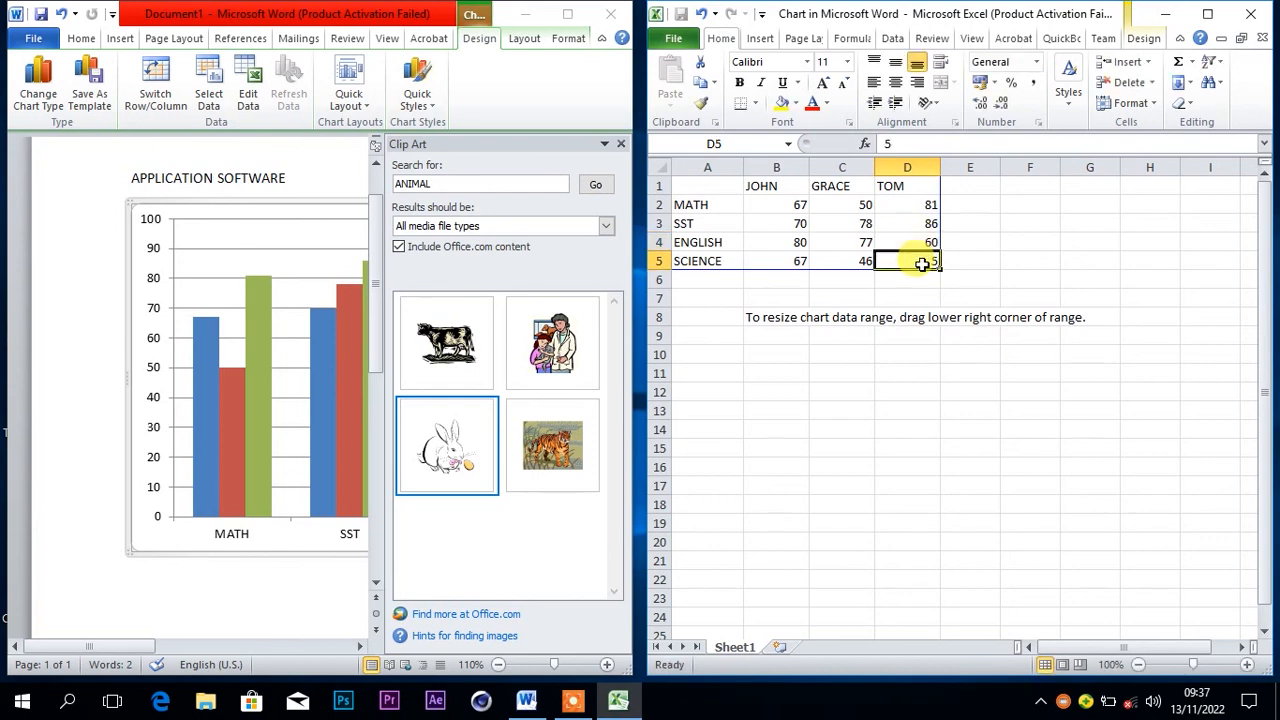
text(74)
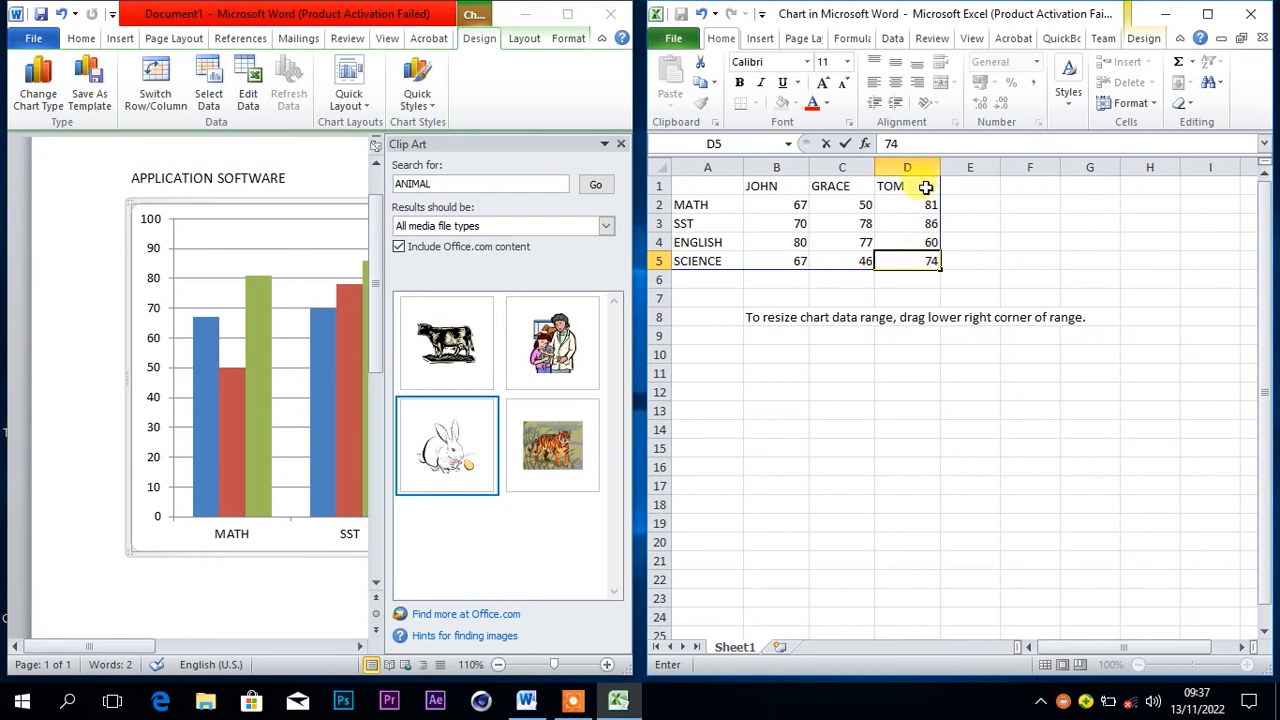
click(732, 336)
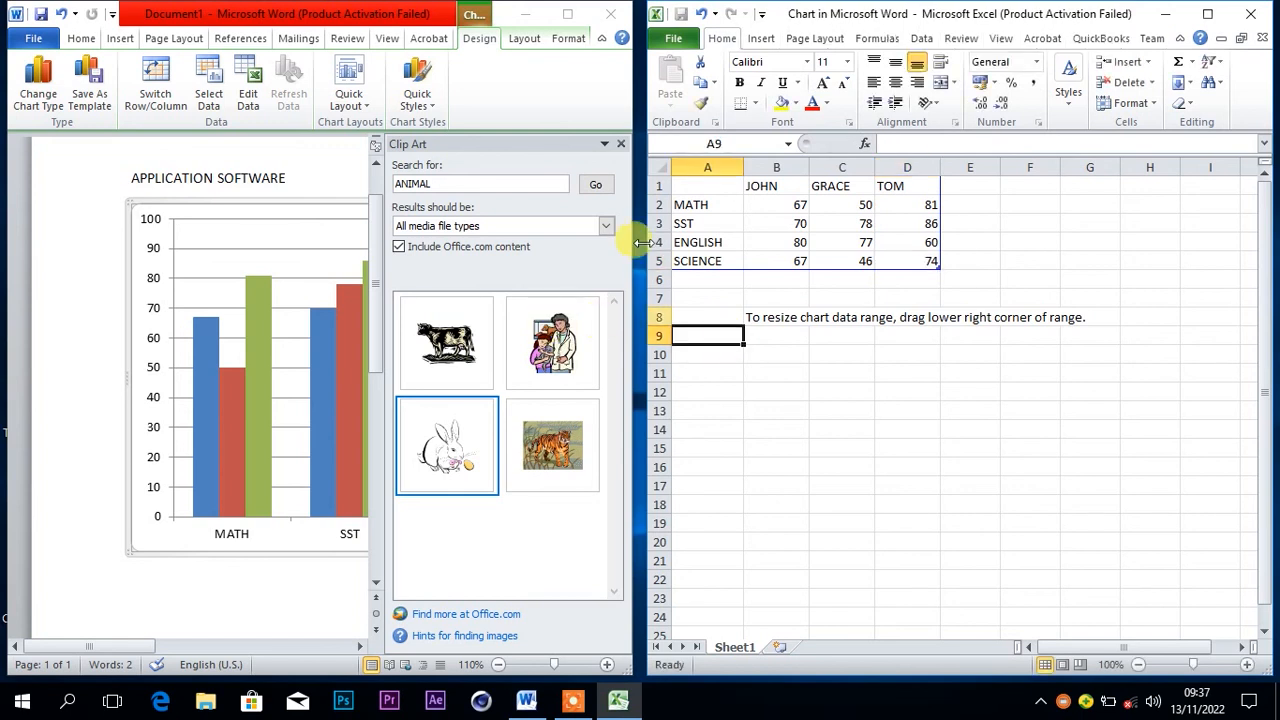
click(1262, 22)
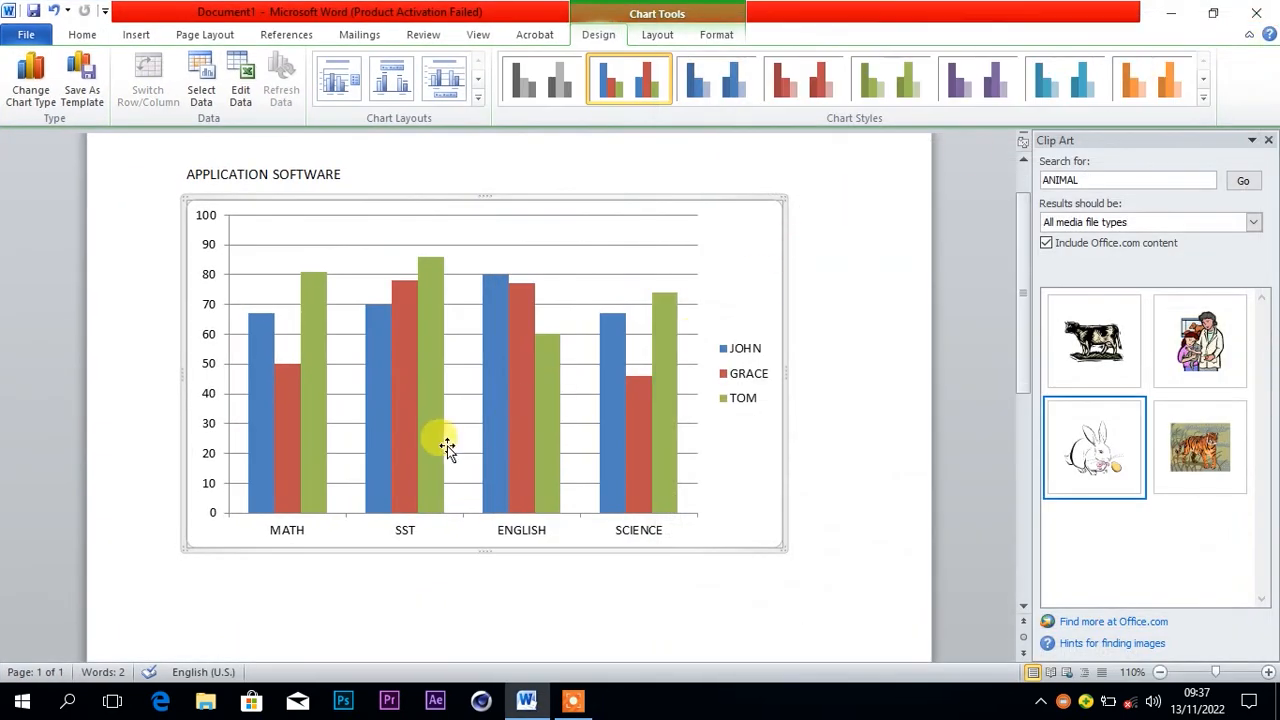
Delete the clustered column chart from the page.
mouse_move(419, 482)
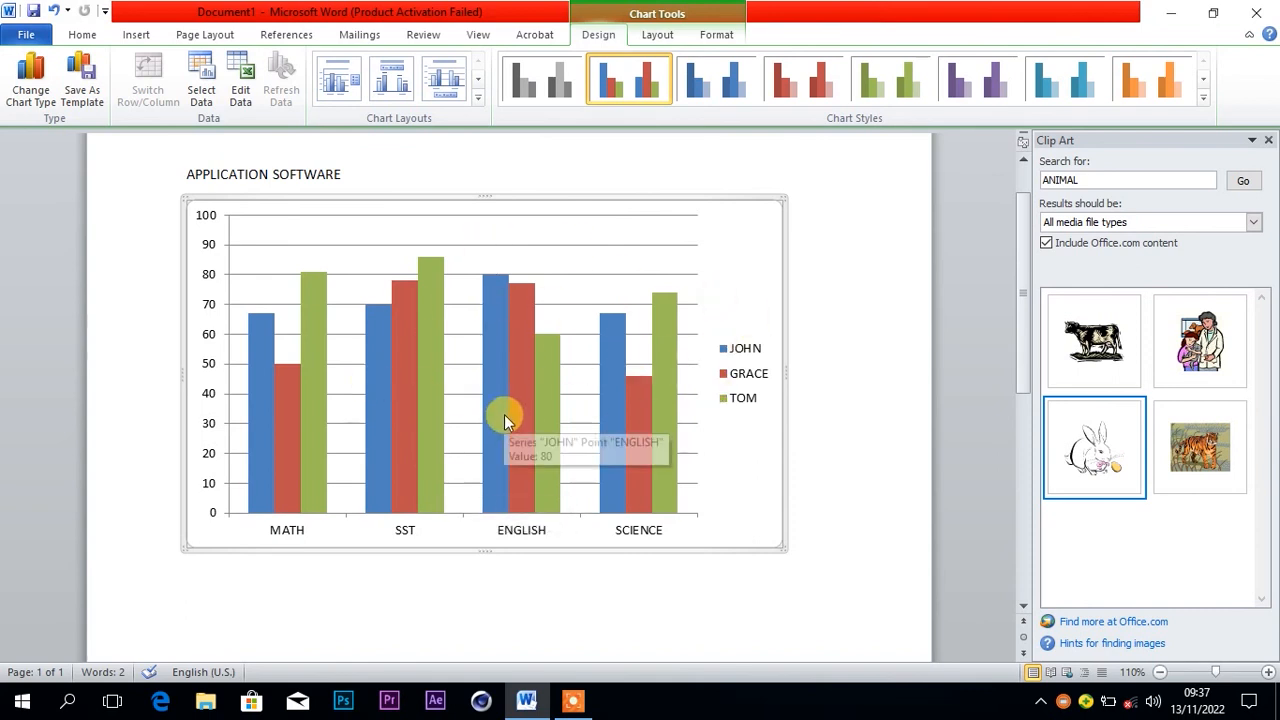
mouse_move(525, 399)
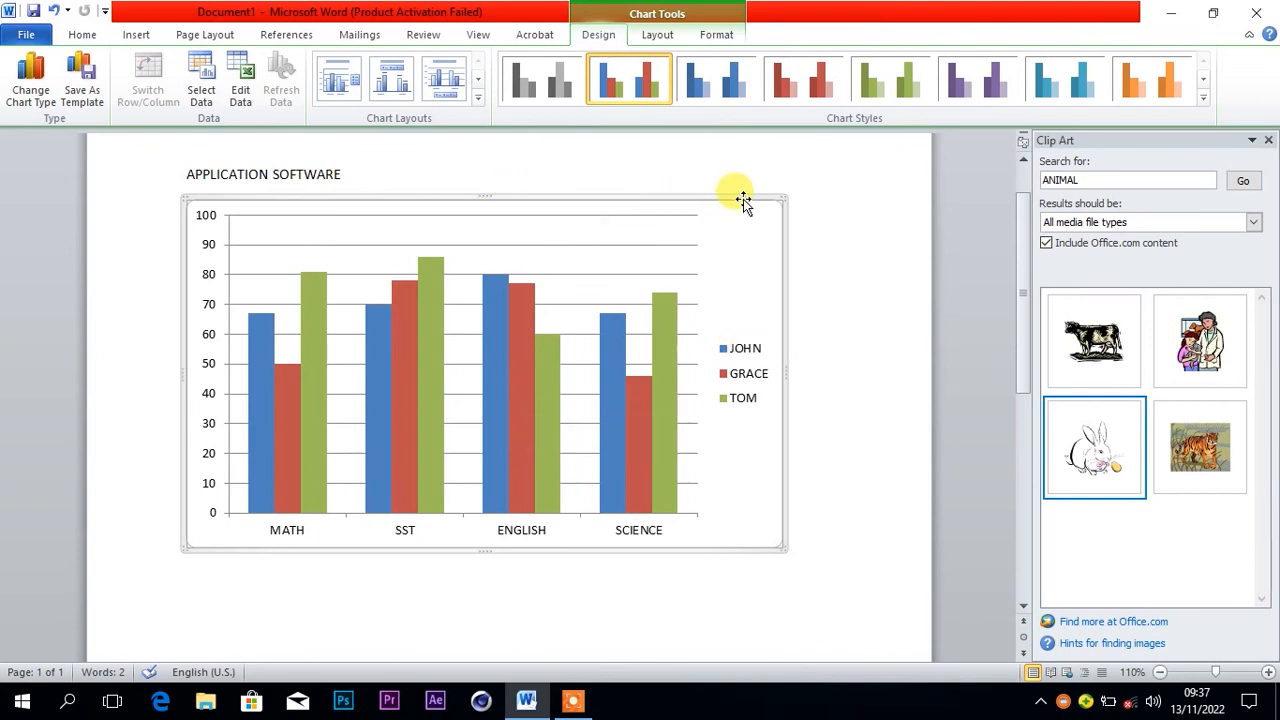
key(Delete)
Insert a screen clipping of the desktop covering the block of icons from the upper-left corner to the Icecream Screen shortcut.
click(138, 37)
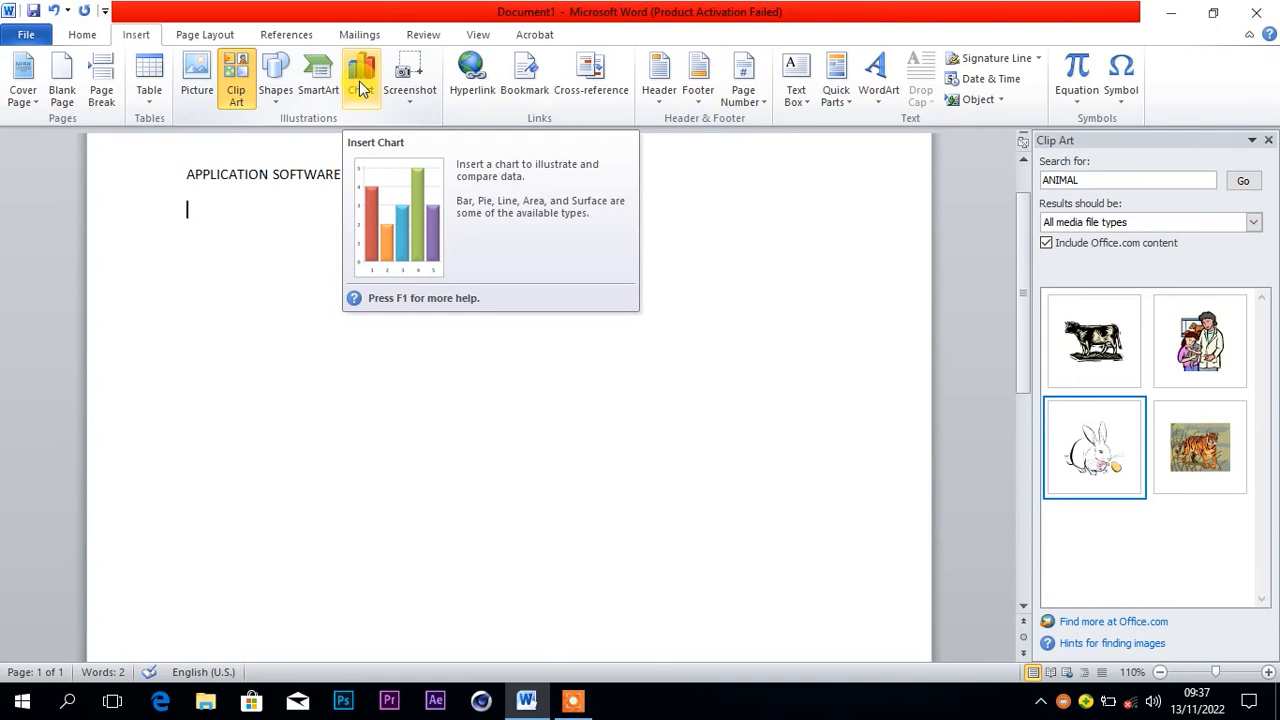
click(415, 76)
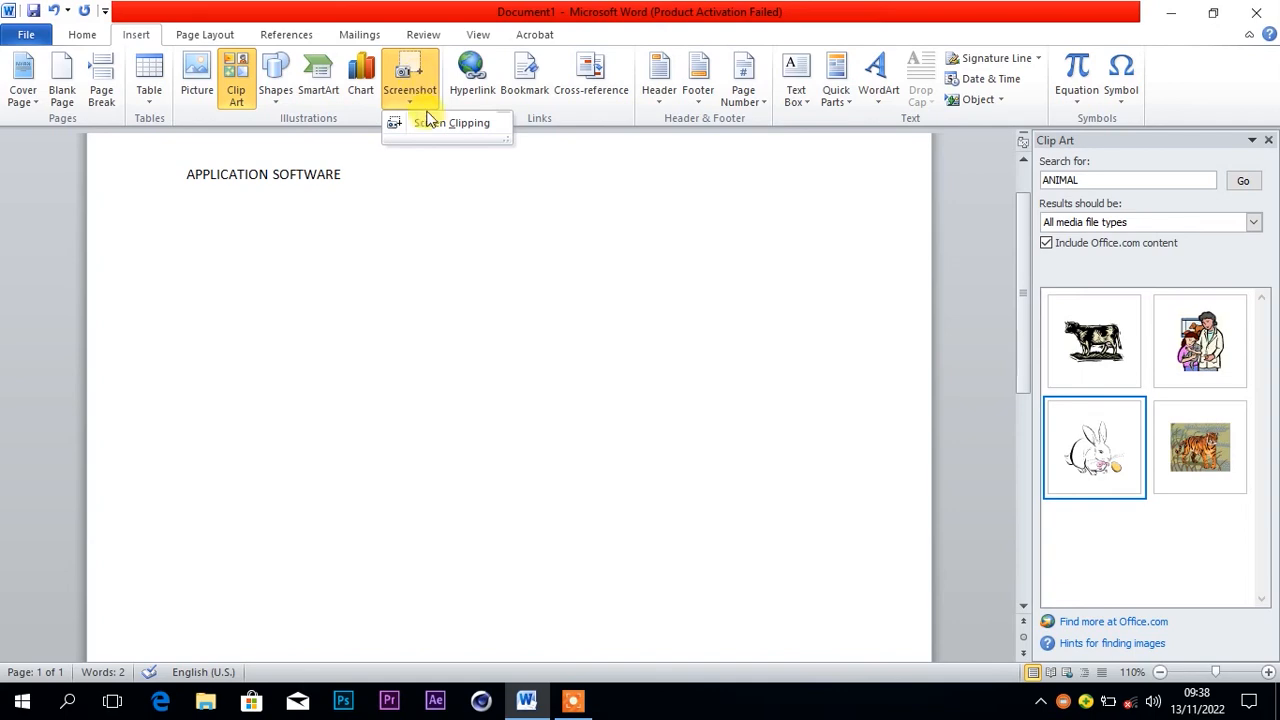
click(433, 125)
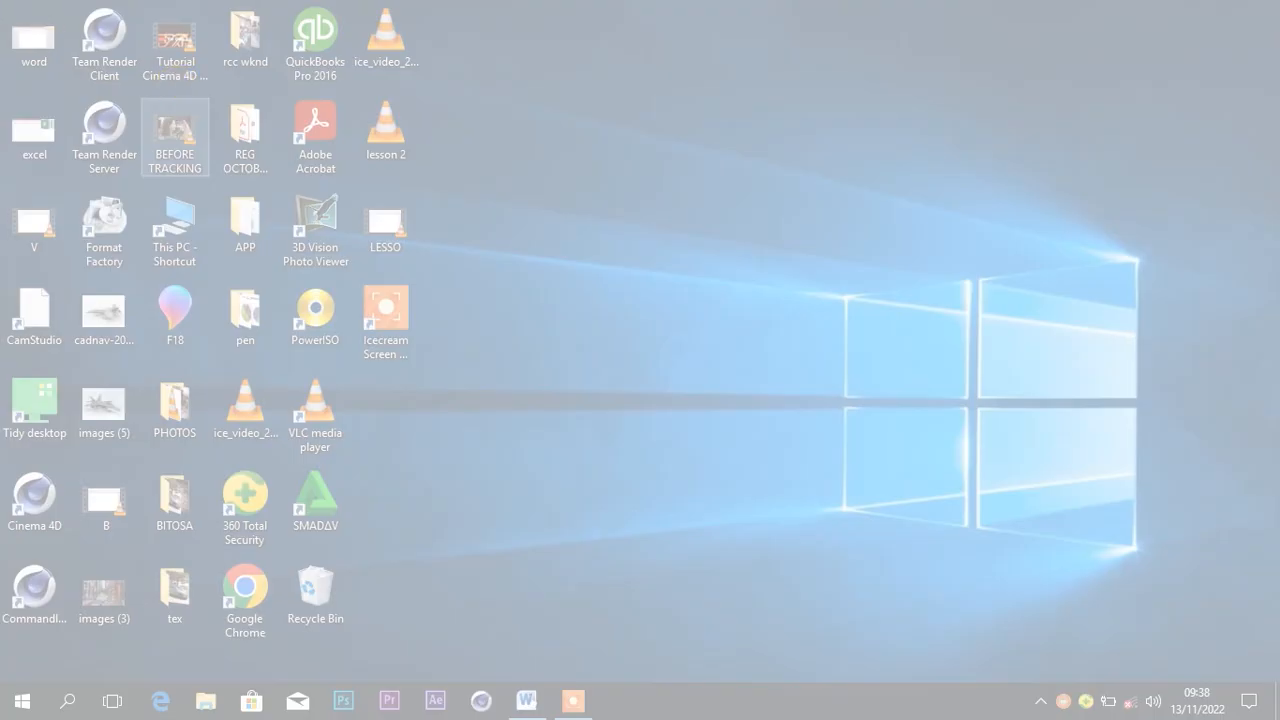
drag(16, 12, 456, 388)
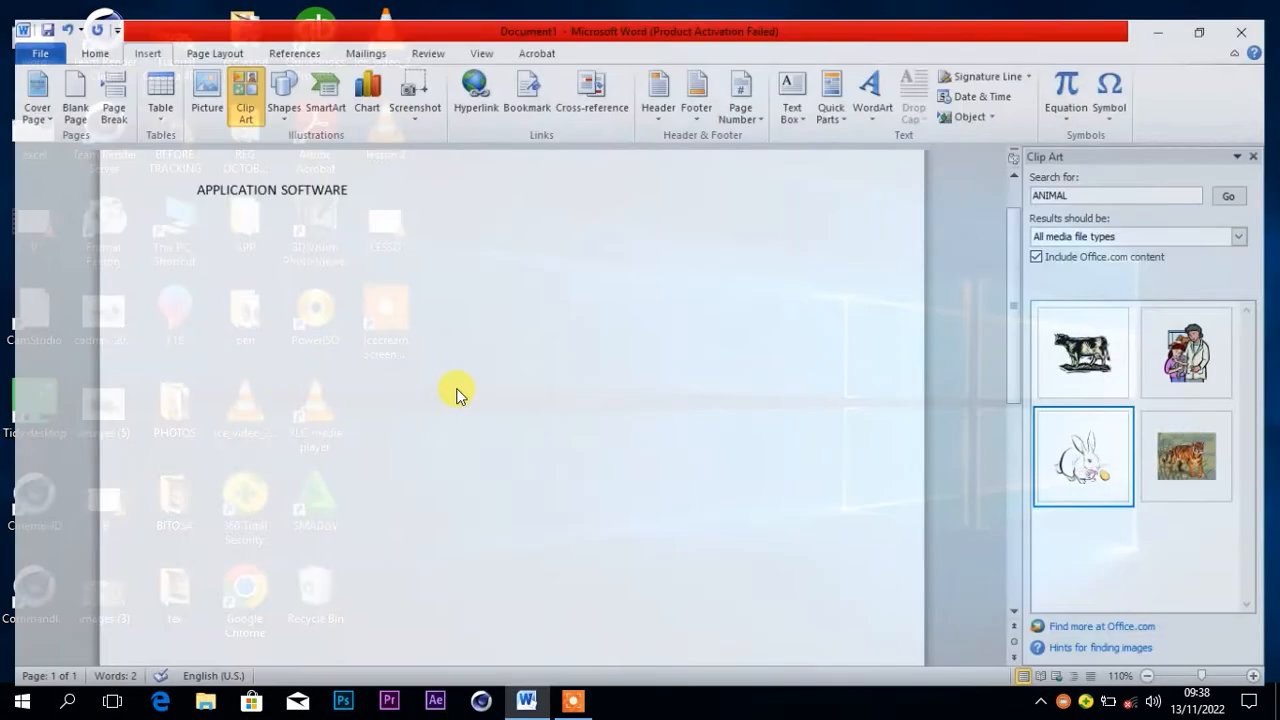
Delete the desktop screen clipping from below the APPLICATION SOFTWARE heading.
click(787, 302)
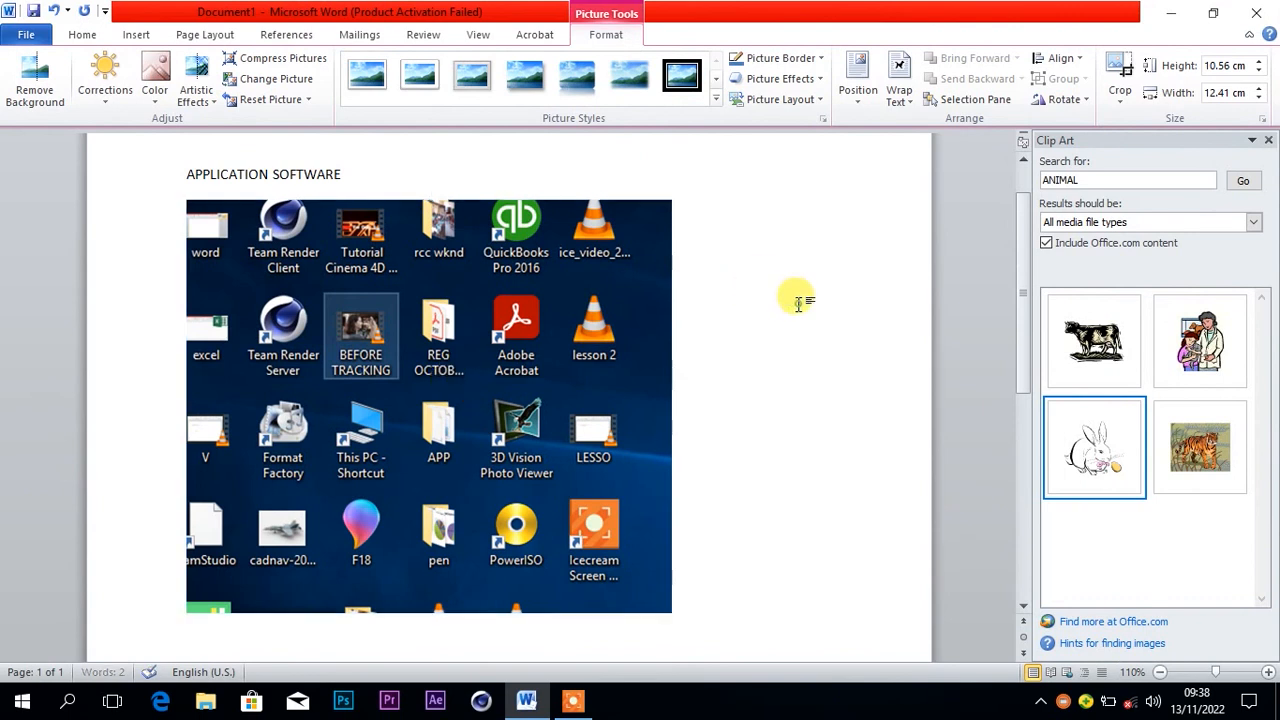
click(540, 350)
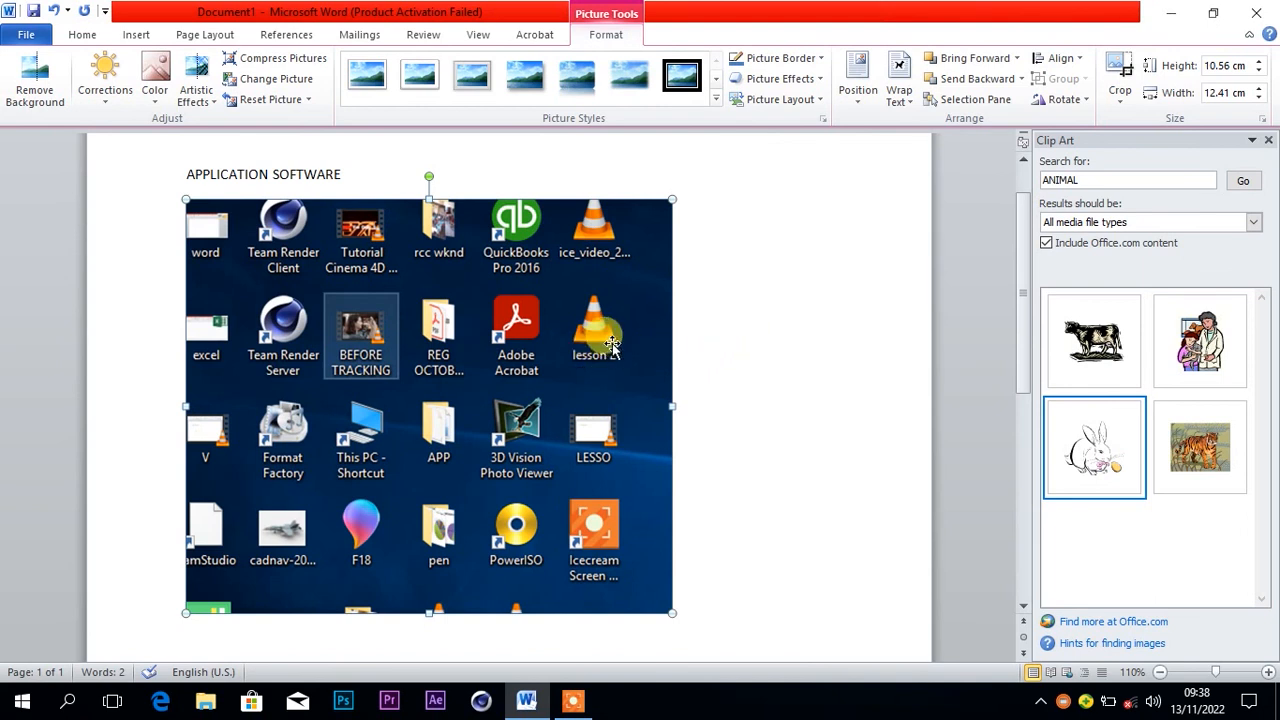
key(Delete)
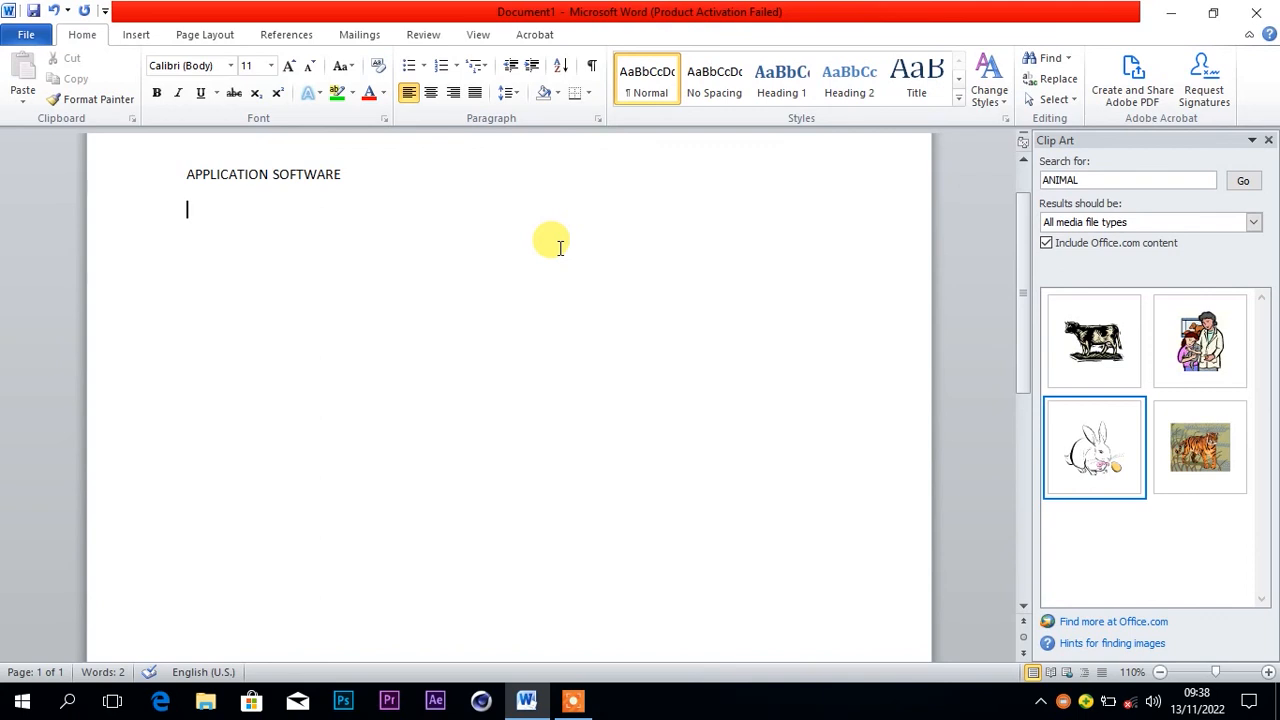
Open a second blank Word document from the desktop and return to Document1.
click(1166, 14)
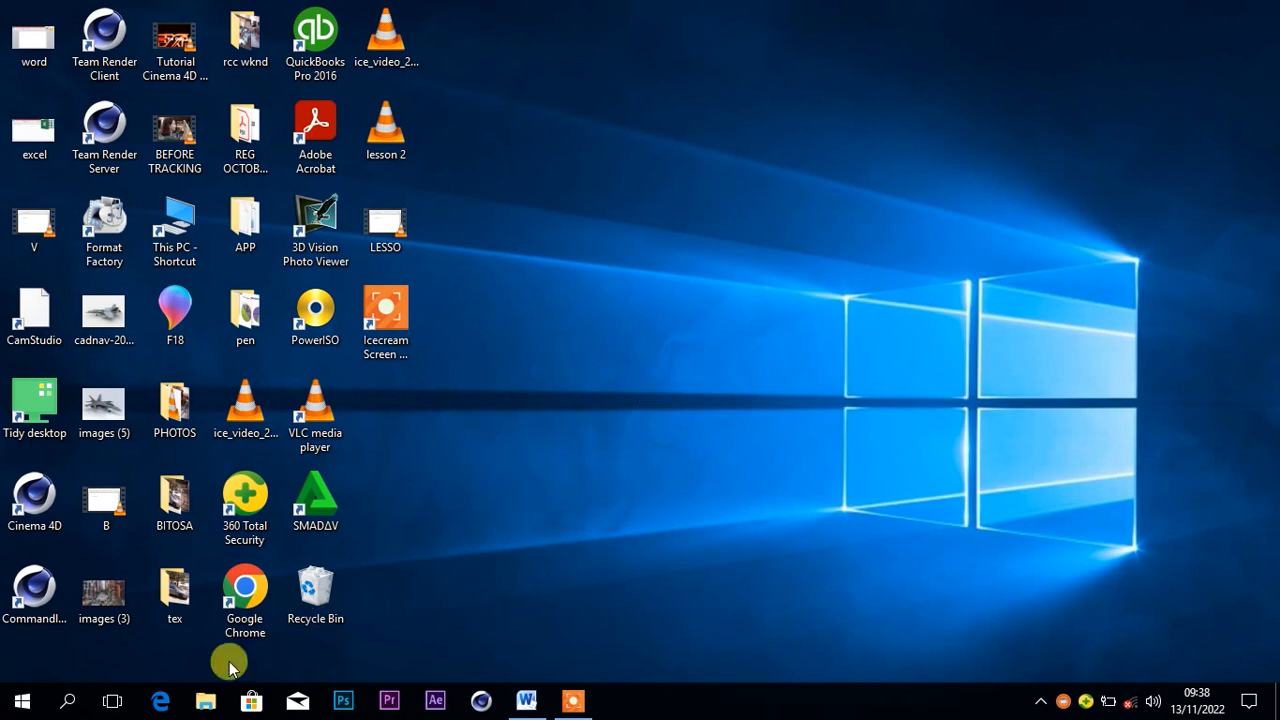
click(22, 707)
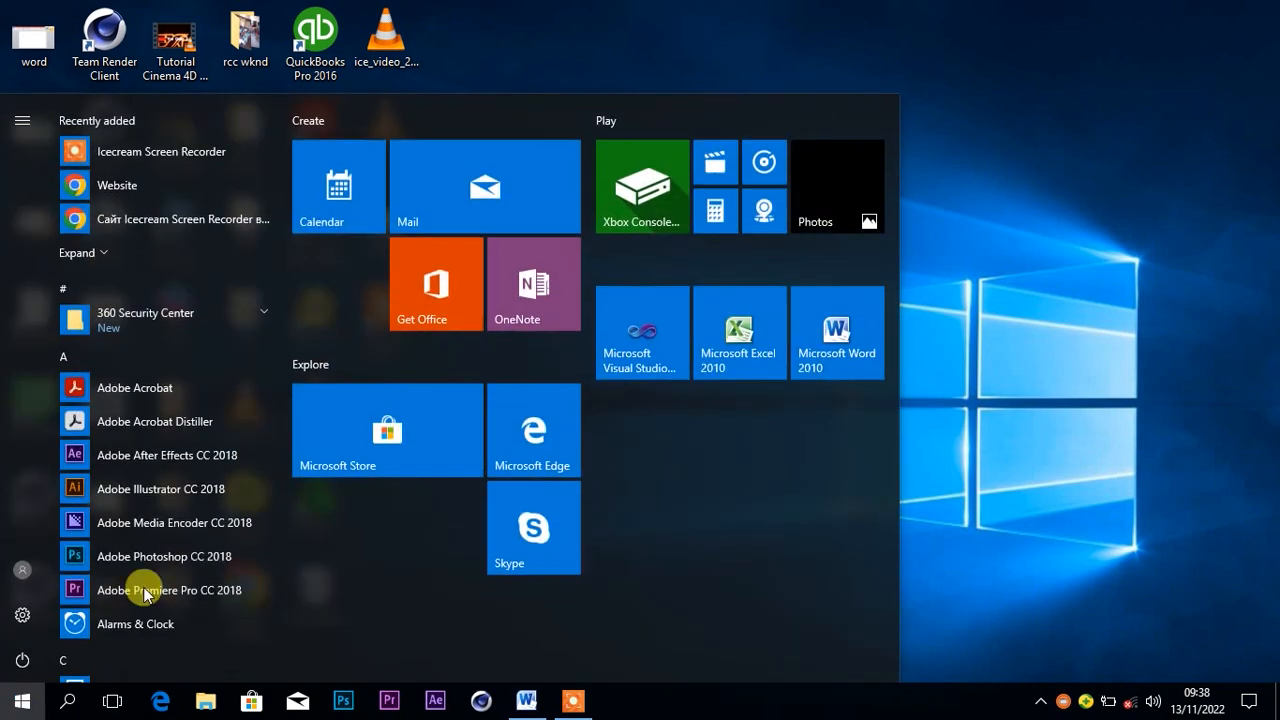
click(848, 340)
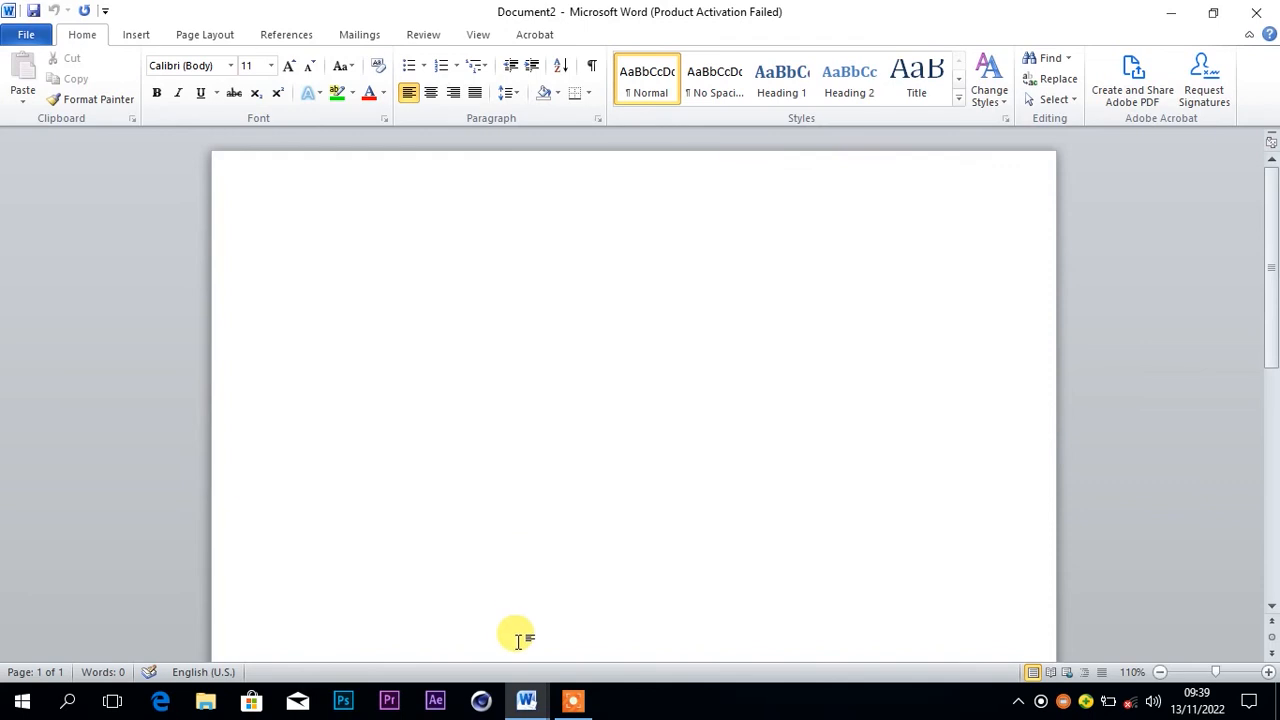
mouse_move(525, 697)
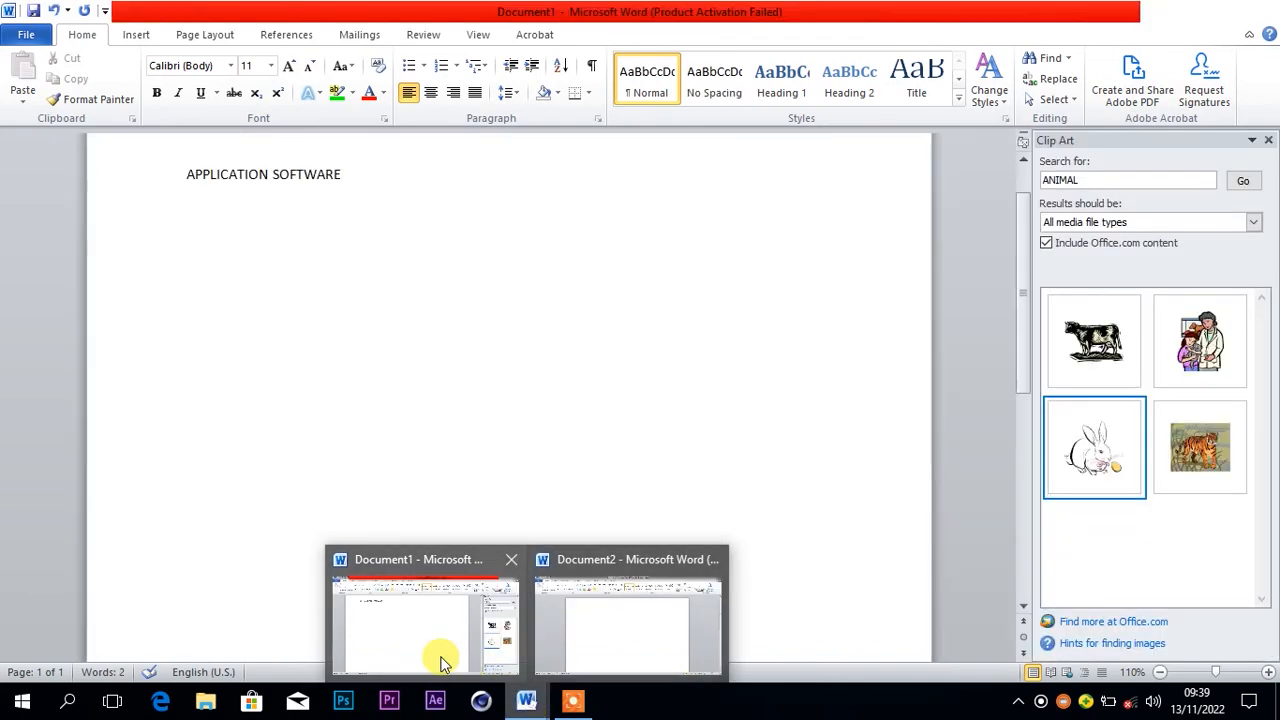
click(424, 648)
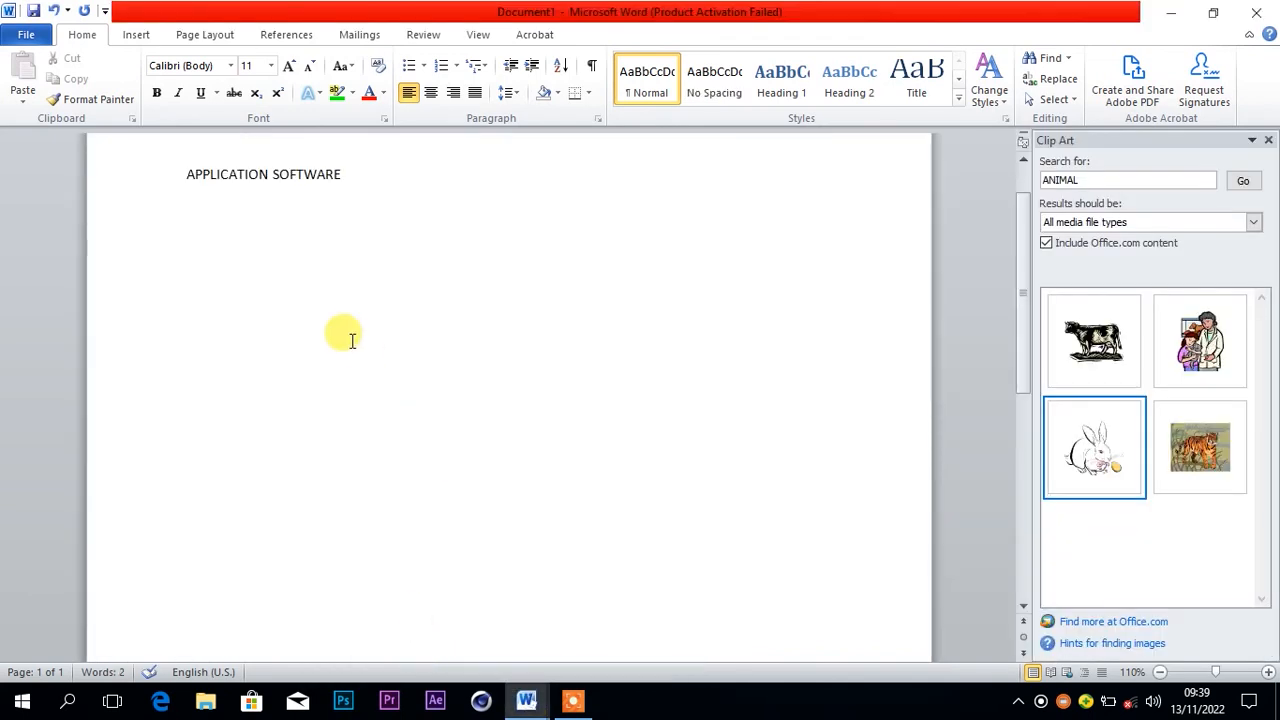
Insert a screenshot of the open Document2 window below the heading, then delete it.
click(148, 36)
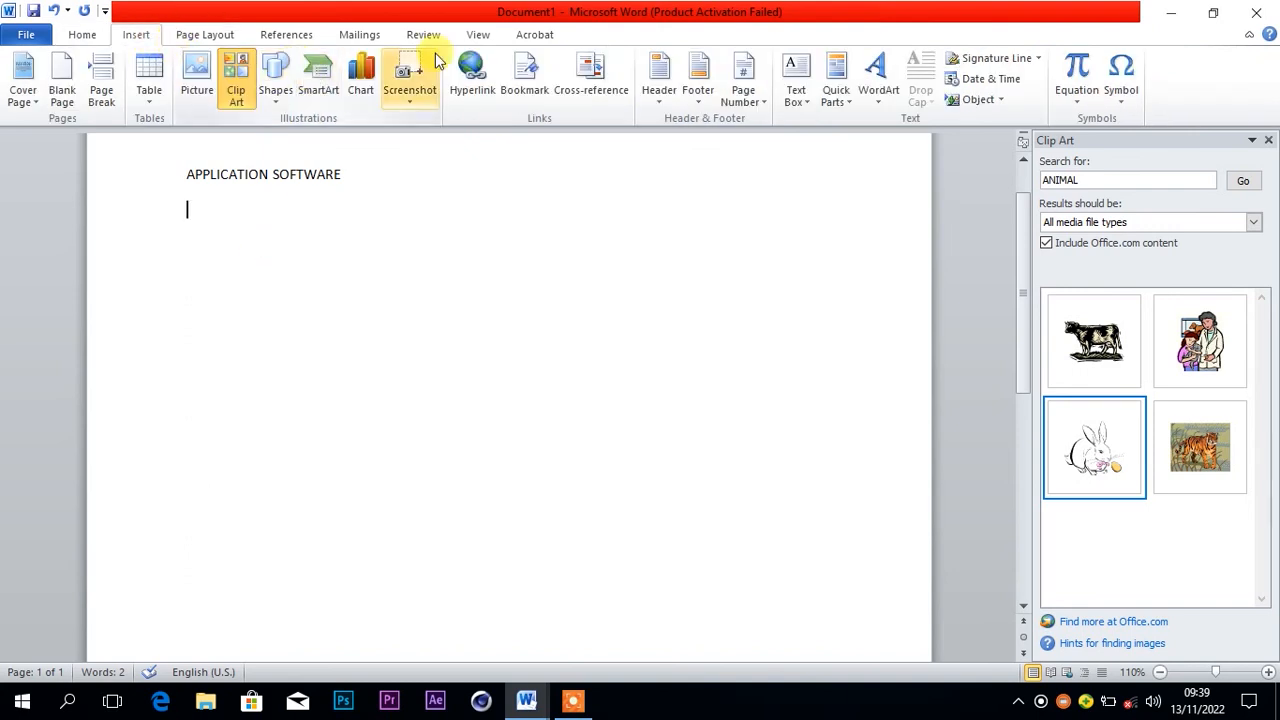
click(410, 80)
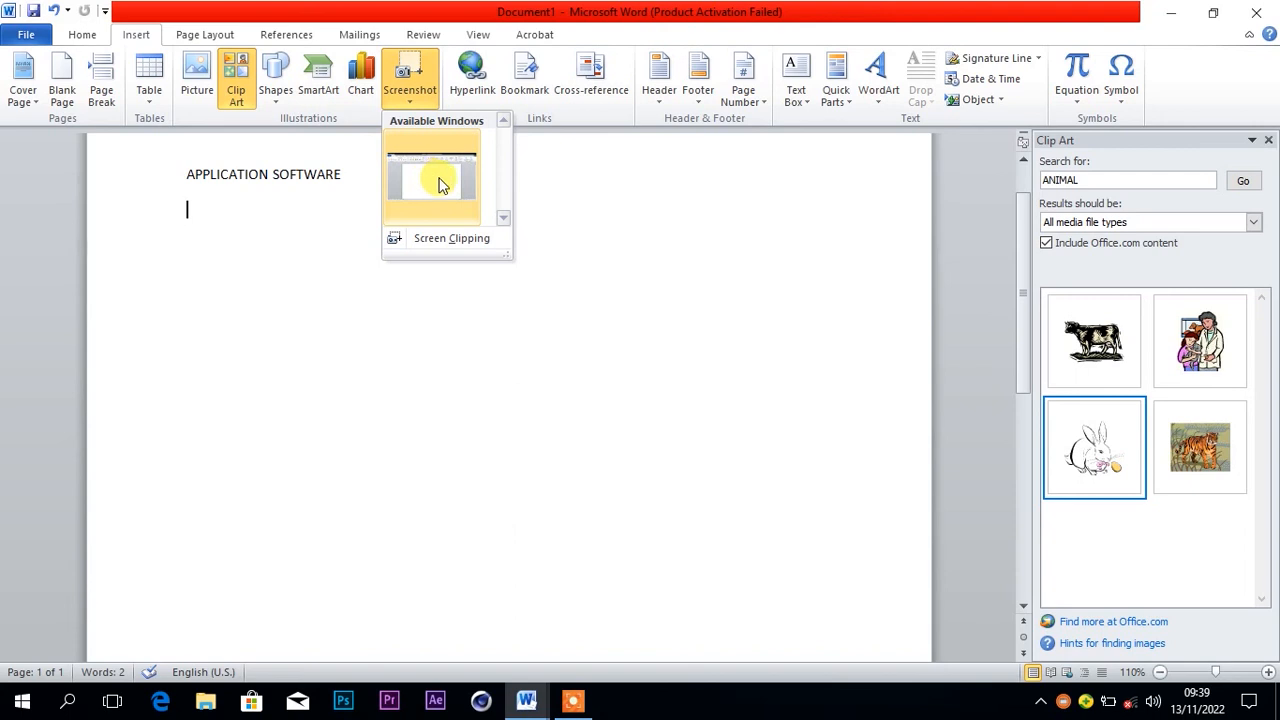
click(438, 182)
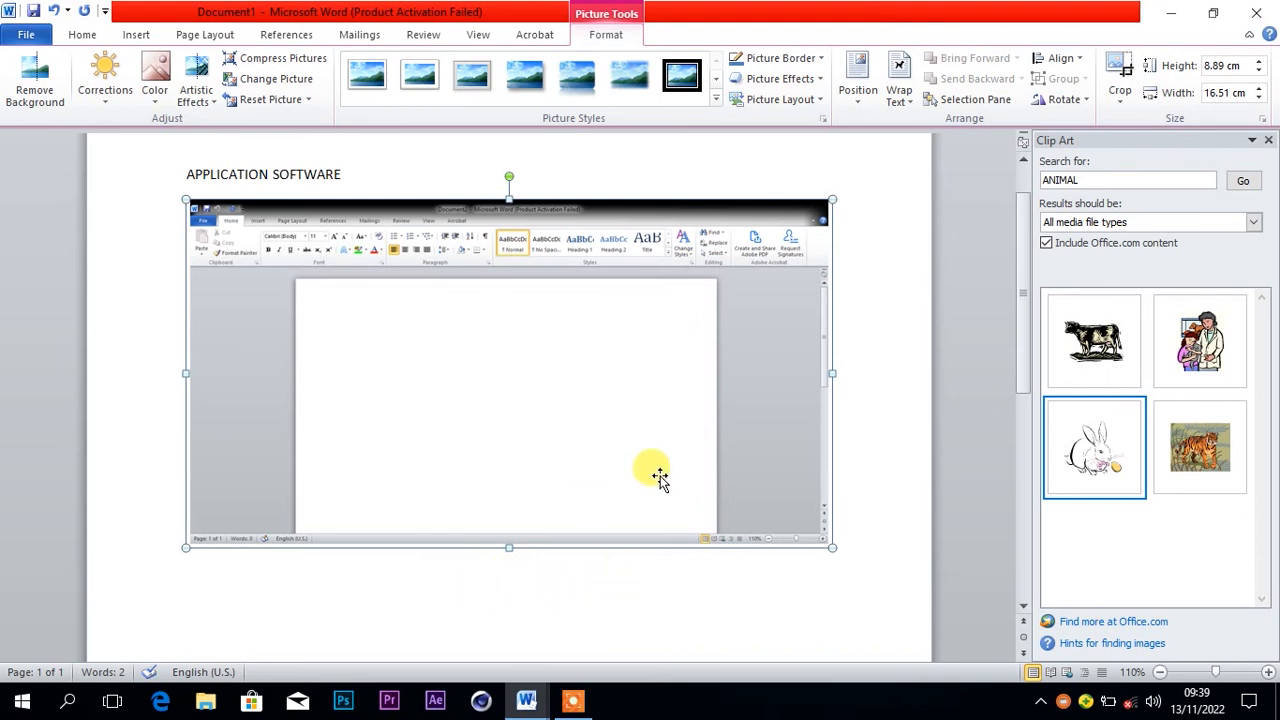
key(Delete)
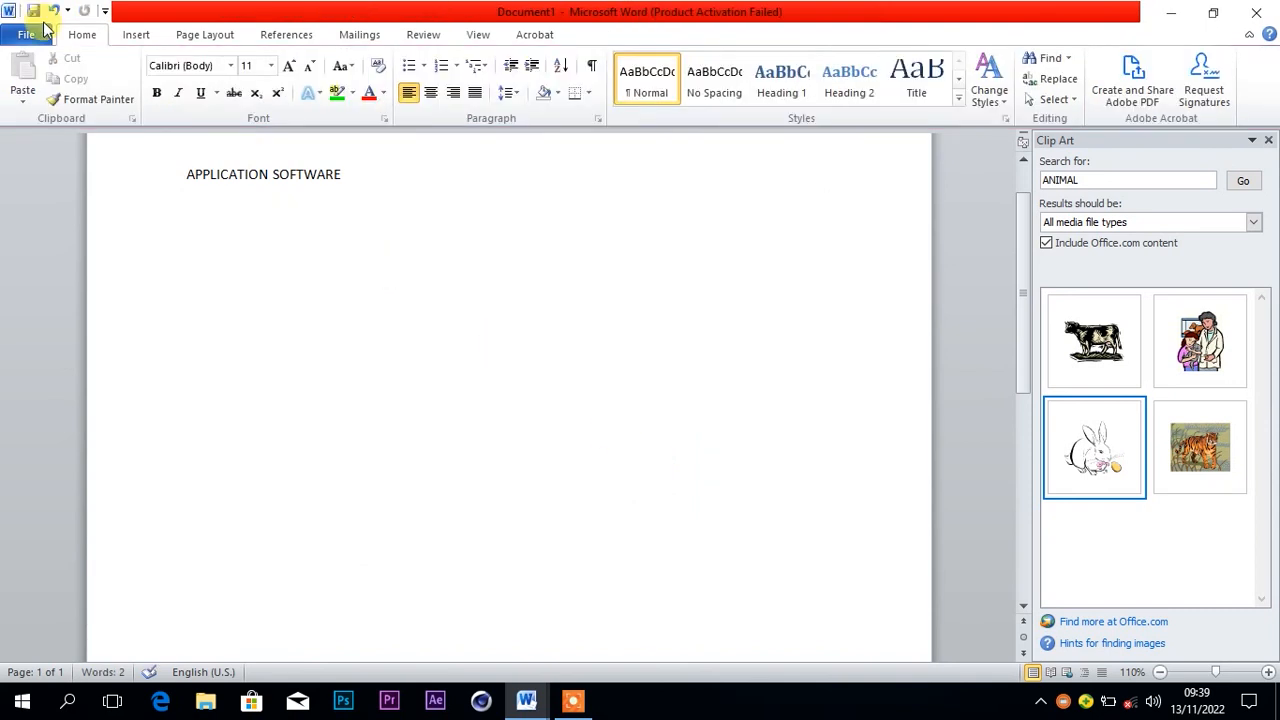
Add a Blank header, replace its placeholder with a person's first name, and close header editing.
click(133, 36)
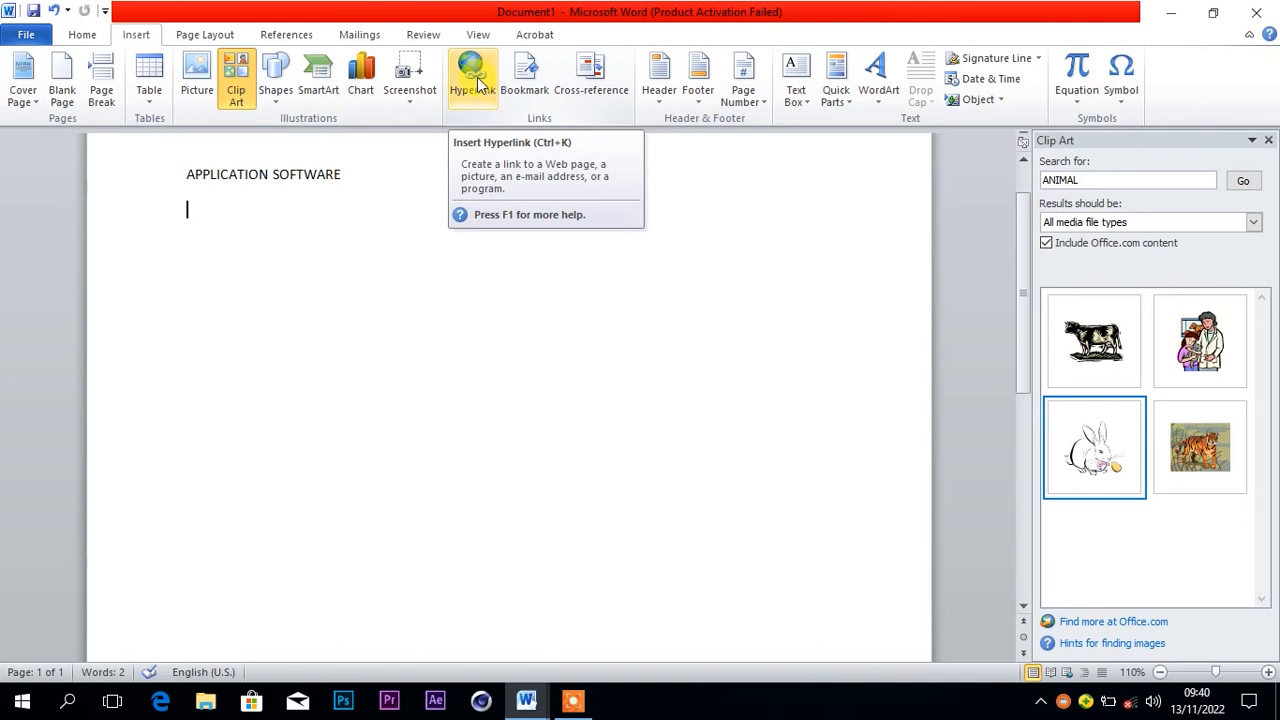
click(660, 94)
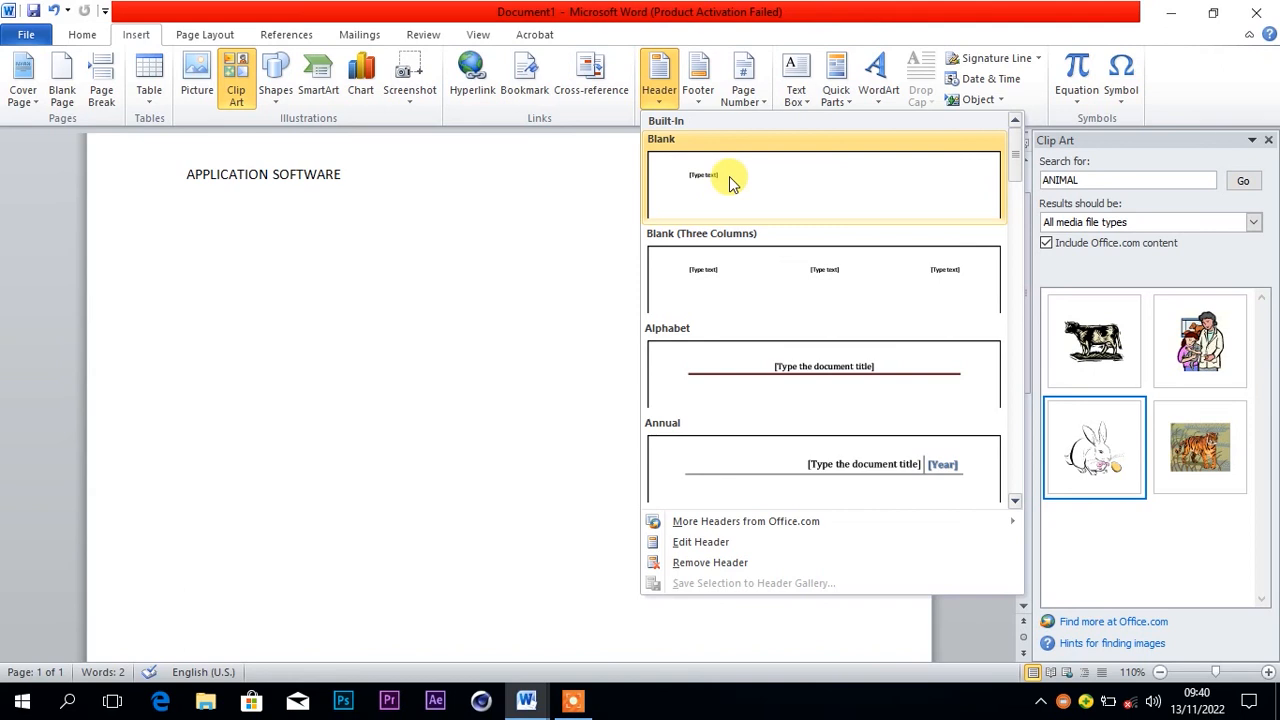
click(730, 181)
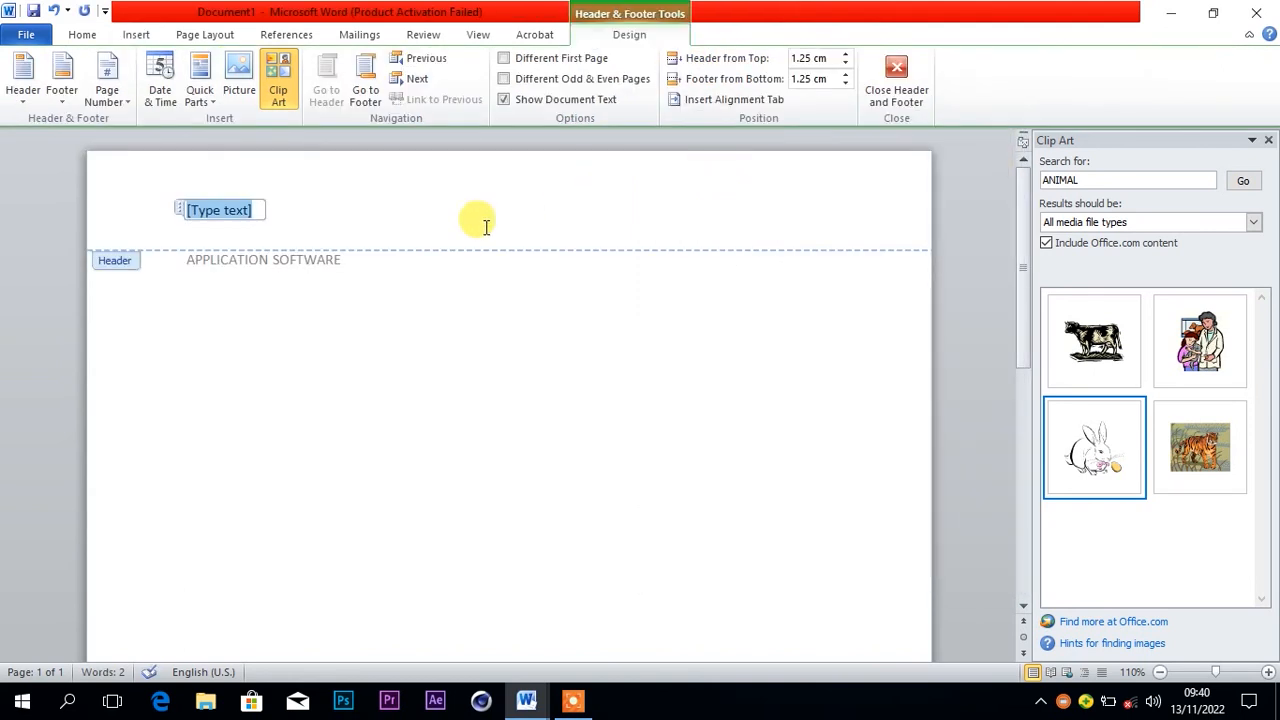
key(Delete)
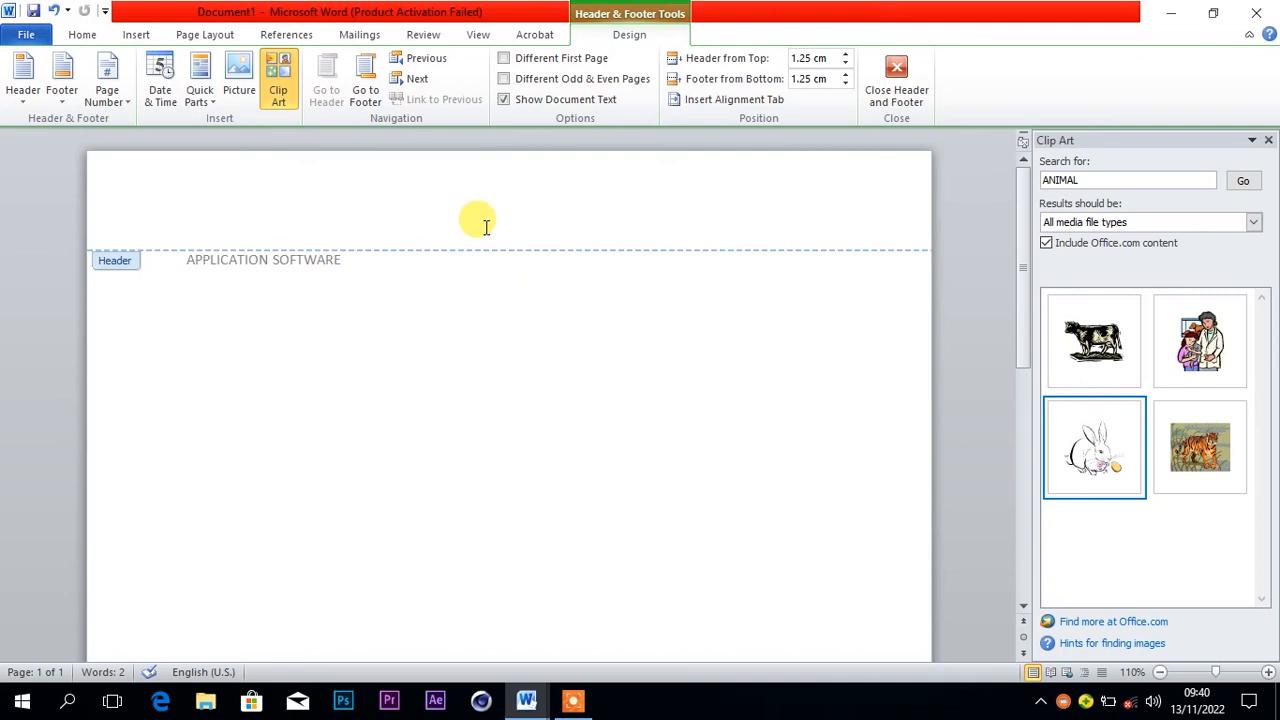
text(TOM)
click(897, 75)
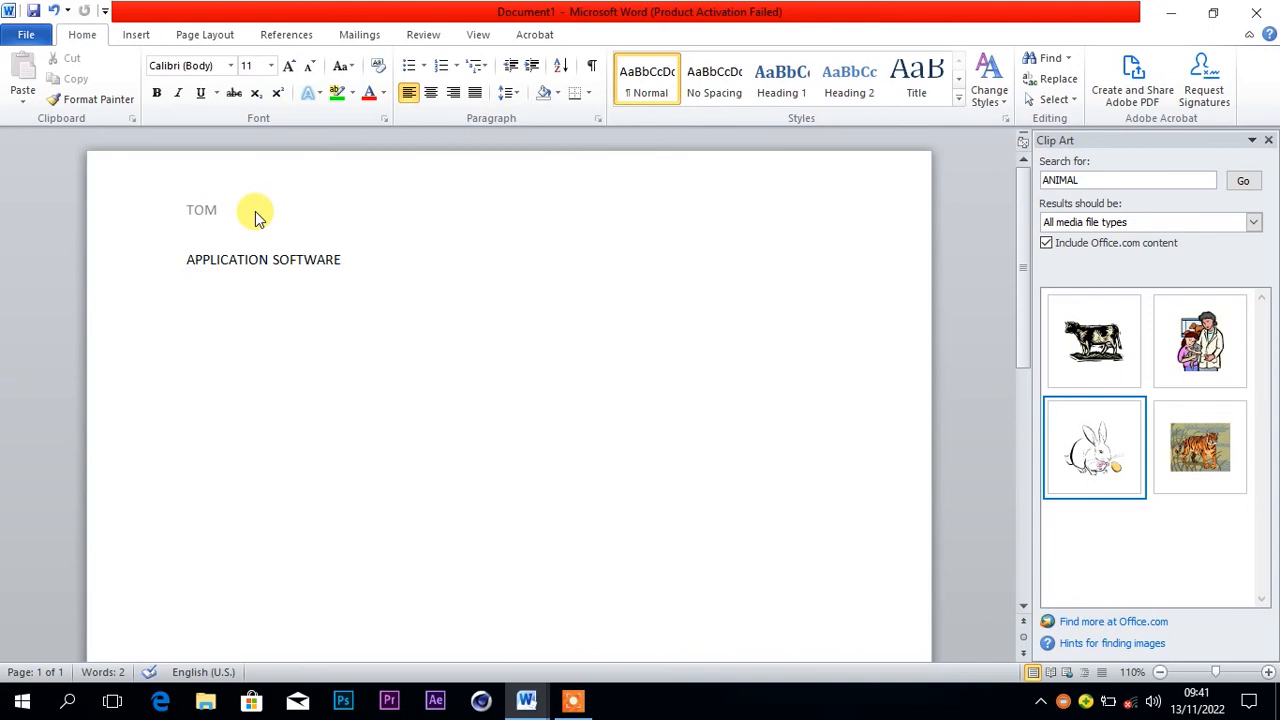
Add an Alphabet footer, replace its text placeholder with a person's first name, and close footer editing.
click(137, 36)
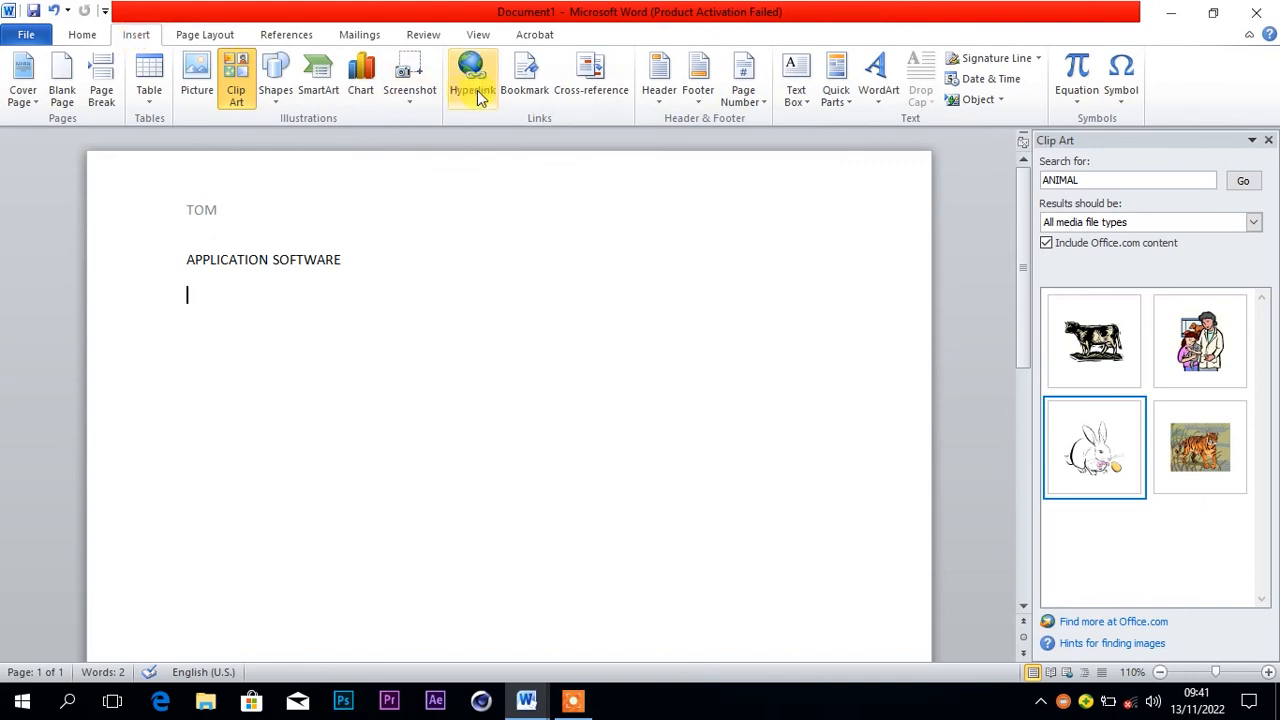
click(700, 80)
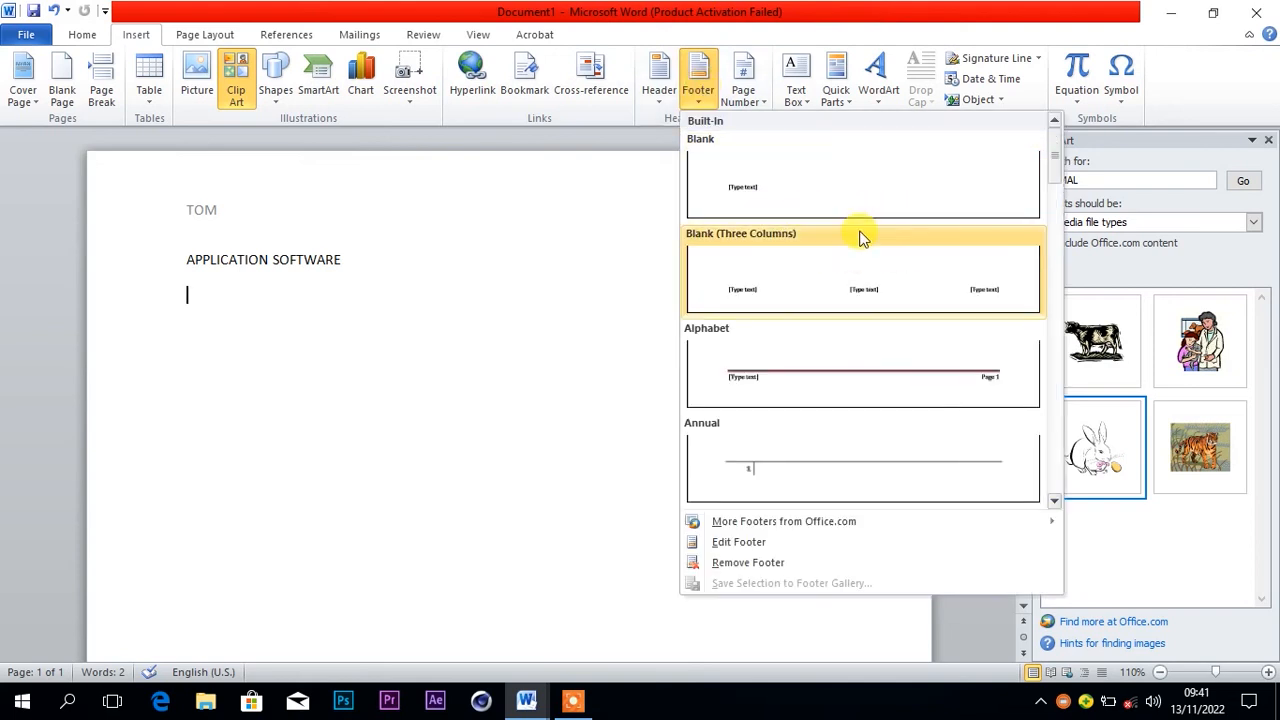
click(769, 380)
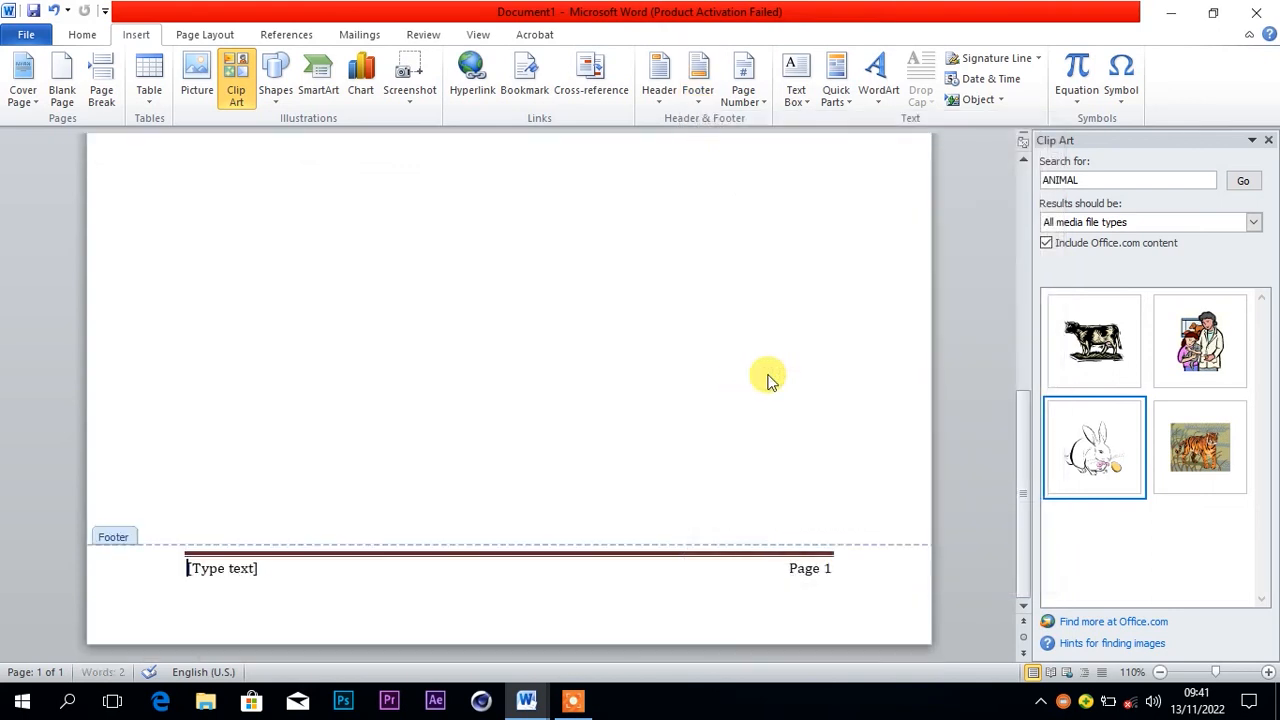
click(256, 568)
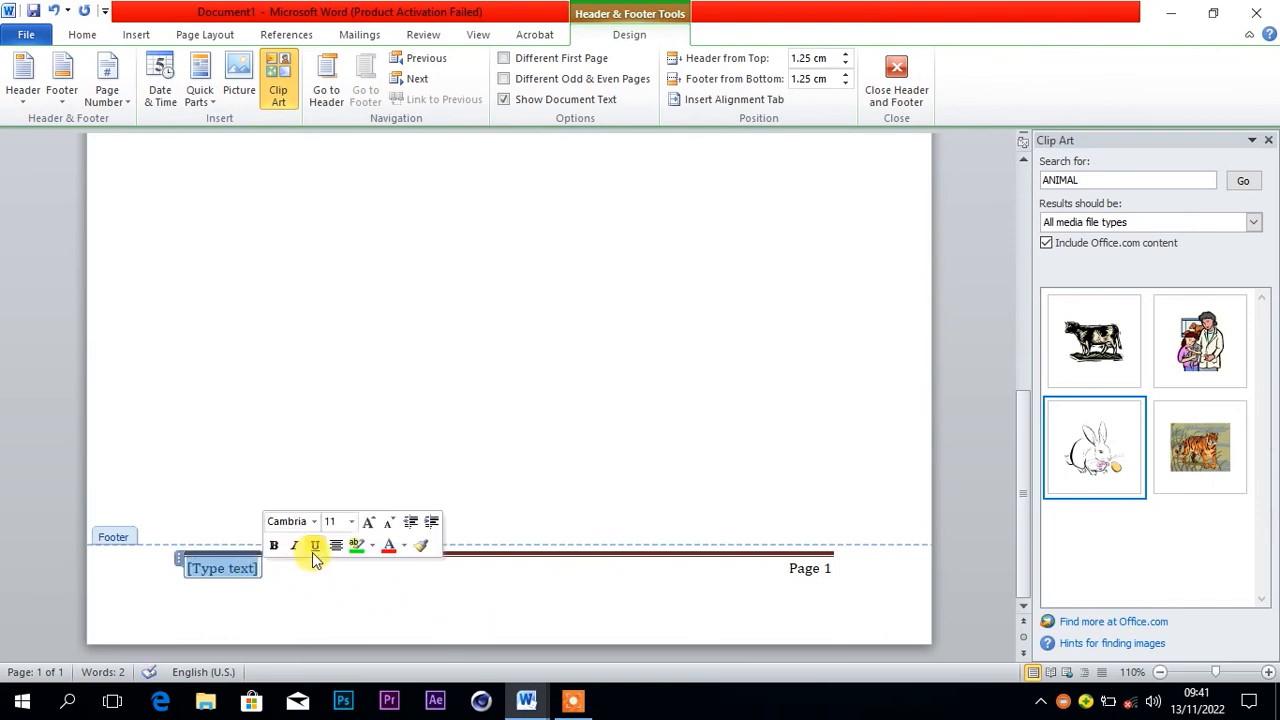
key(Delete)
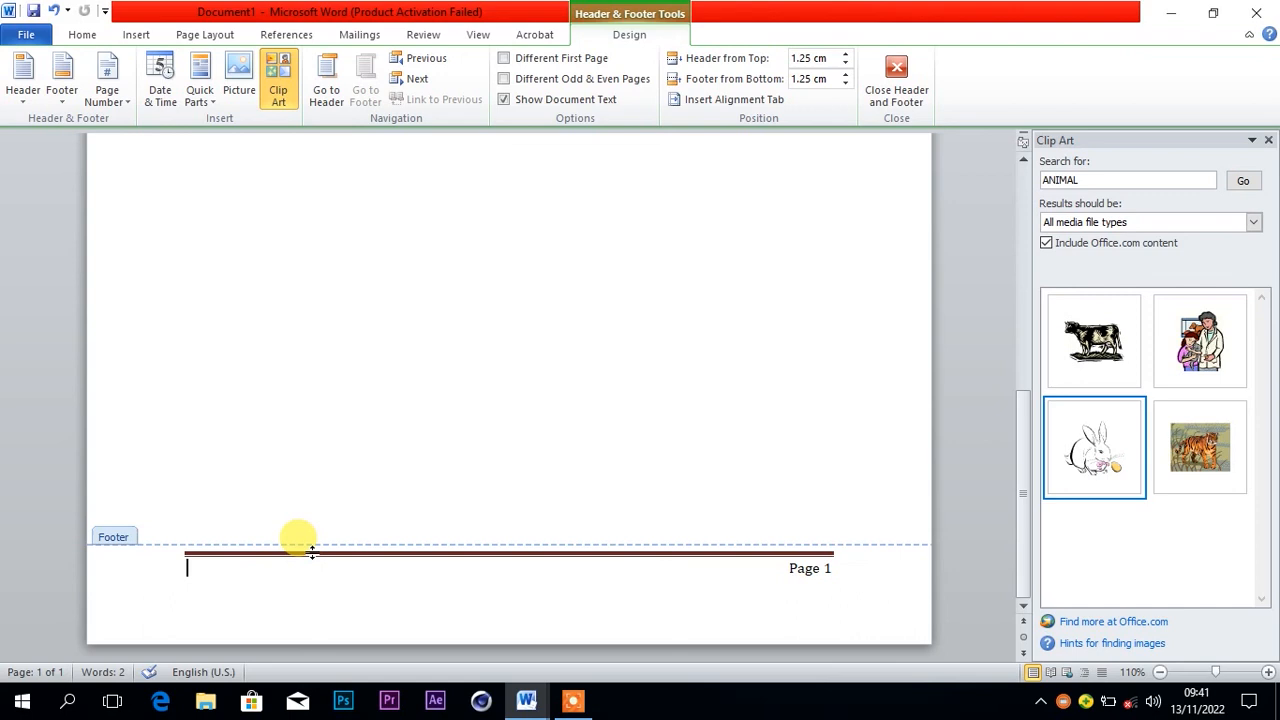
text(DAN)
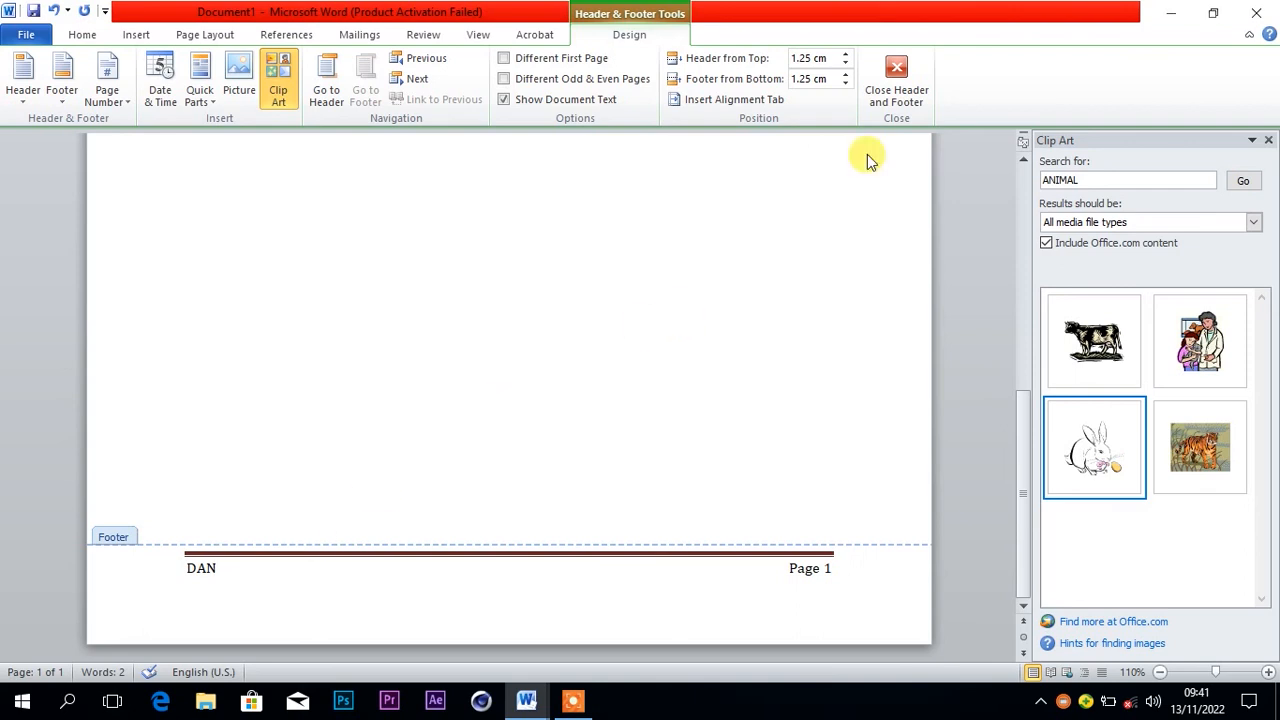
click(894, 74)
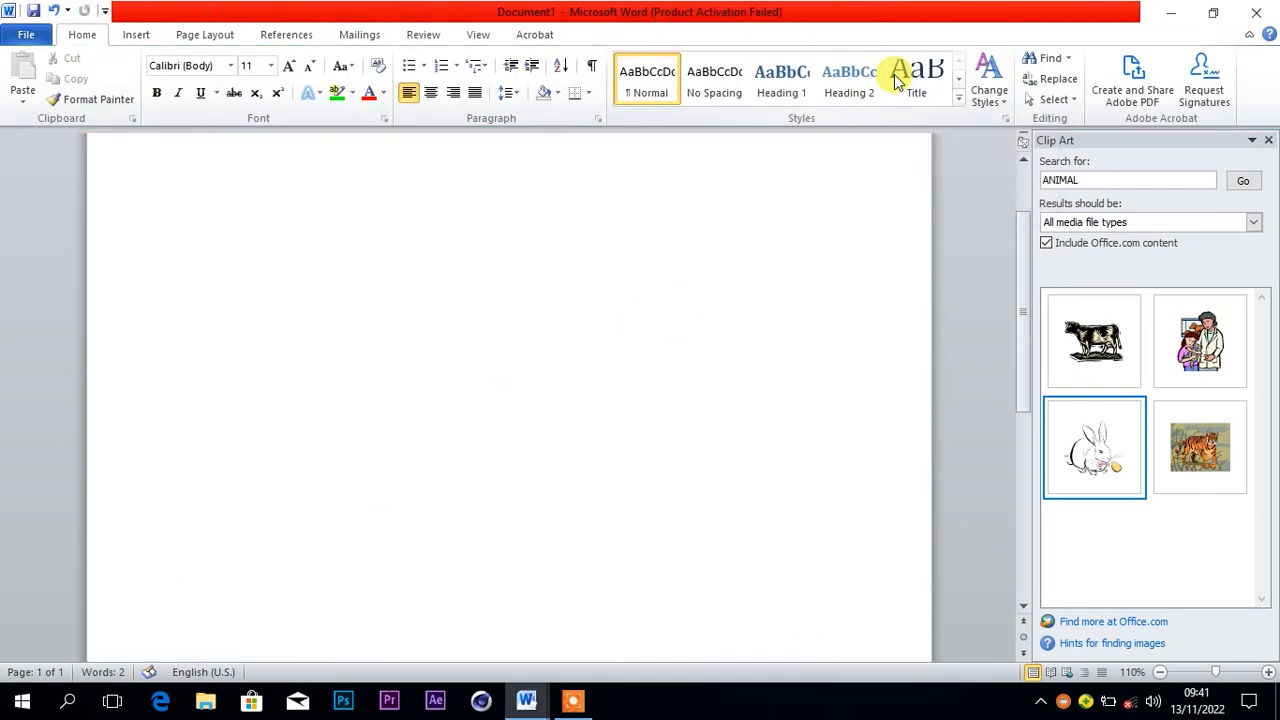
Examine the footer at the end of the page and the header at its beginning.
drag(1024, 343, 1010, 543)
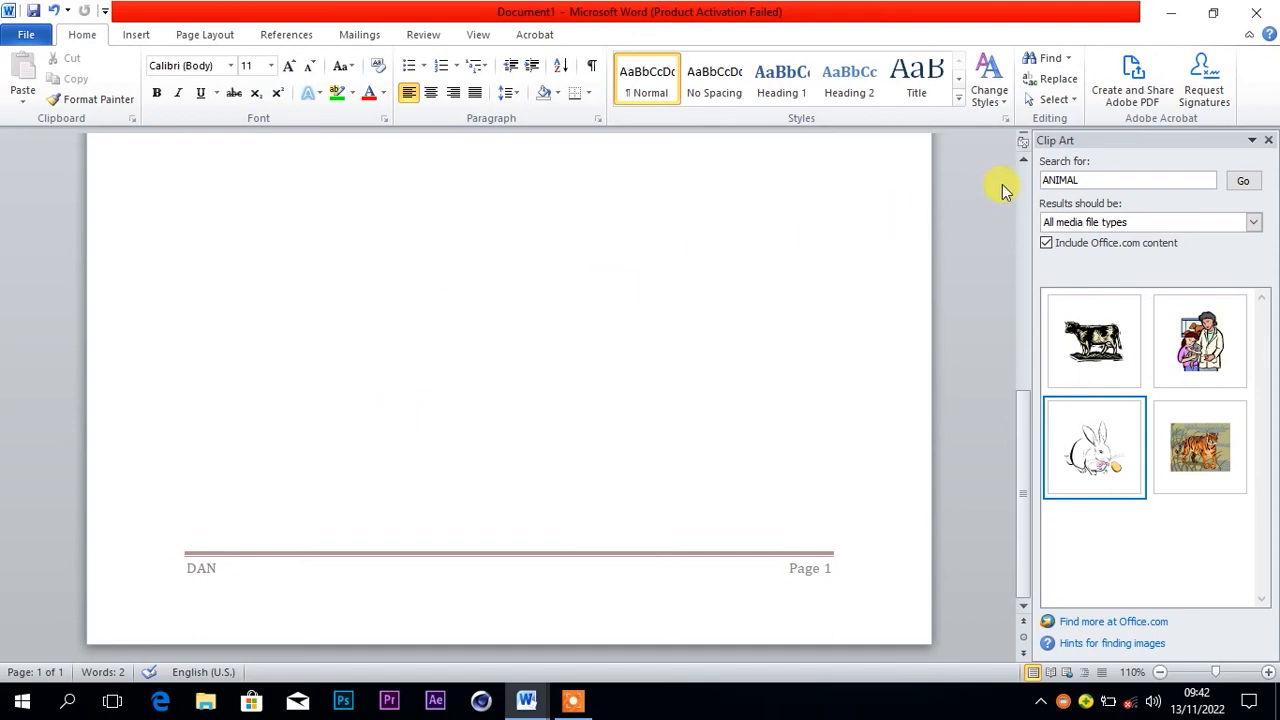
click(1023, 160)
click(1023, 160)
click(1023, 160)
click(1023, 160)
click(1023, 160)
click(1023, 160)
click(1023, 160)
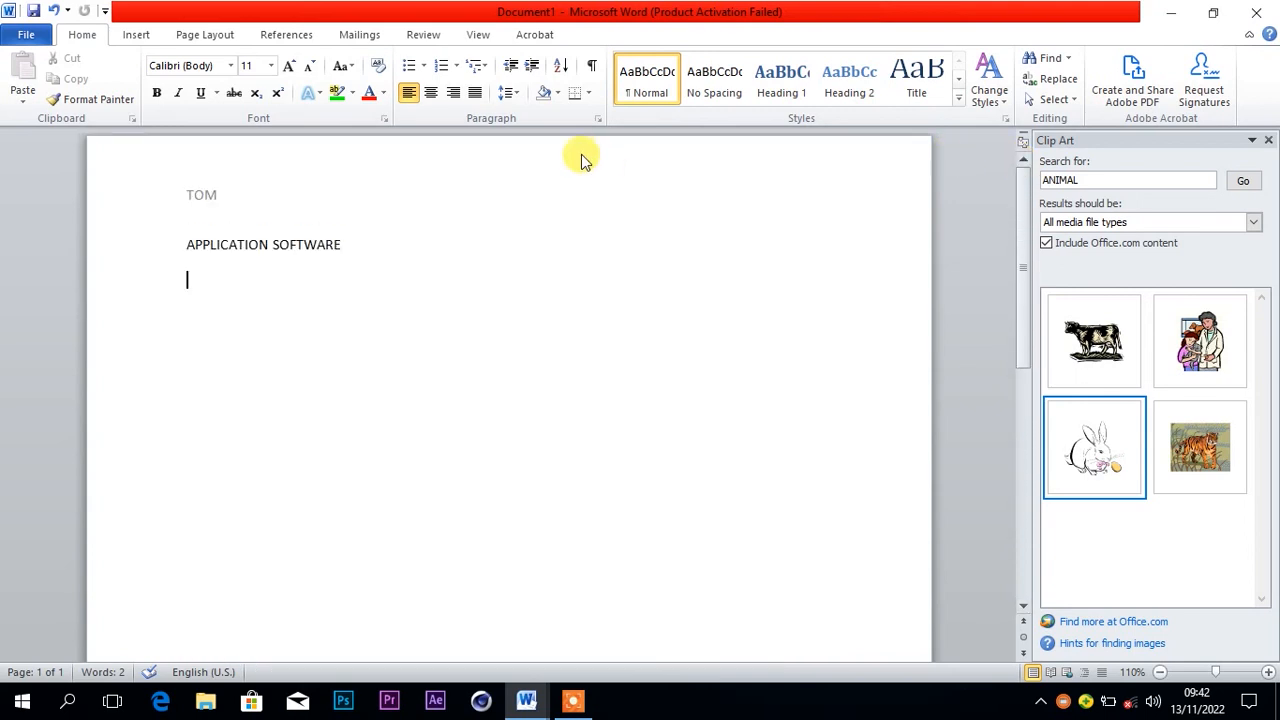
Insert a Plain Number 2 page number at the top of the page and close header editing.
click(138, 36)
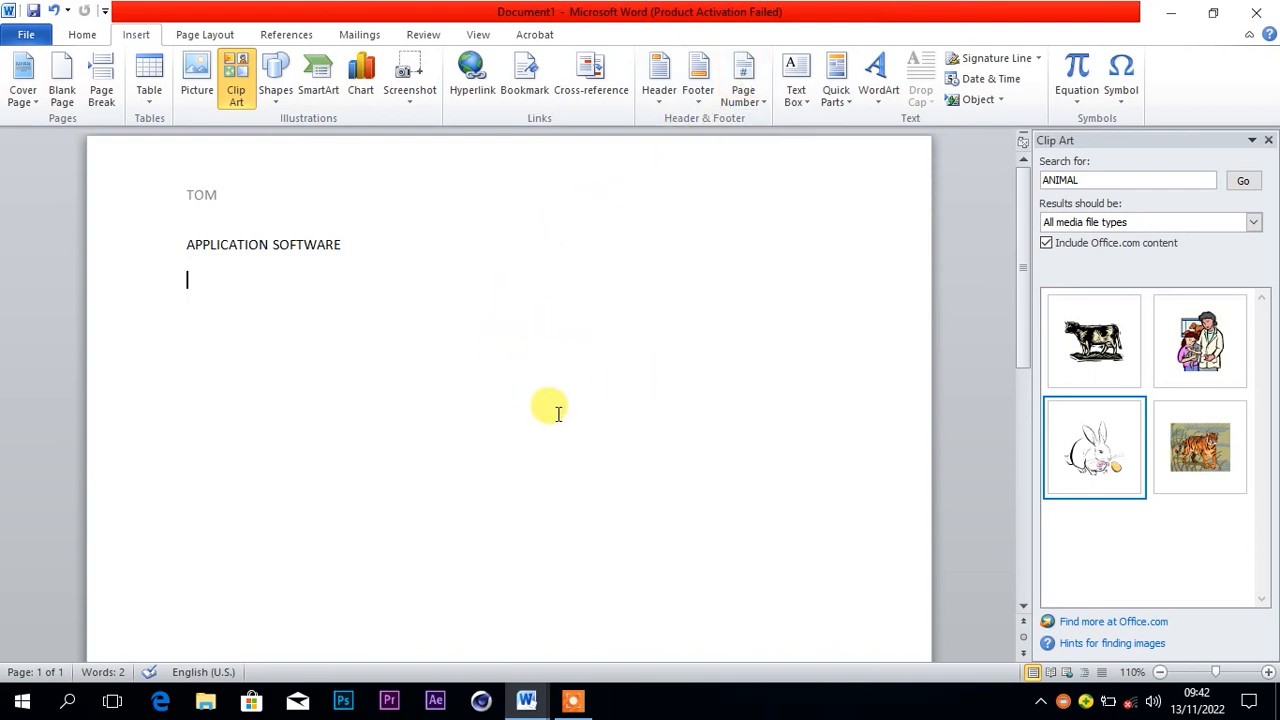
click(743, 88)
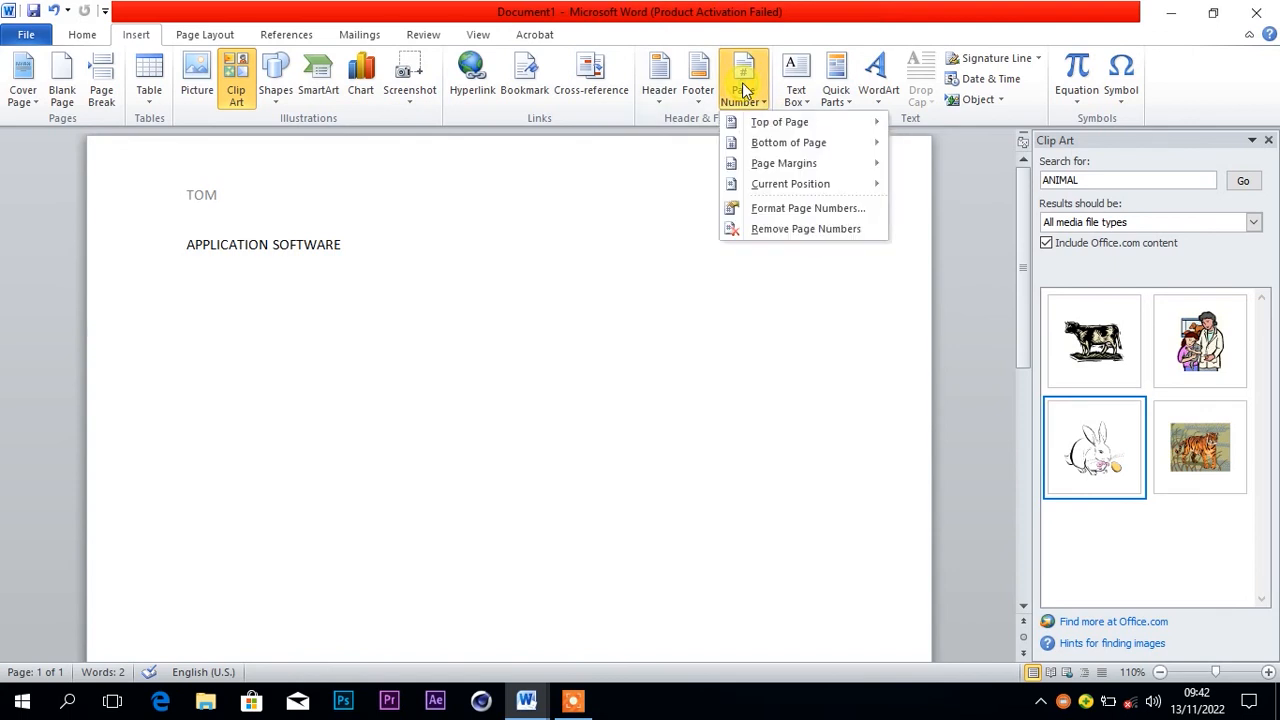
mouse_move(778, 122)
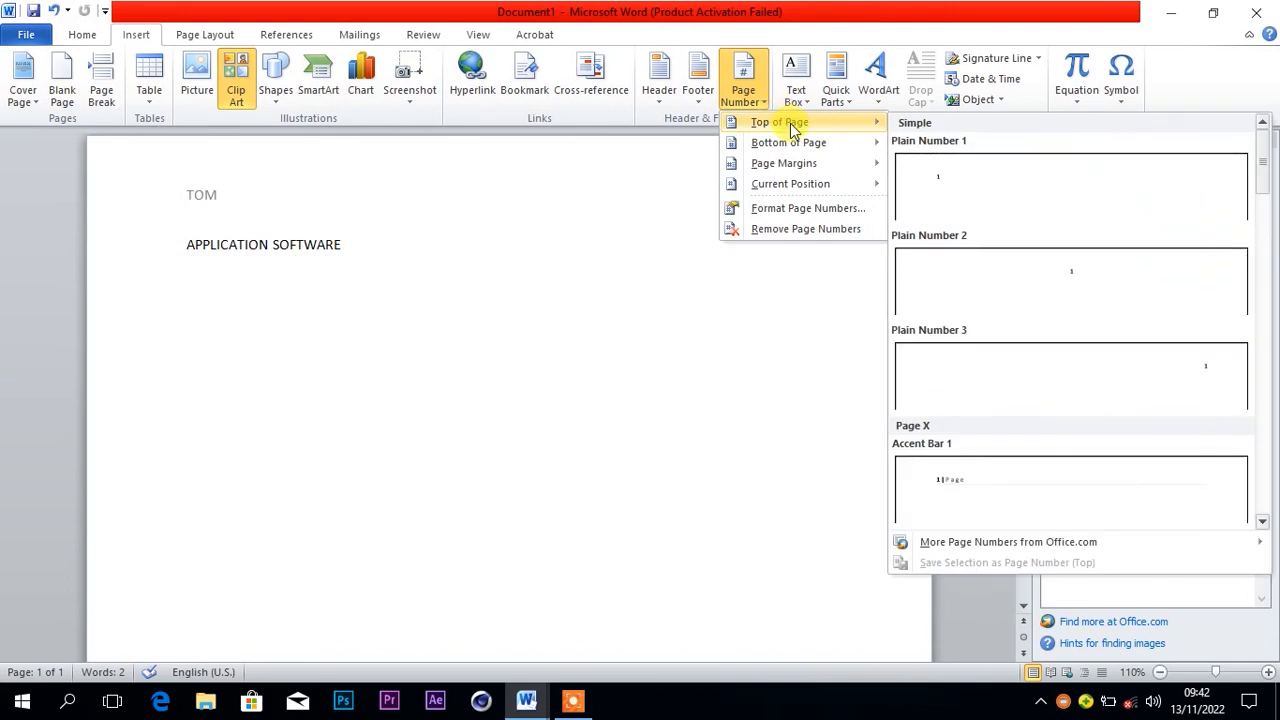
mouse_move(798, 145)
mouse_move(790, 167)
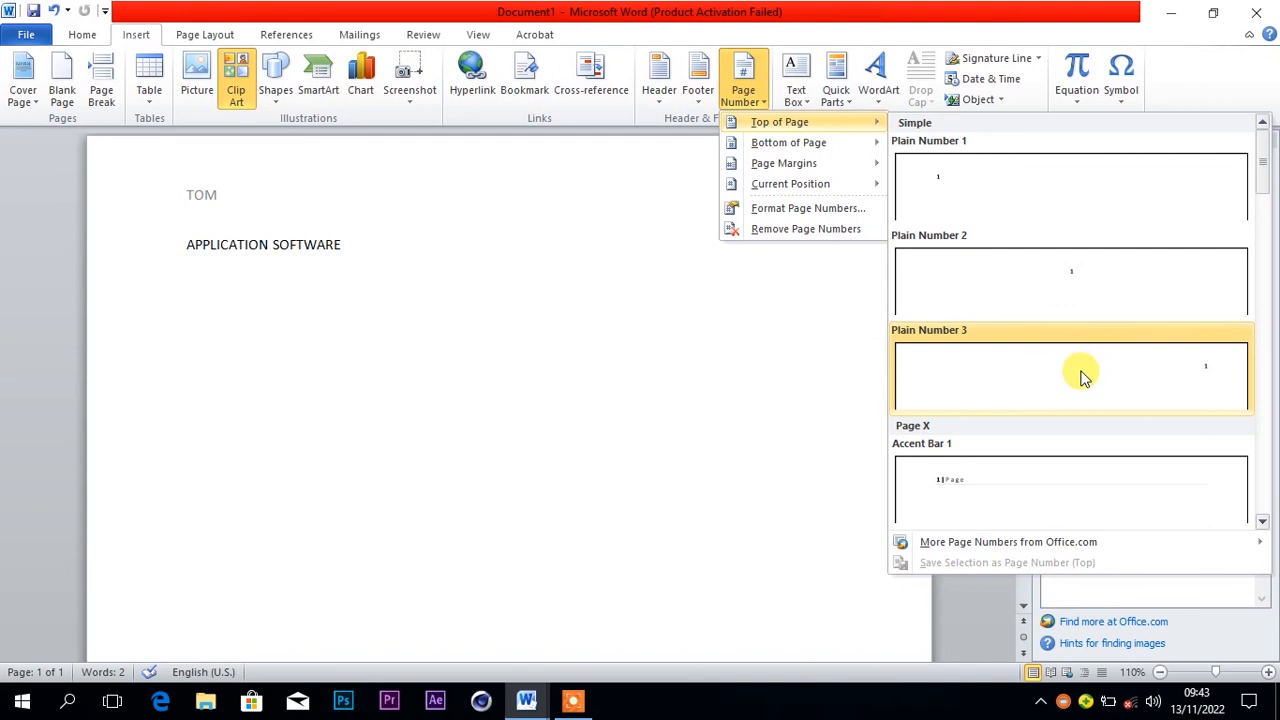
click(1052, 287)
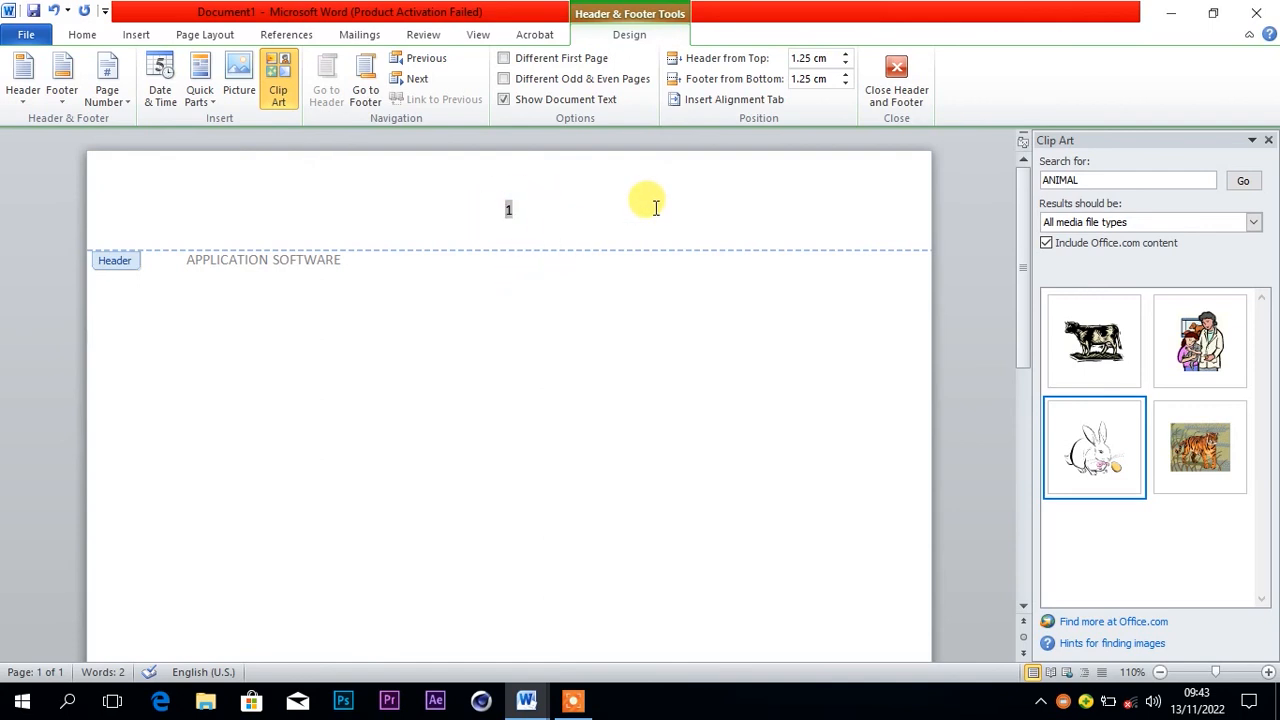
click(915, 80)
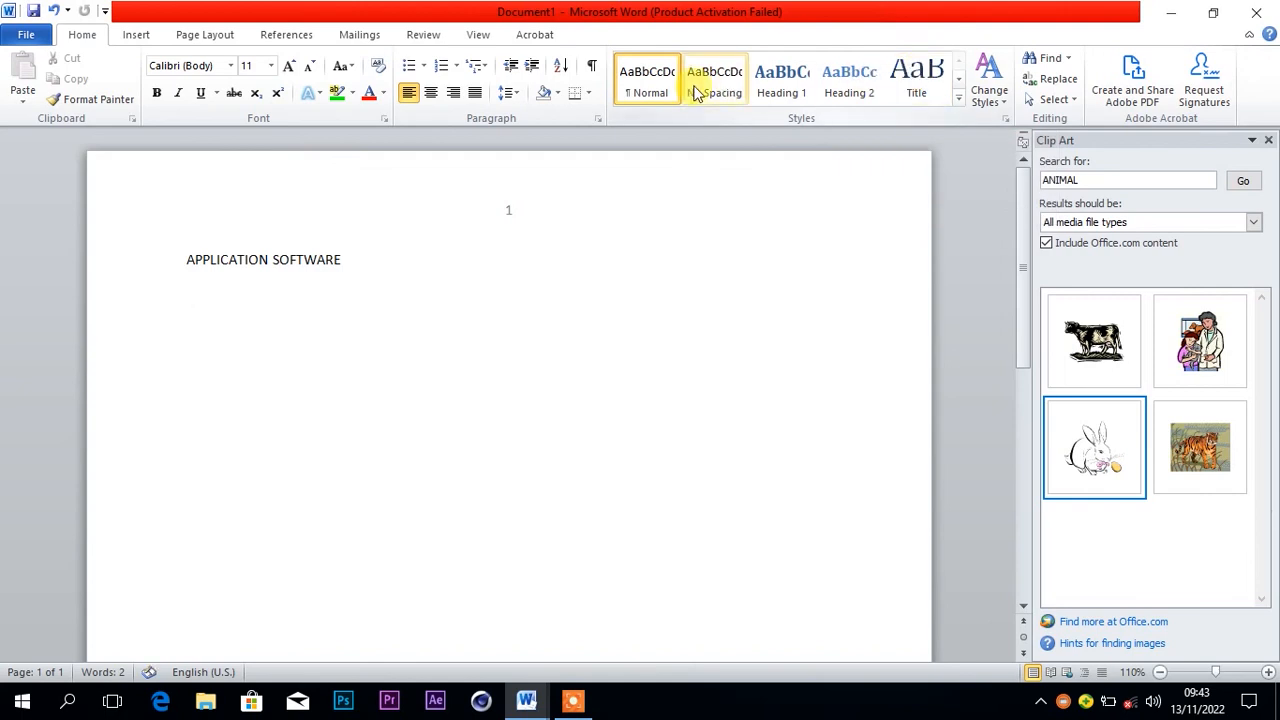
Insert a Simple Text Box below the APPLICATION SOFTWARE heading.
click(136, 34)
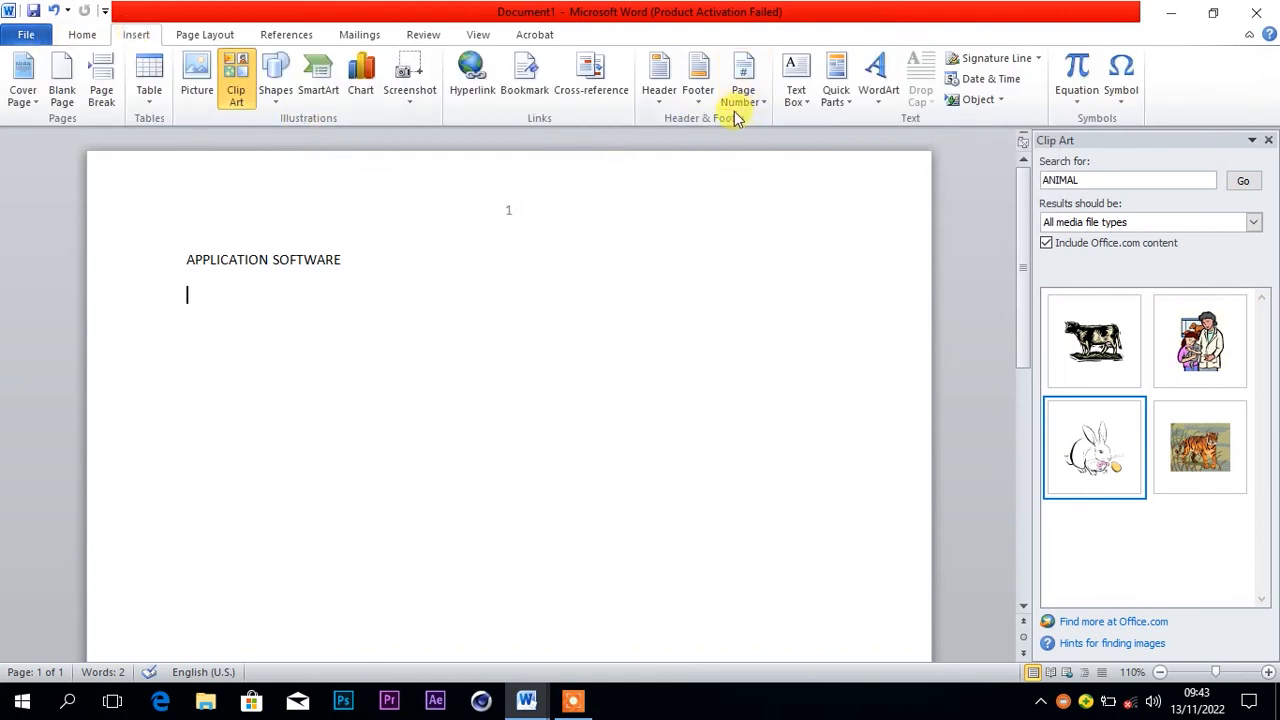
click(796, 68)
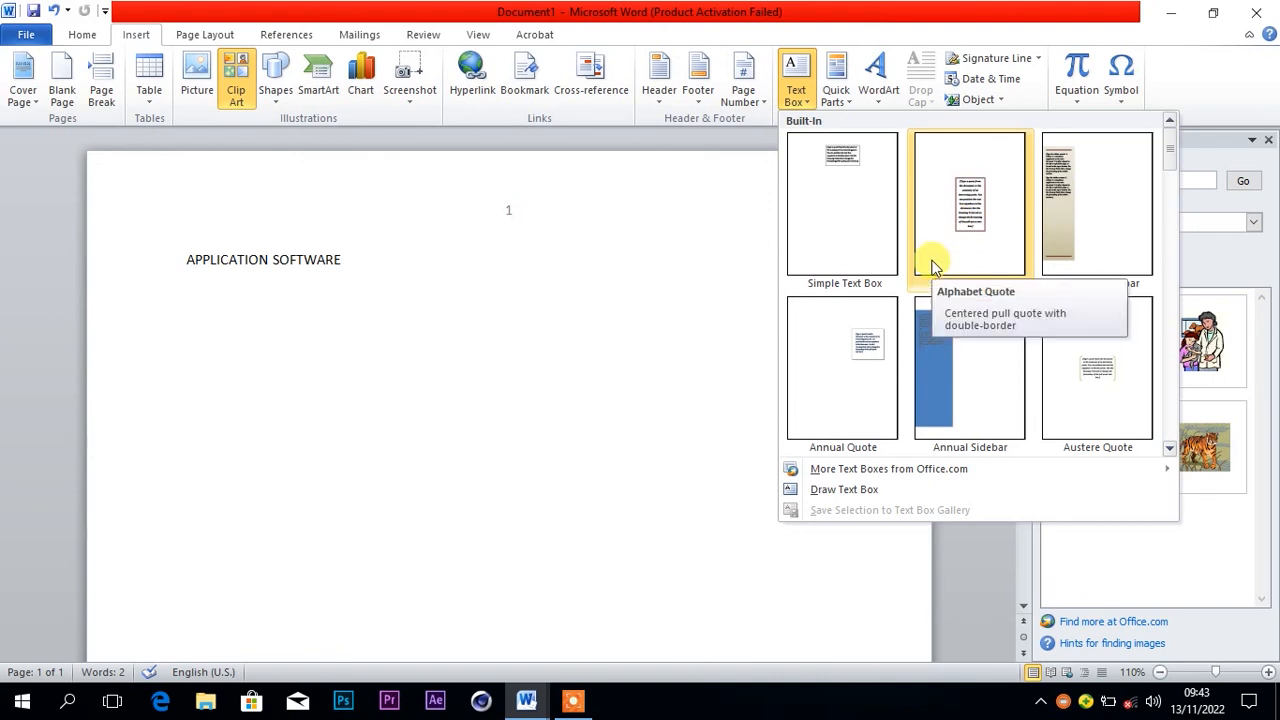
click(867, 201)
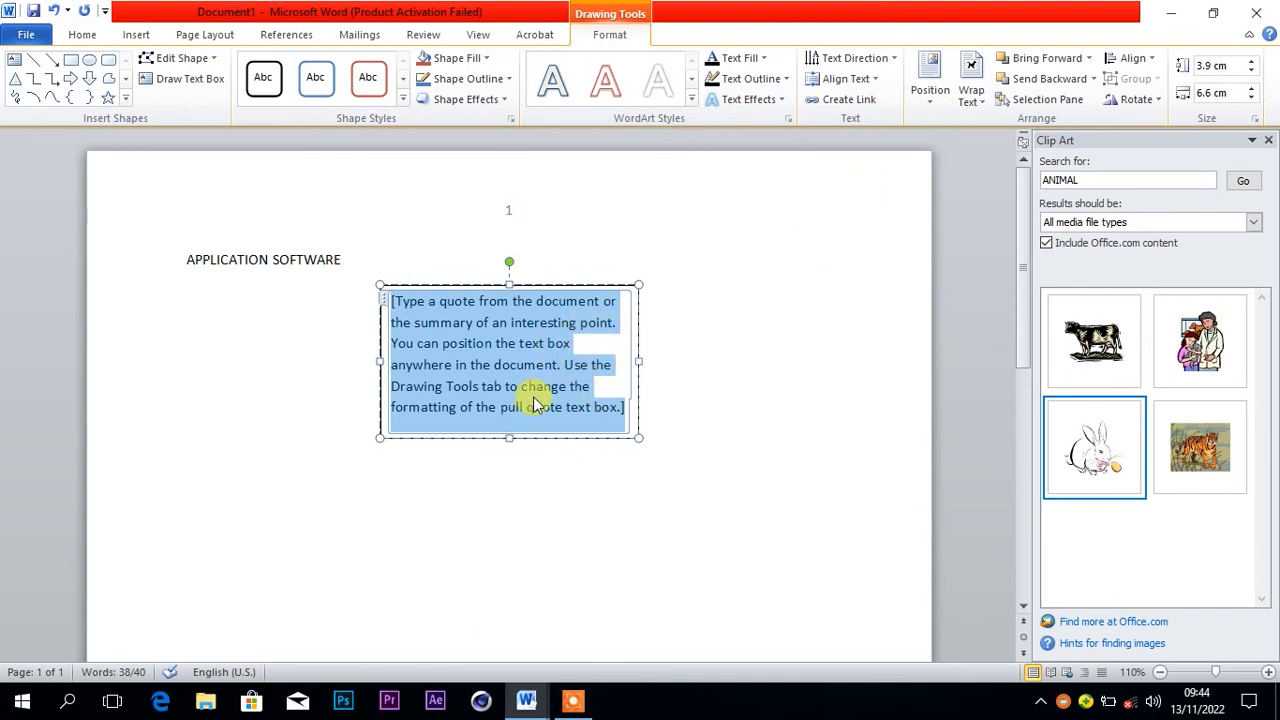
Replace the placeholder text in the text box with a row of capital H letters and leave the box.
key(Delete)
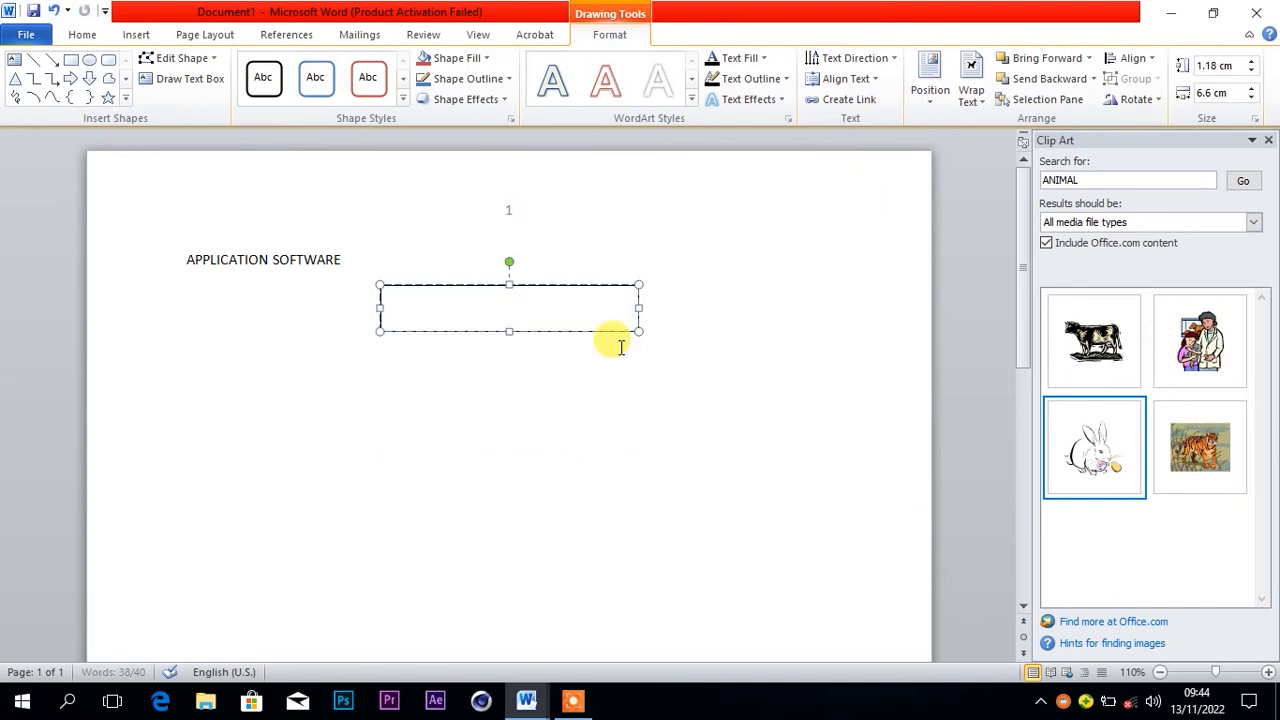
text(H)
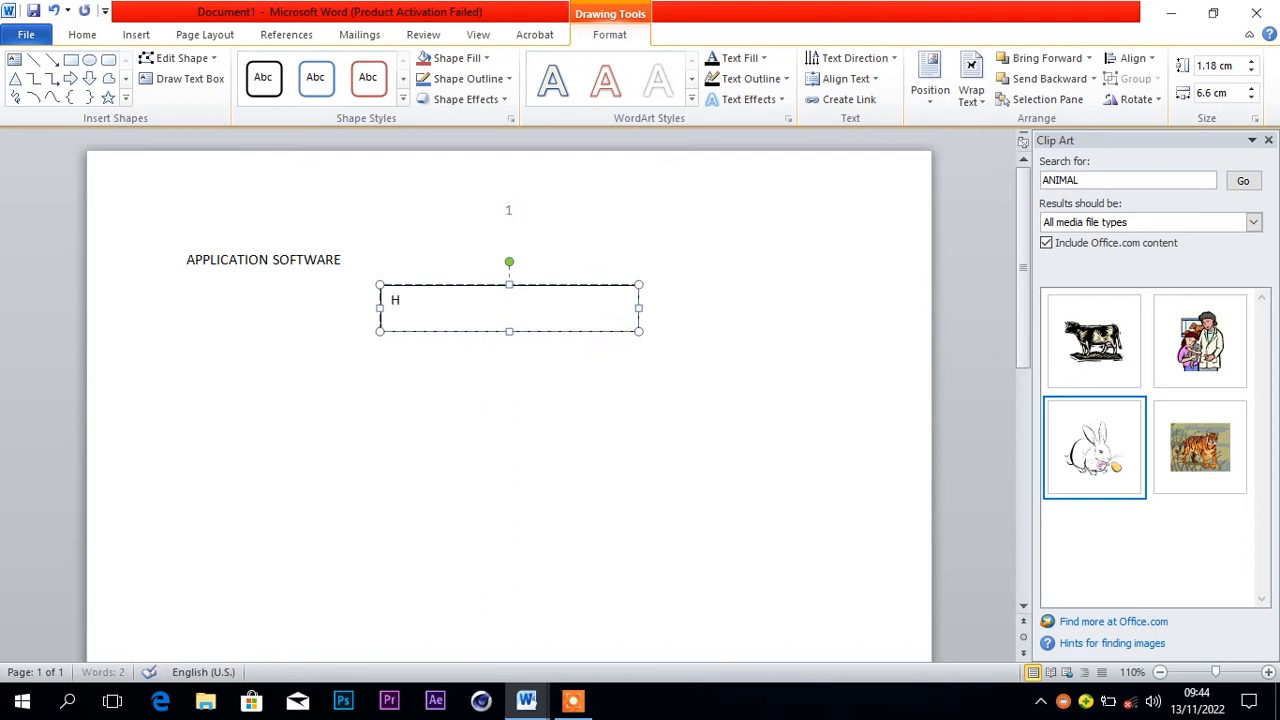
text(HHHHHHHHHHHH)
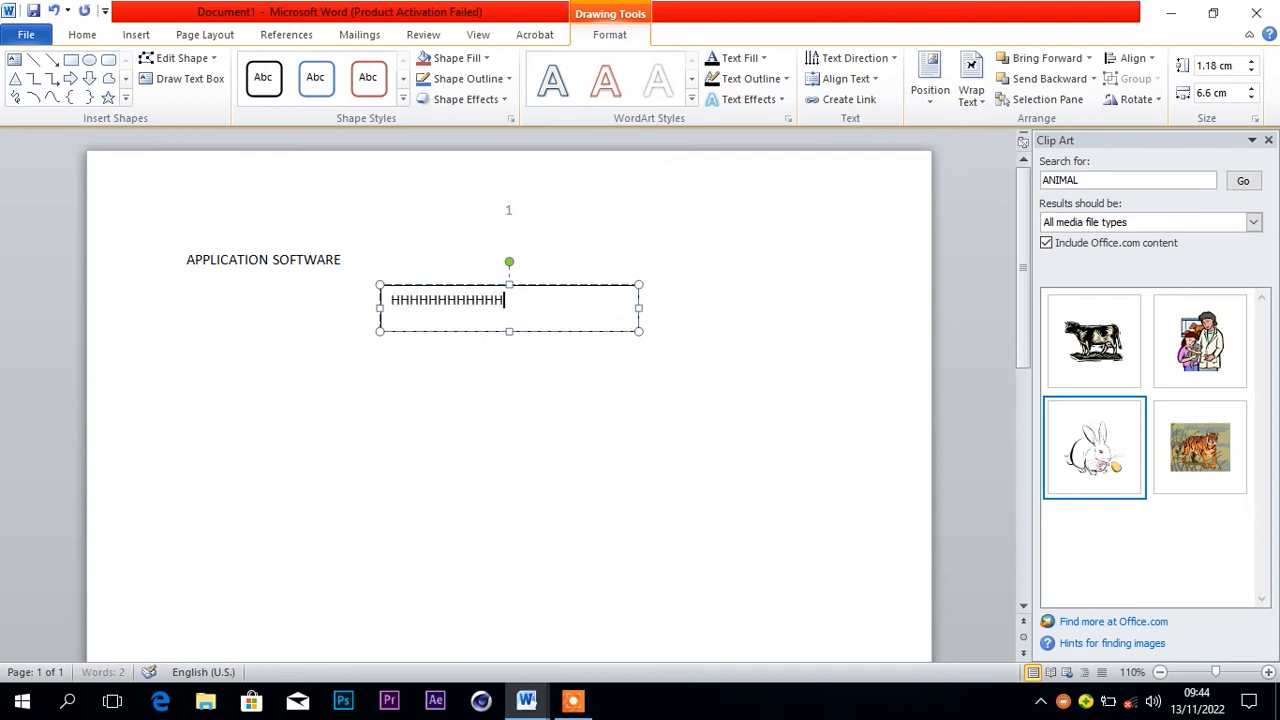
click(689, 424)
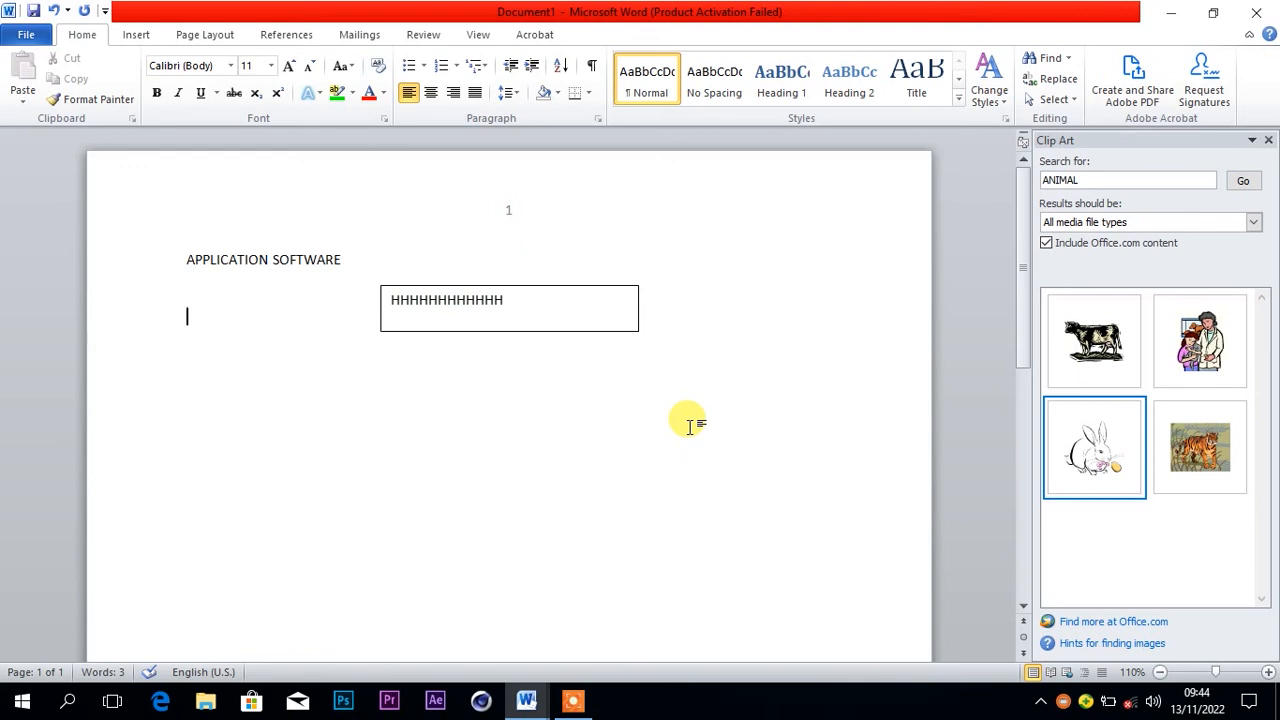
Undo the text box entries and the text box insertion, back to the heading and page number only.
key(ctrl+z)
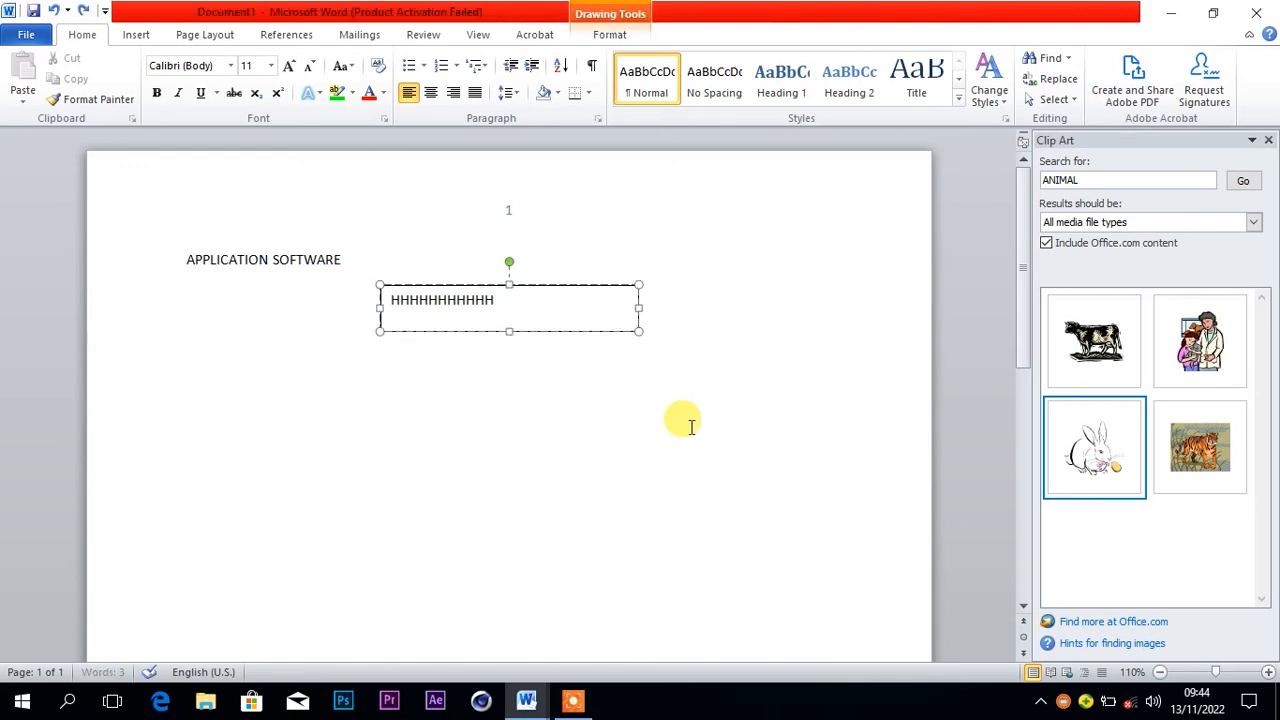
key(ctrl+z)
key(ctrl+z)
key(ctrl+z)
key(ctrl+z)
key(ctrl+z)
key(ctrl+z)
key(ctrl+z)
key(ctrl+z)
key(ctrl+z)
key(ctrl+z)
key(ctrl+z)
key(ctrl+z)
key(ctrl+z)
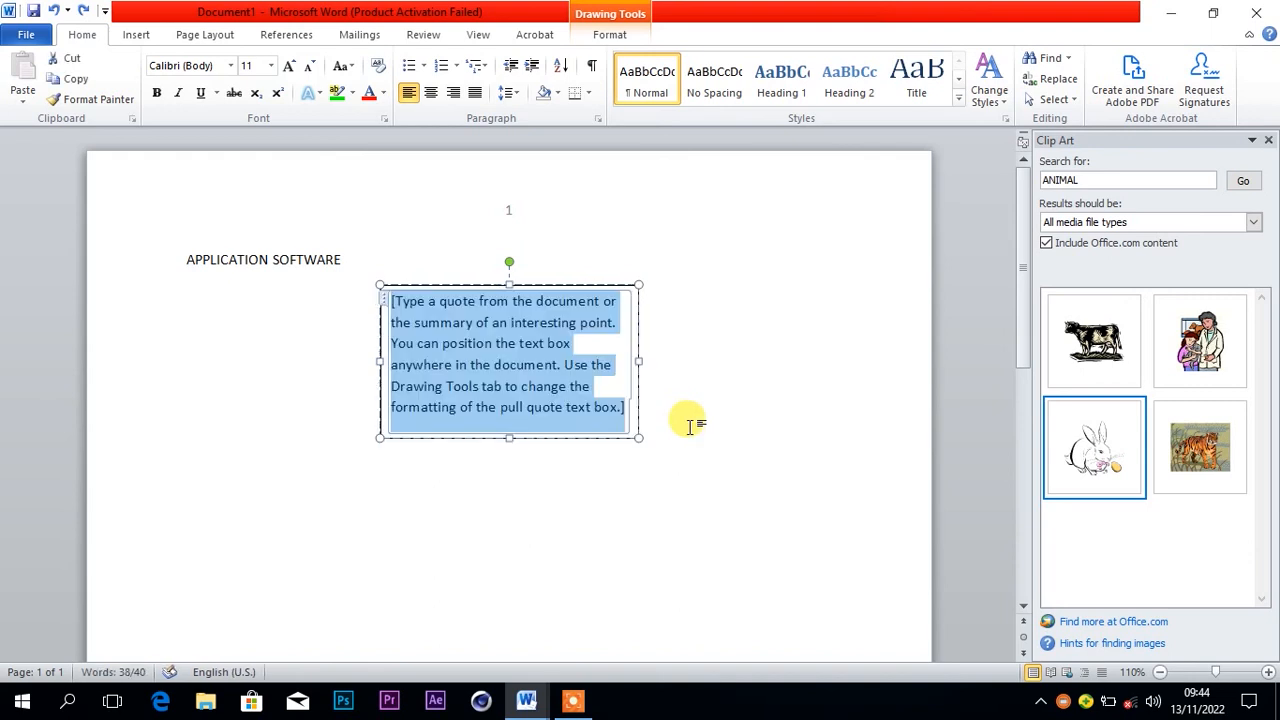
key(ctrl+z)
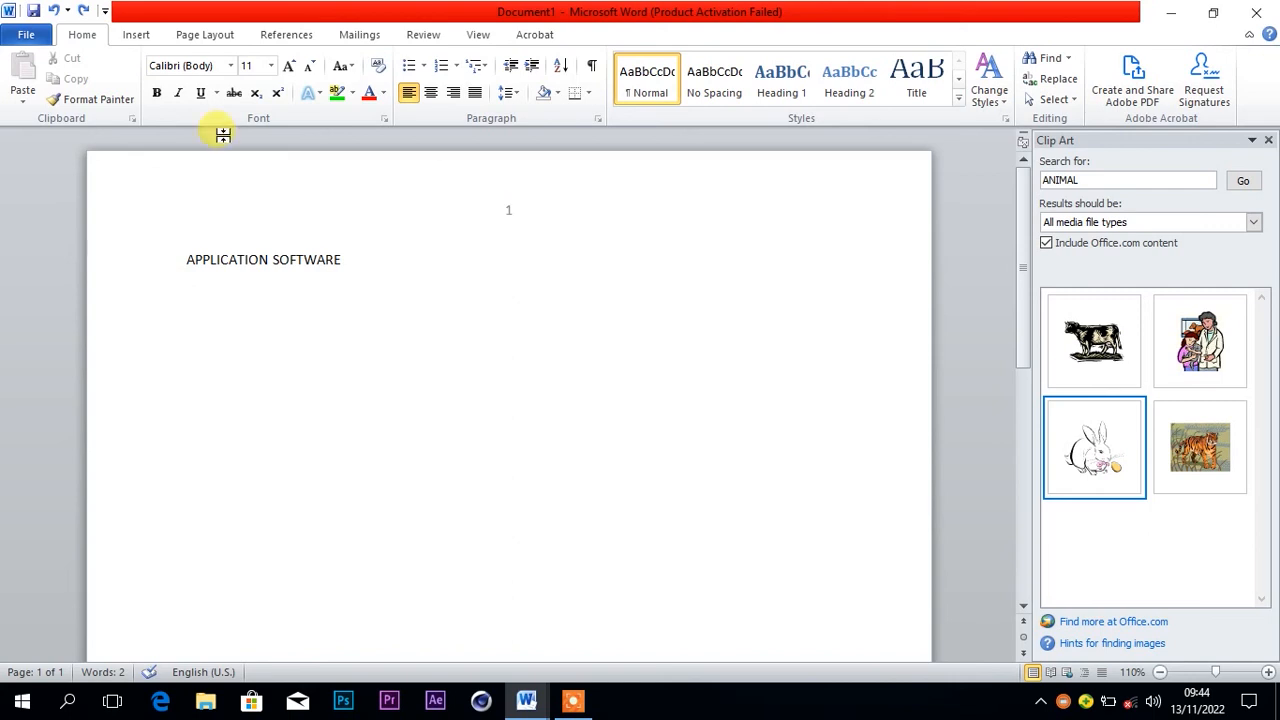
Insert WordArt in the dark red bevelled style from the last gallery row below the APPLICATION SOFTWARE heading.
click(137, 36)
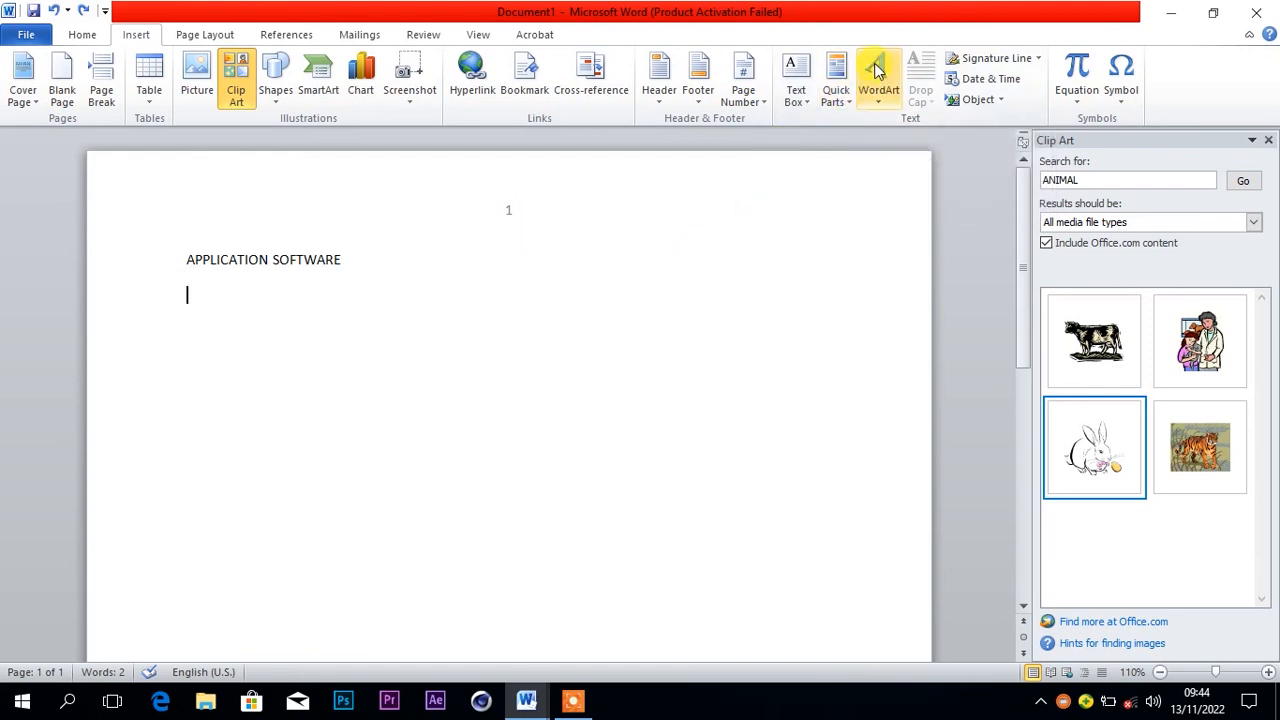
click(876, 76)
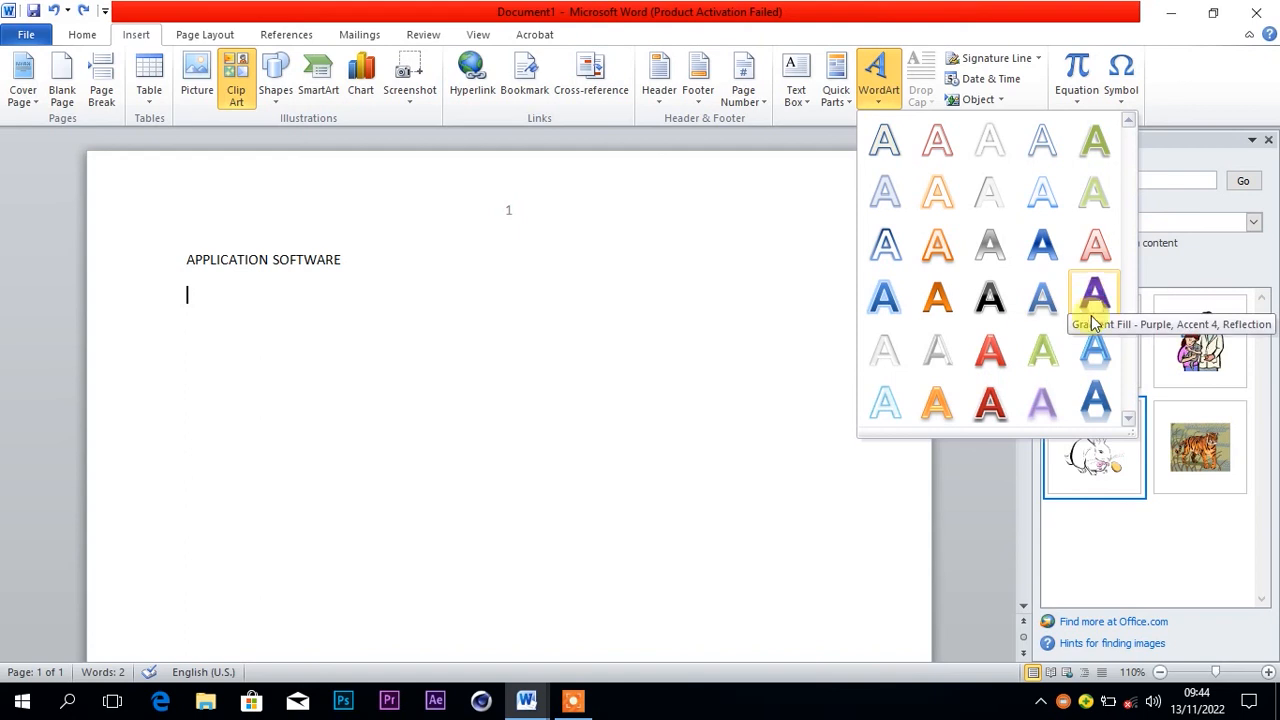
click(990, 403)
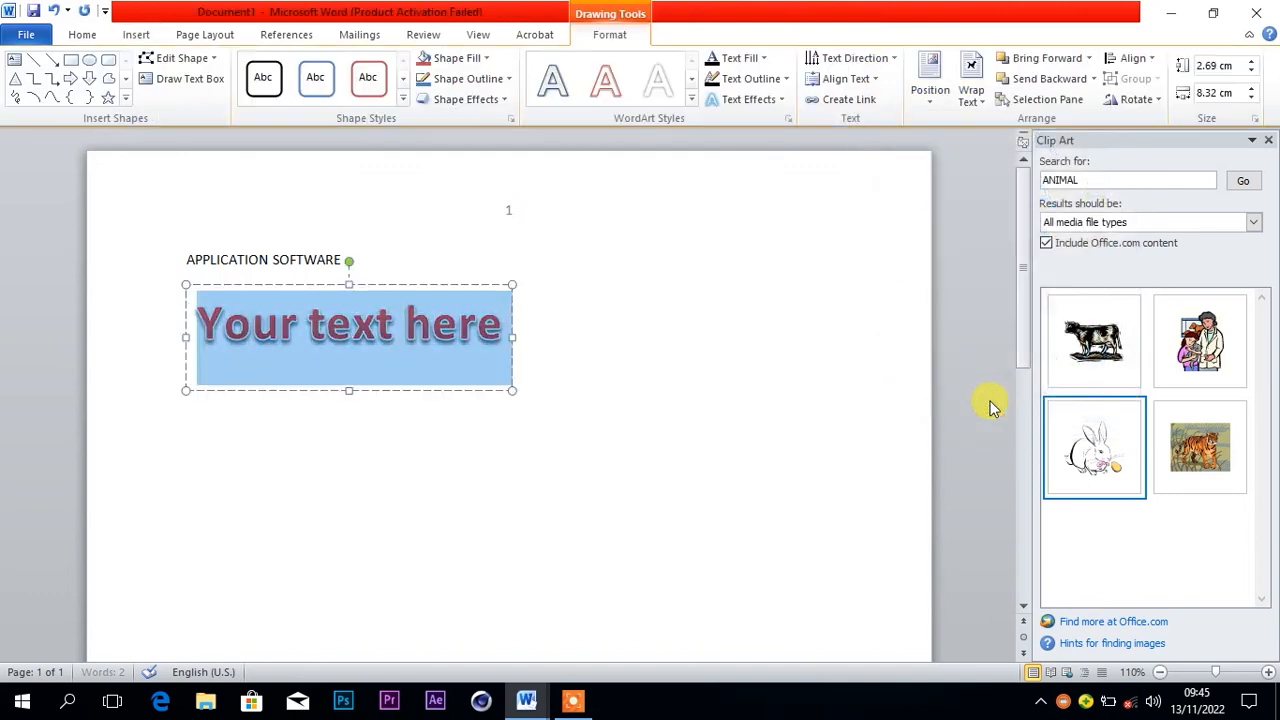
Replace the WordArt's placeholder text with a person's first name in capitals and deselect it.
click(496, 328)
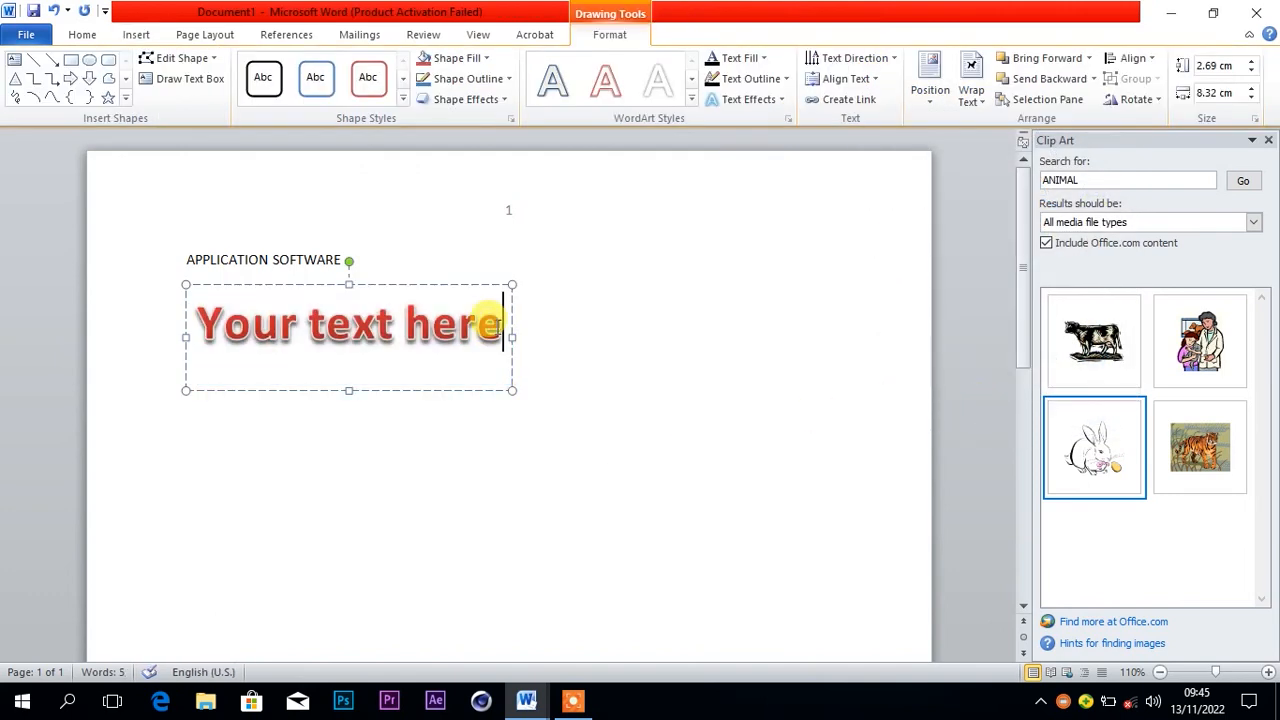
key(BackSpace)
key(BackSpace)
key(BackSpace)
key(BackSpace)
key(BackSpace)
key(BackSpace)
key(BackSpace)
key(BackSpace)
key(BackSpace)
key(BackSpace)
key(BackSpace)
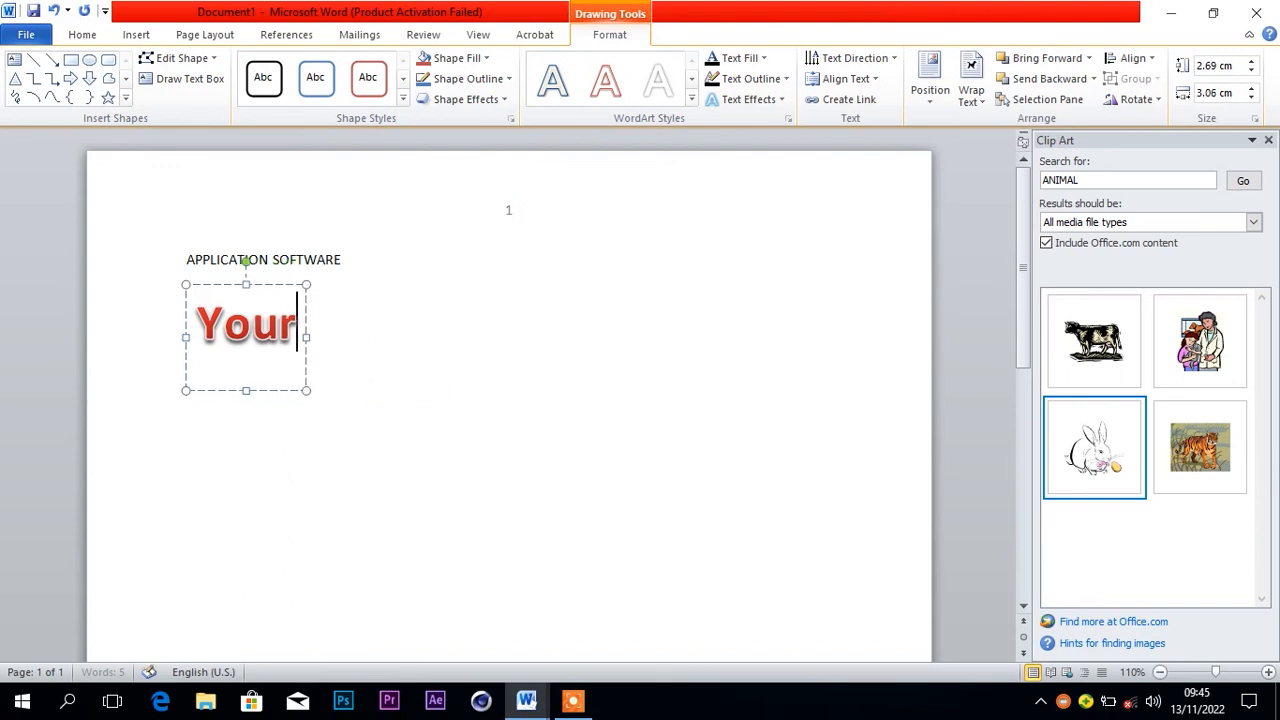
key(BackSpace)
key(BackSpace)
key(BackSpace)
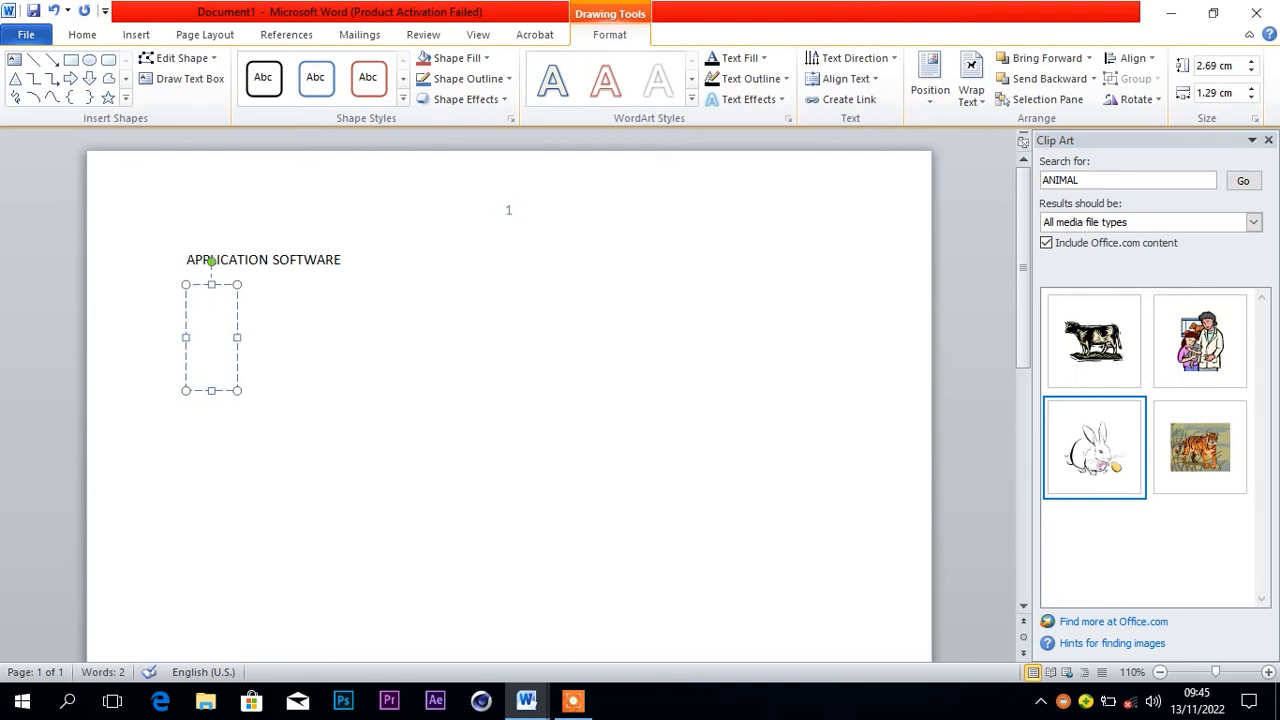
text(P)
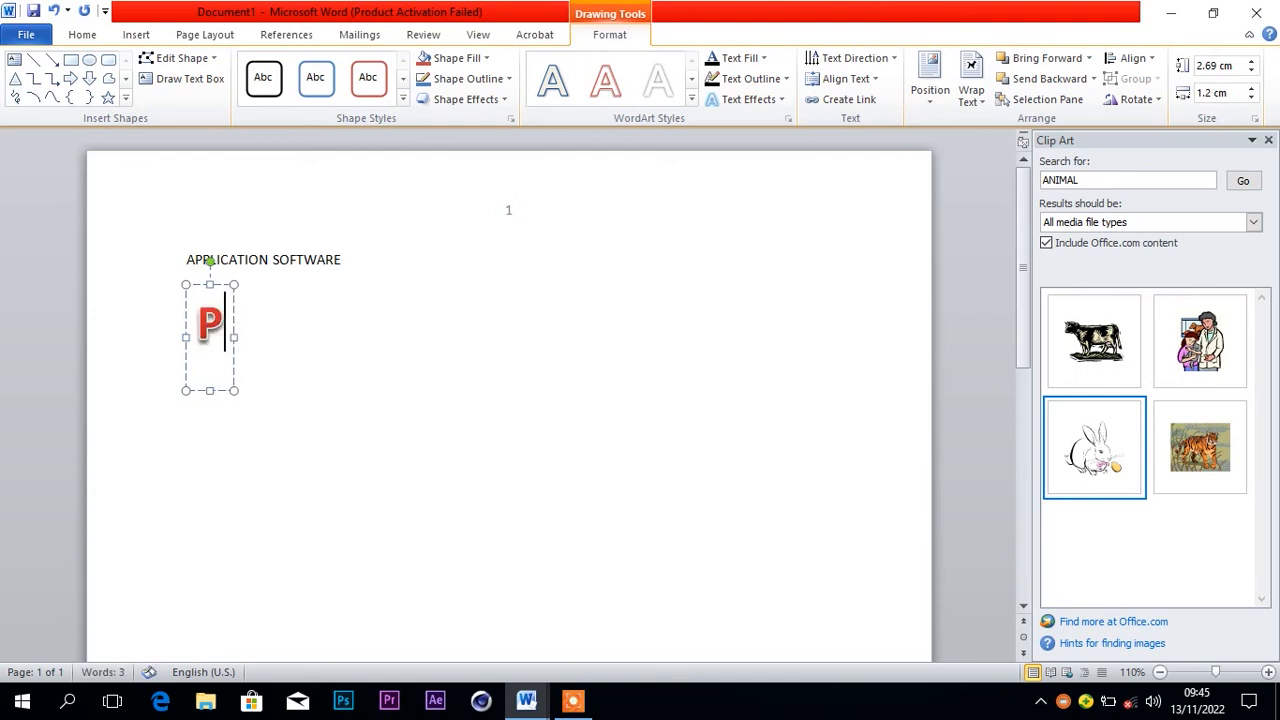
text(ETE)
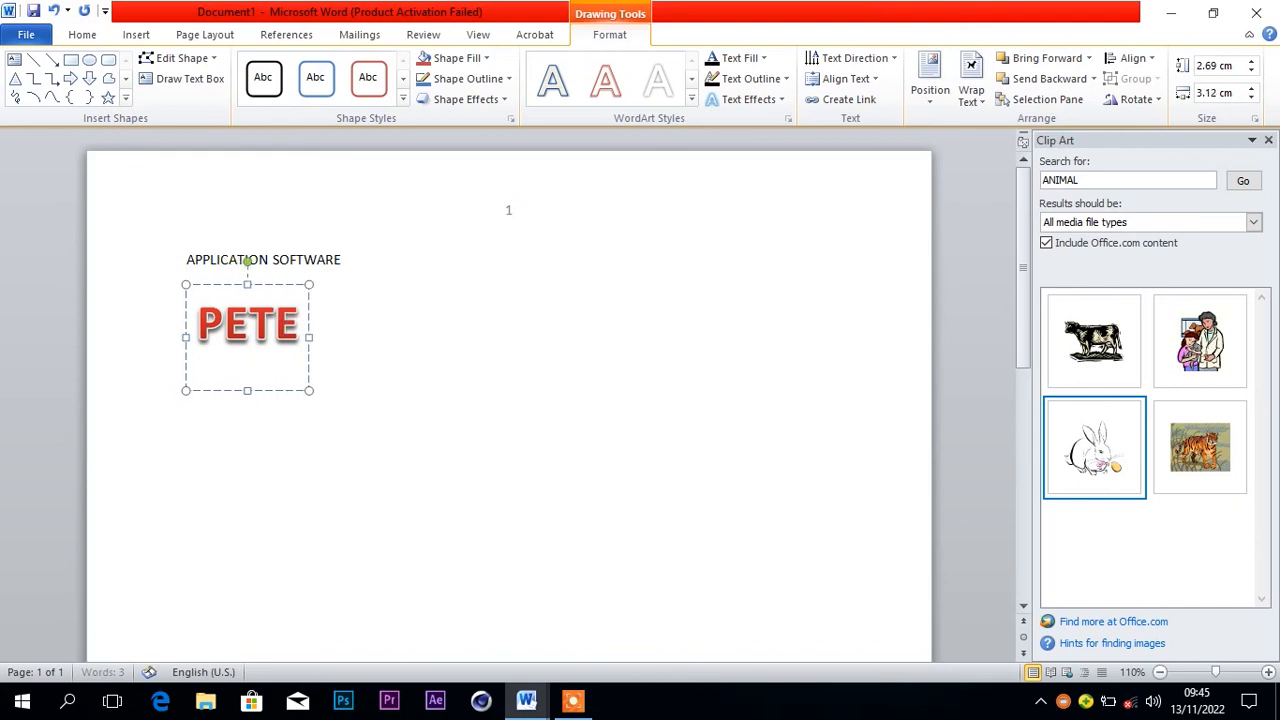
text(R)
click(526, 362)
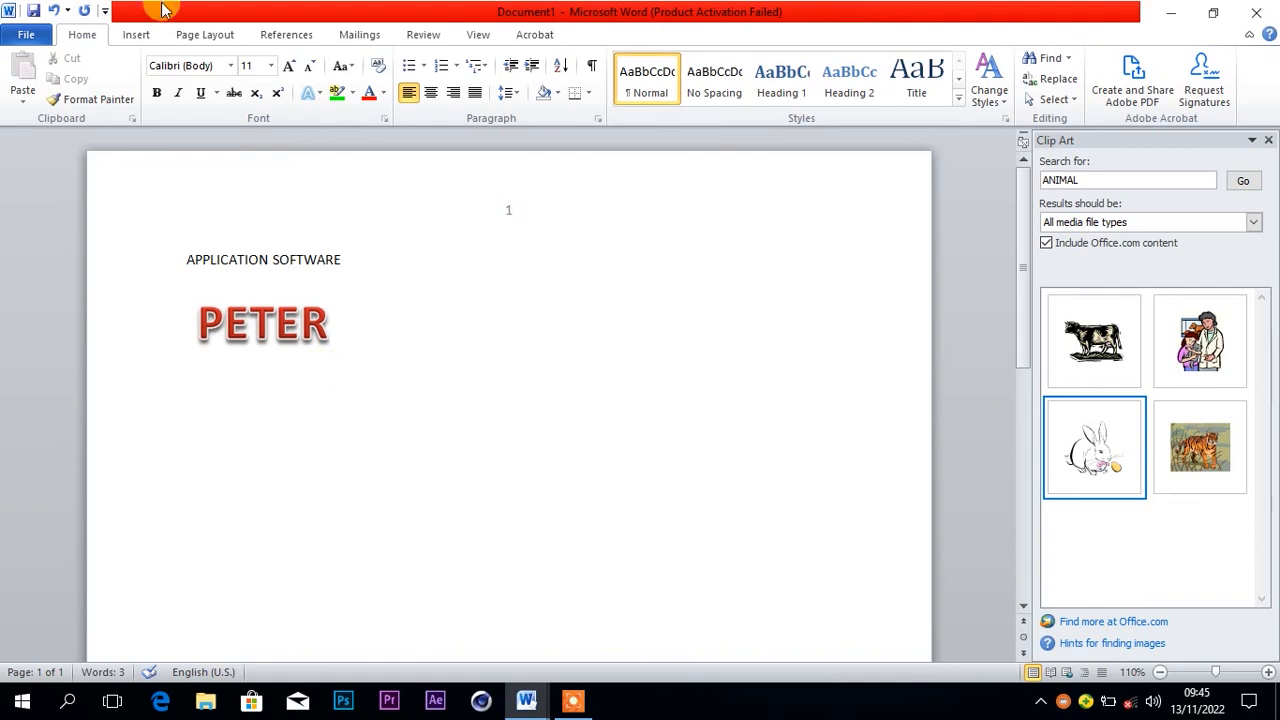
click(141, 36)
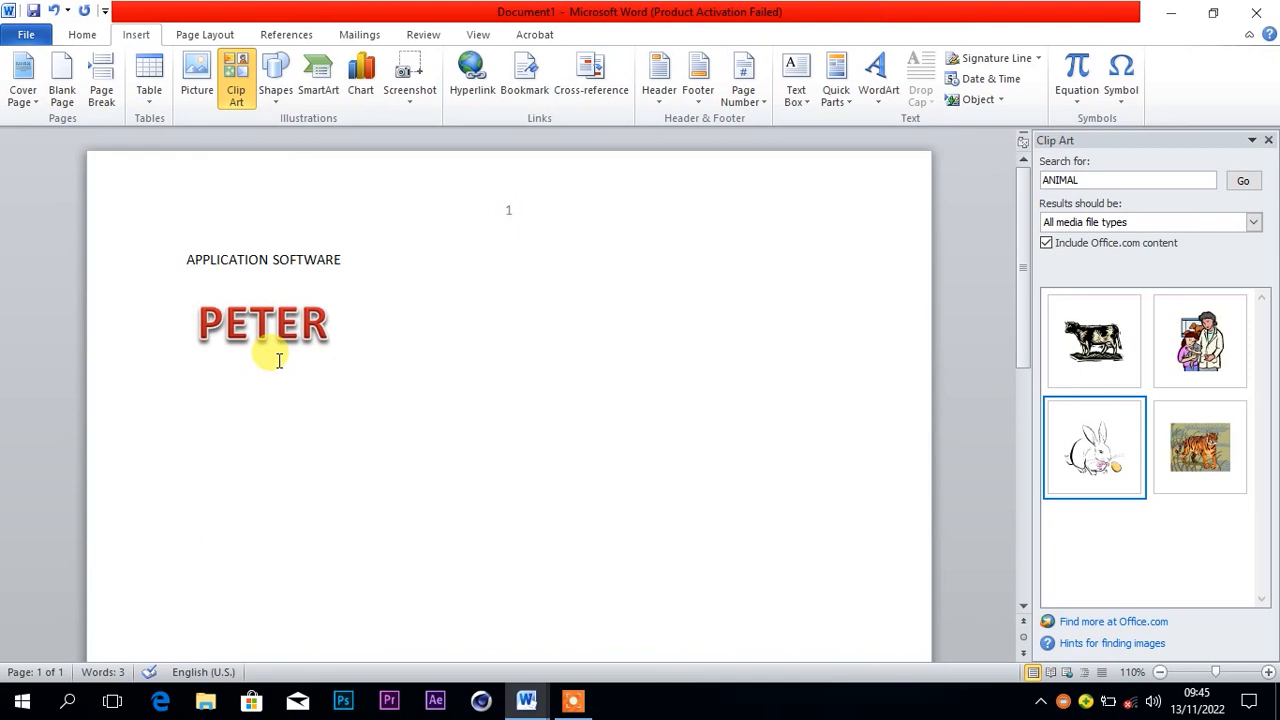
click(333, 328)
click(388, 326)
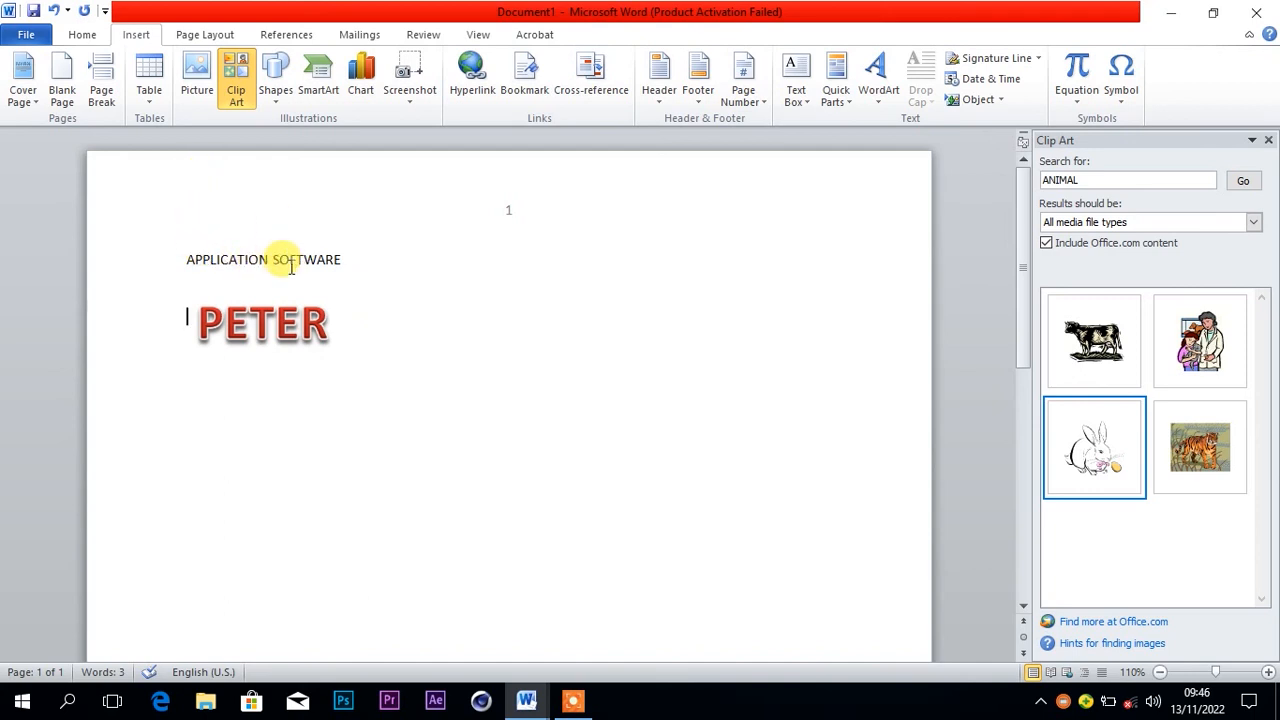
click(335, 326)
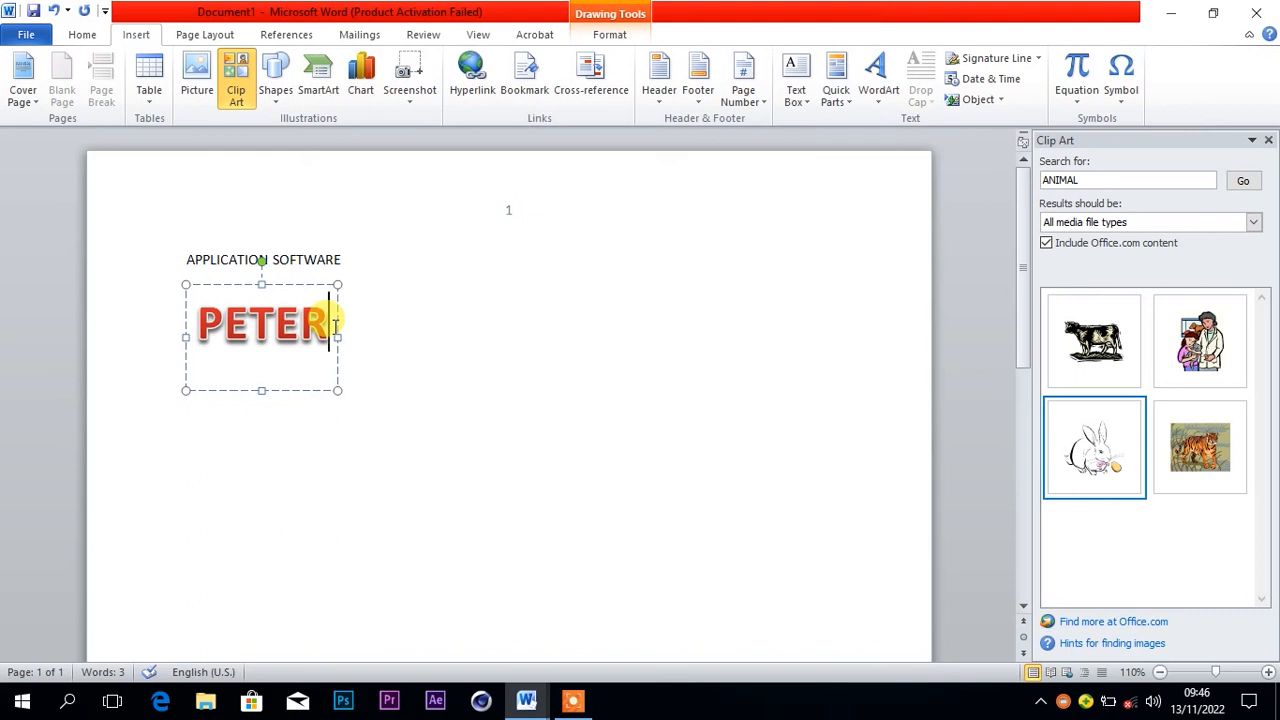
click(403, 319)
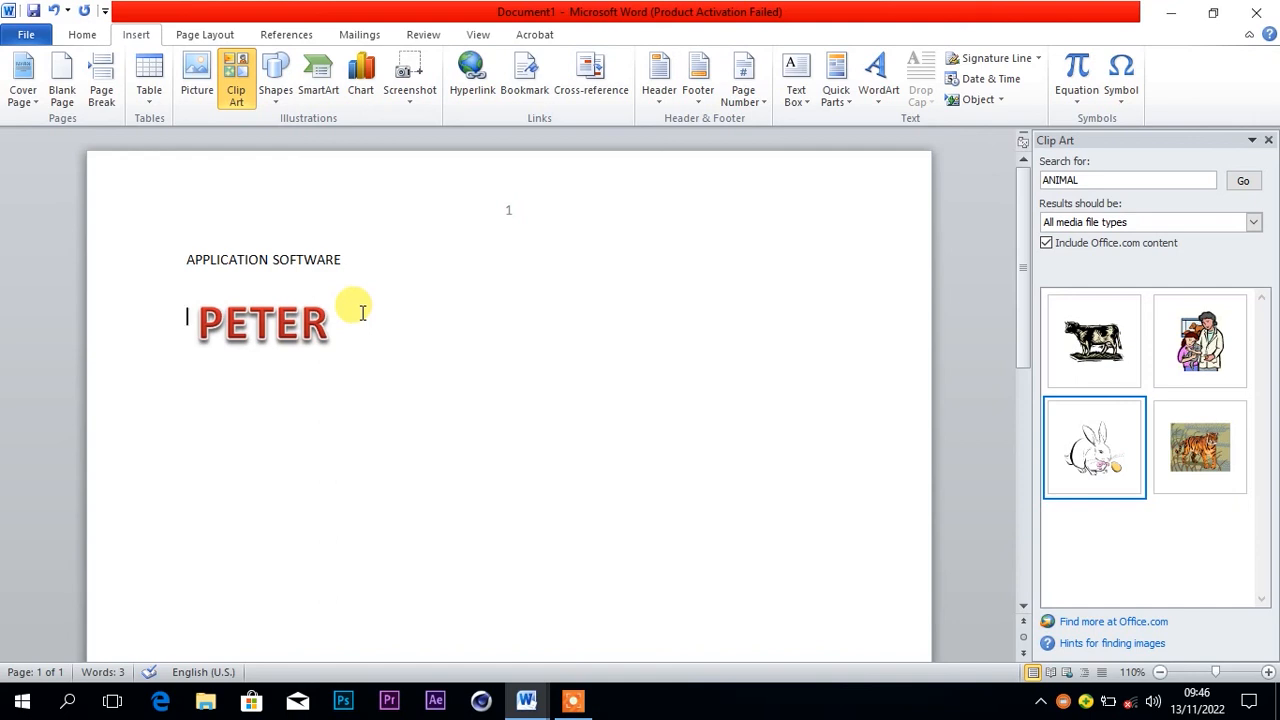
click(573, 700)
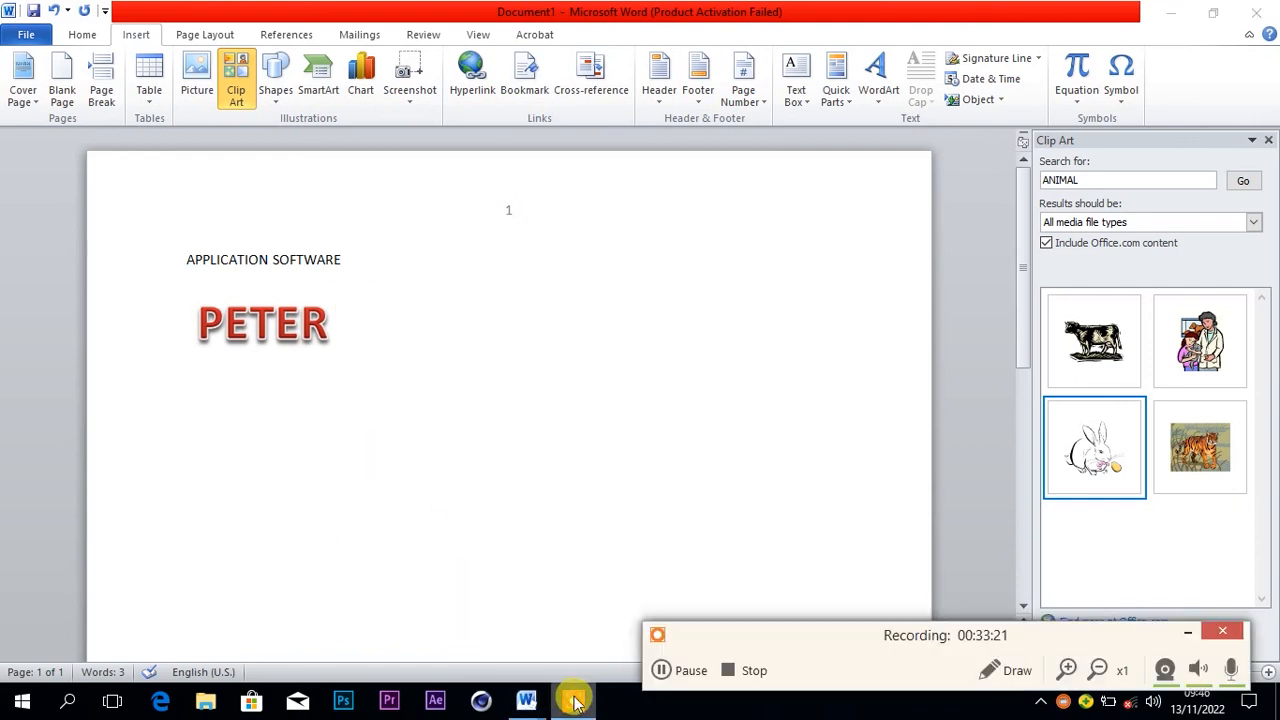